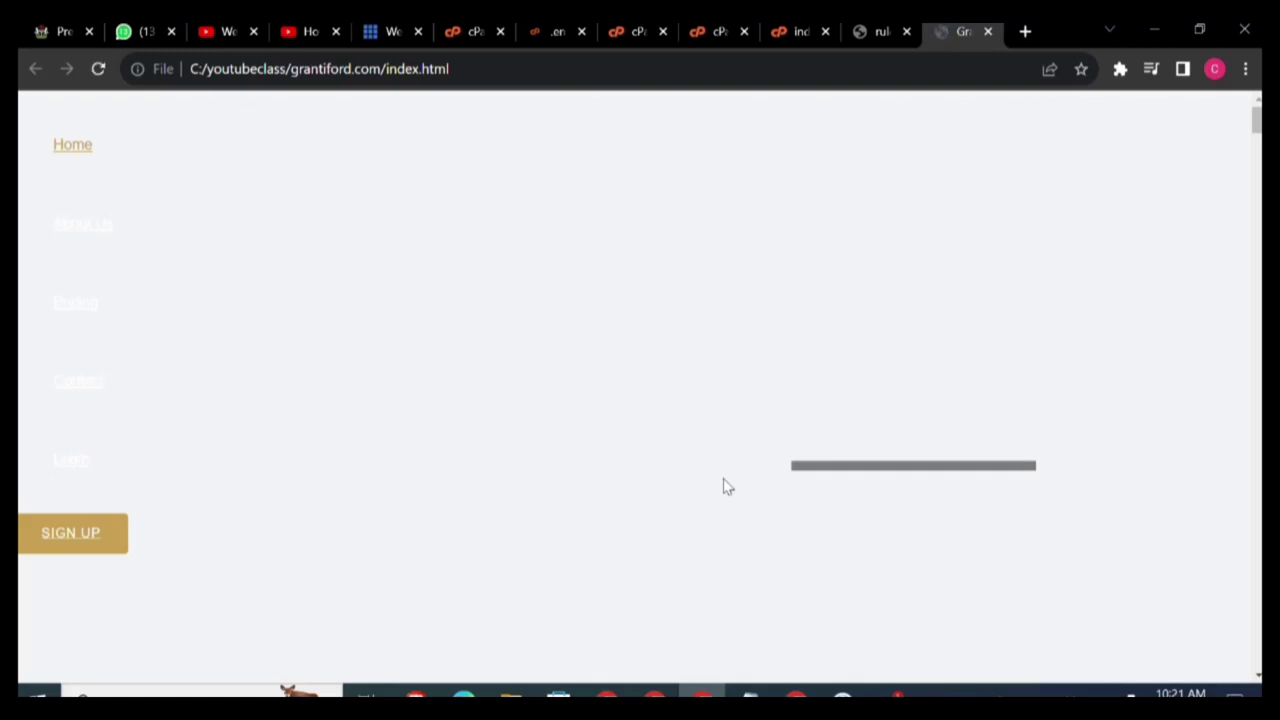
Reload the local Grantiford index.html page and scroll through its Medical Cannabis and Real Estate sections.
mouse_move(1257, 125)
left_mouse_down()
mouse_move(1257, 285)
mouse_move(1257, 120)
left_mouse_up()
key("F5")
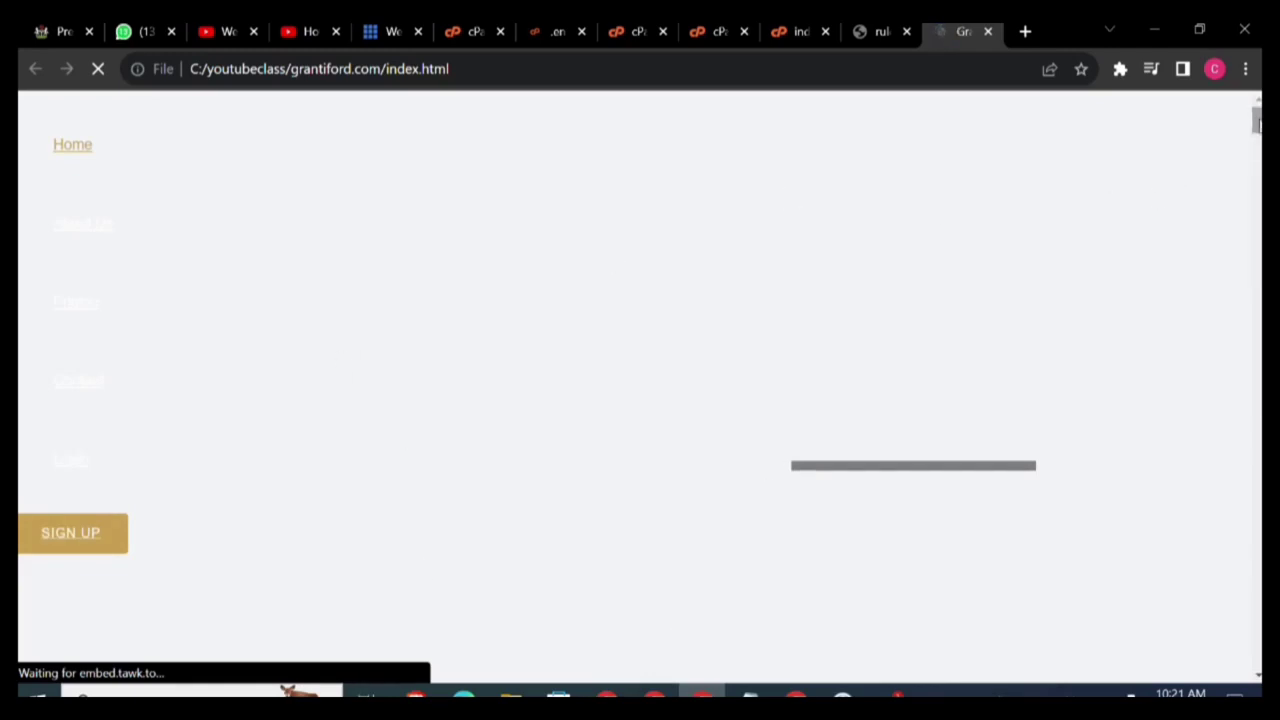
left_click_drag(1257, 121, 1222, 35)
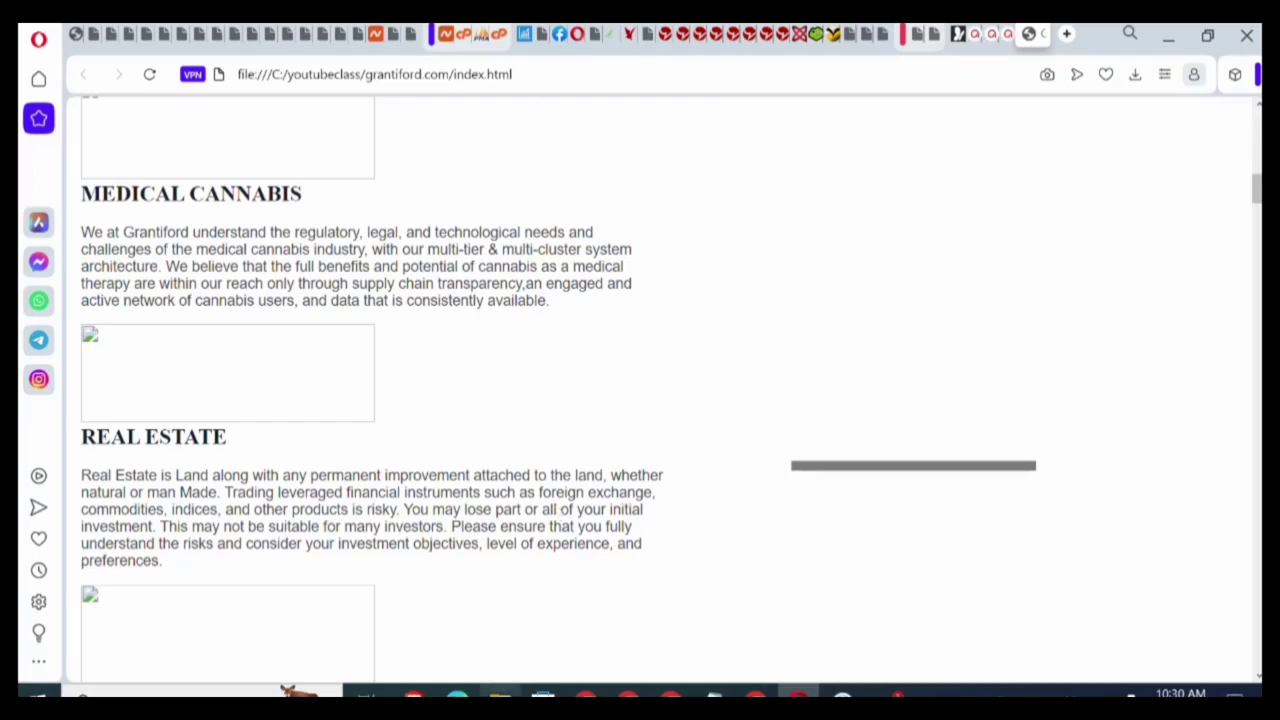
Zip the grantiford.com folder in C:\youtubeclass into grantiford.com.zip, keeping the default name.
left_click(500, 695)
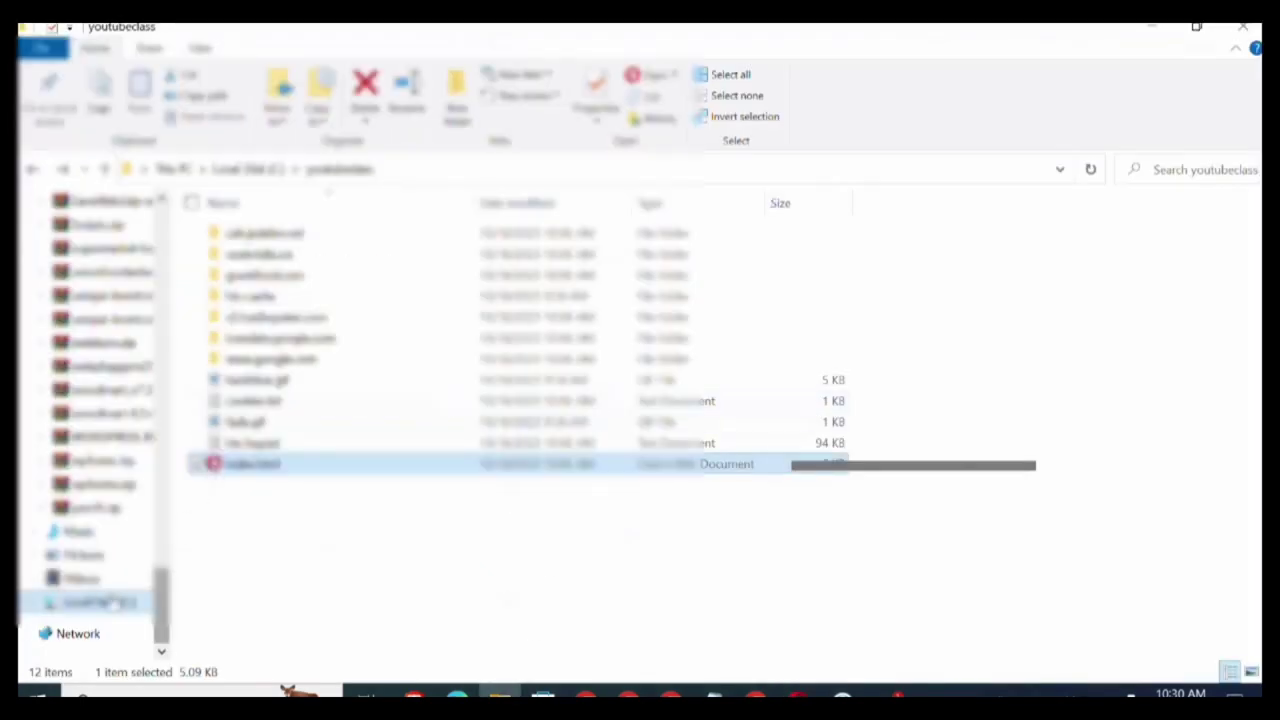
left_click(33, 170)
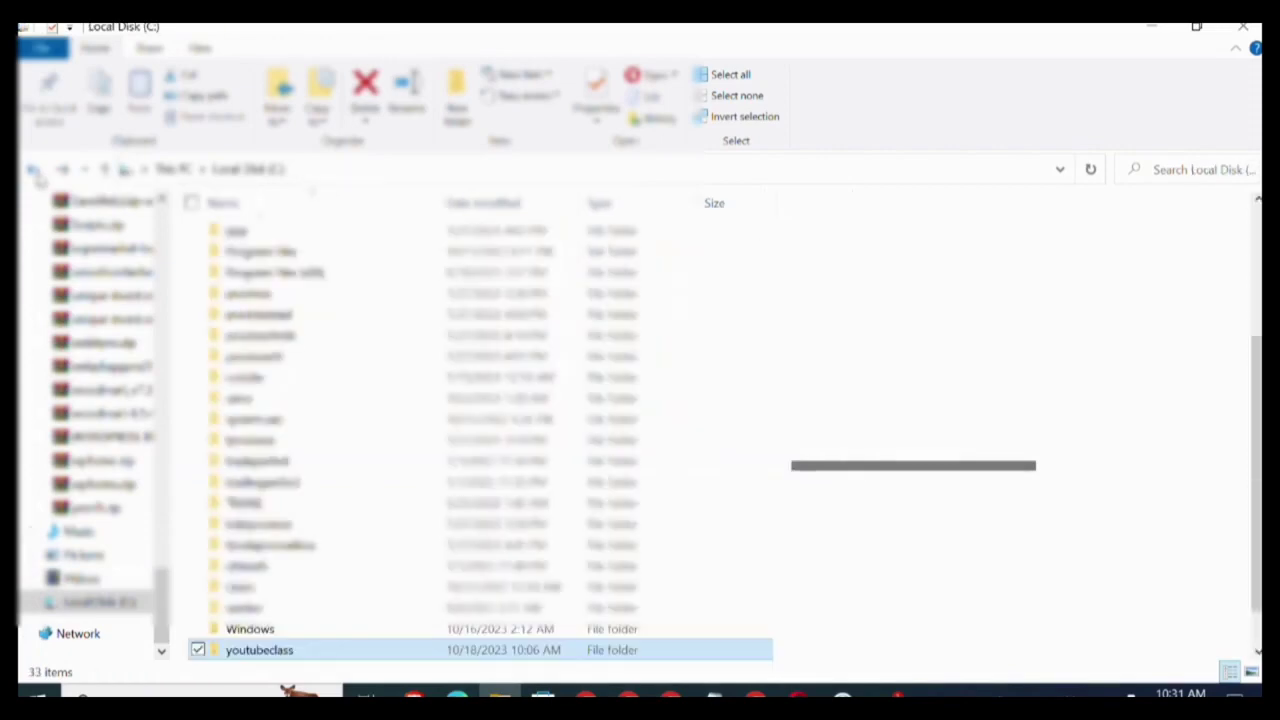
double_click(336, 659)
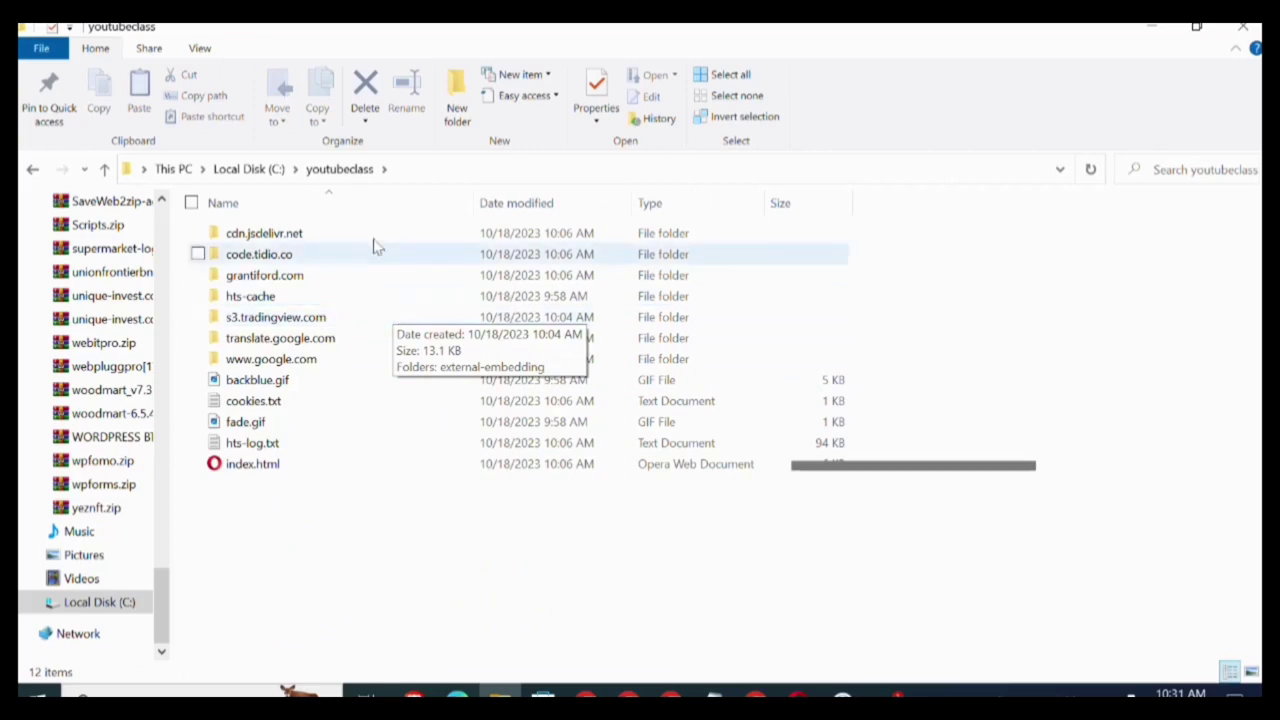
double_click(365, 280)
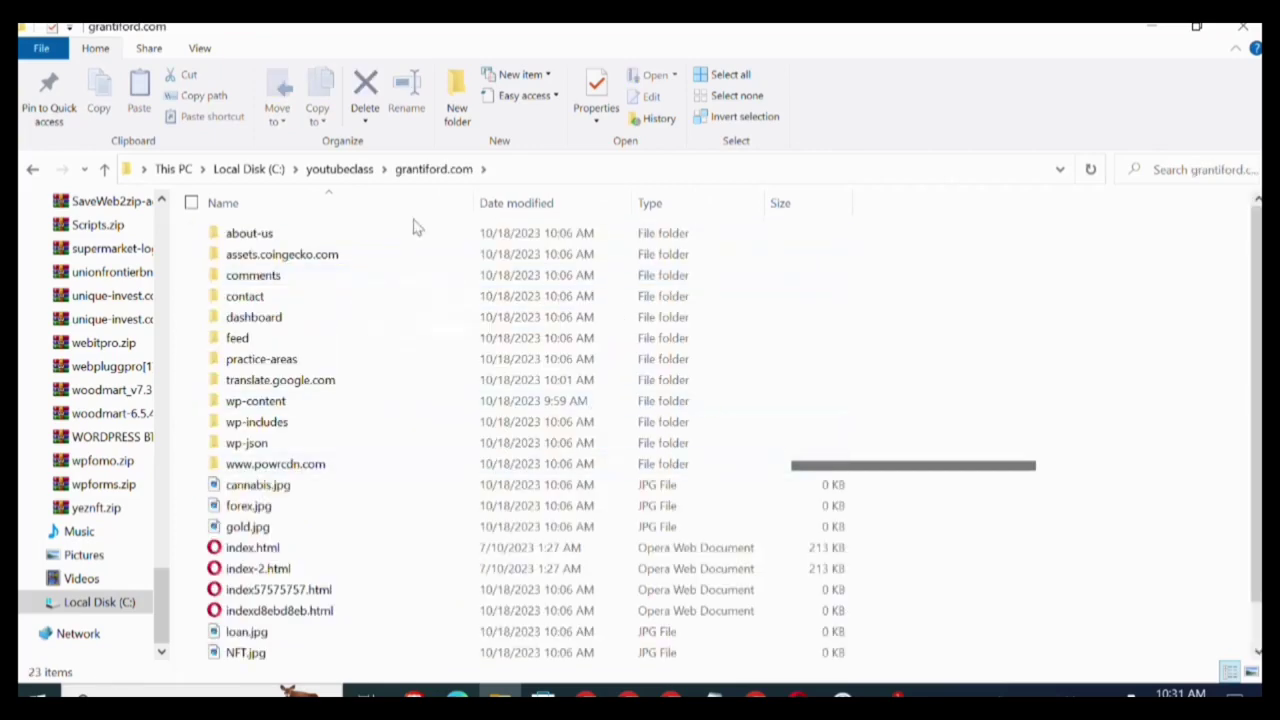
left_click(32, 172)
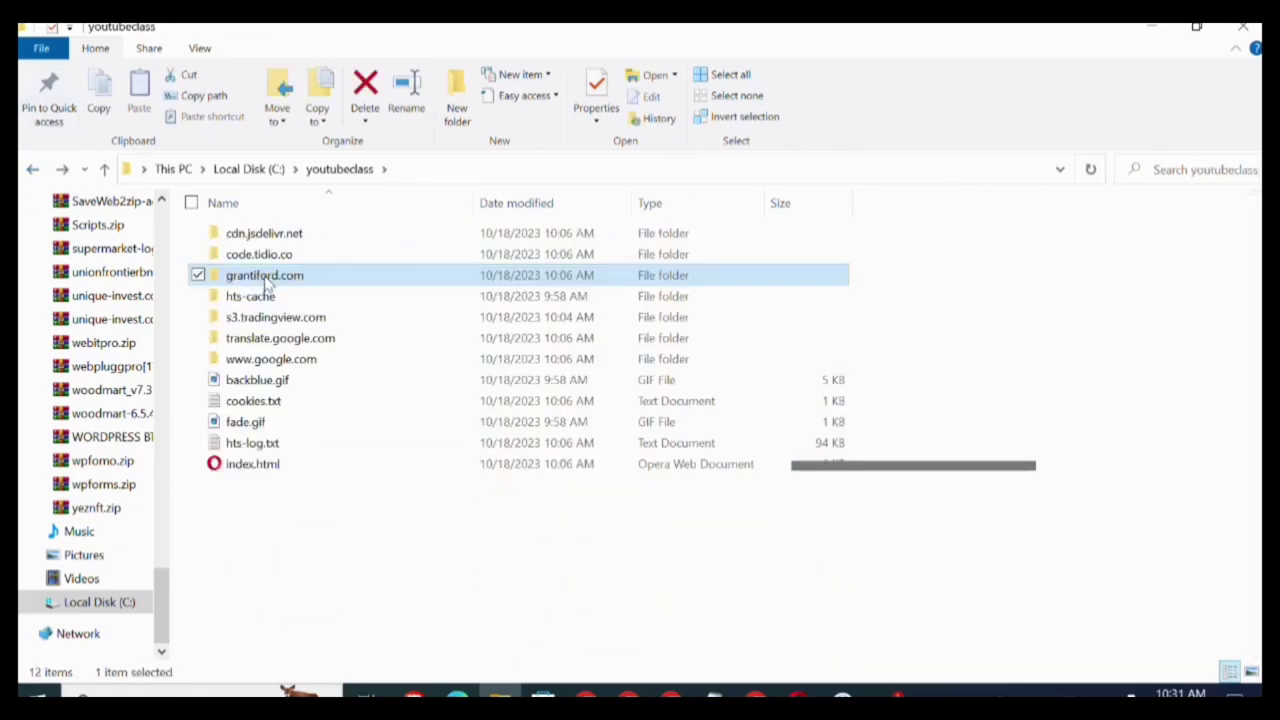
right_click(266, 281)
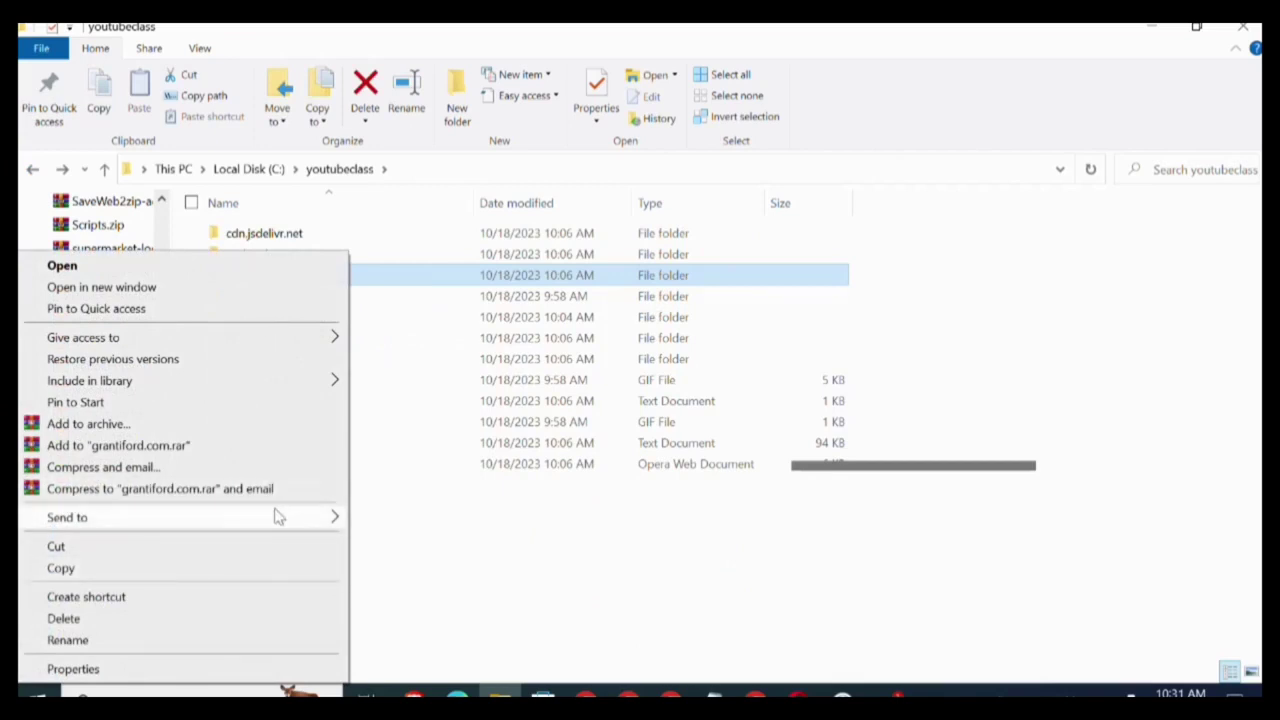
mouse_move(277, 514)
left_click(413, 540)
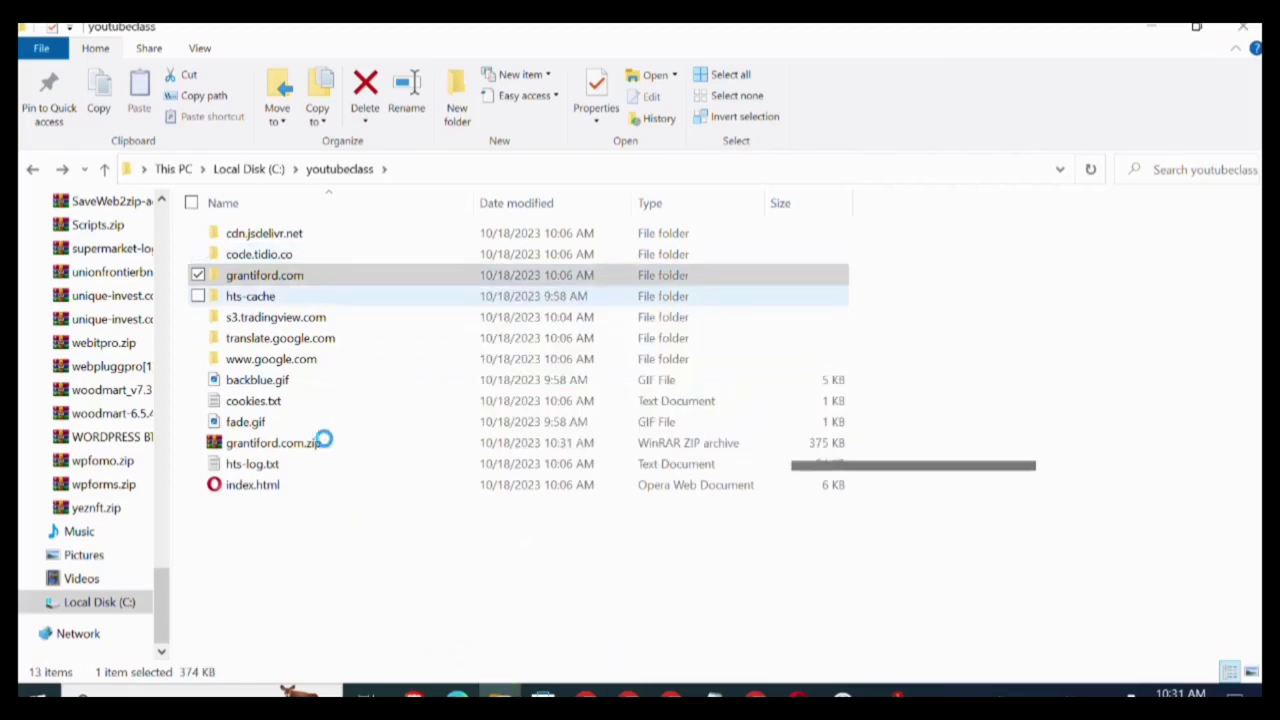
left_click(410, 562)
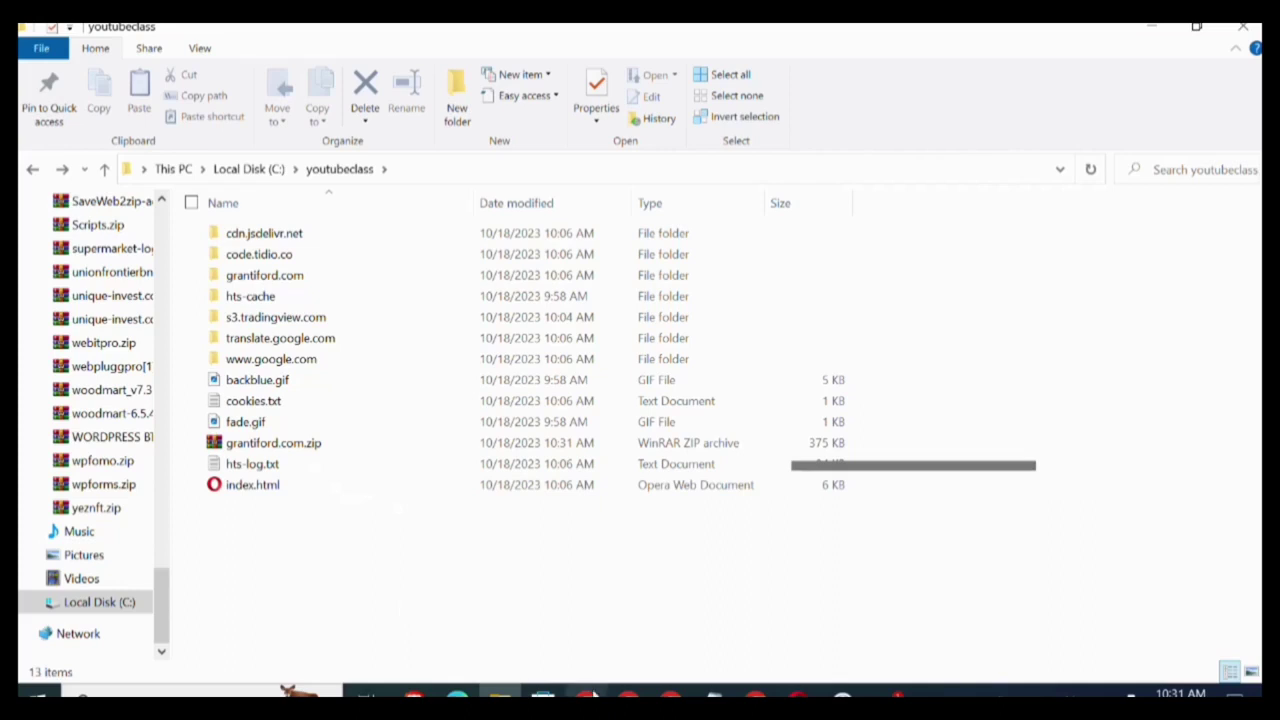
Back in Chrome, run a Google search for 'namecheap' in a new tab.
left_click(670, 693)
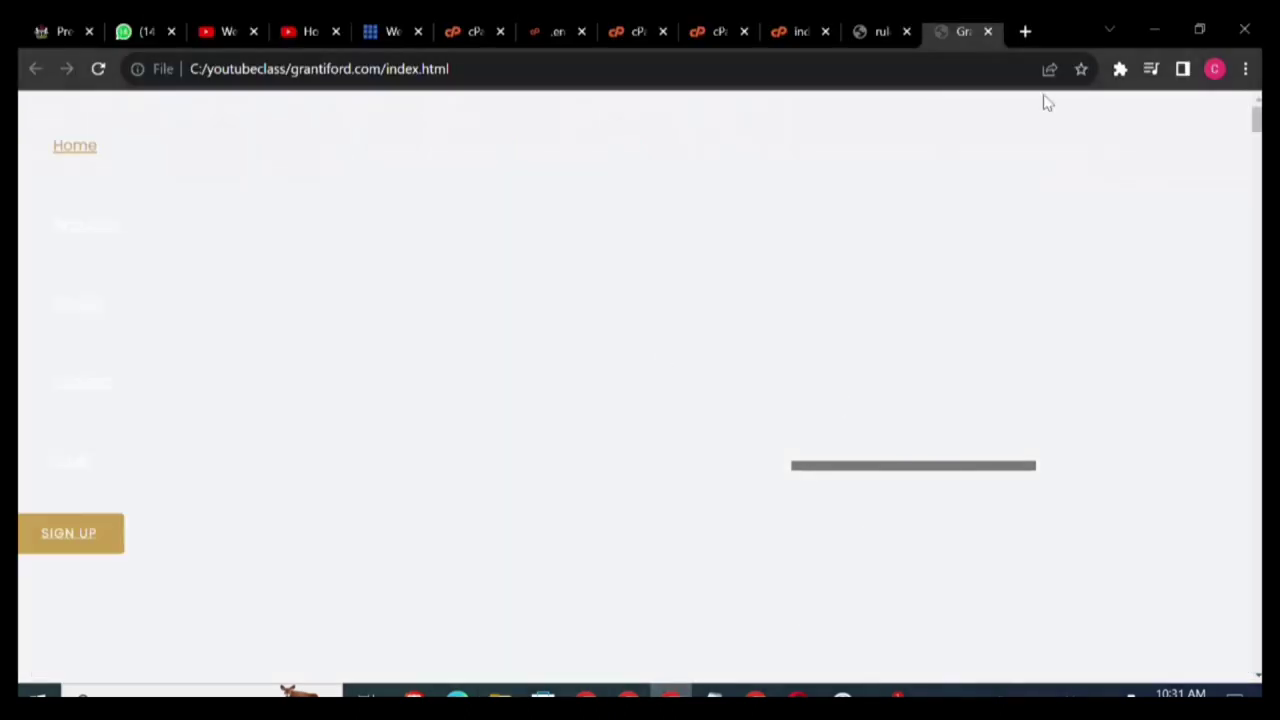
left_click(1022, 31)
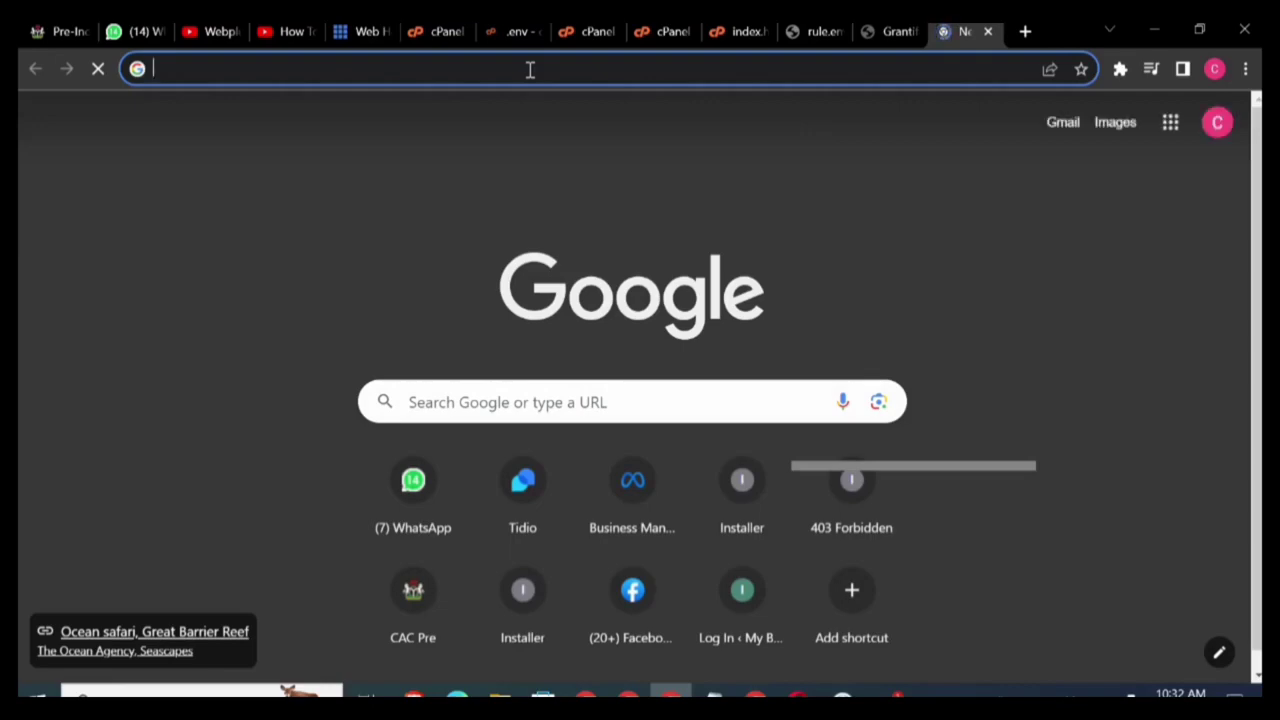
type("namecha")
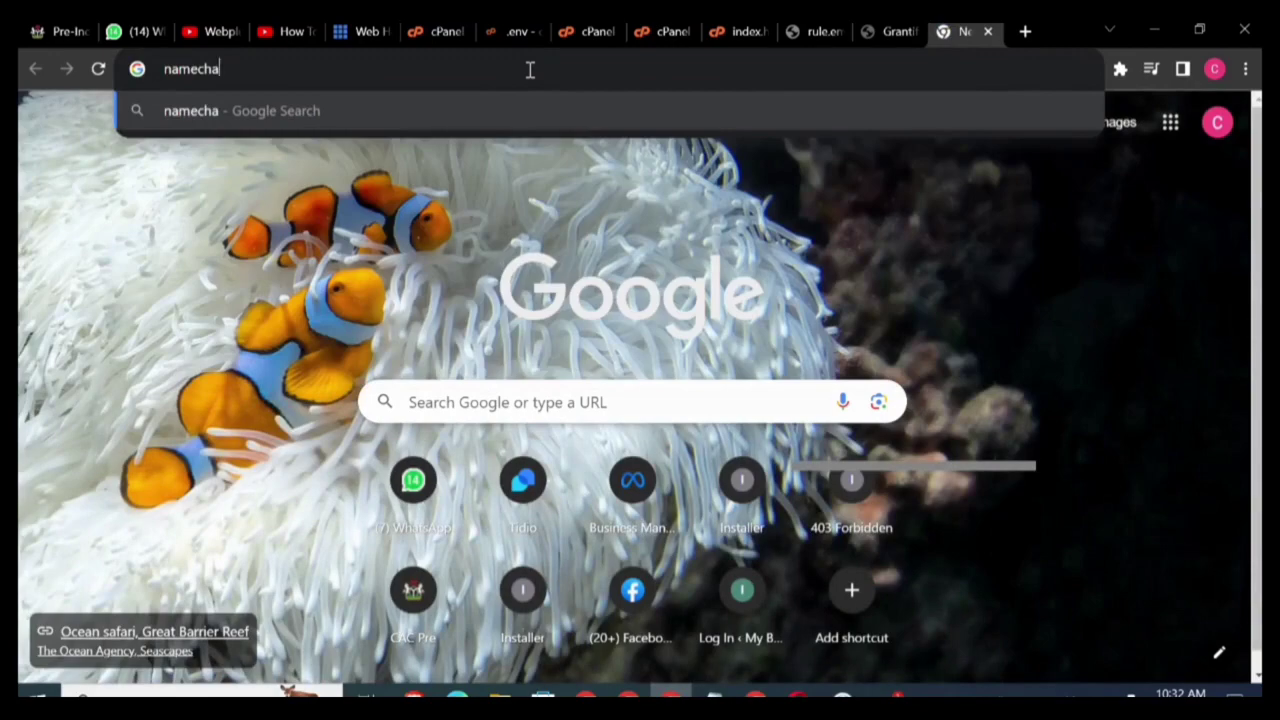
key("BackSpace")
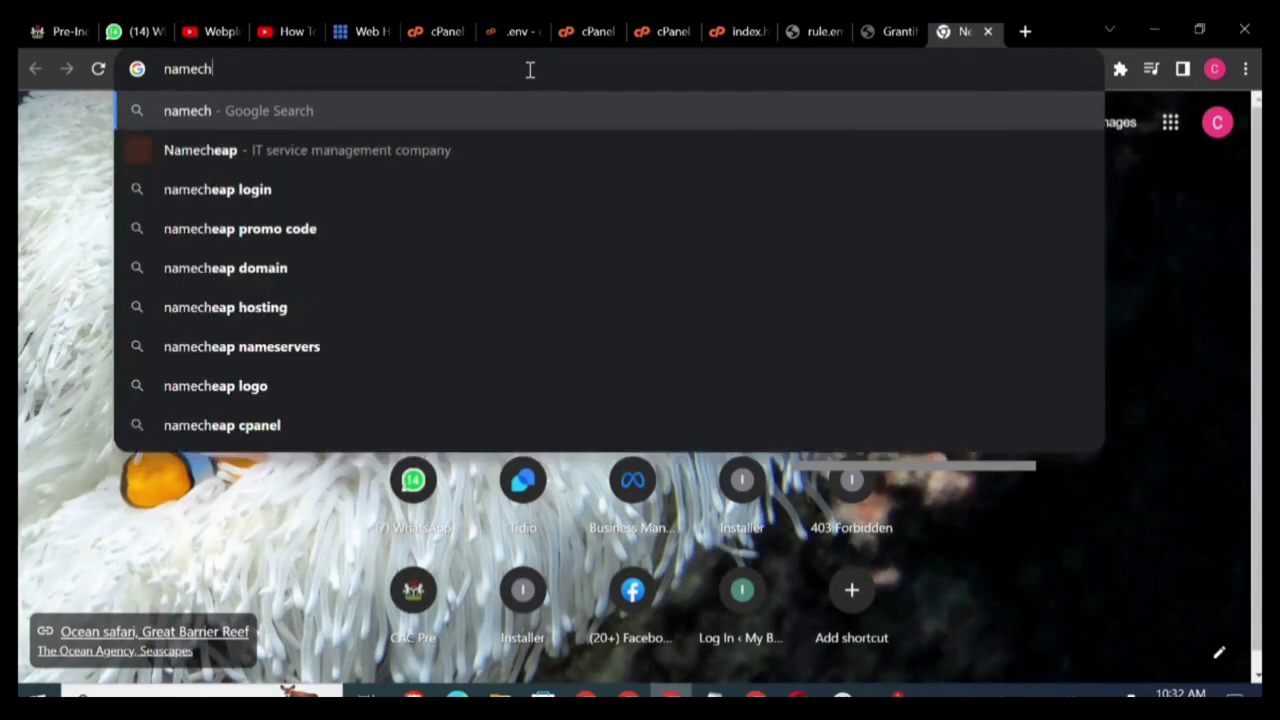
type("eap")
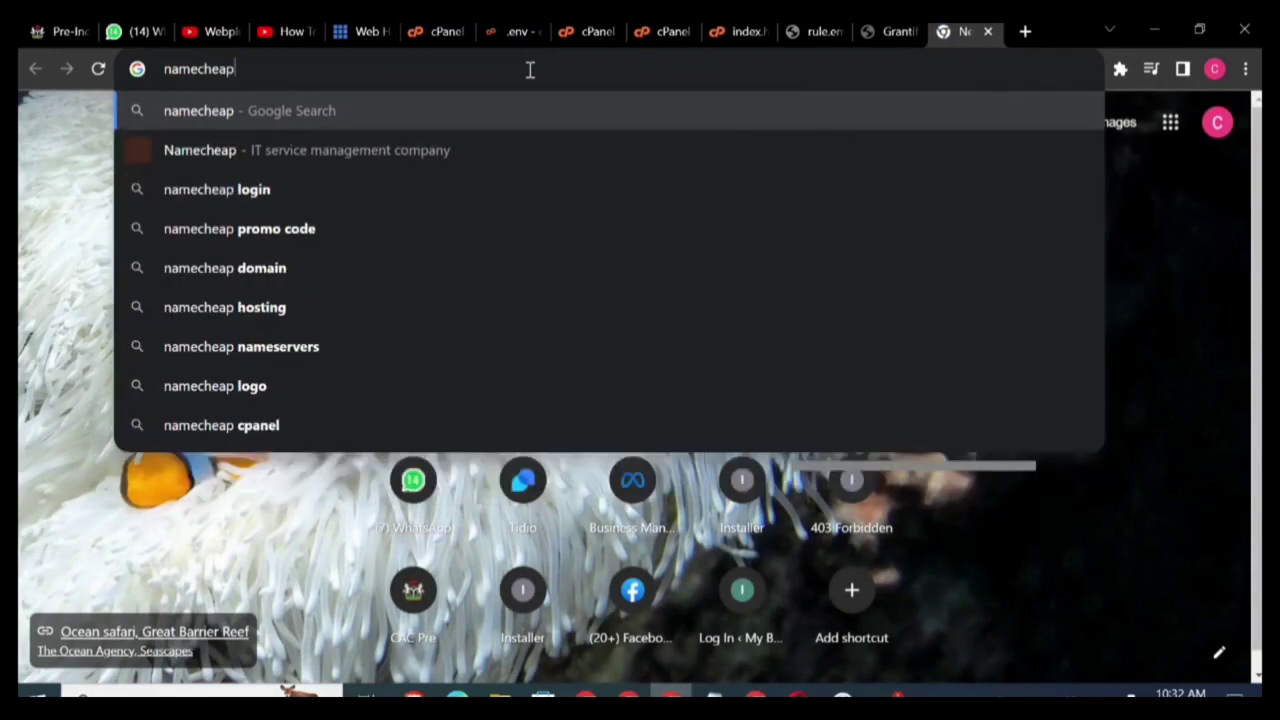
key("Return")
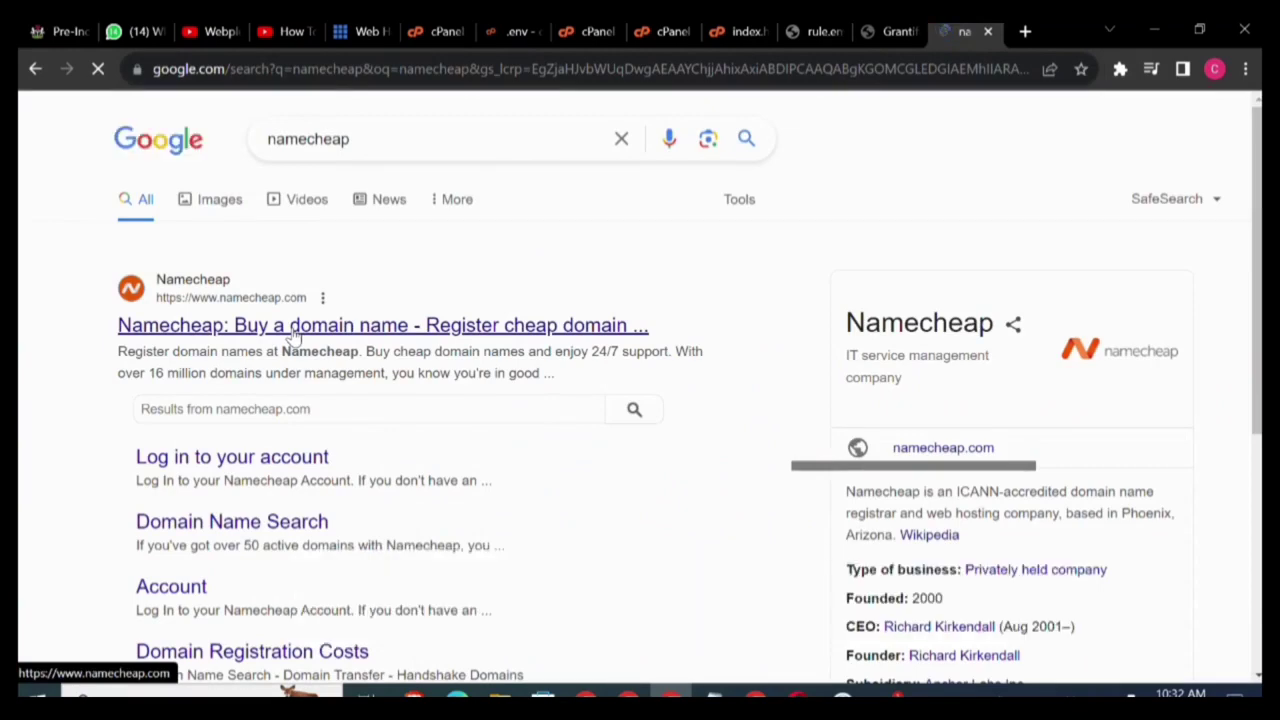
Go to namecheap.com and search bitwebfundsz.com, which shows as available at $10.28/yr.
left_click(293, 335)
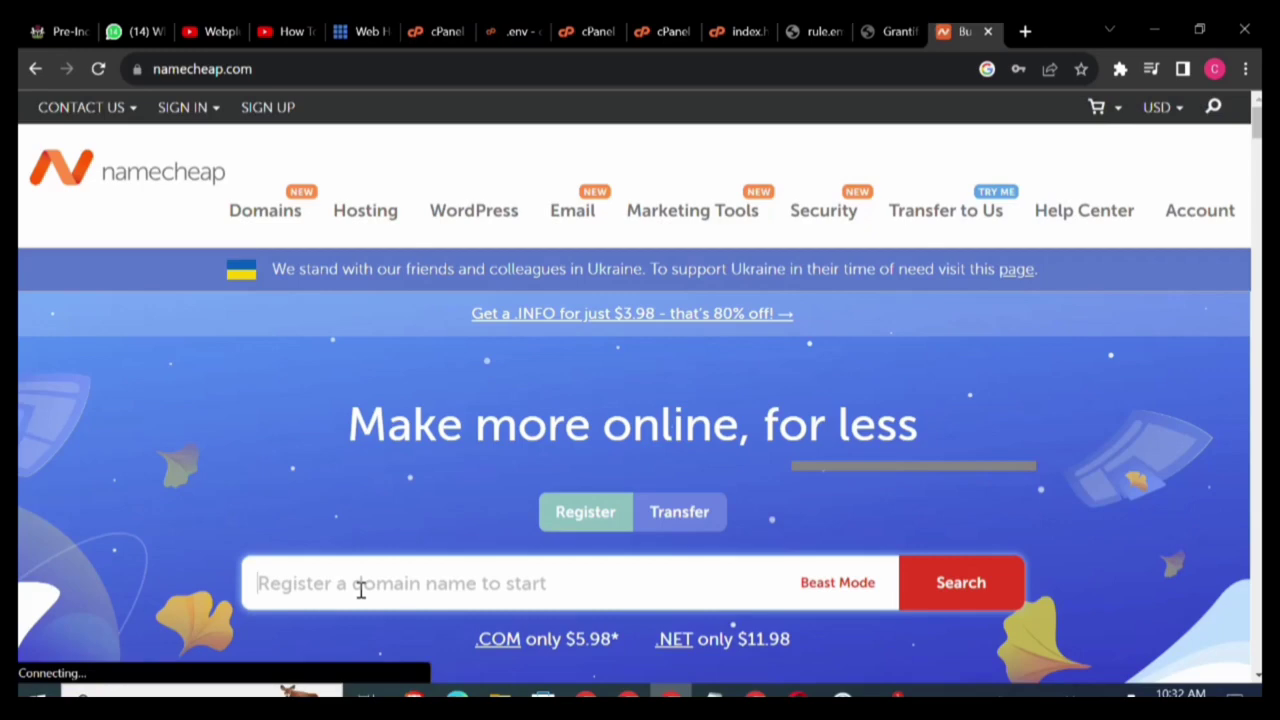
type("bit")
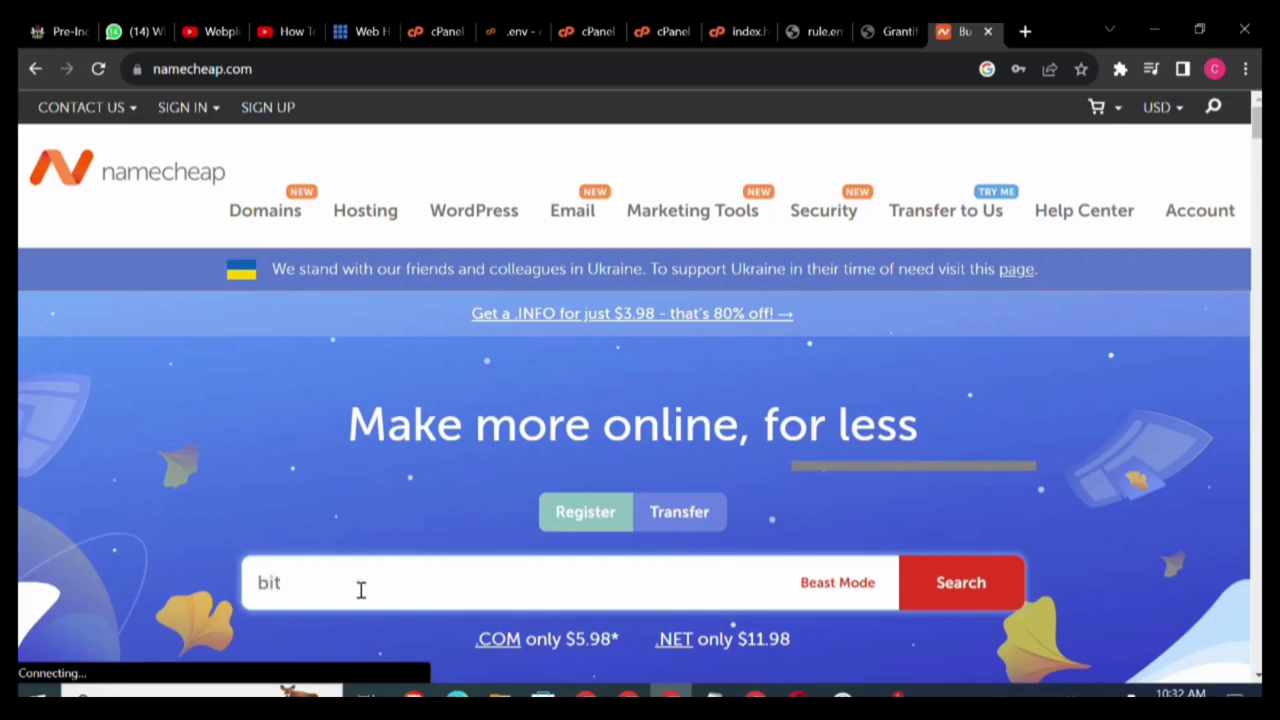
type("webfunds")
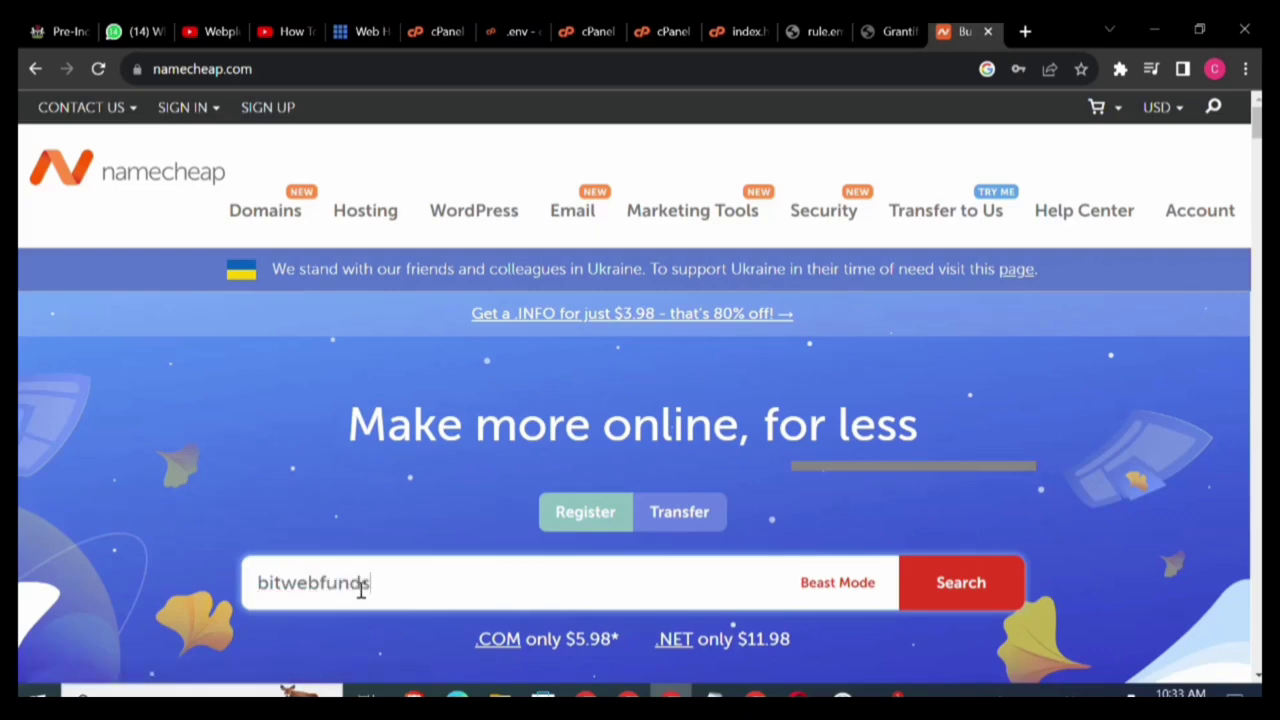
type("z.com")
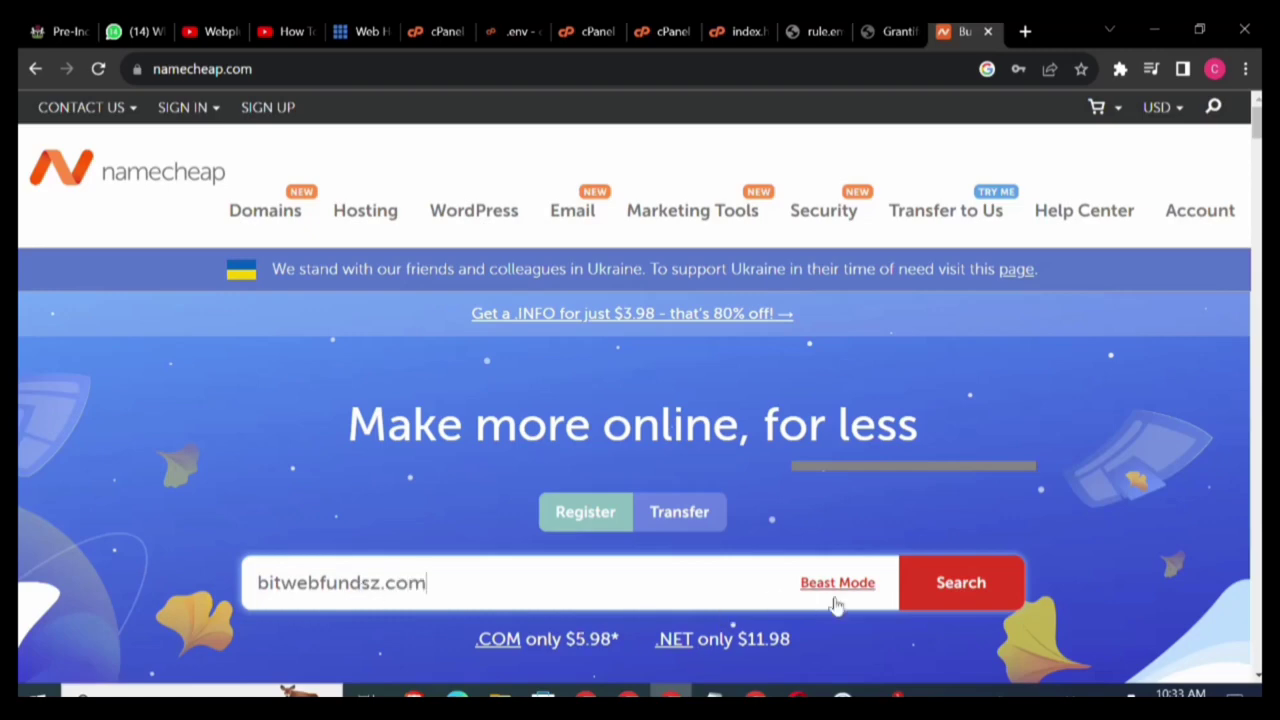
left_click(924, 607)
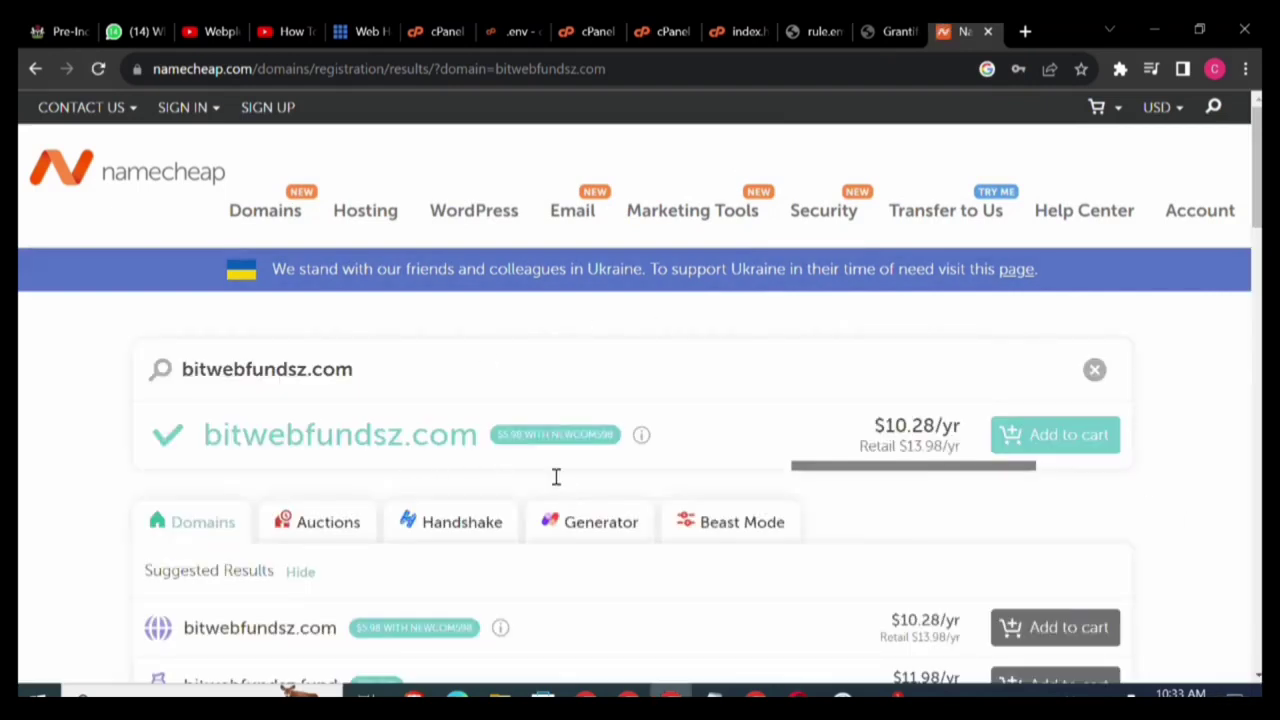
Add bitwebfundsz.com to the cart, view Namecheap's web hosting page, then start a new tab.
left_click(1068, 447)
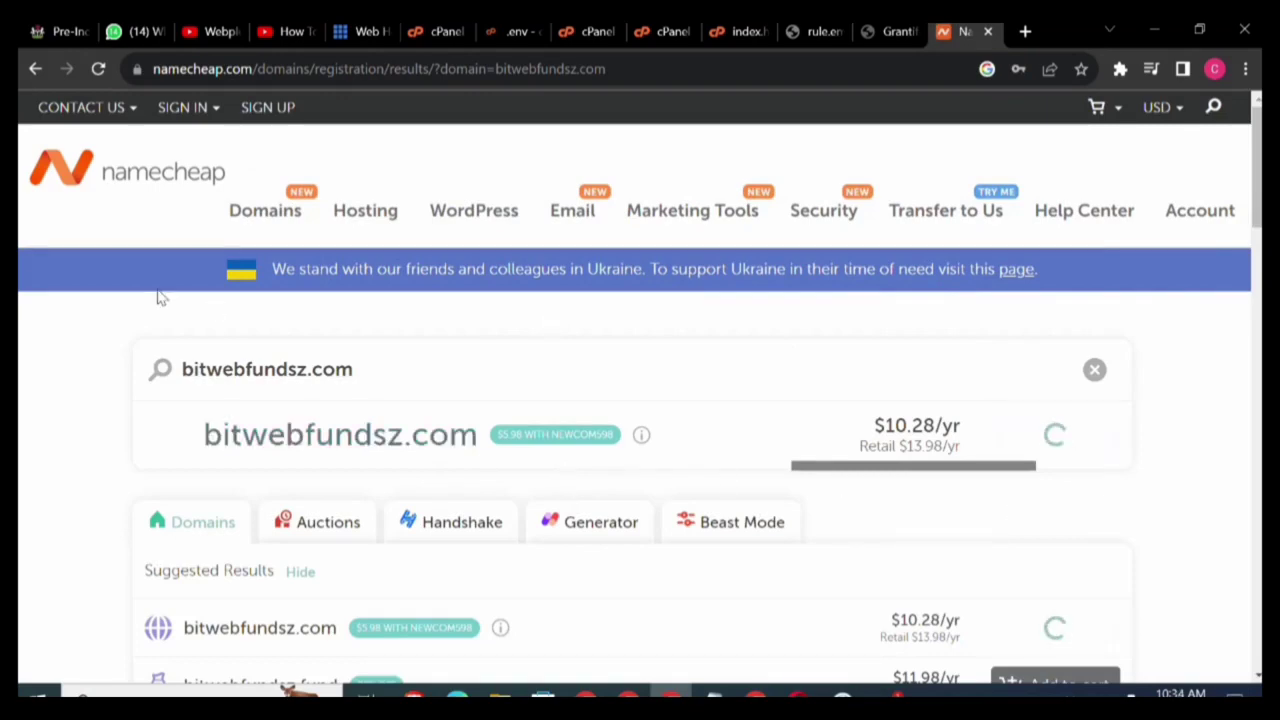
left_click(326, 305)
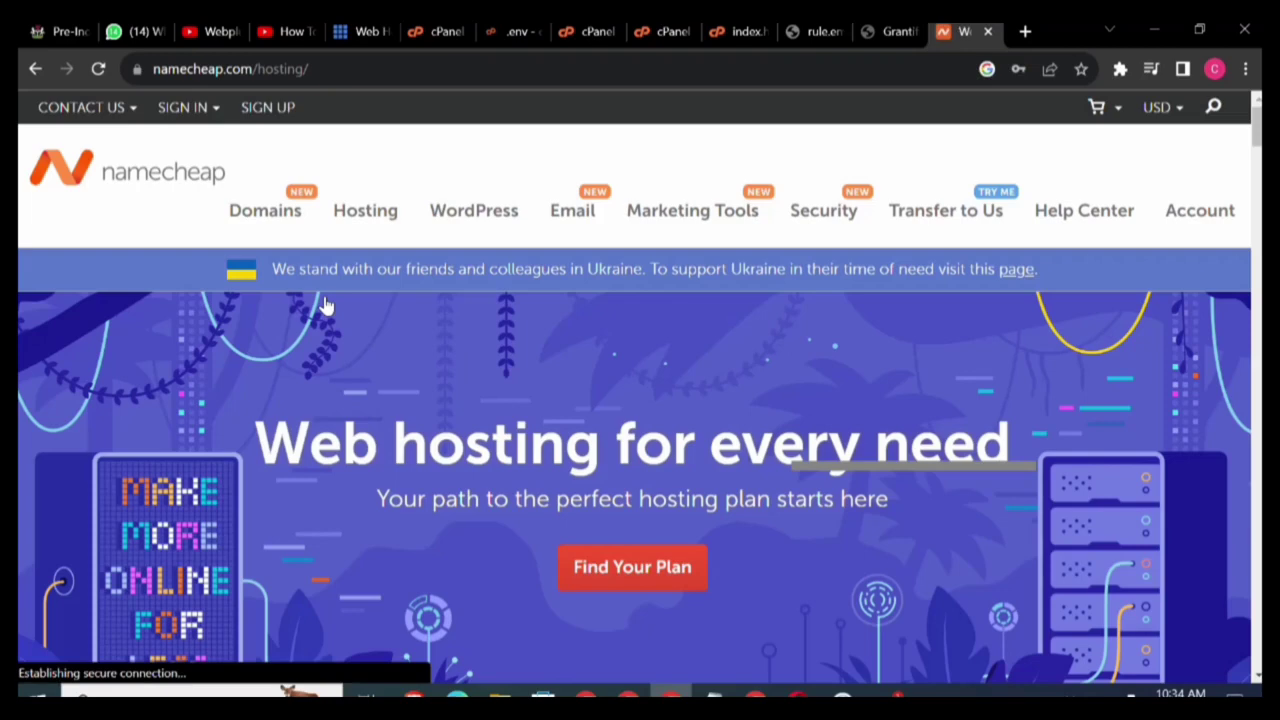
key("F11")
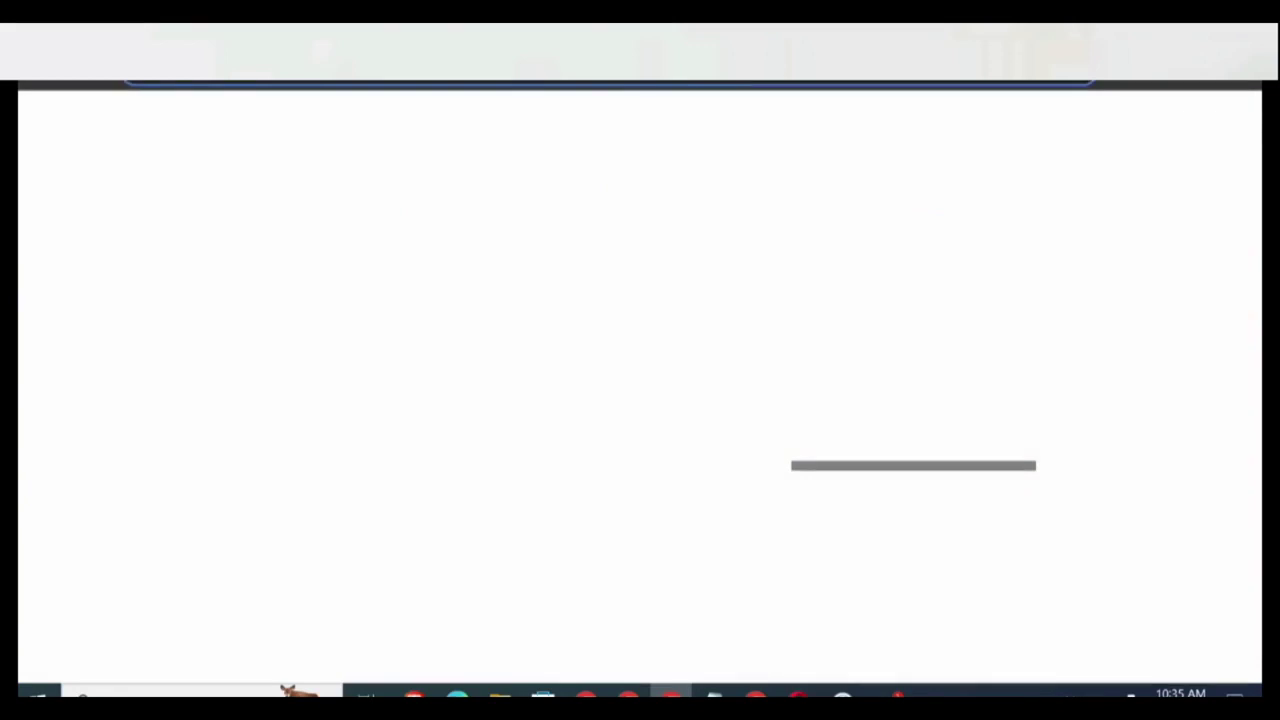
Try loading bitwebfunds.com/cpanel, which fails with ERR_TIMED_OUT.
type("bitw")
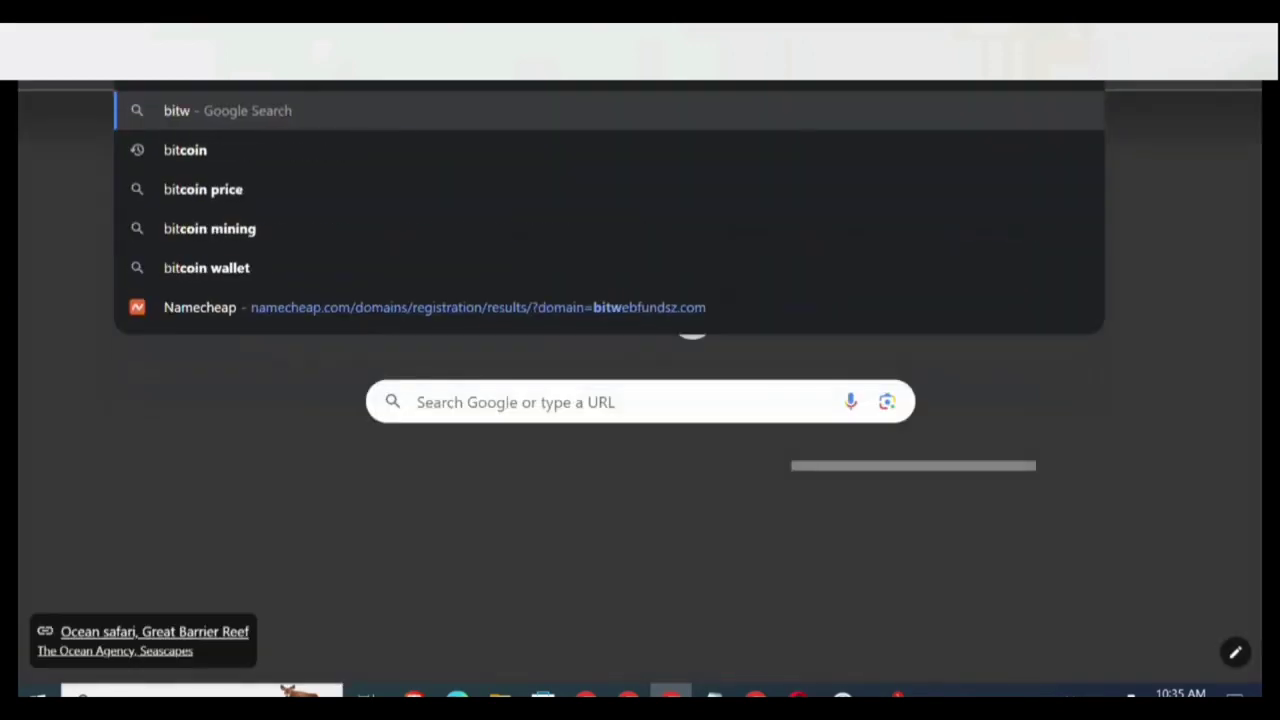
type("ebfunds")
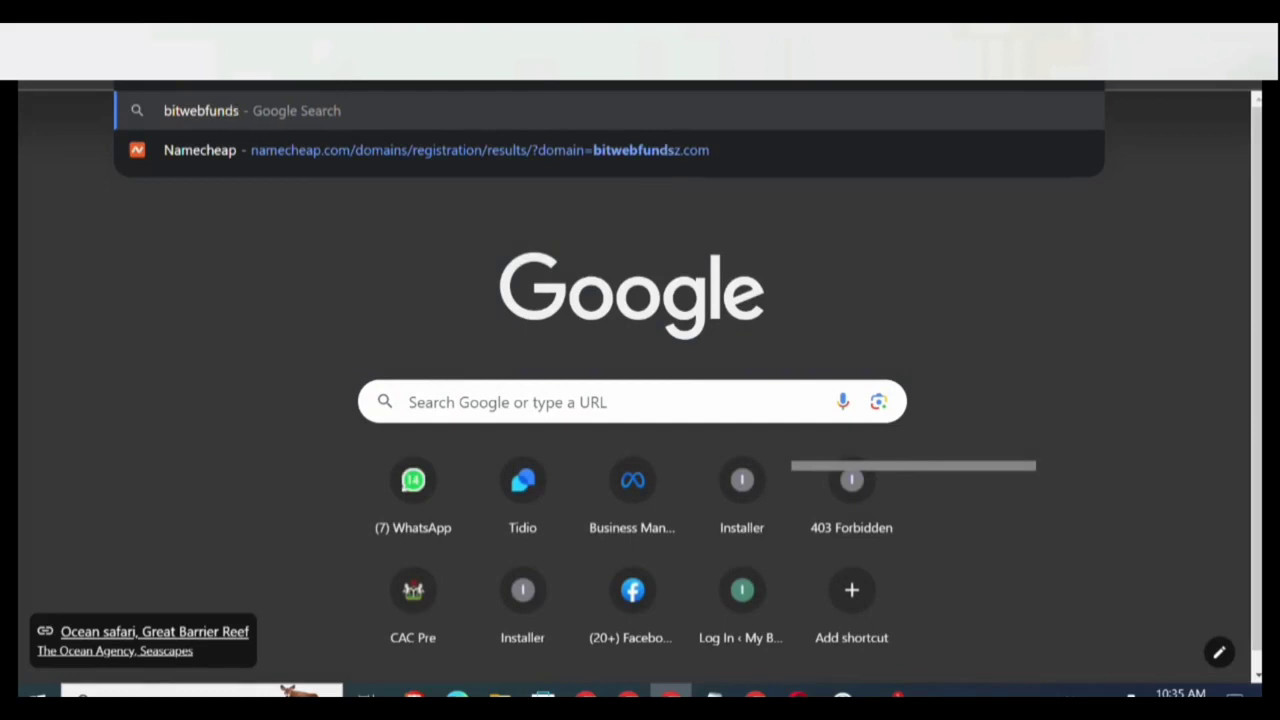
type(".com")
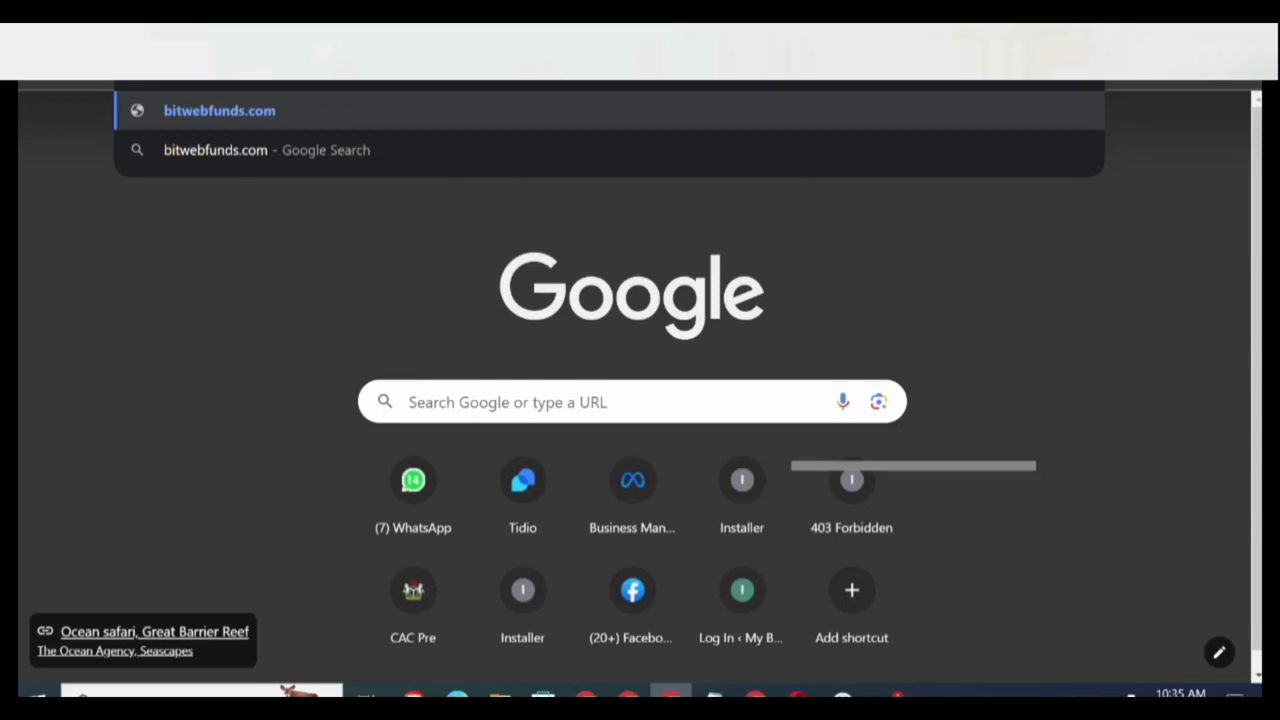
type("/c")
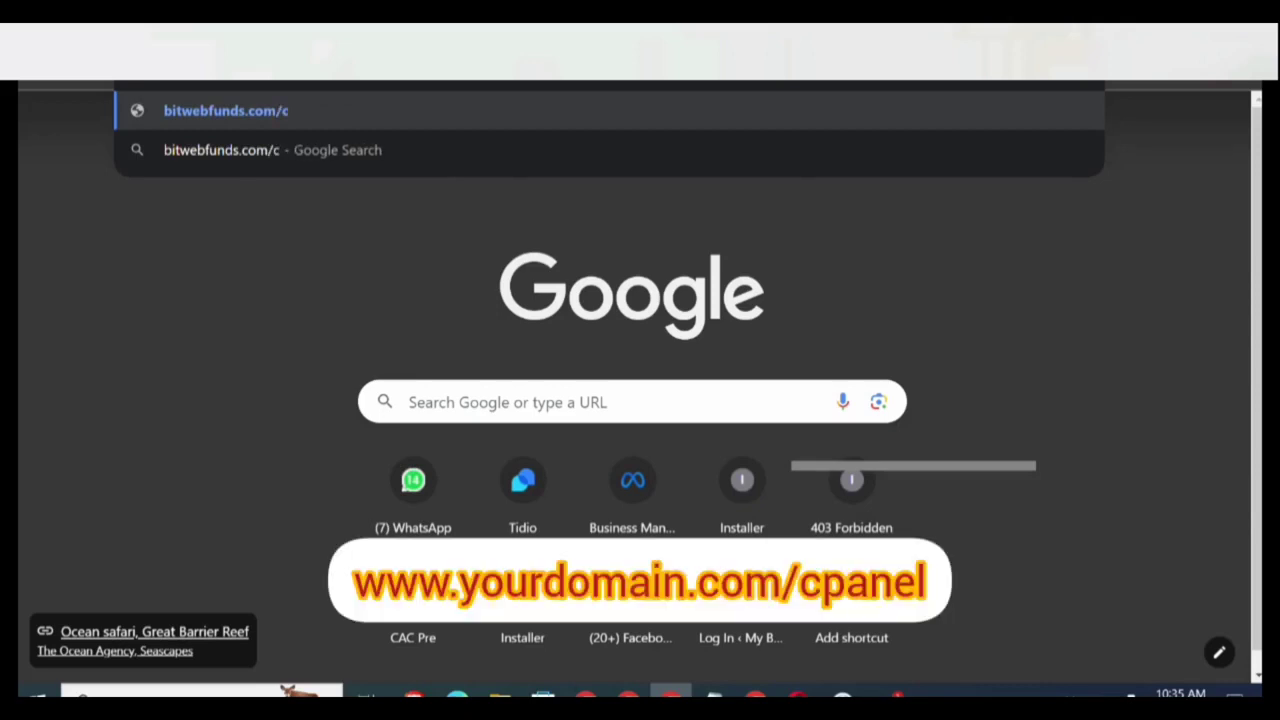
type("panel")
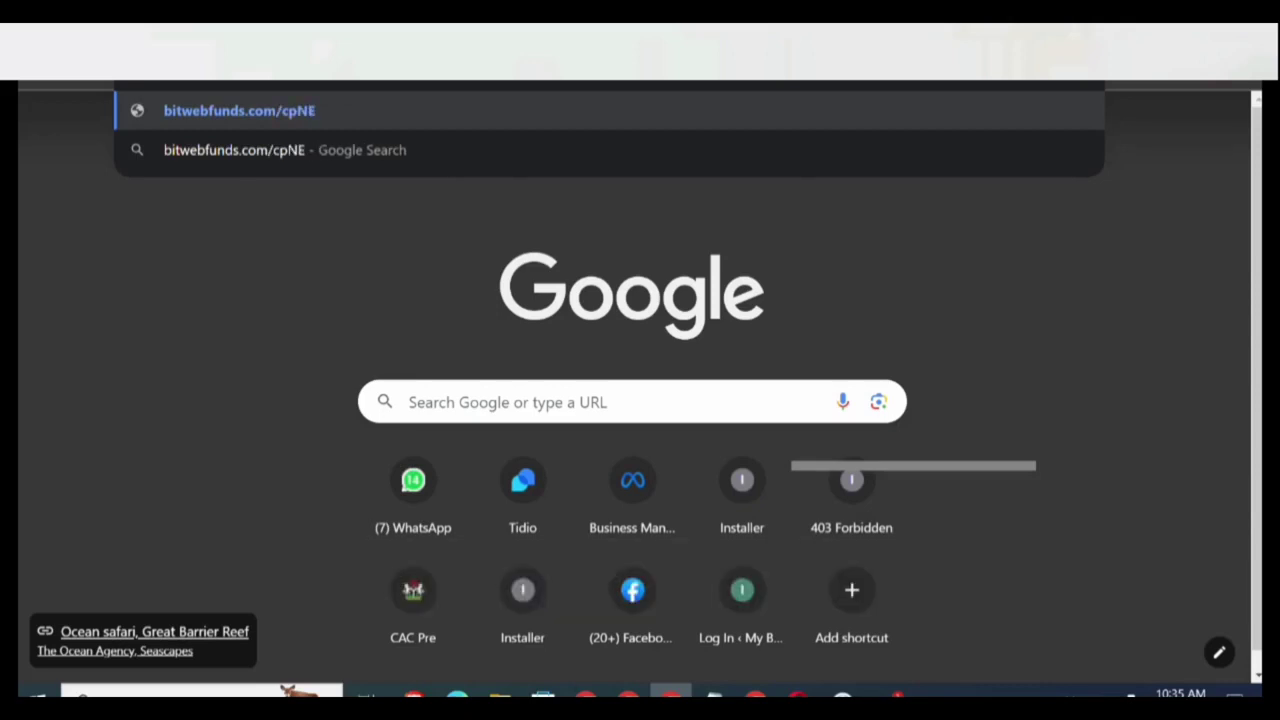
key("Return")
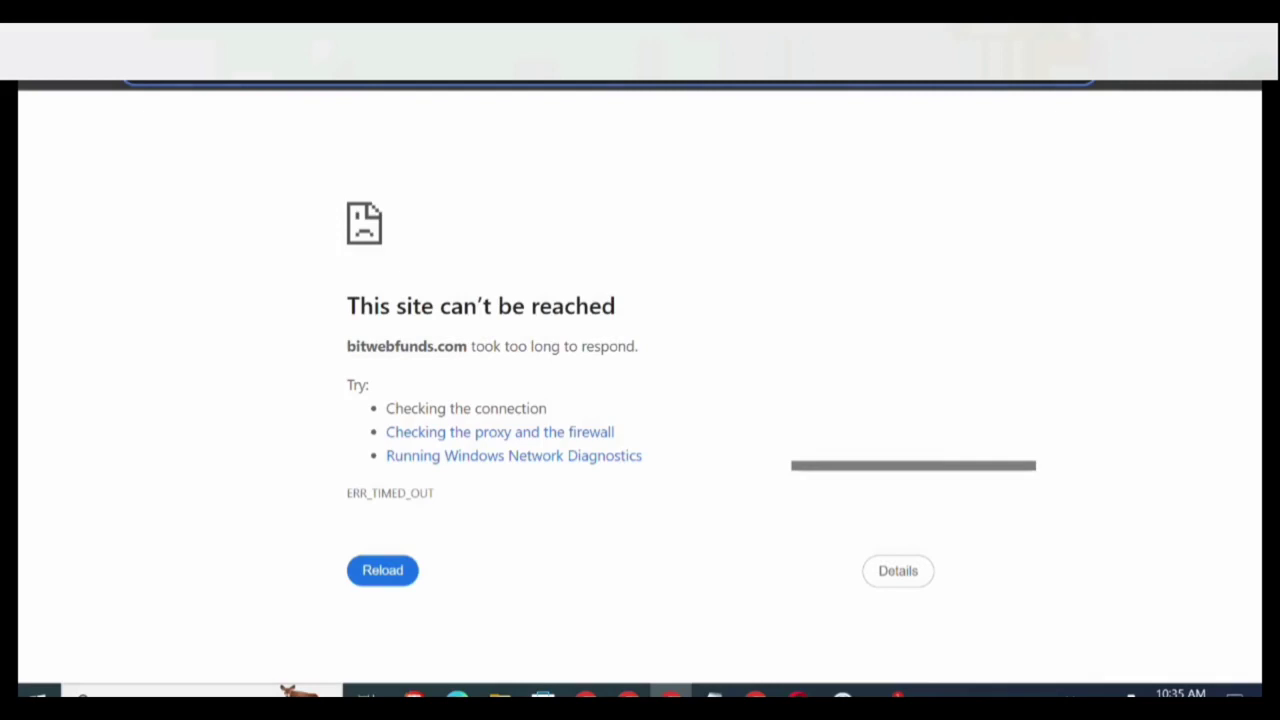
key("ctrl+l")
type("BIT")
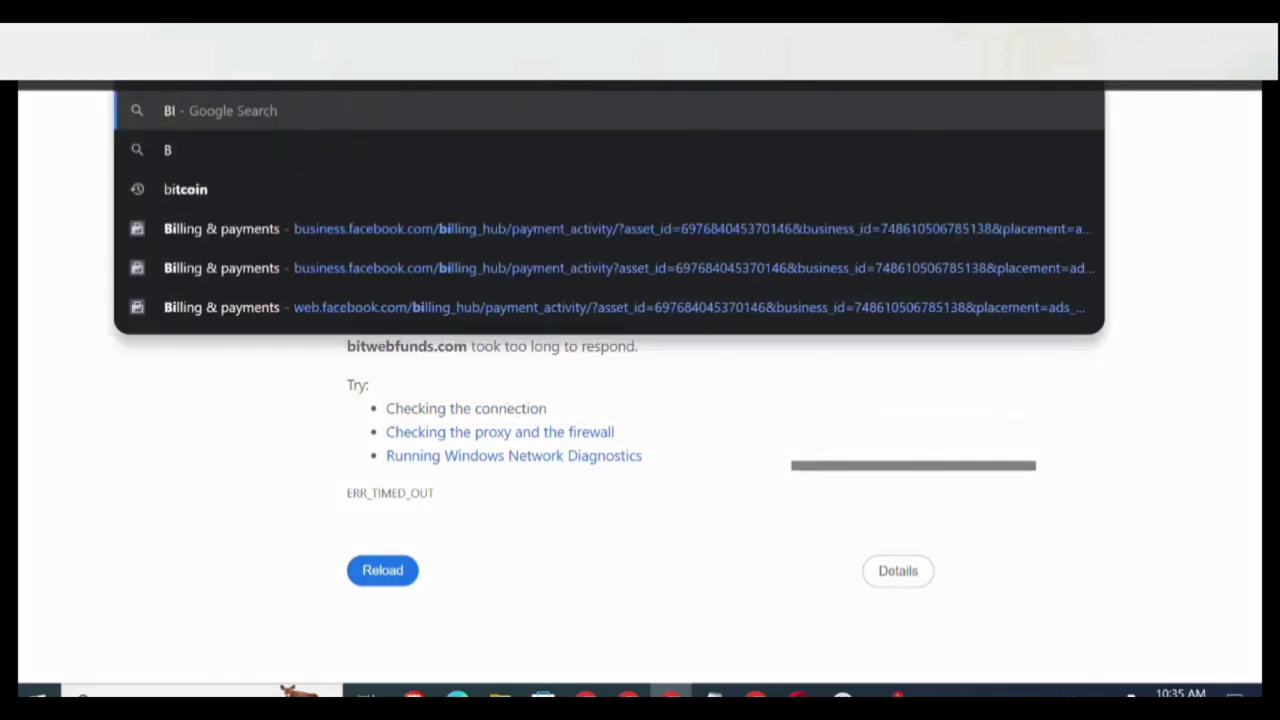
key("BackSpace")
key("BackSpace")
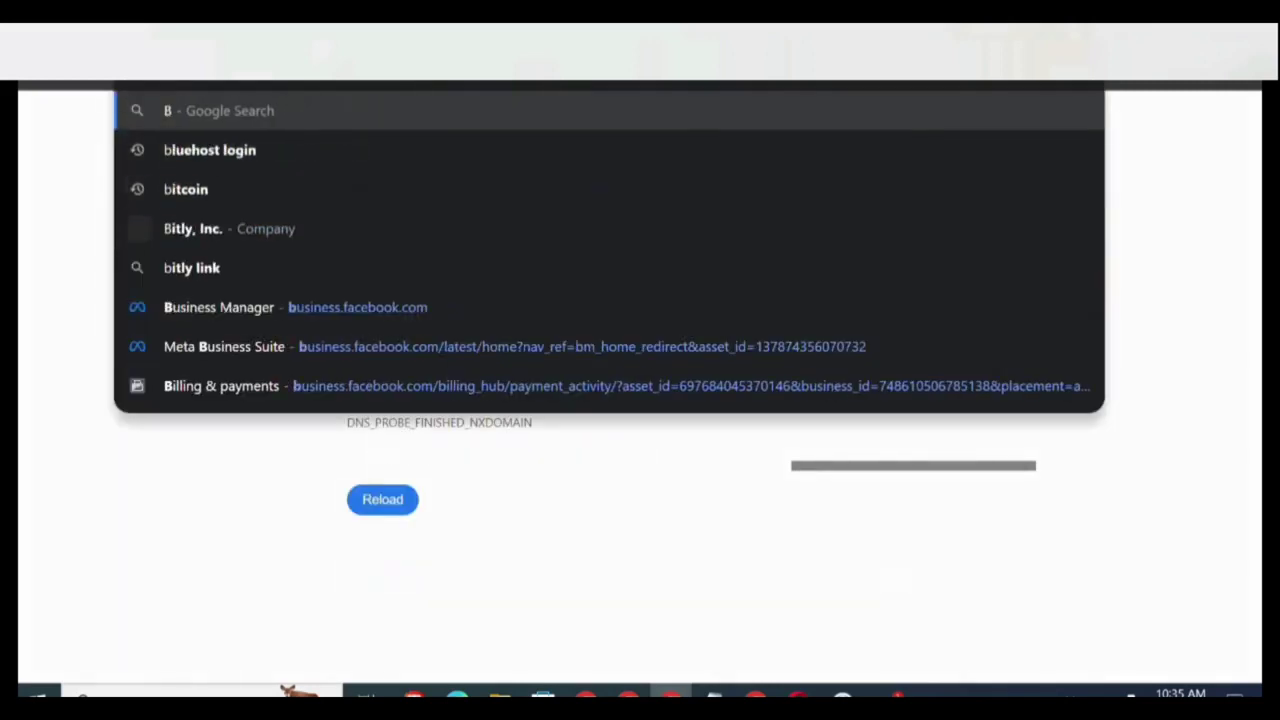
key("Escape")
key("ctrl+l")
type("bit")
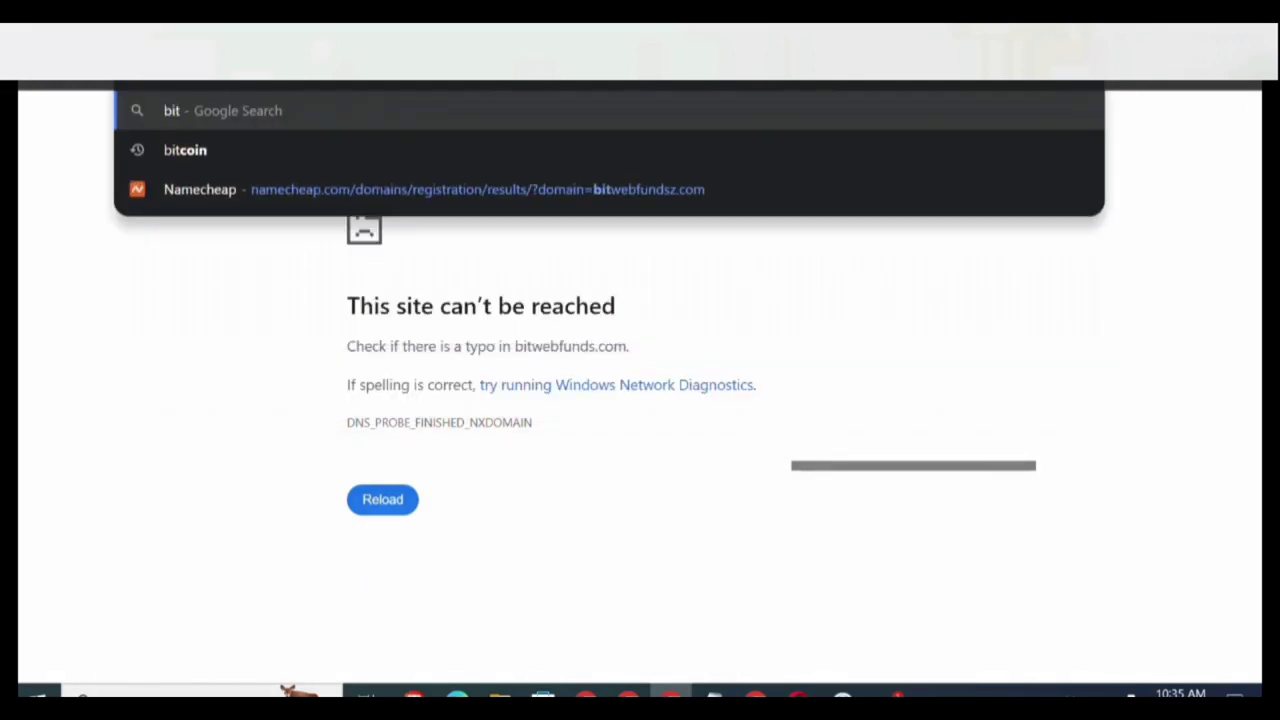
type("web")
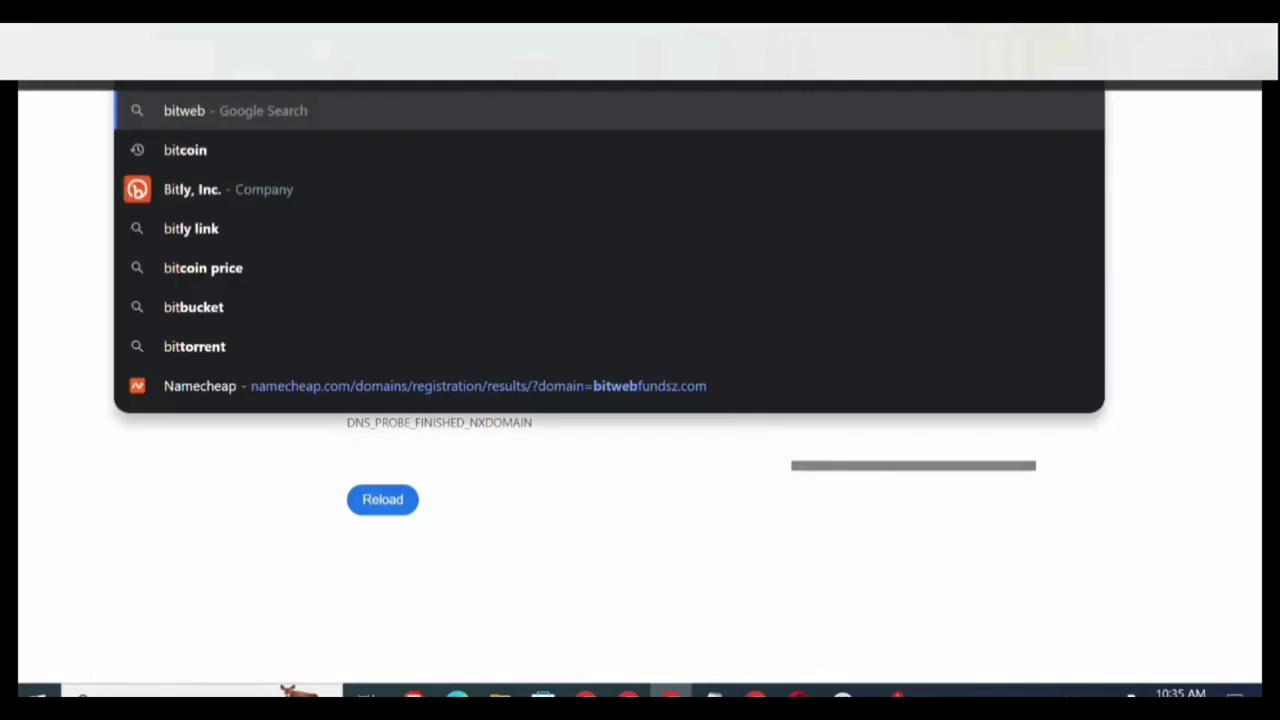
type("funds")
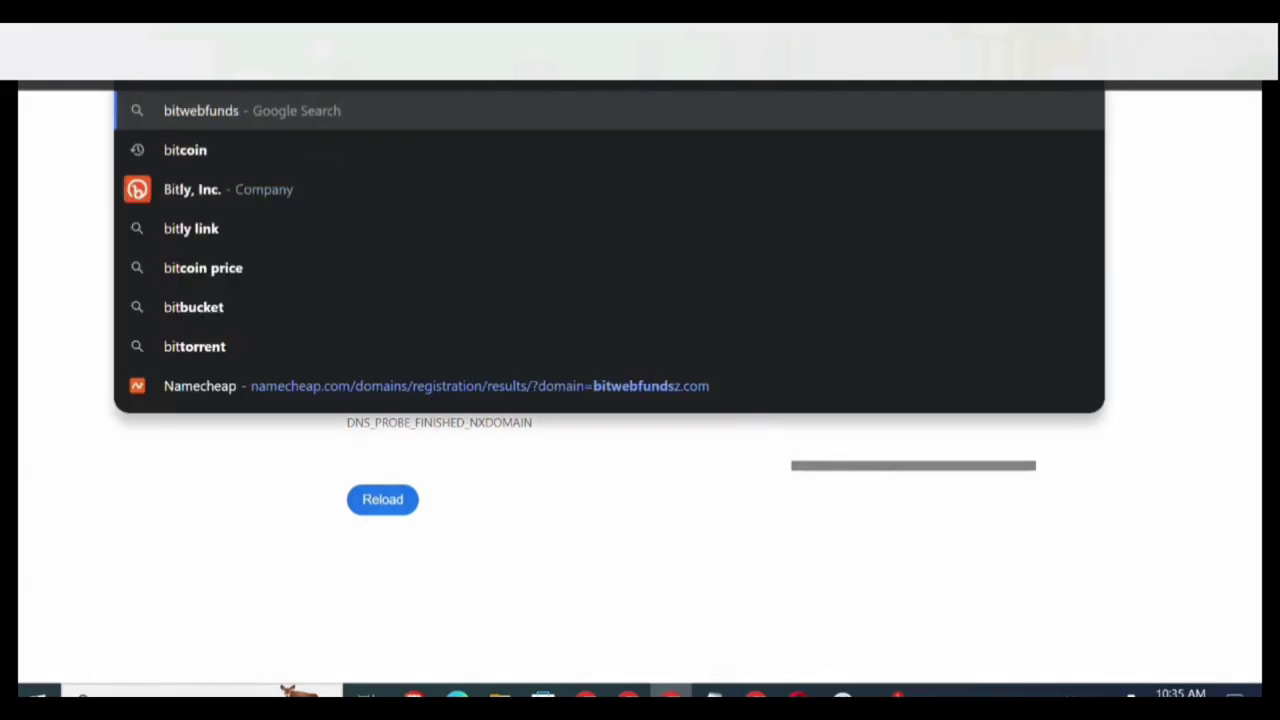
type(".com")
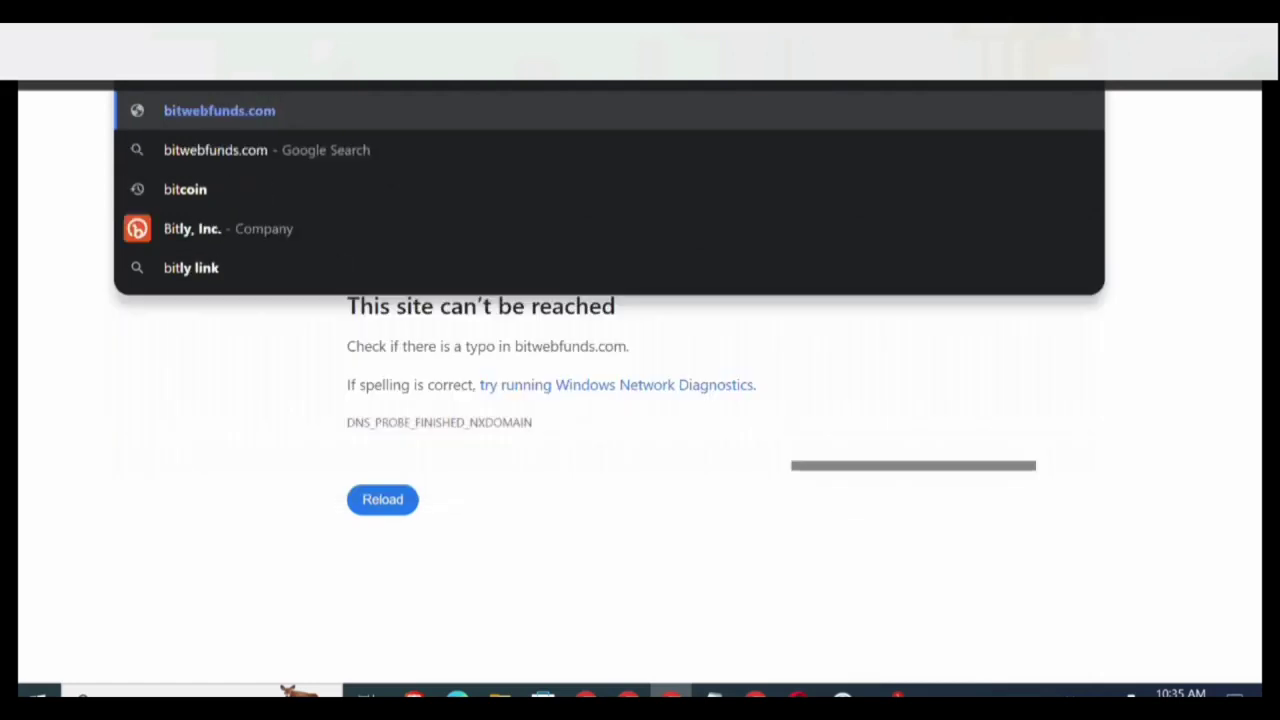
type("/cp")
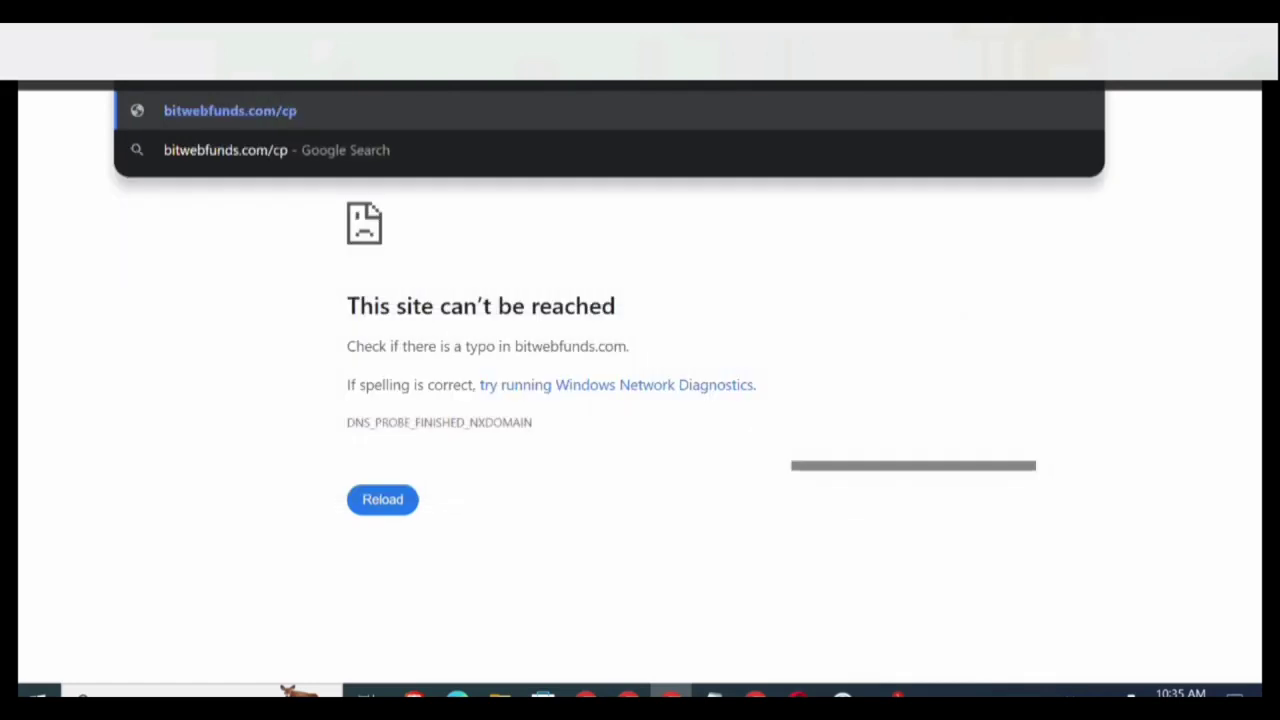
type("anel")
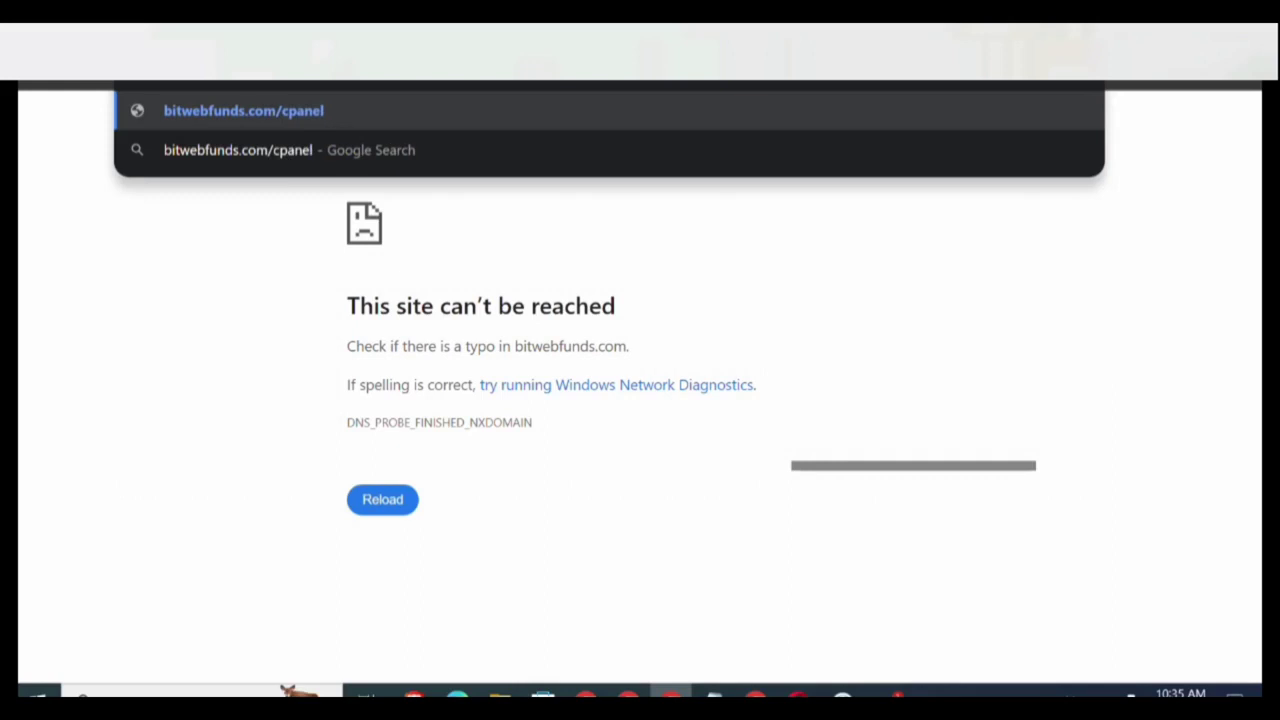
key("Return")
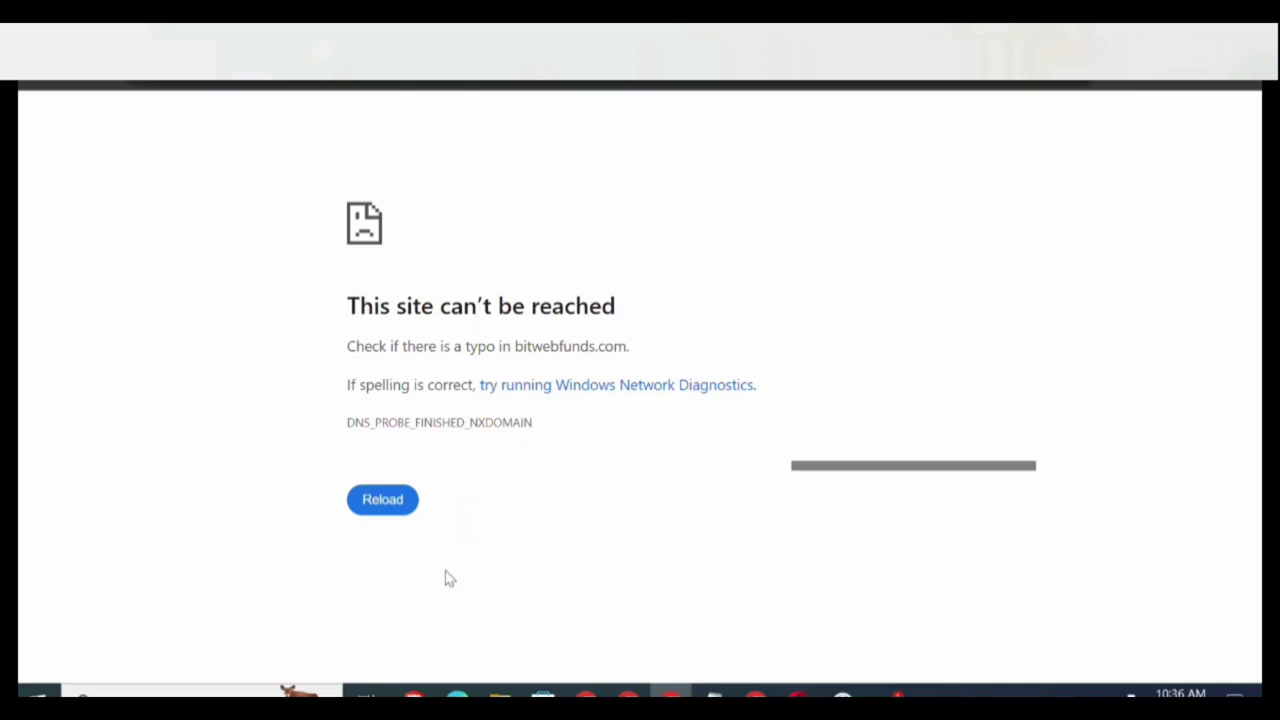
Switch to the Chrome window already showing the hosting account's cPanel dashboard.
left_click(413, 695)
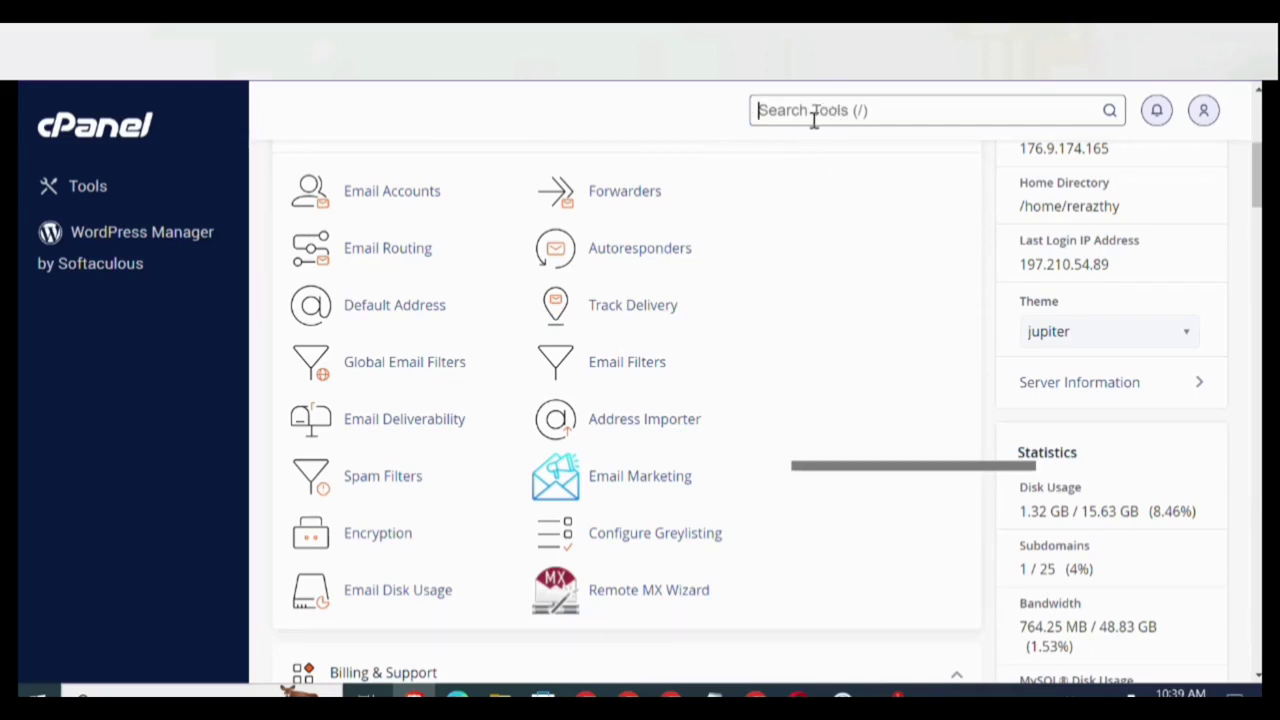
Search cPanel tools for 'file' and launch File Manager.
type("filt")
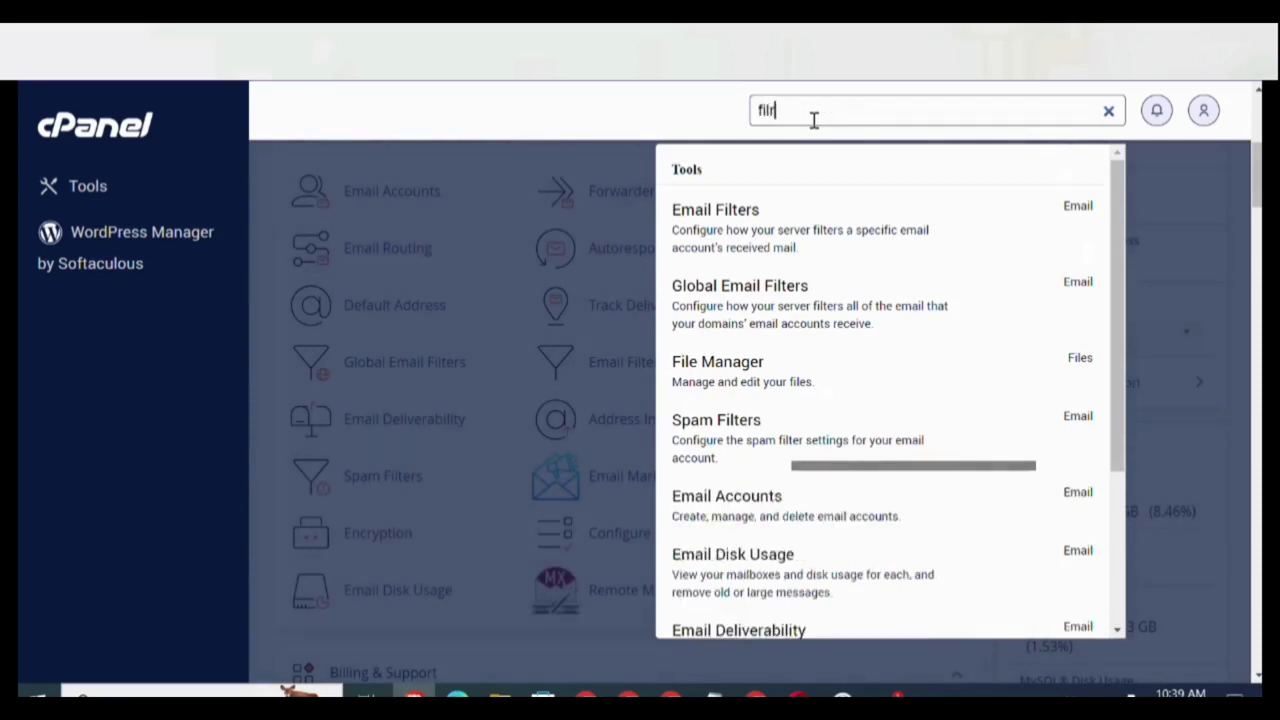
key("BackSpace")
type("e")
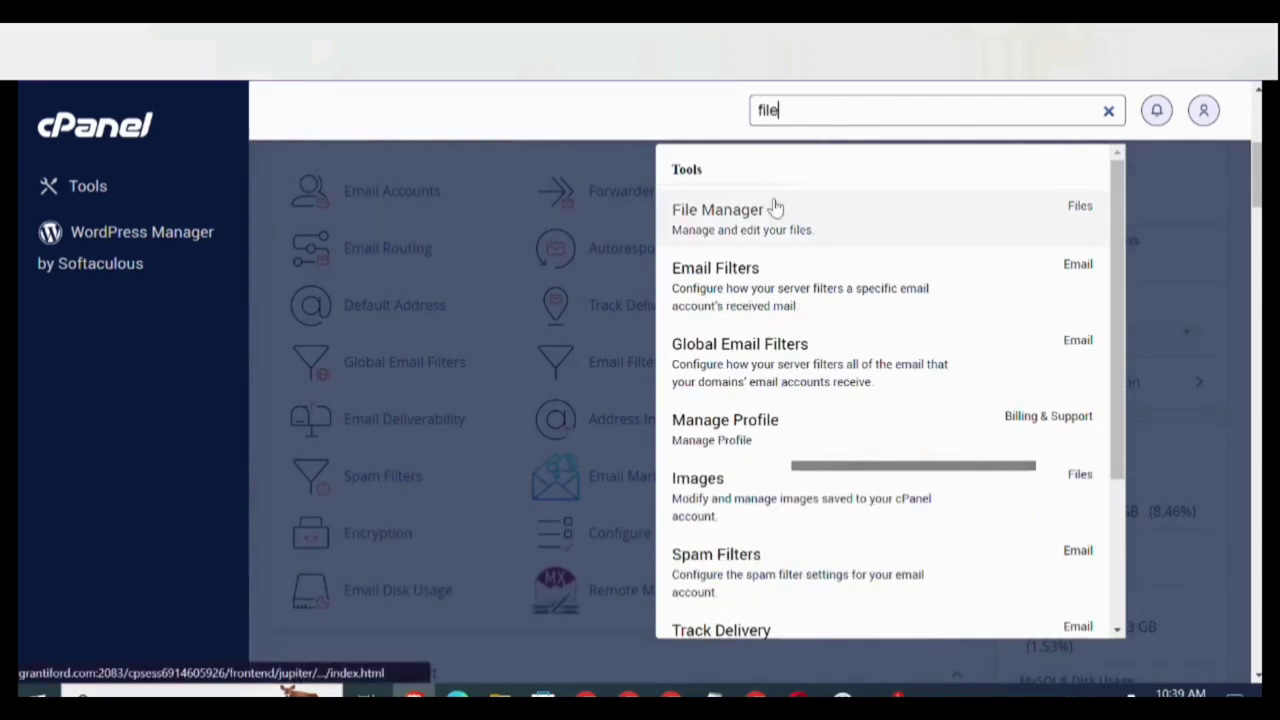
left_click(776, 209)
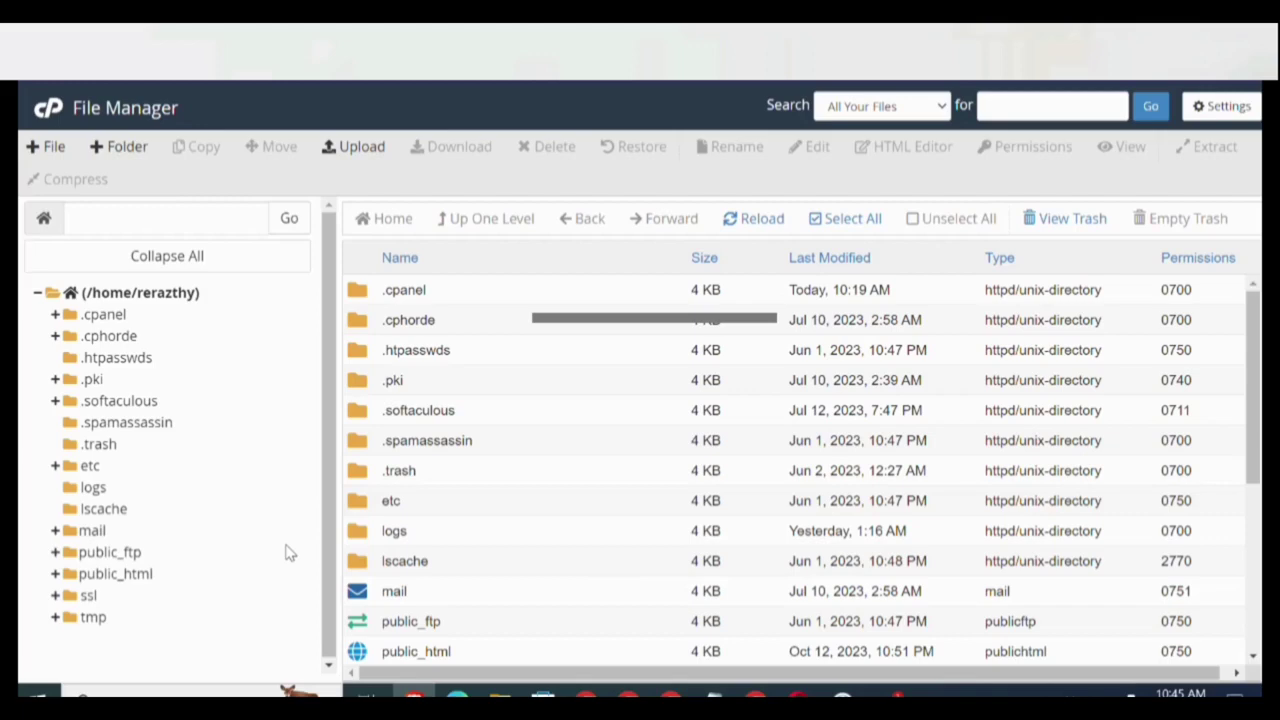
Select public_html in the File Manager folder tree to list its contents.
left_click(128, 575)
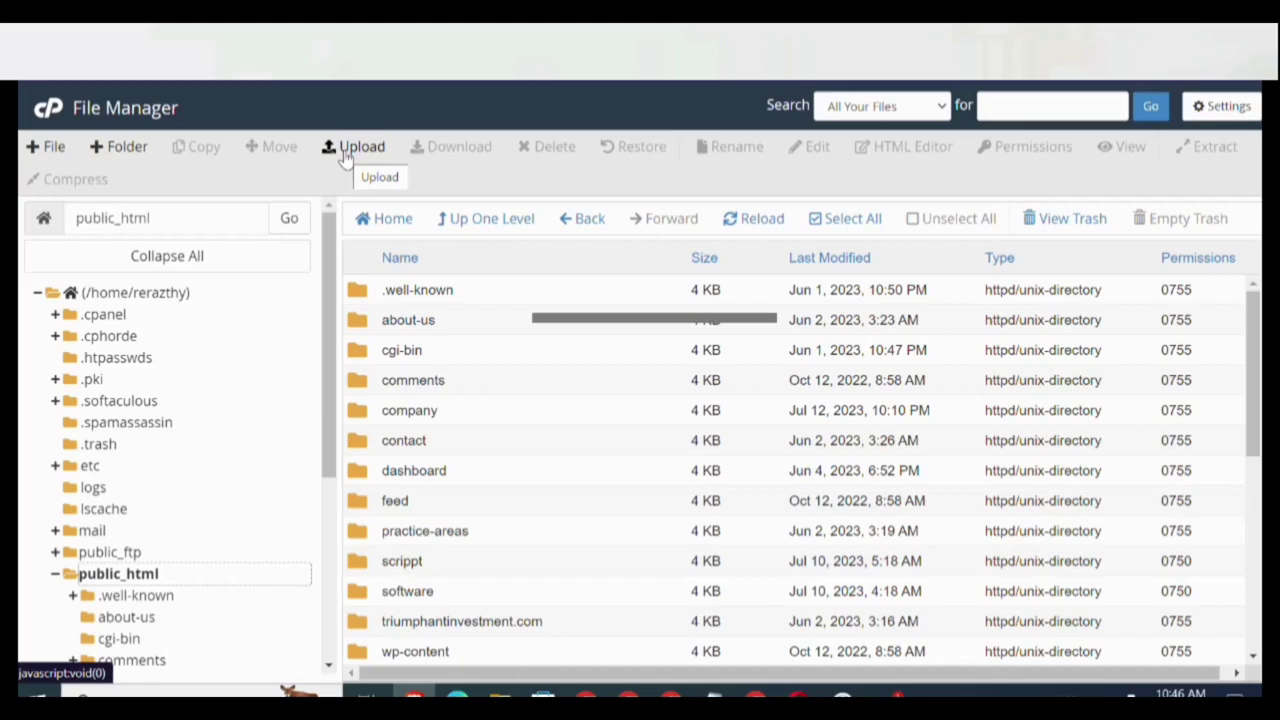
Add a new folder named ytclass inside public_html and scroll to locate it.
left_click(121, 156)
left_click(493, 358)
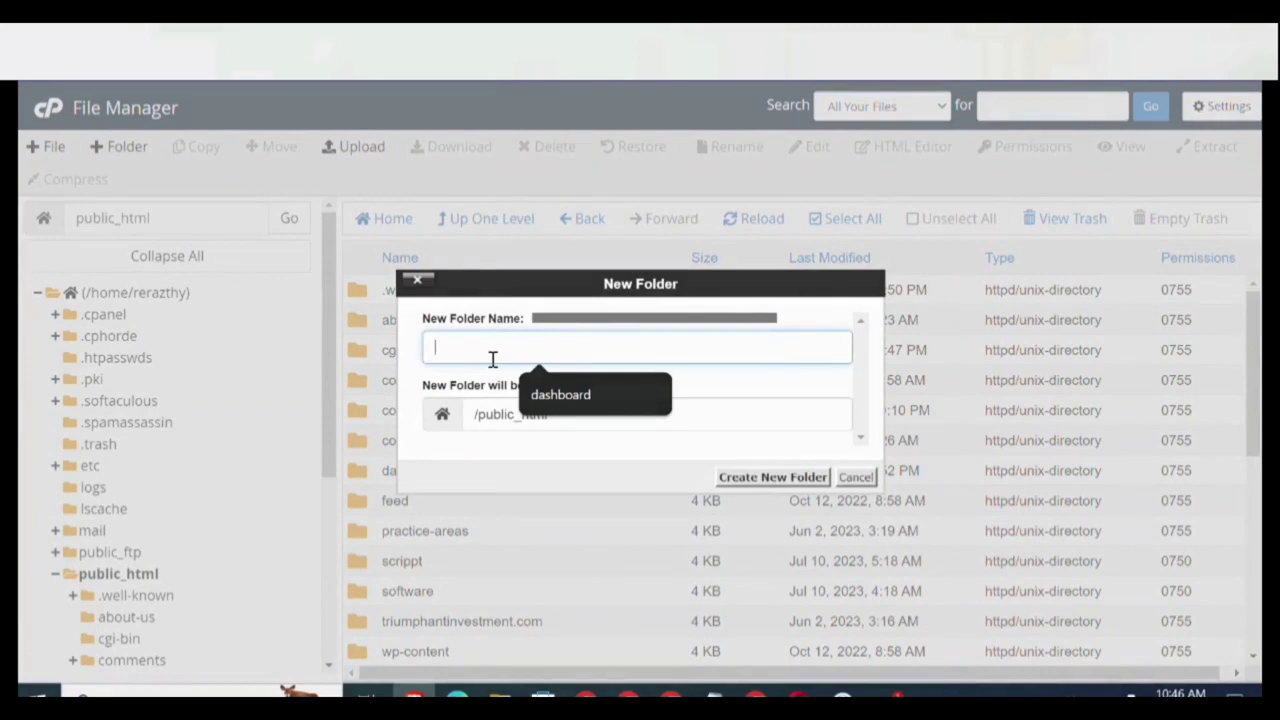
type("yt")
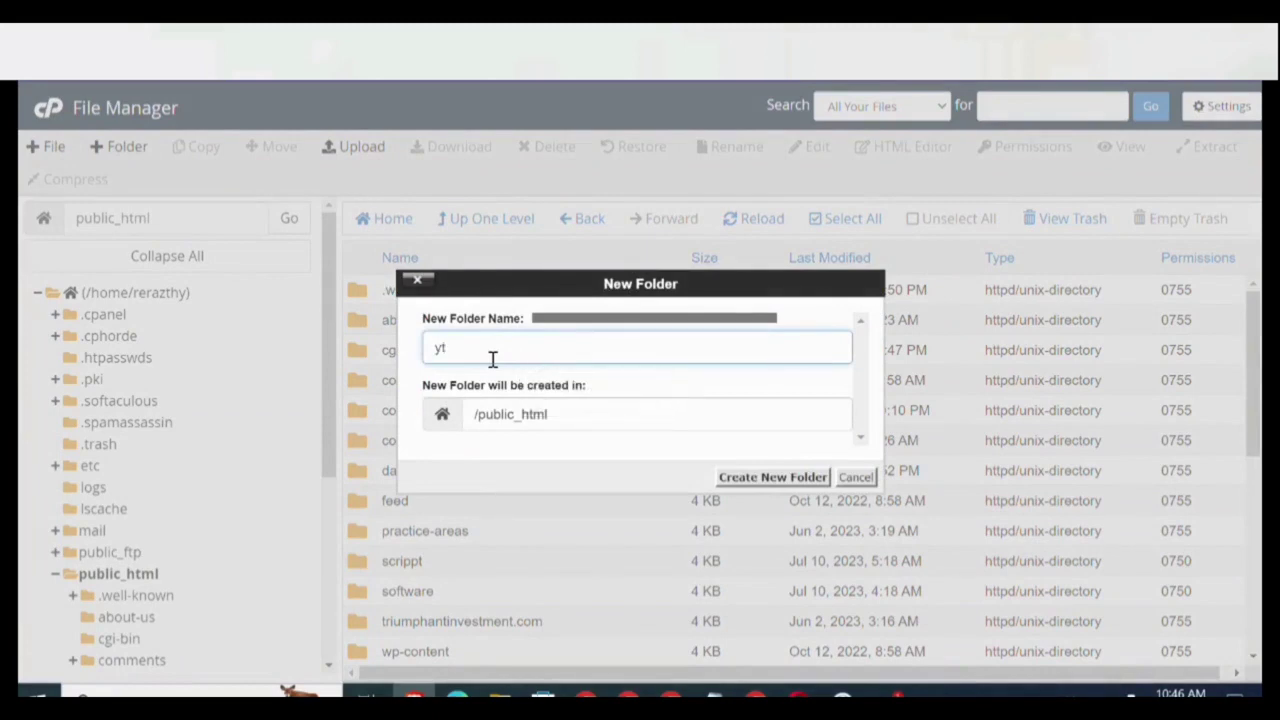
type("class")
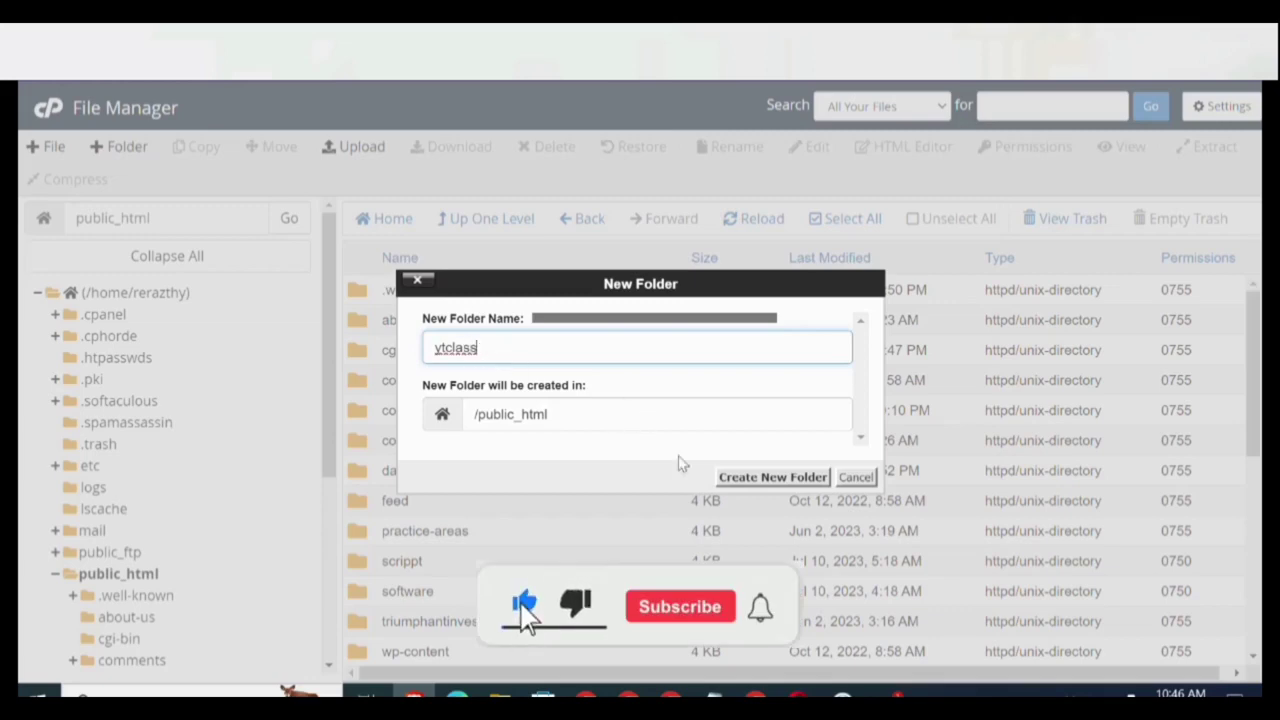
left_click(762, 479)
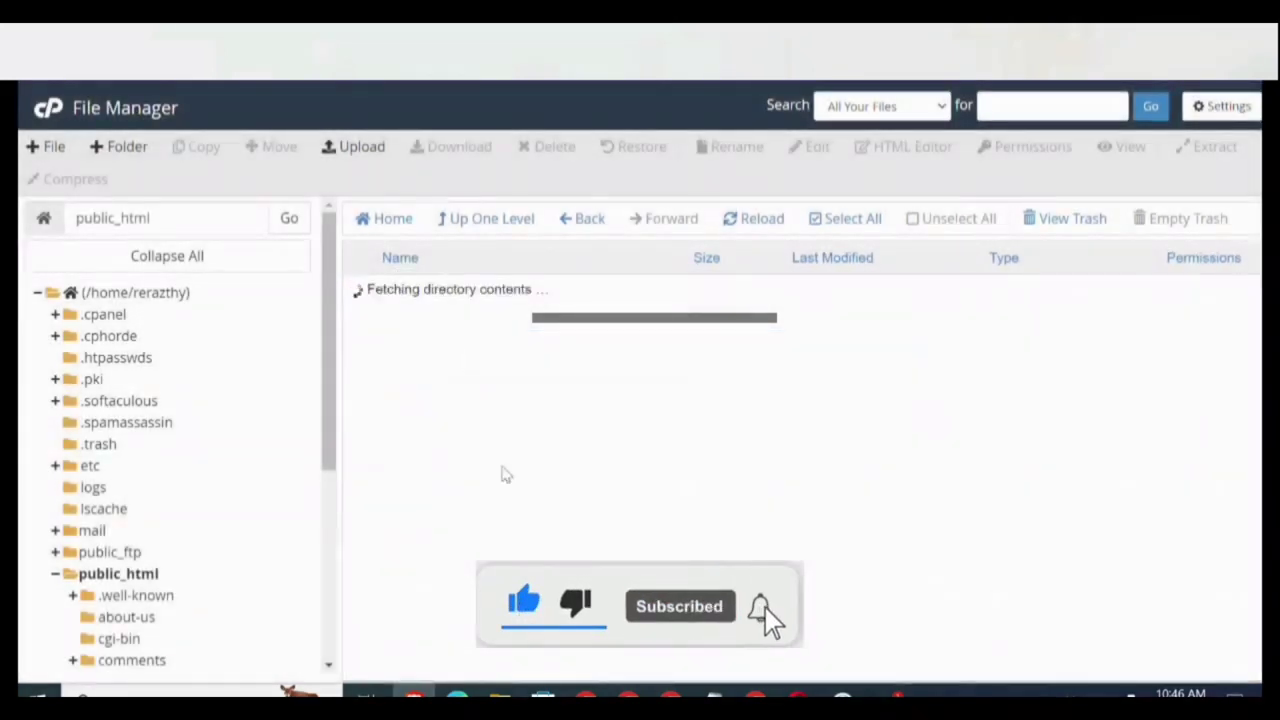
scroll(678, 452, "down", 5)
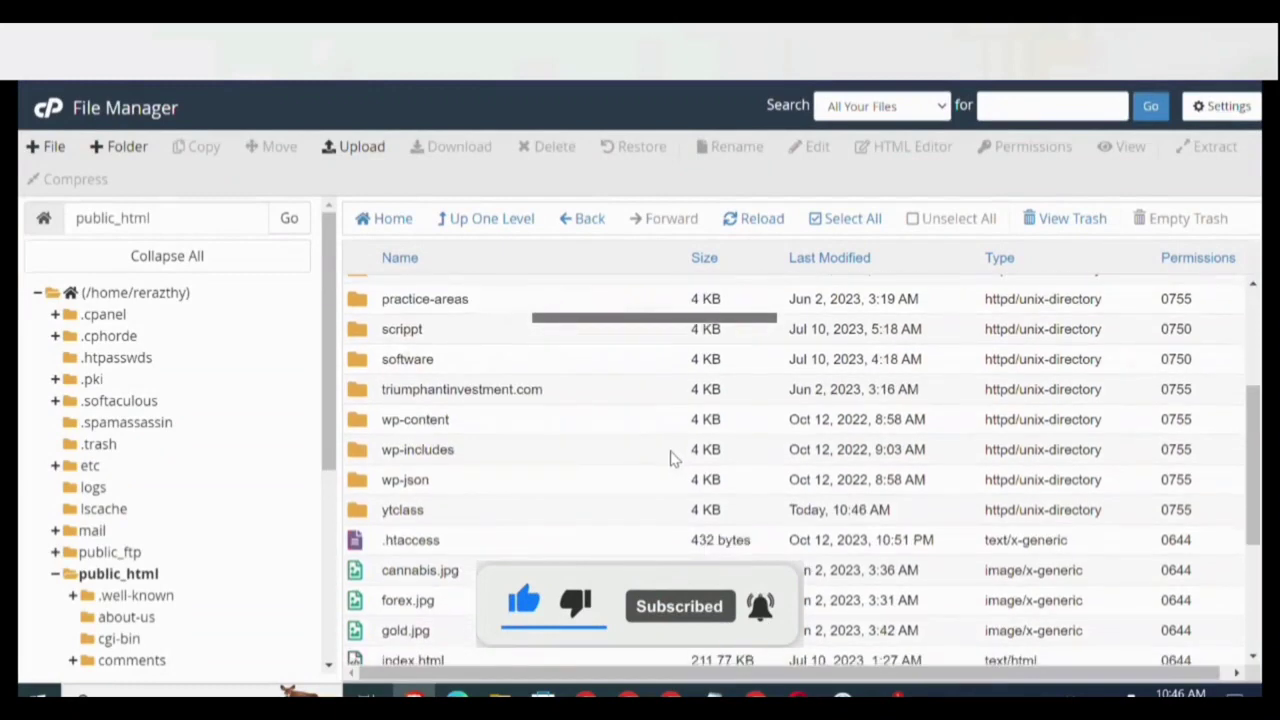
Upload grantiford.com.zip from the C: drive into the ytclass folder.
left_click(356, 516)
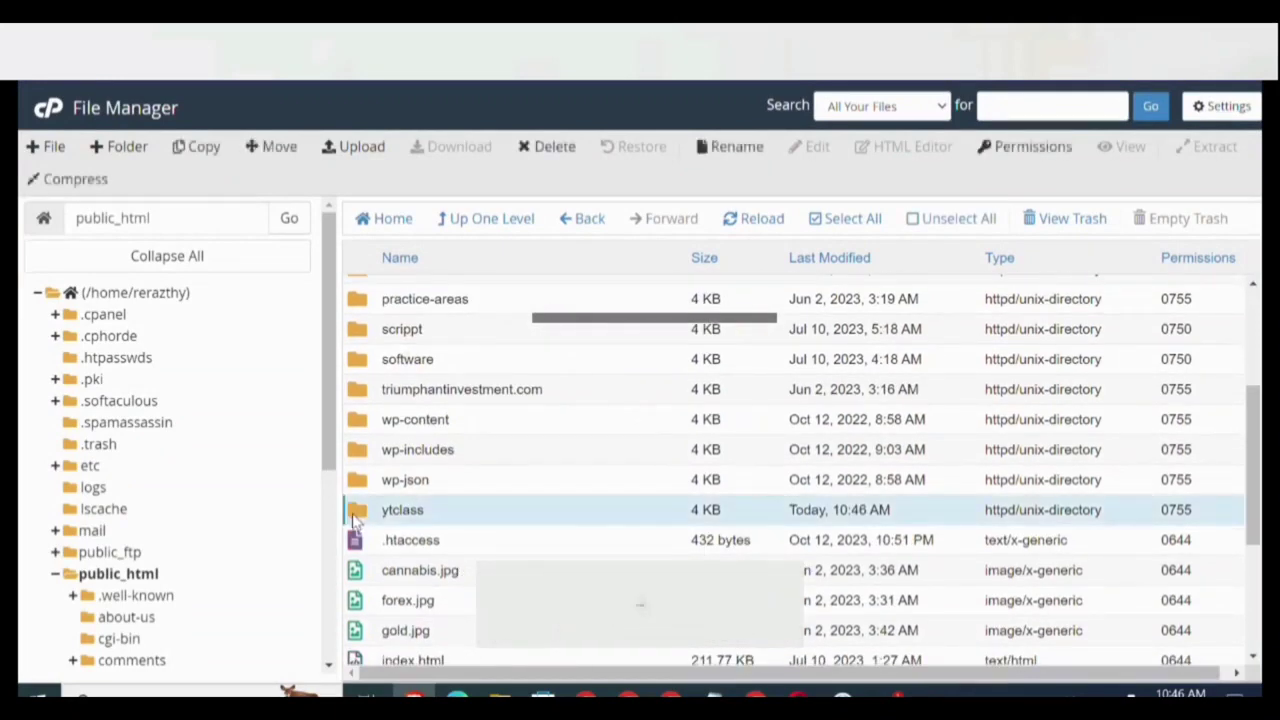
double_click(356, 516)
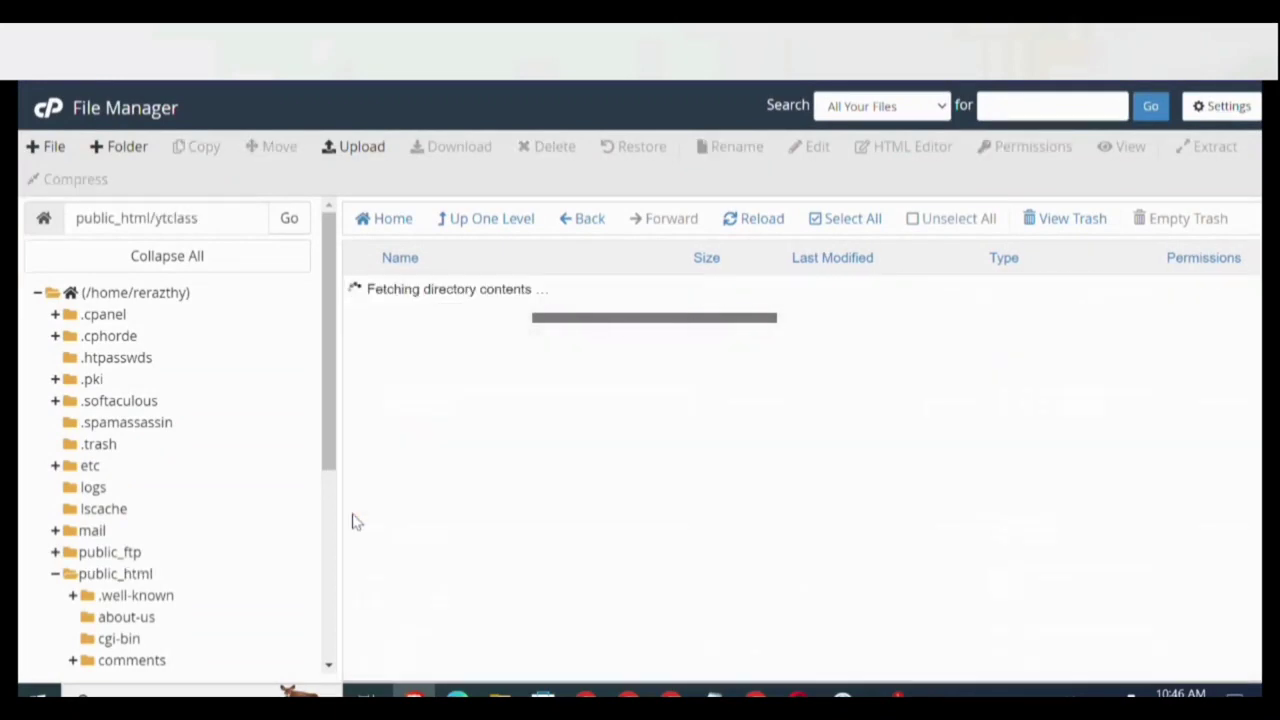
left_click(357, 148)
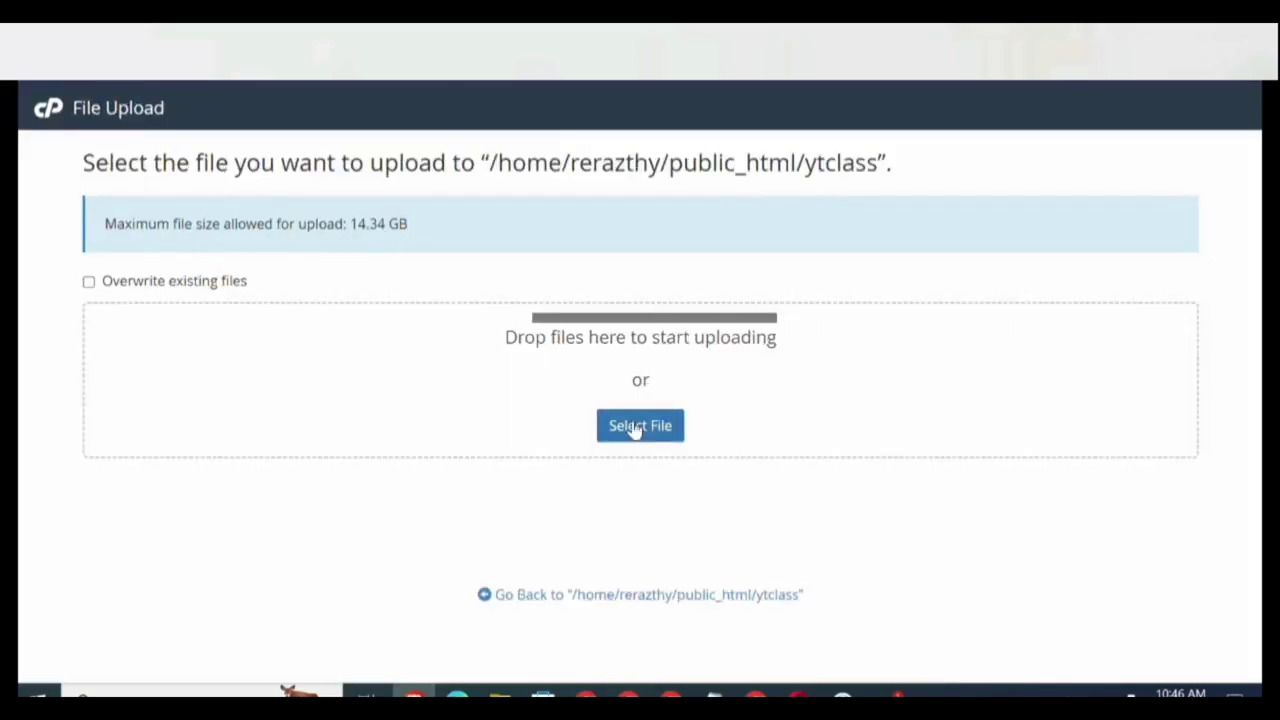
left_click(634, 428)
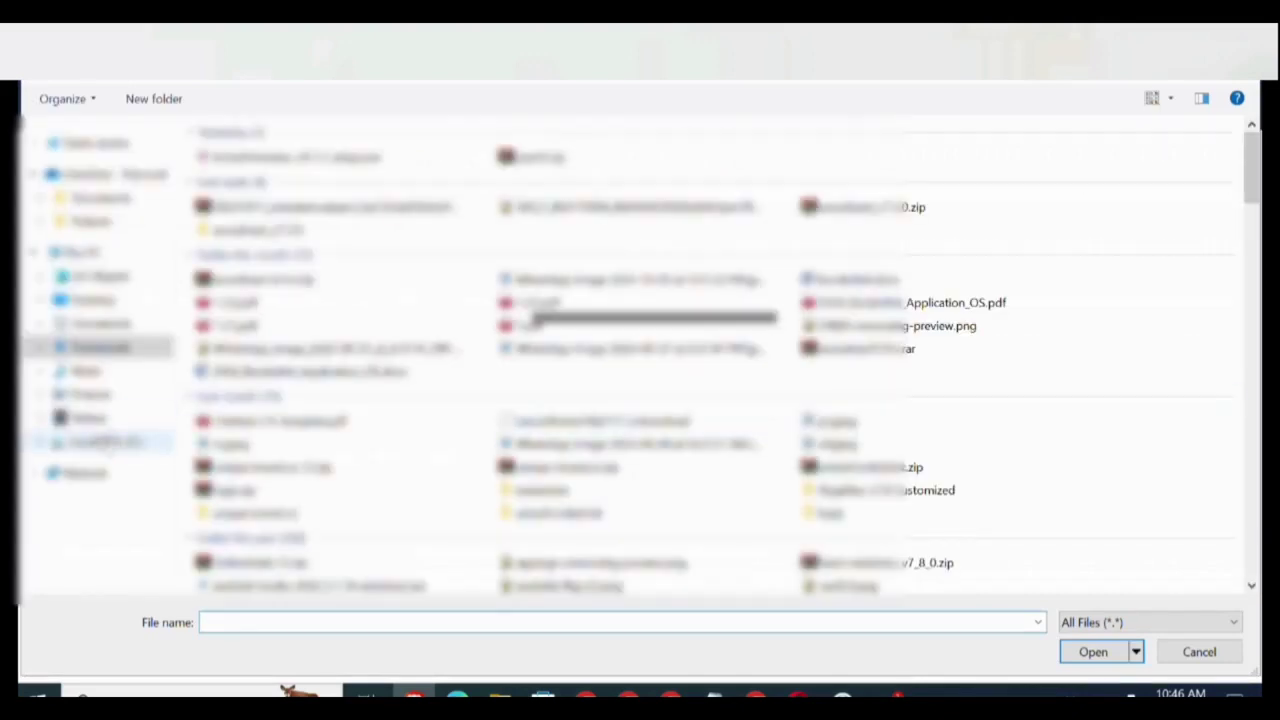
left_click(100, 442)
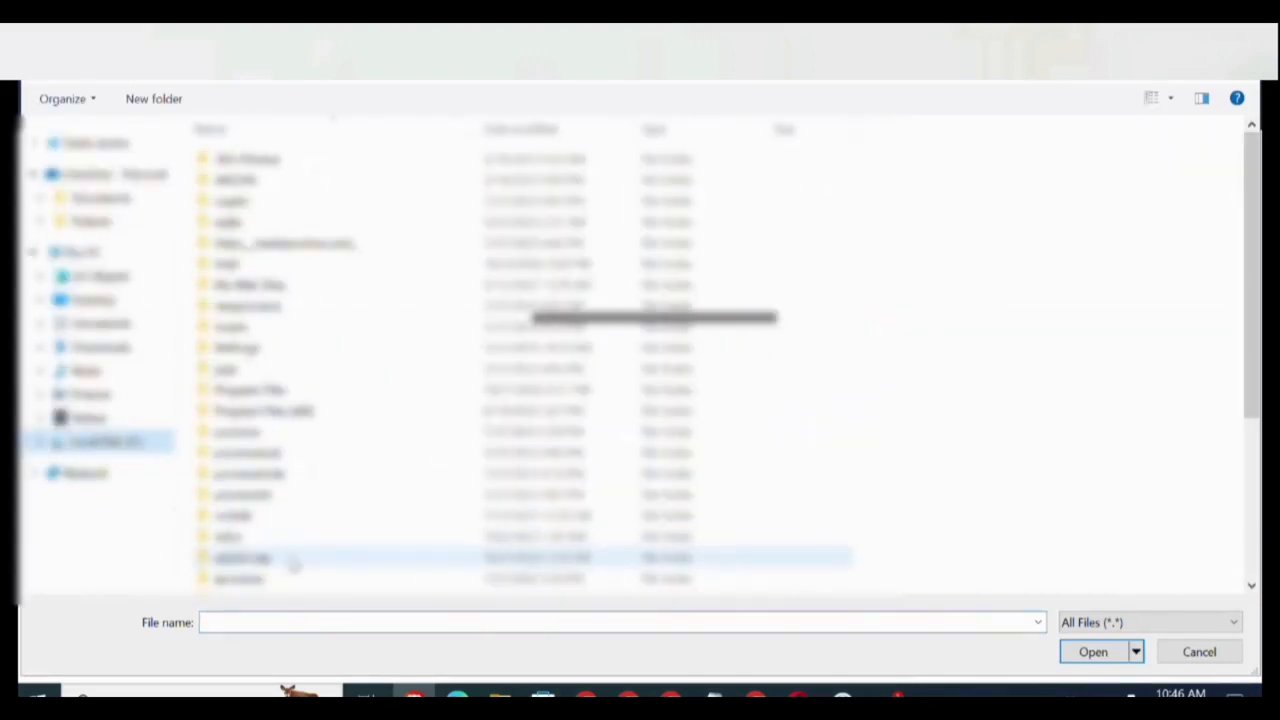
scroll(300, 480, "down", 4)
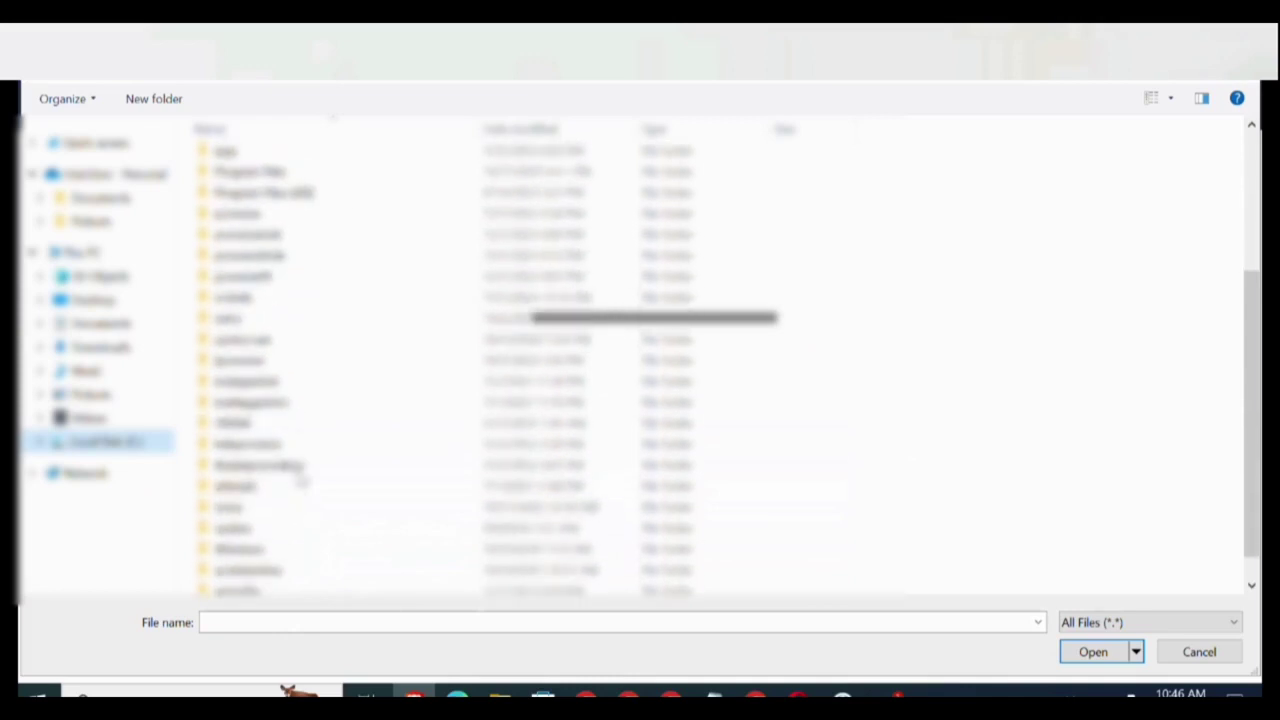
double_click(254, 566)
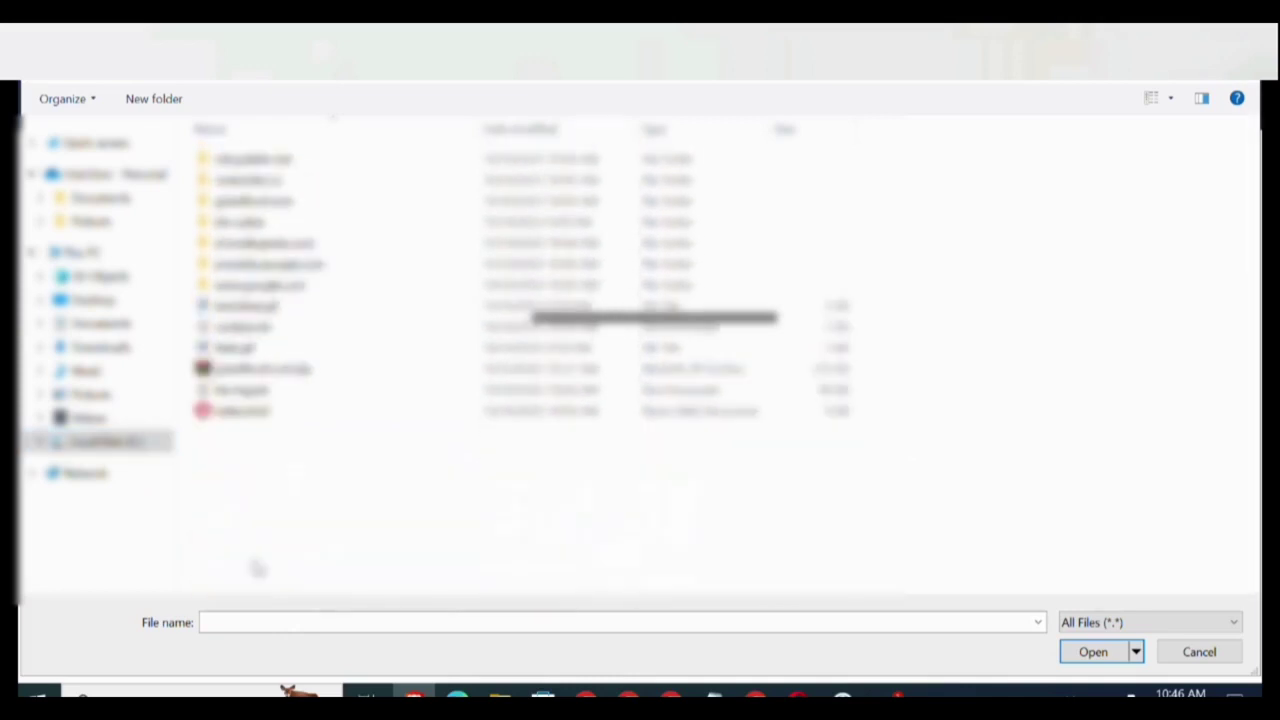
double_click(255, 372)
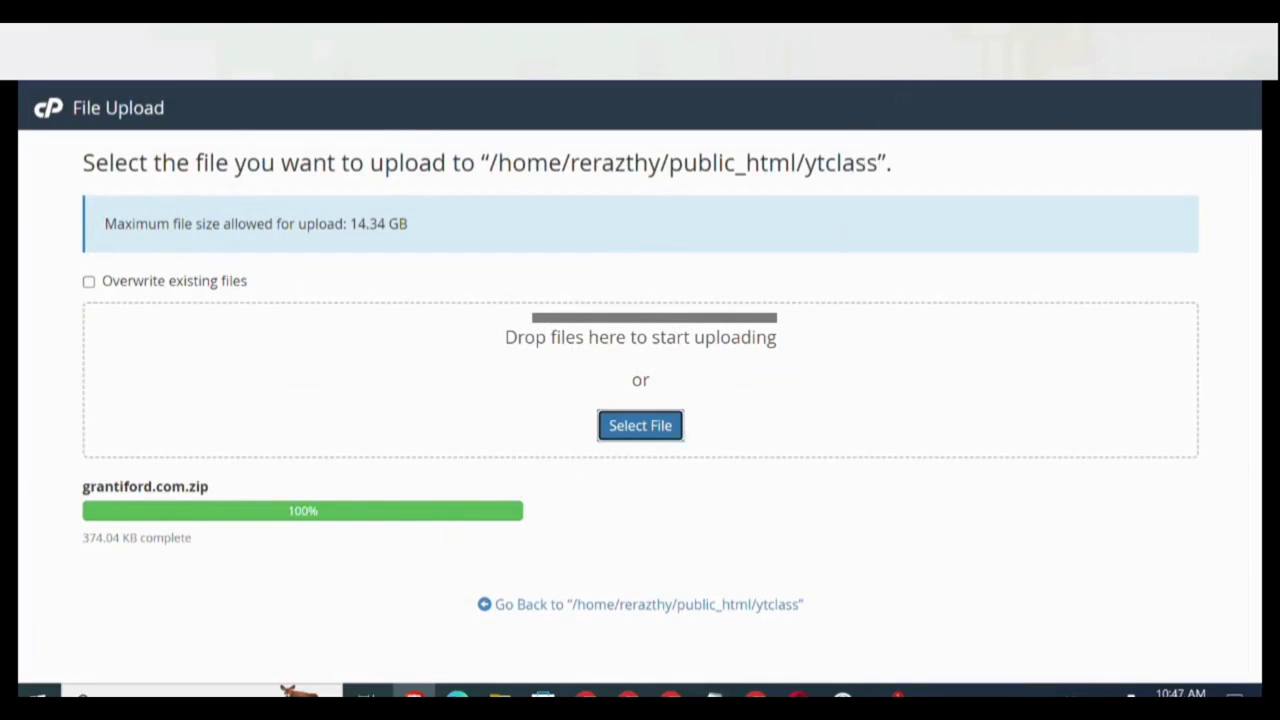
Refresh ytclass and extract grantiford.com.zip there, producing a grantiford.com folder.
key("ctrl+w")
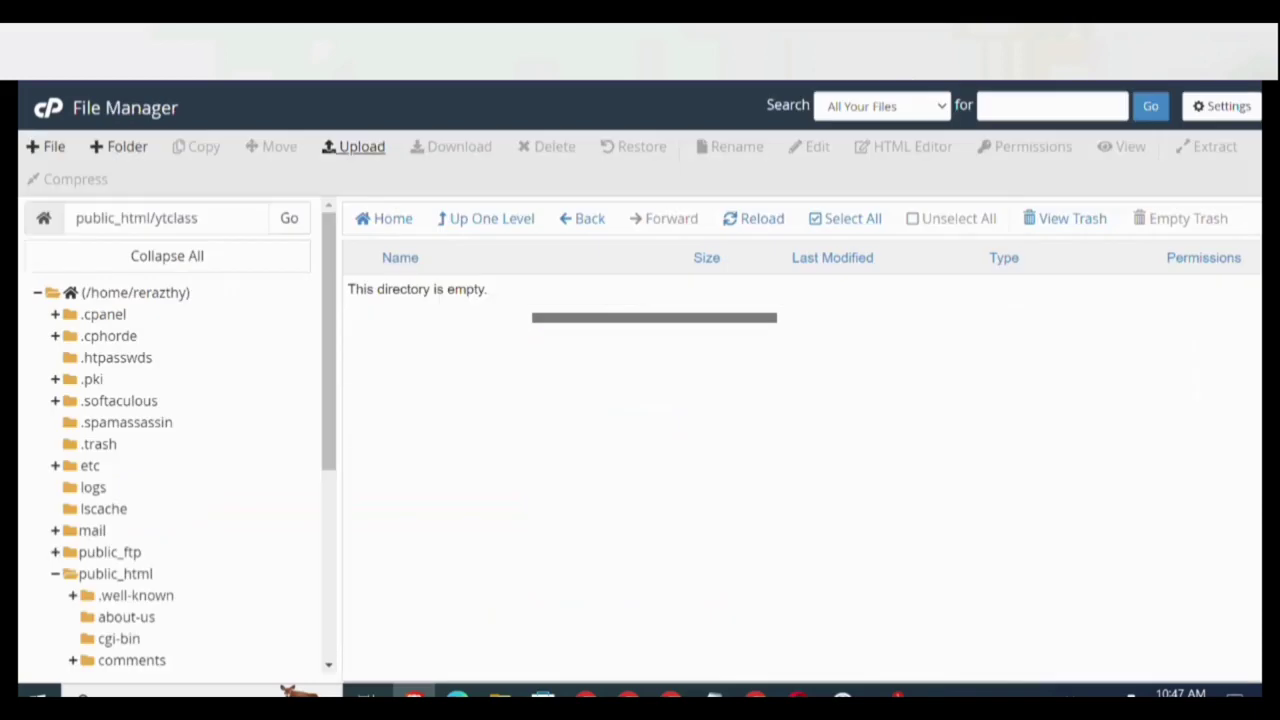
left_click(749, 222)
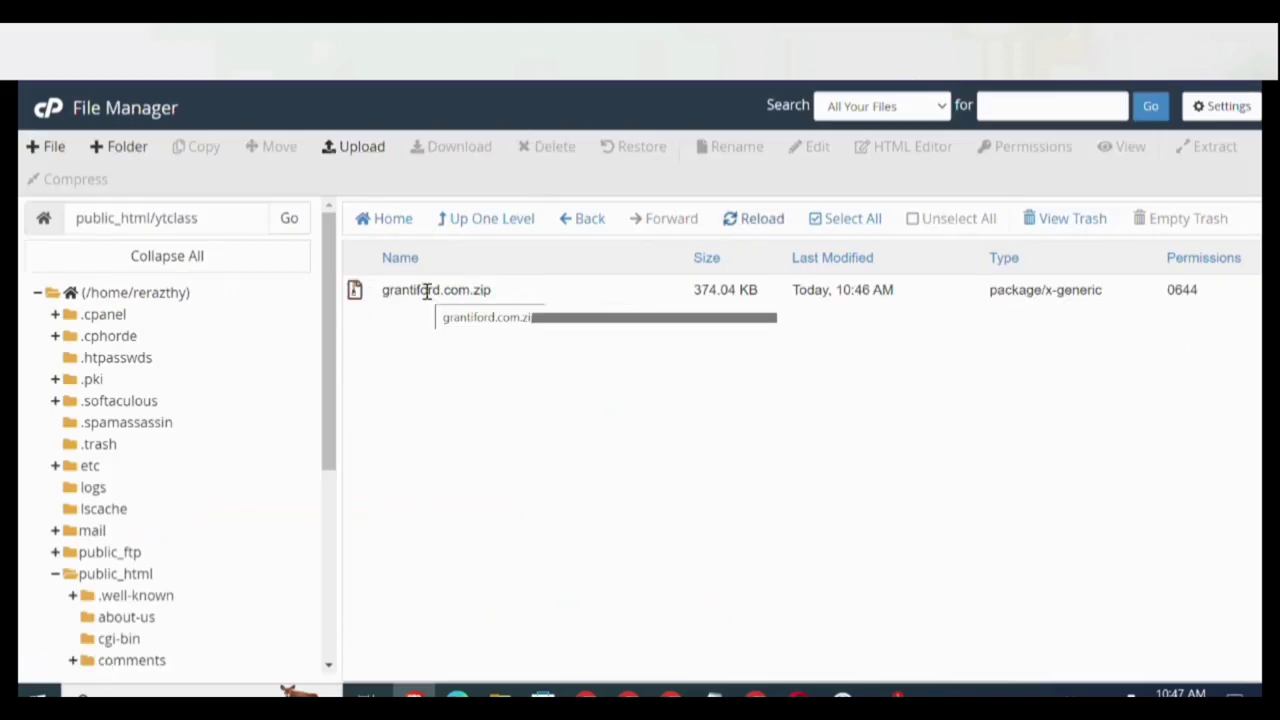
right_click(426, 289)
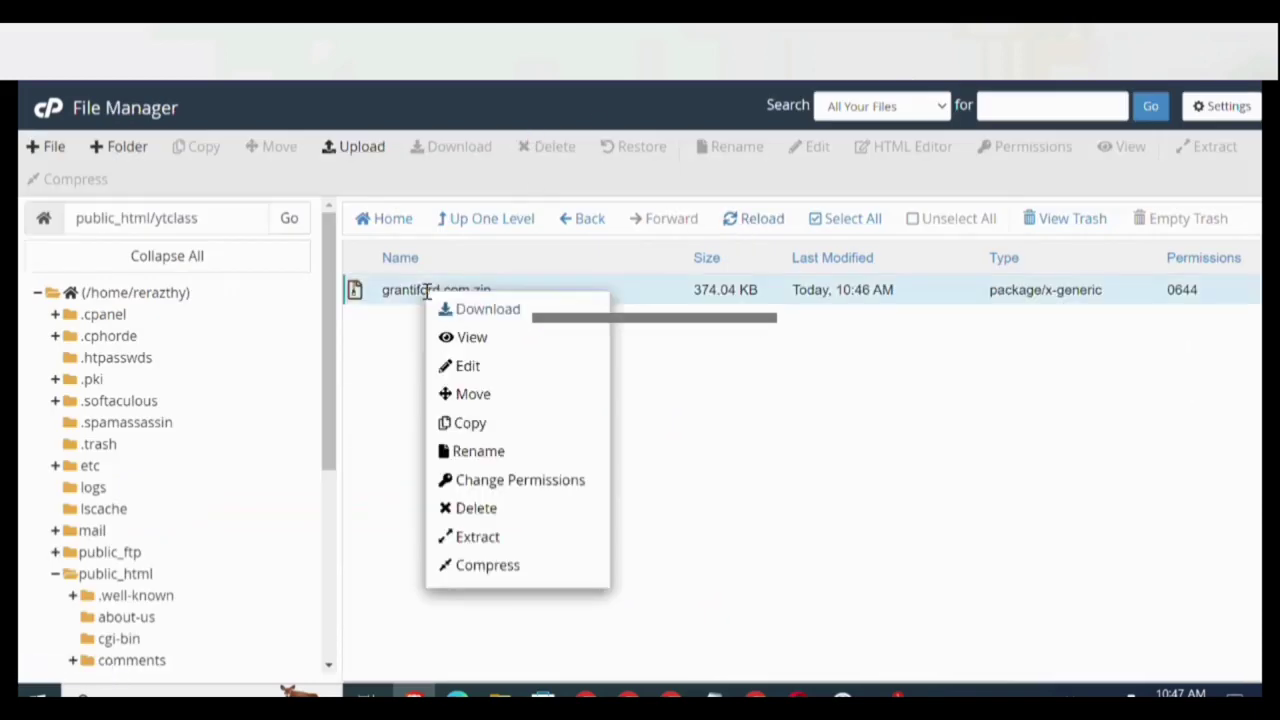
left_click(506, 536)
left_click(793, 486)
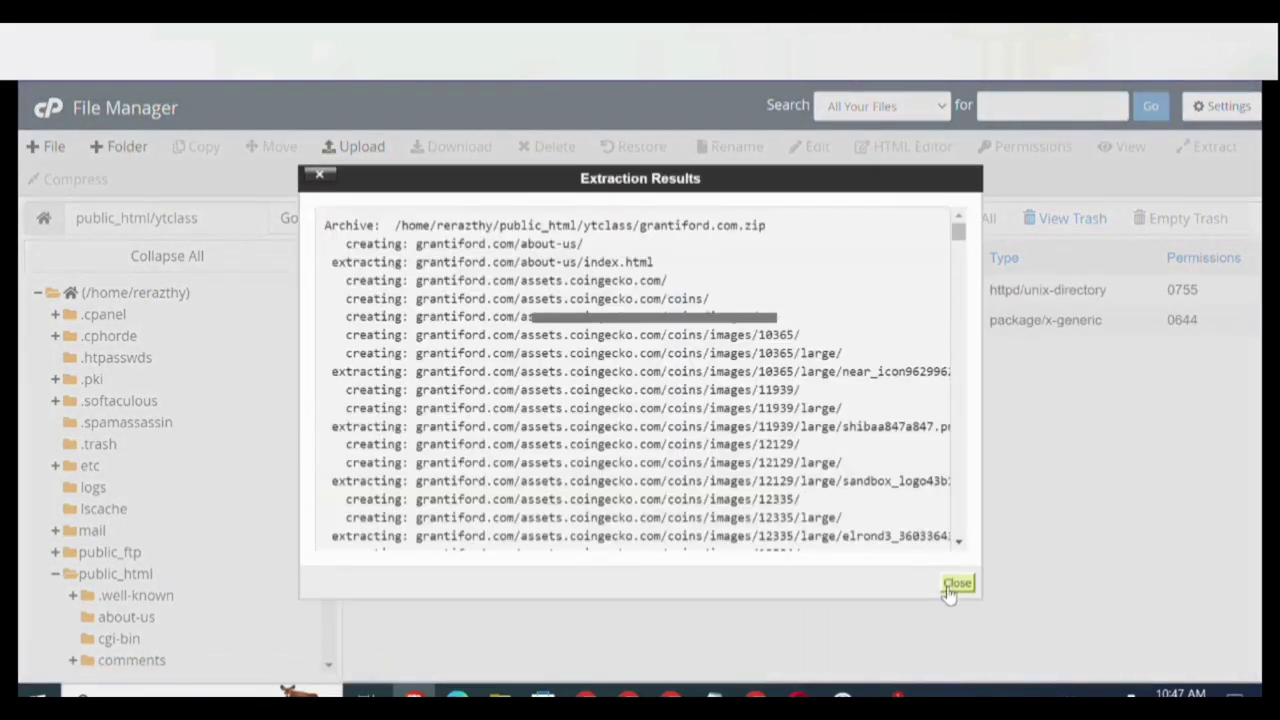
left_click(955, 585)
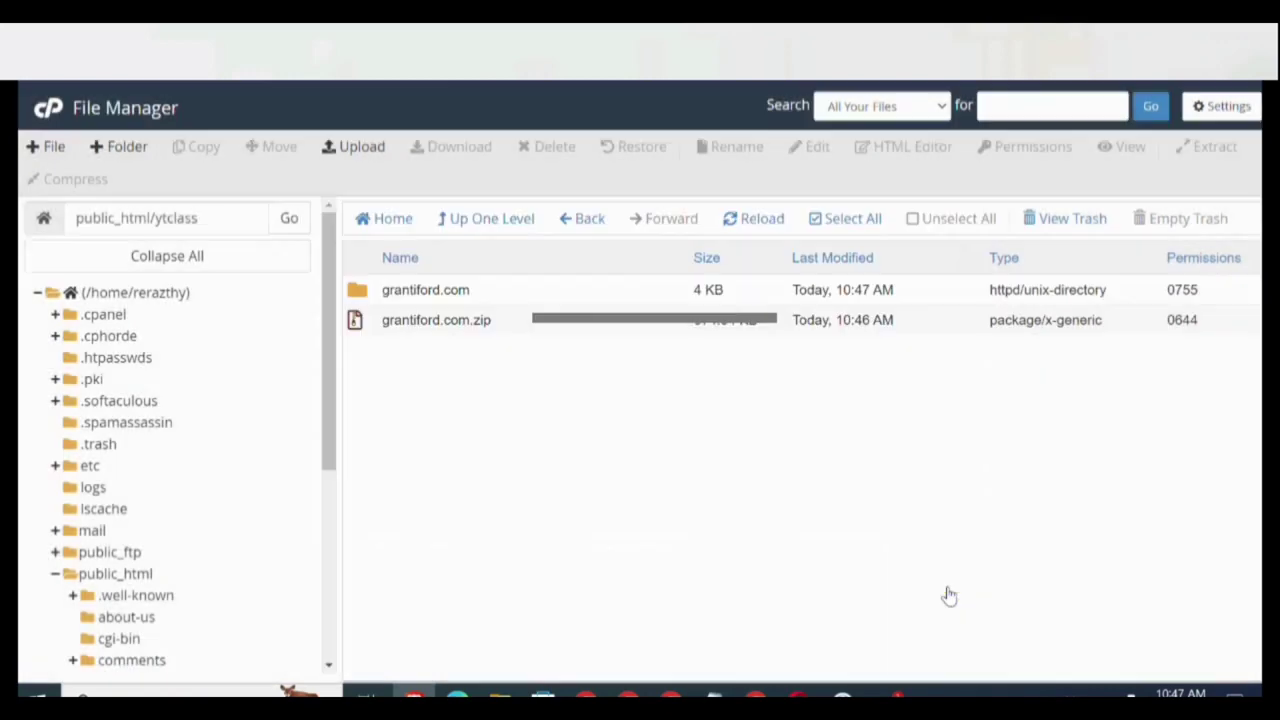
Move all items in grantiford.com to /public_html/ytclass, then go back up to ytclass.
double_click(361, 300)
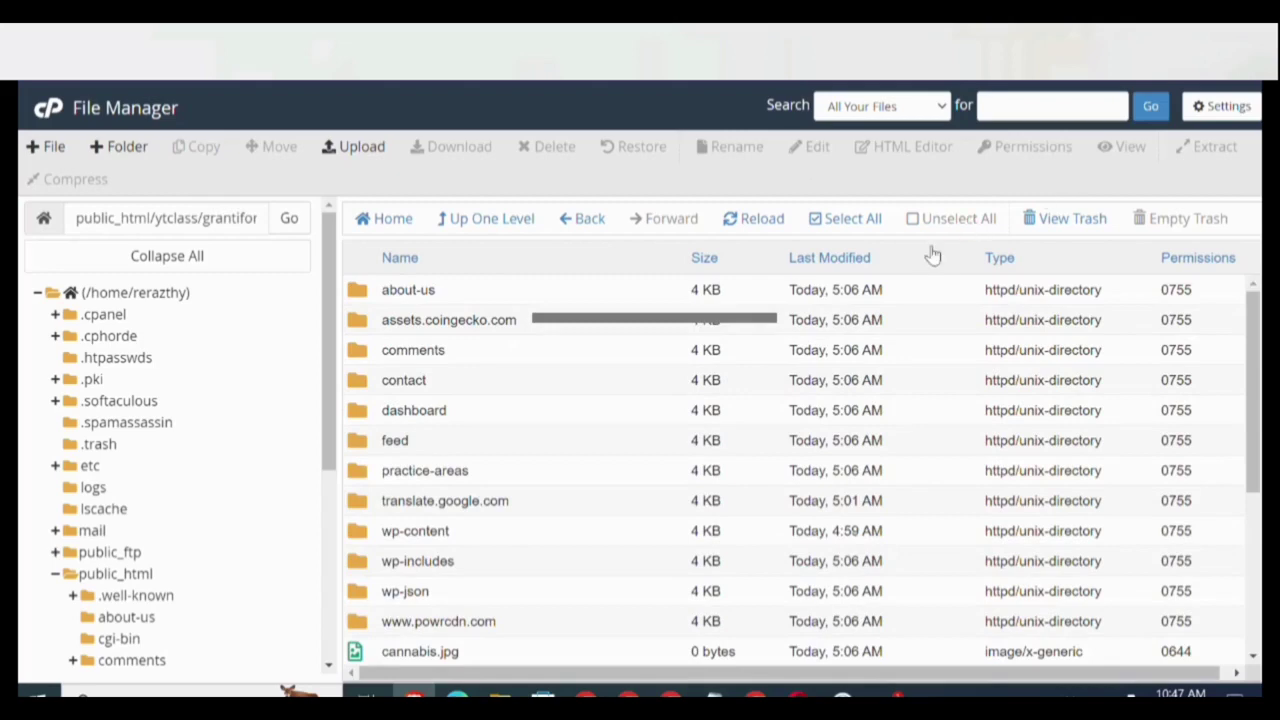
left_click(845, 228)
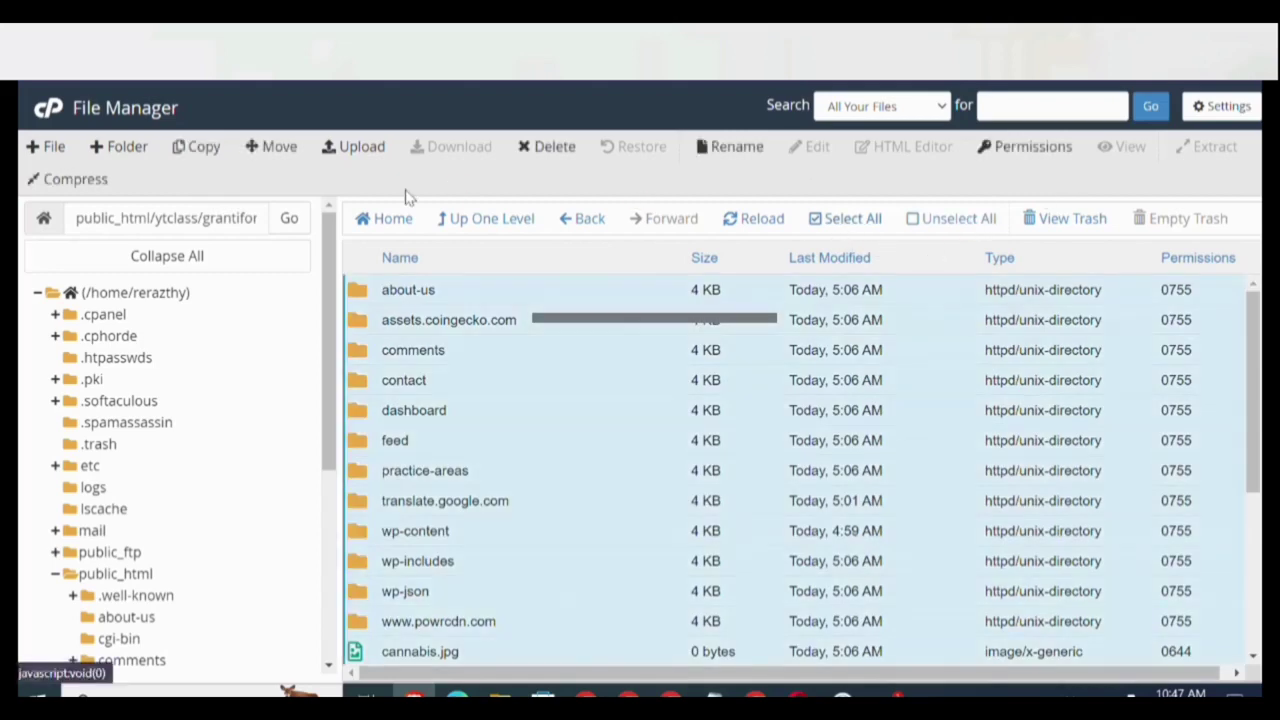
left_click(268, 147)
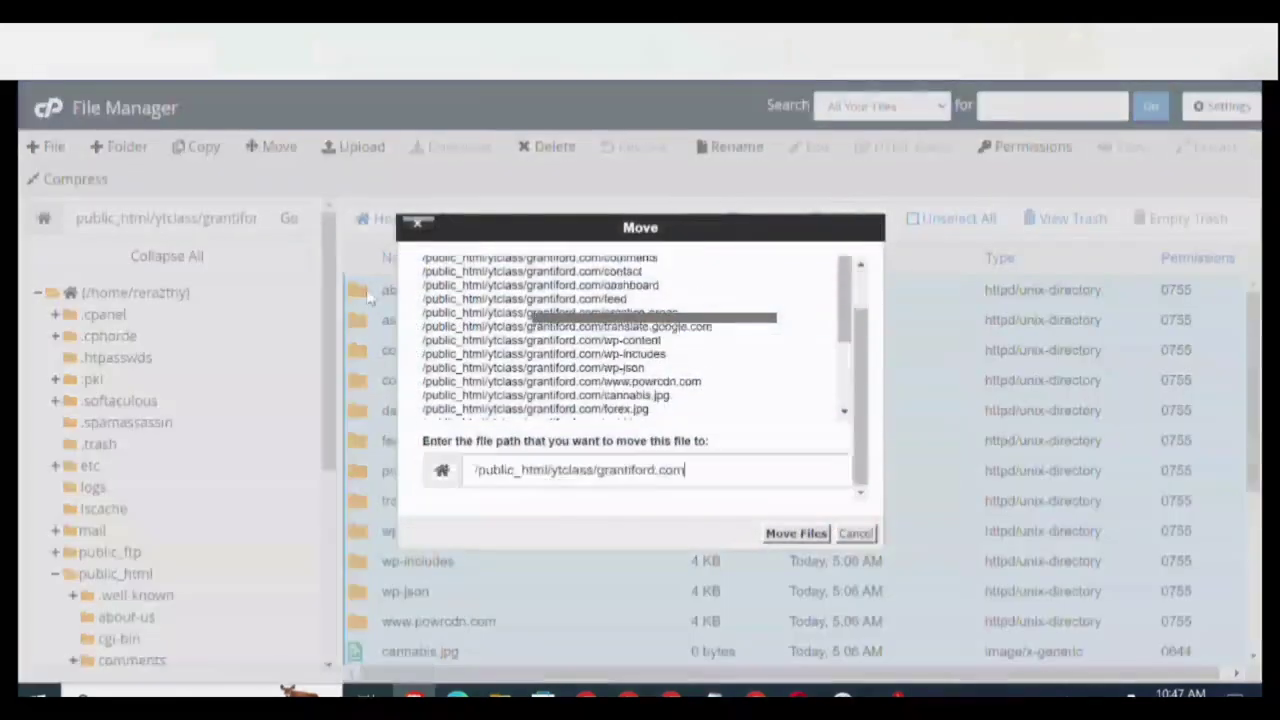
double_click(572, 472)
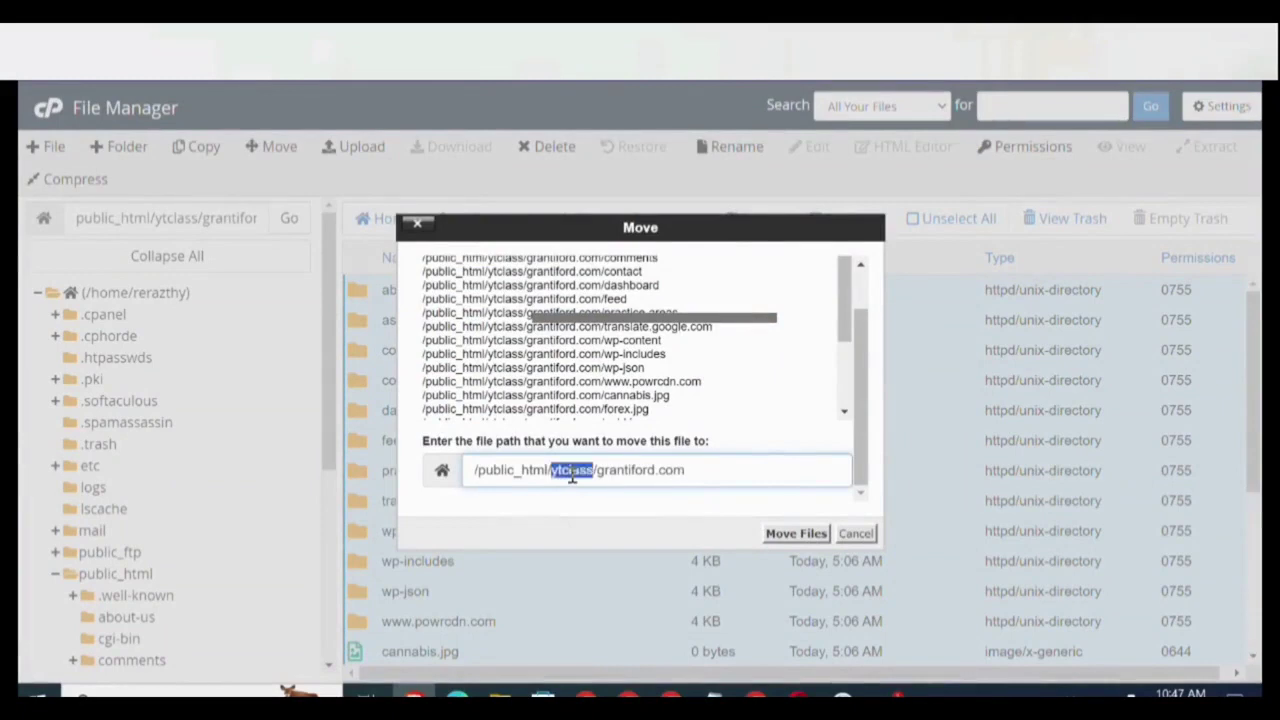
left_click(706, 469)
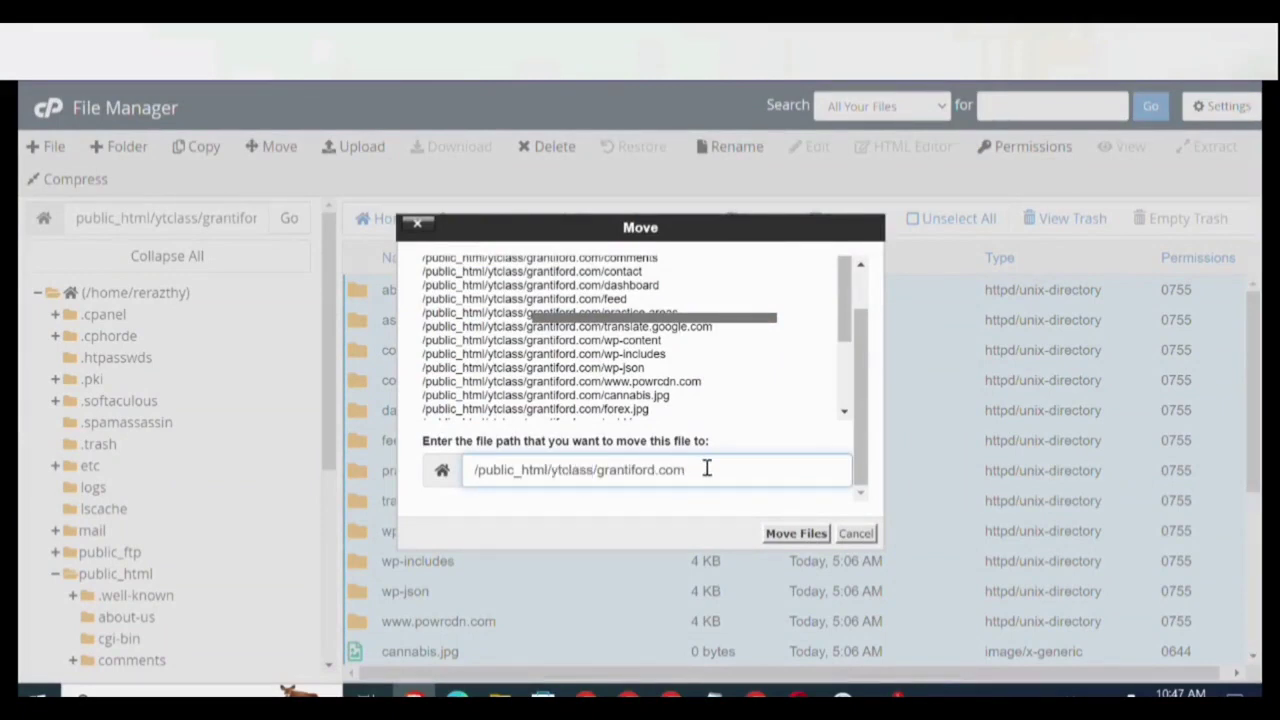
key("BackSpace")
key("BackSpace")
key("BackSpace")
key("Return")
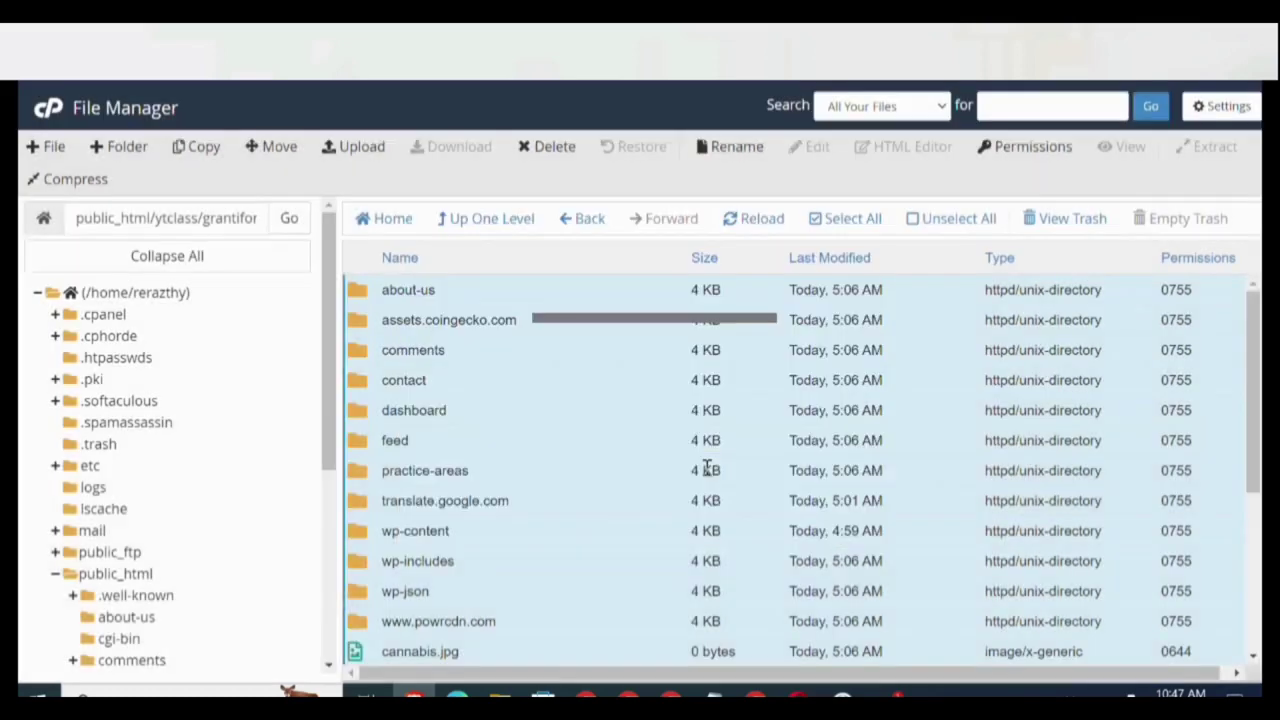
left_click(500, 222)
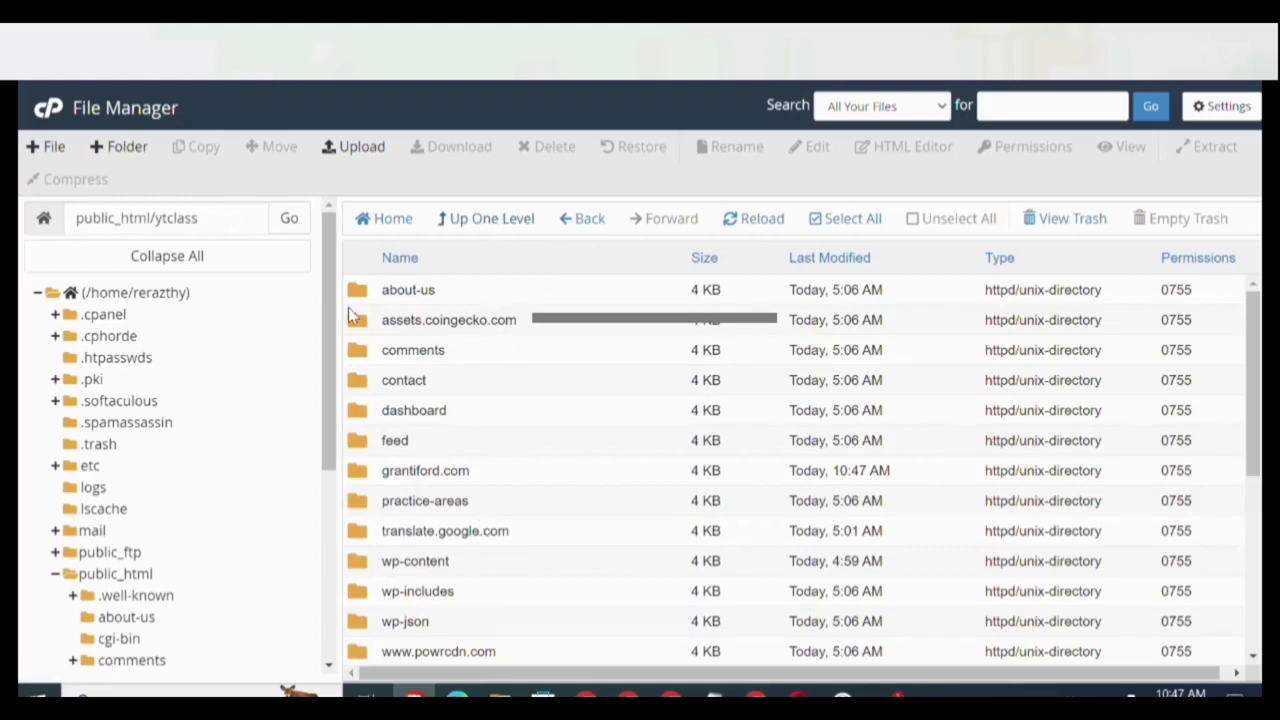
double_click(119, 218)
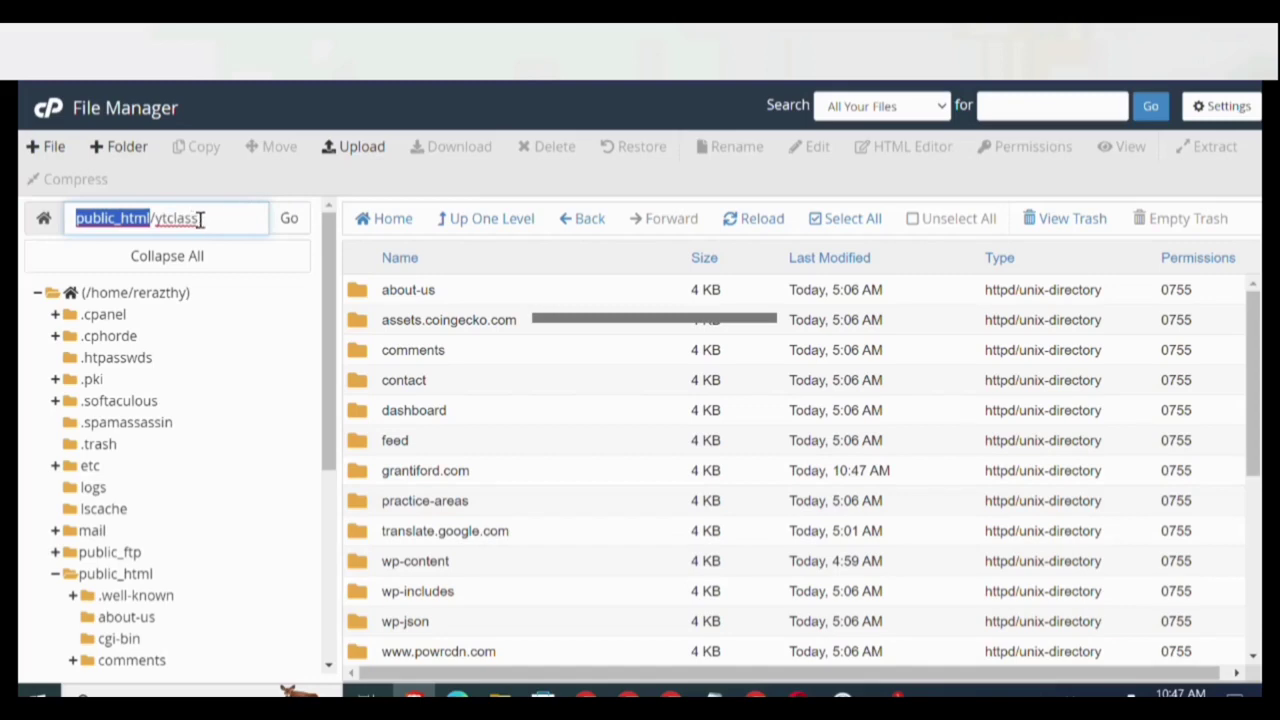
left_click_drag(200, 220, 157, 222)
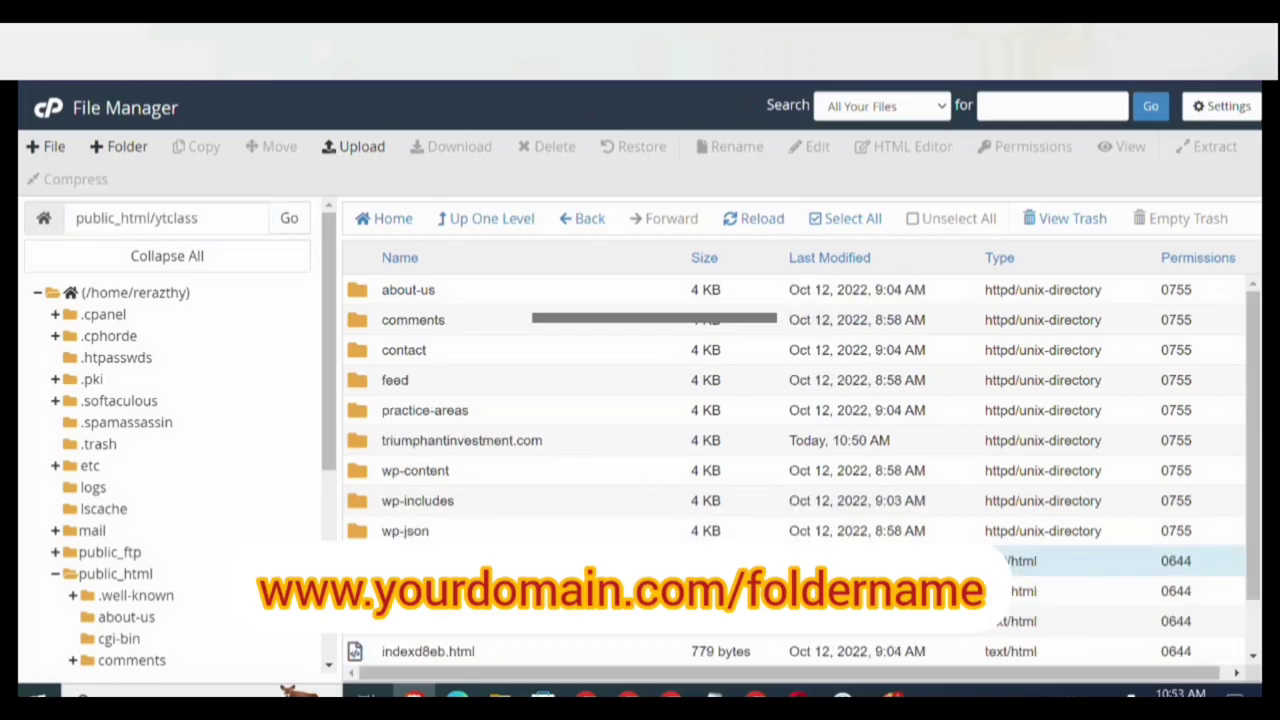
Load the pasted grantiford.com/ytclass/ address in a new private Brave window.
key("ctrl+shift+n")
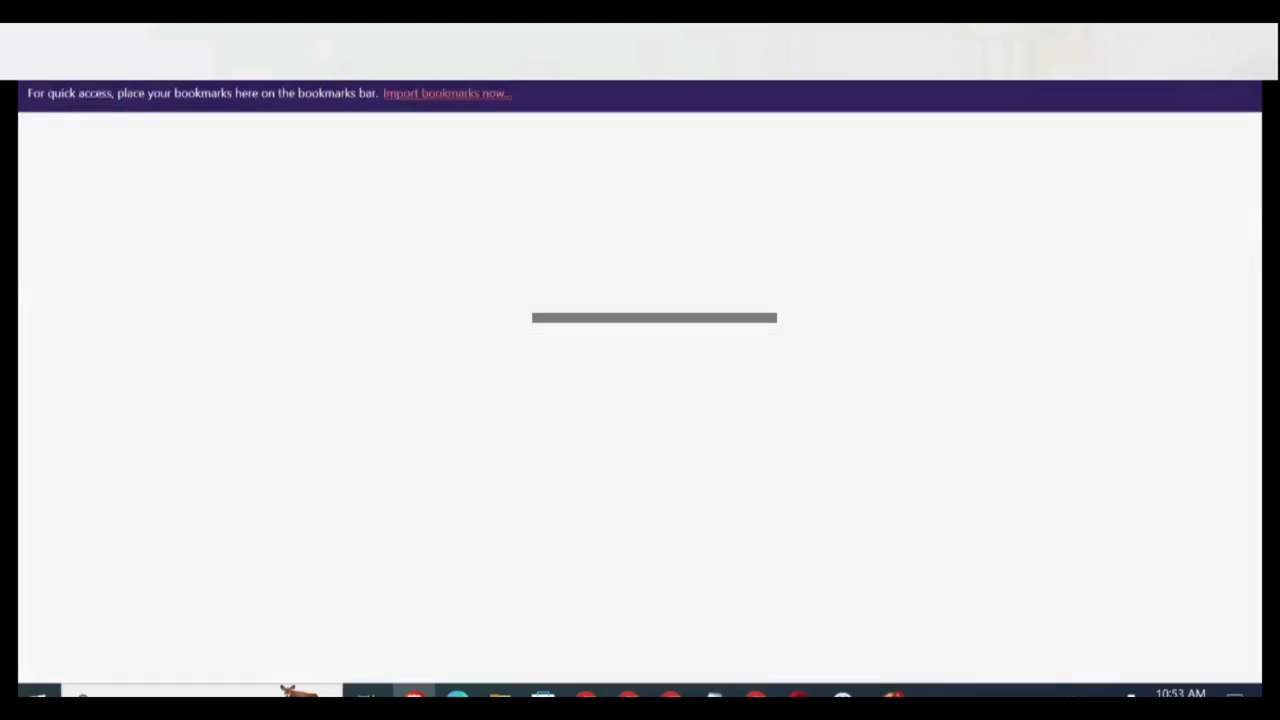
type("https://www.grantiford.com/ytclass/")
key("Return")
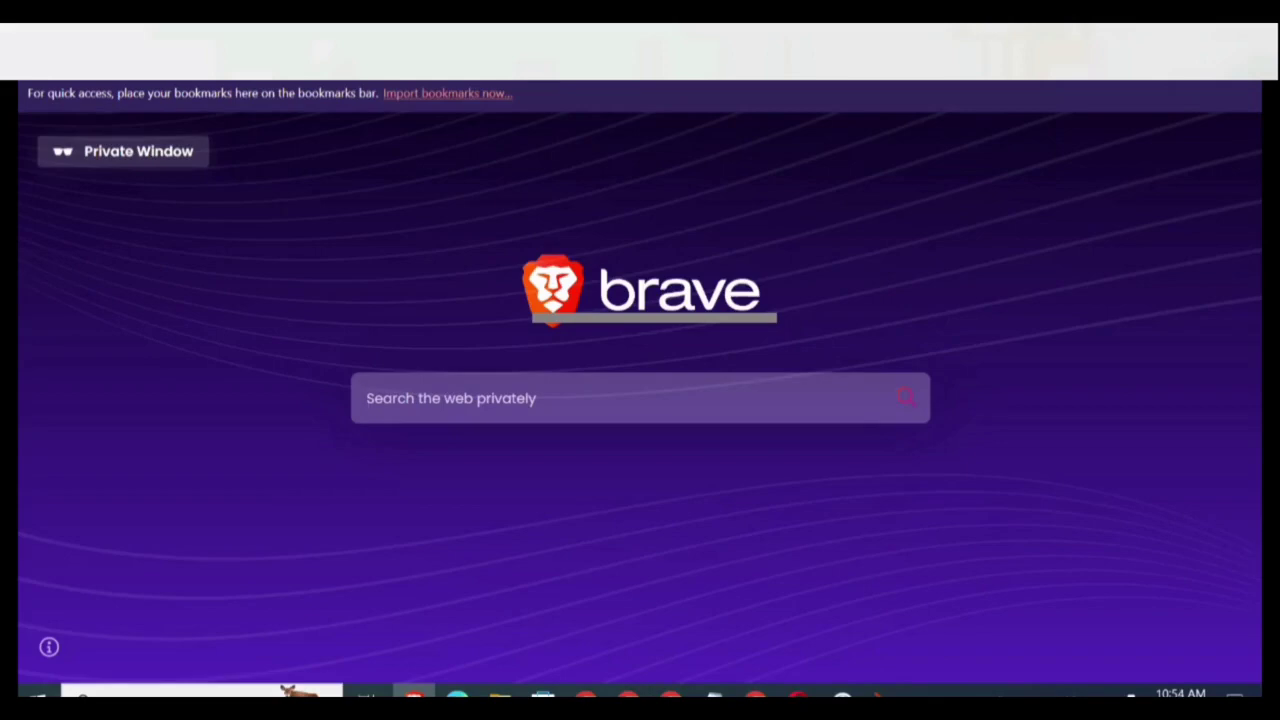
key("alt+Tab")
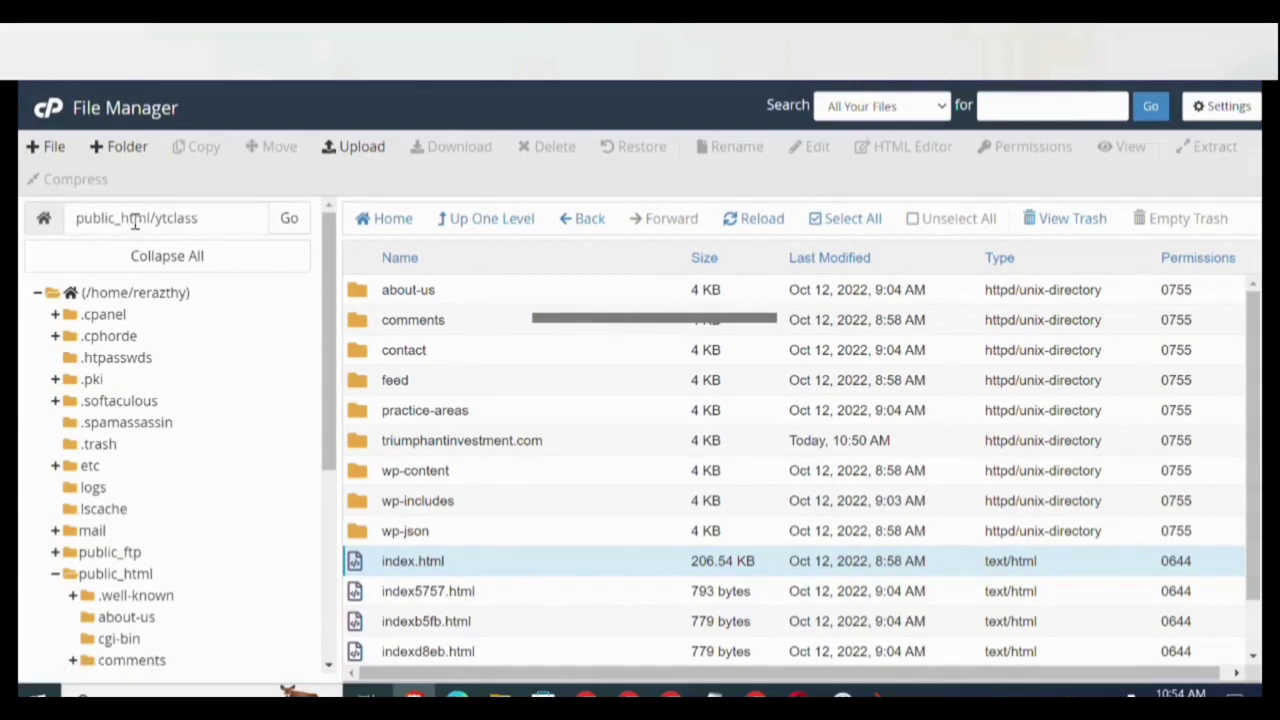
double_click(185, 218)
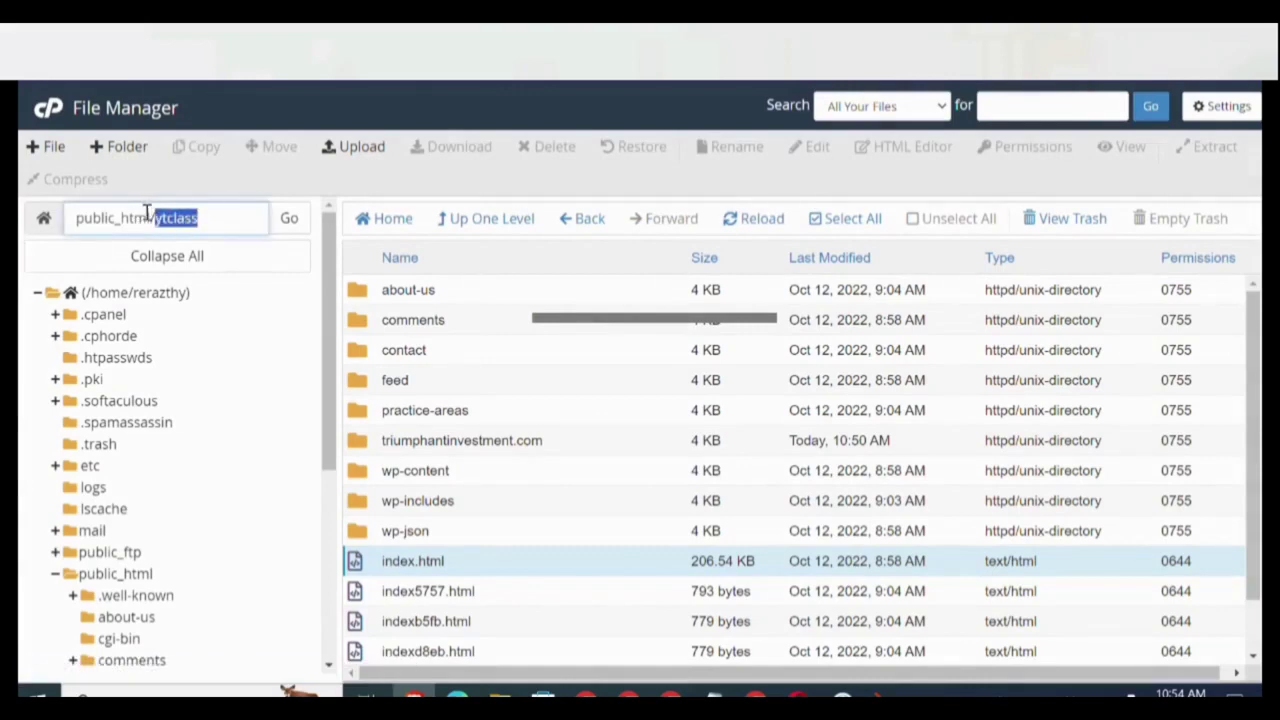
double_click(117, 218)
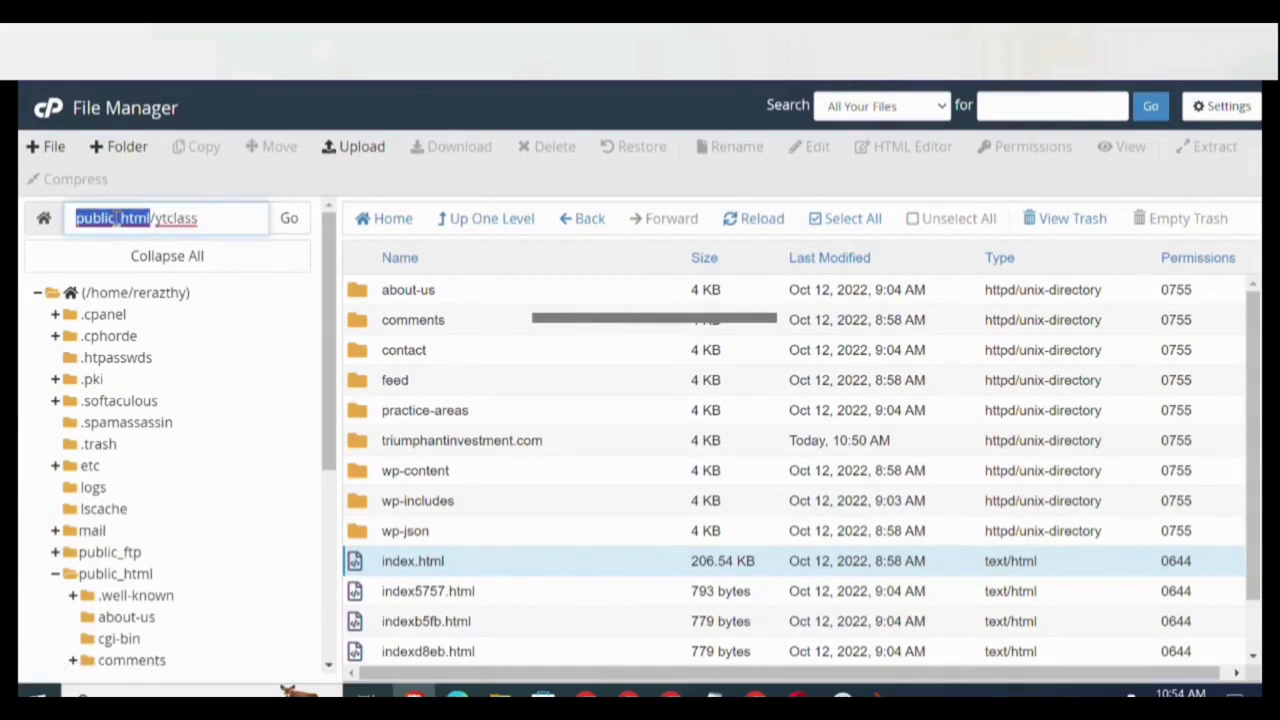
double_click(180, 218)
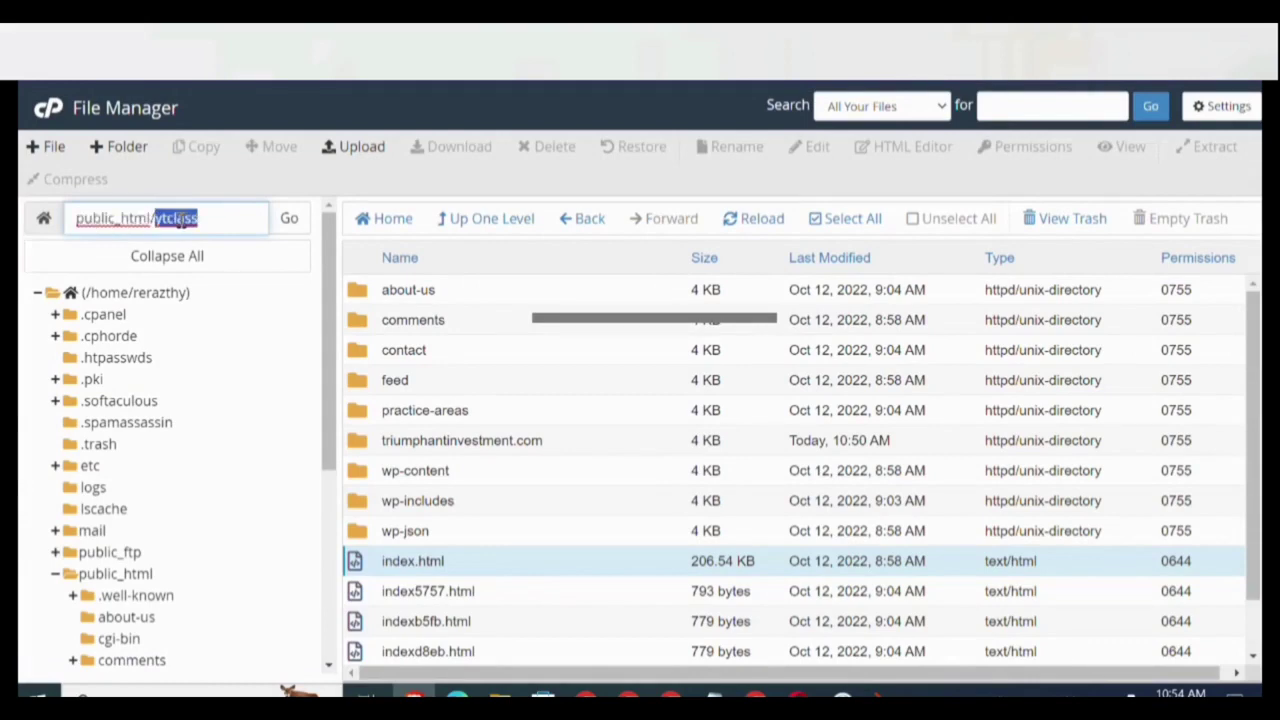
triple_click(116, 220)
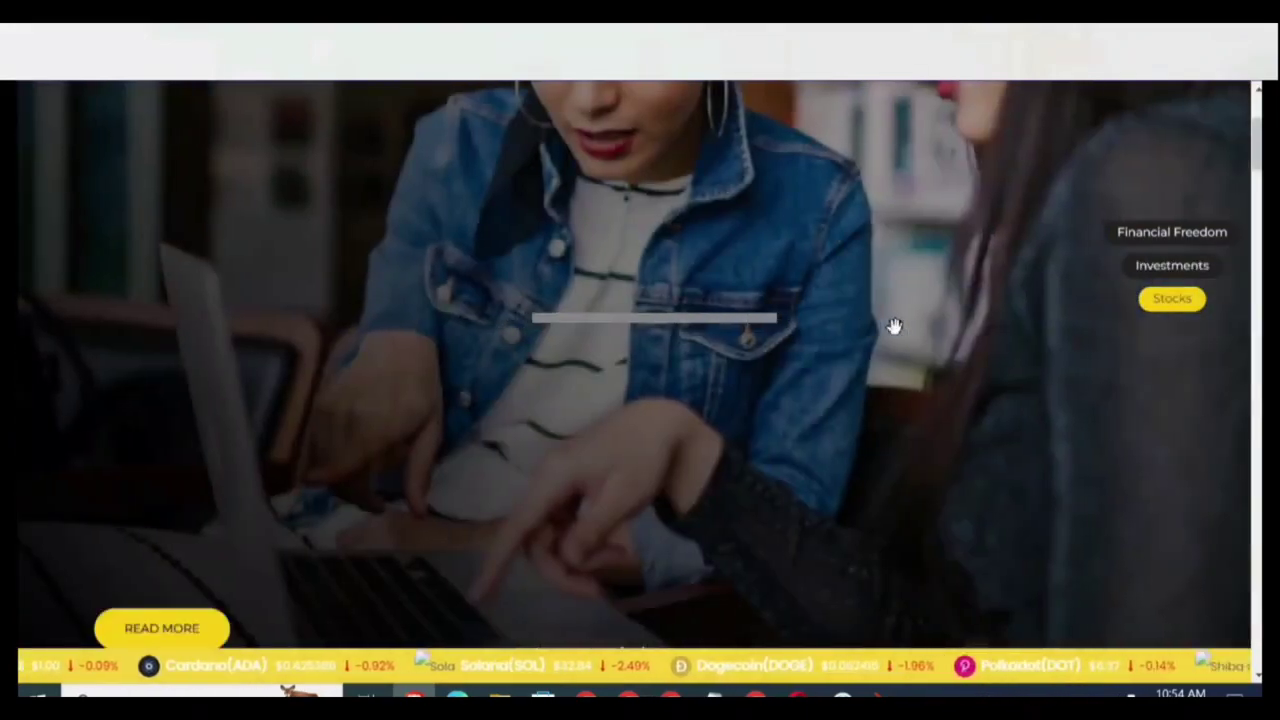
scroll(894, 326, "down", 10)
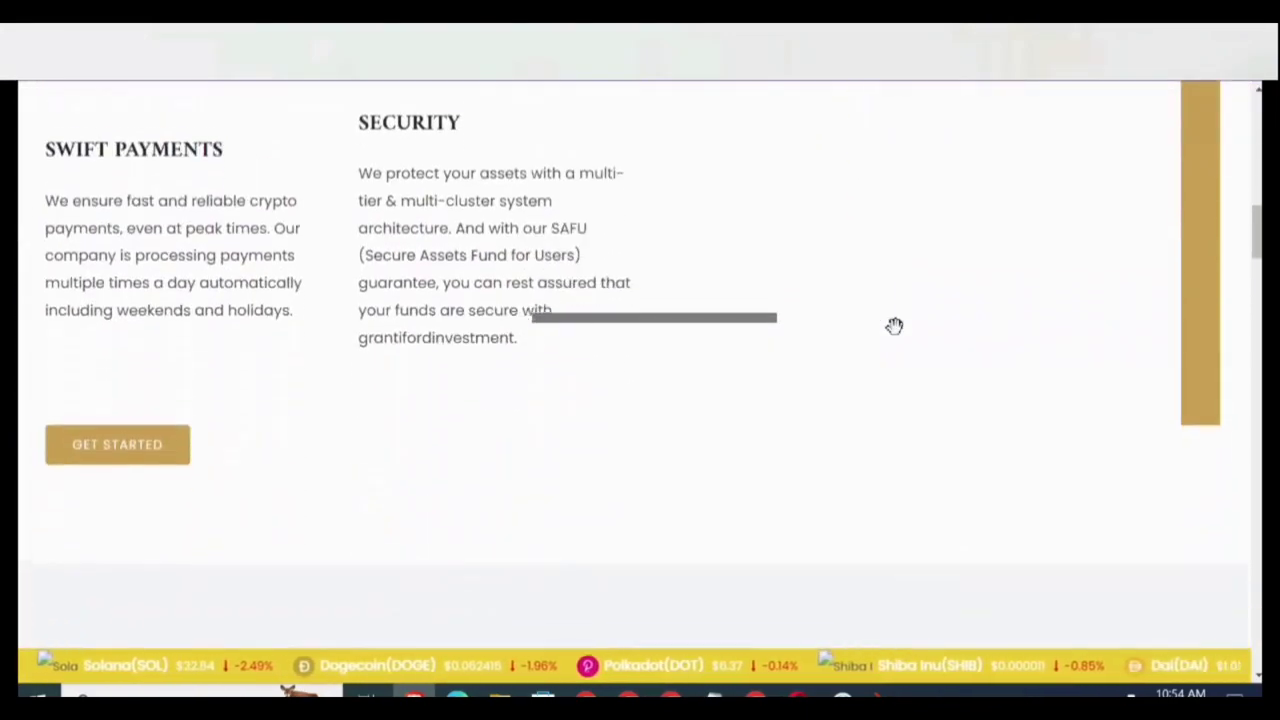
scroll(894, 326, "down", 12)
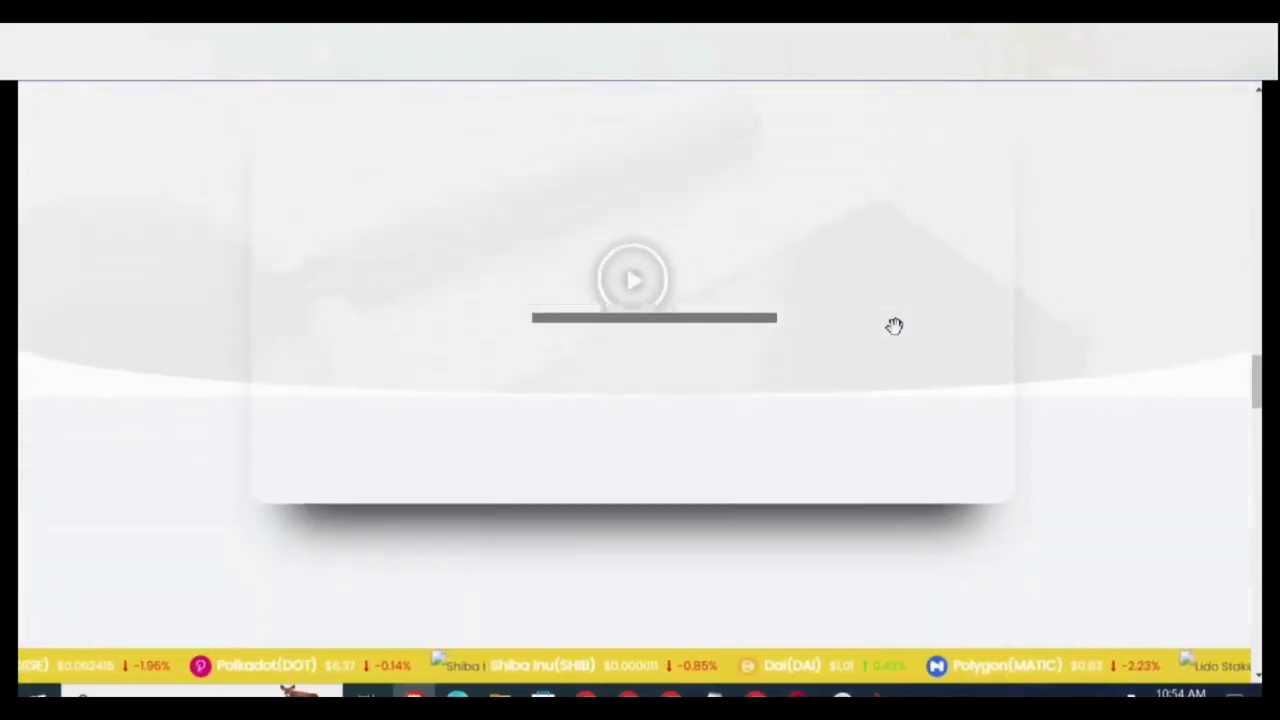
scroll(894, 326, "down", 10)
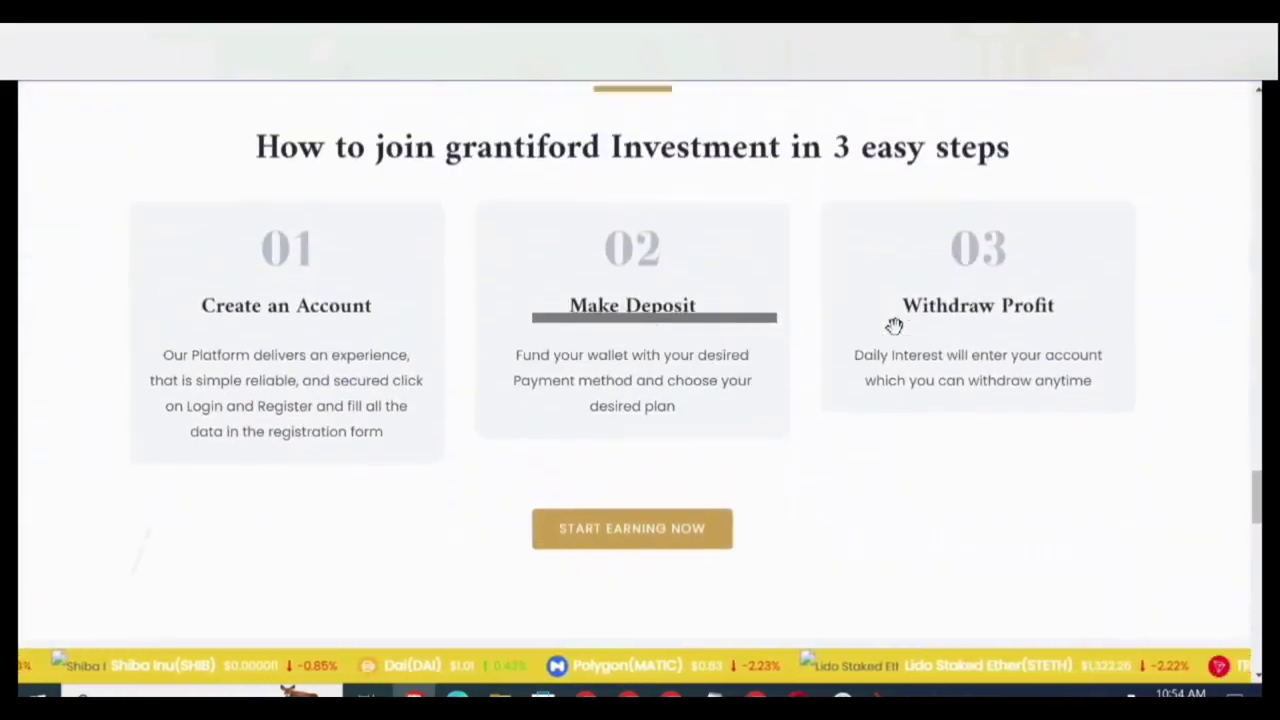
scroll(894, 326, "down", 10)
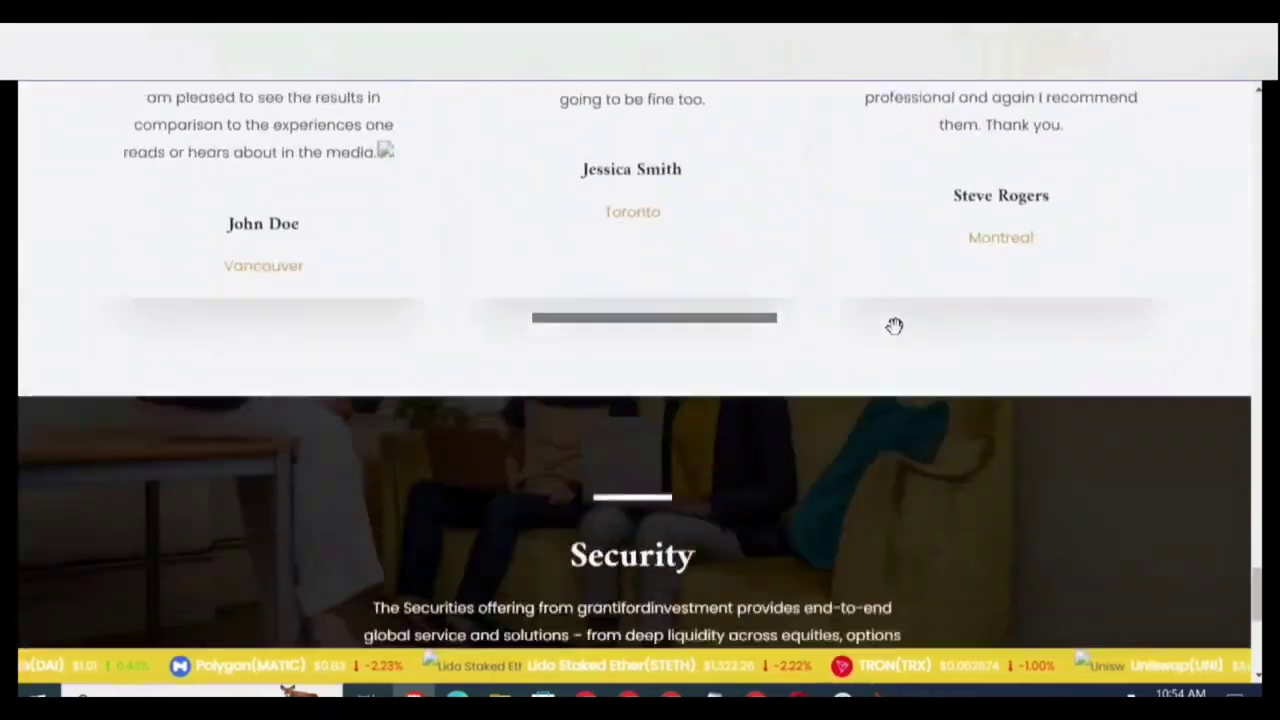
scroll(894, 326, "down", 5)
scroll(894, 326, "up", 8)
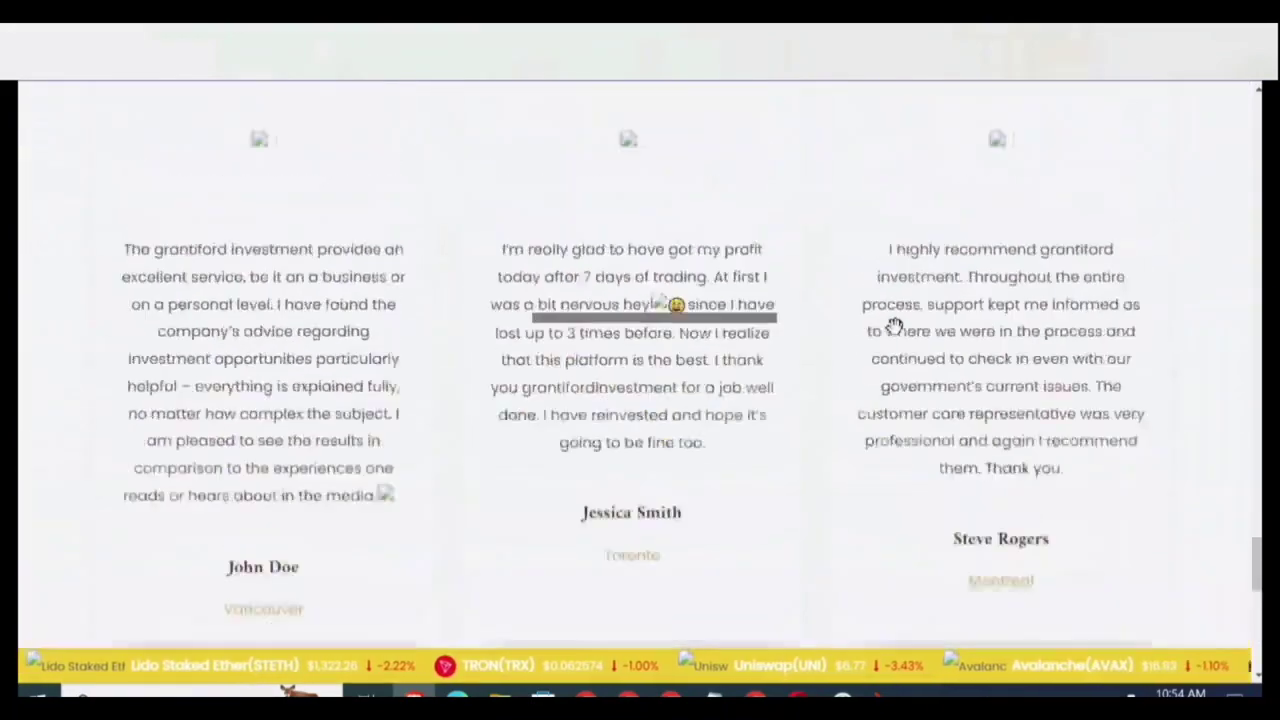
scroll(894, 326, "up", 6)
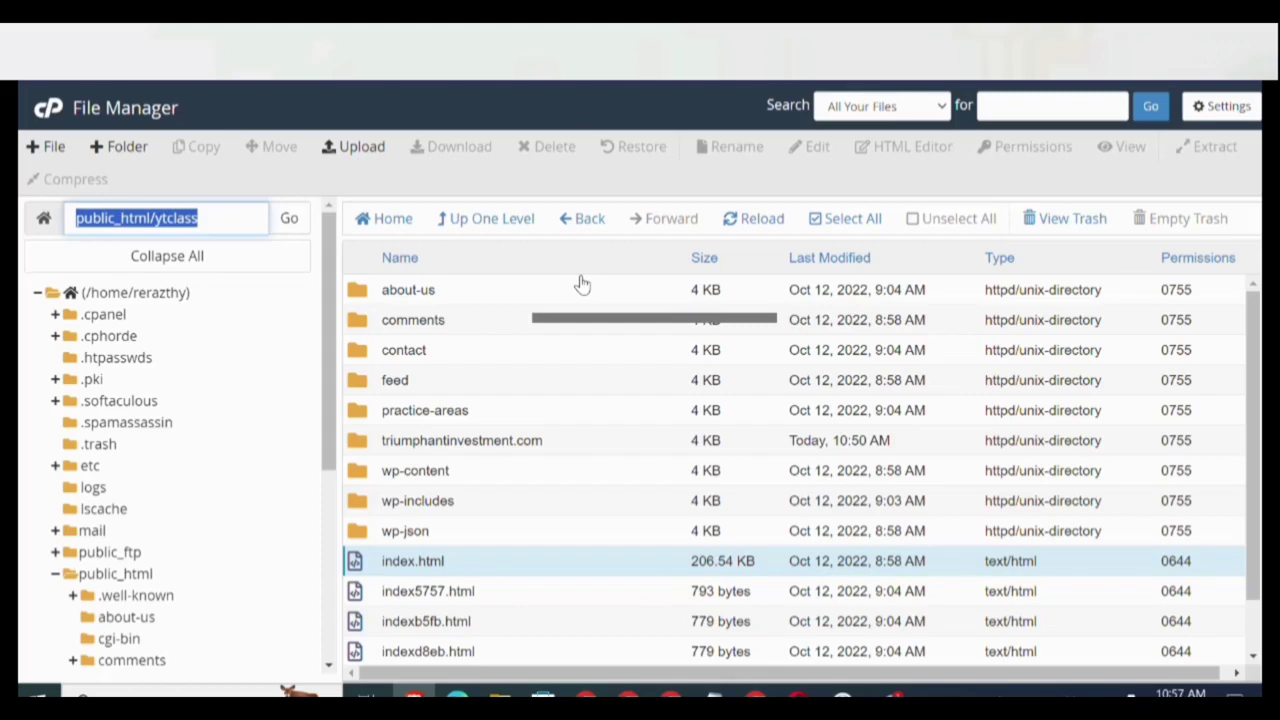
Open the homepage's Login and Sign Up links in new tabs.
key("ctrl+Tab")
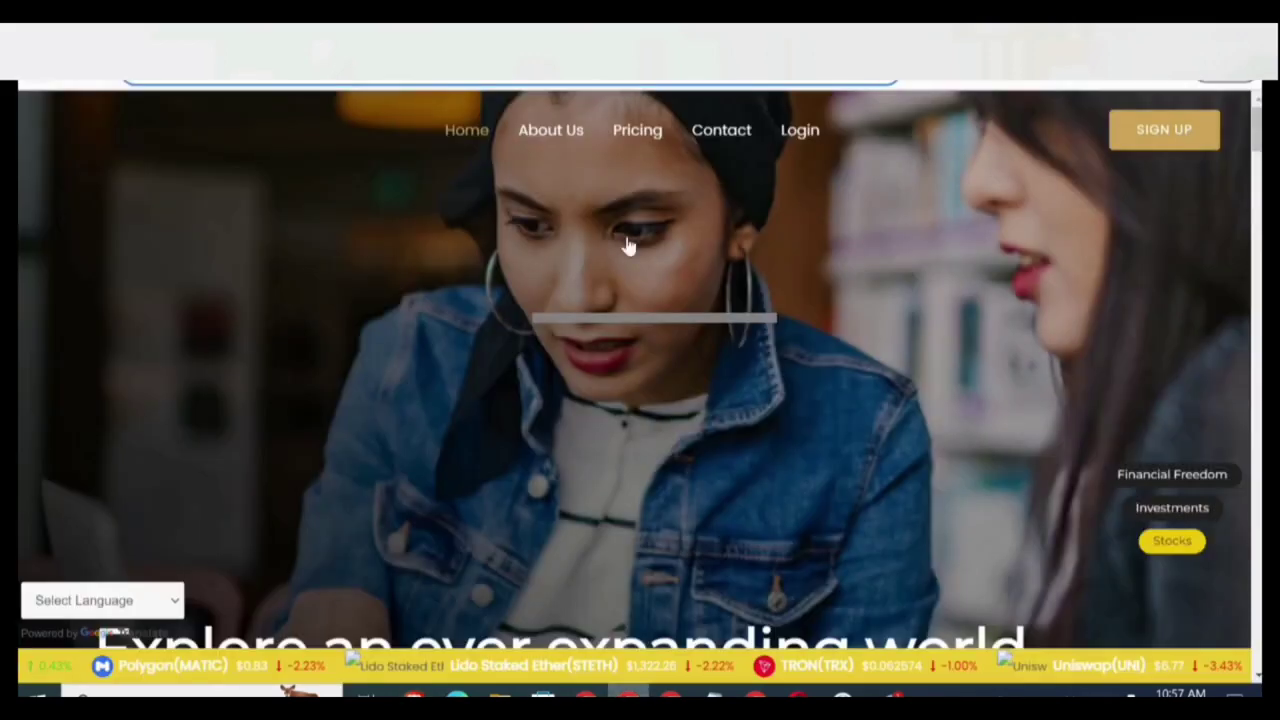
right_click(790, 131)
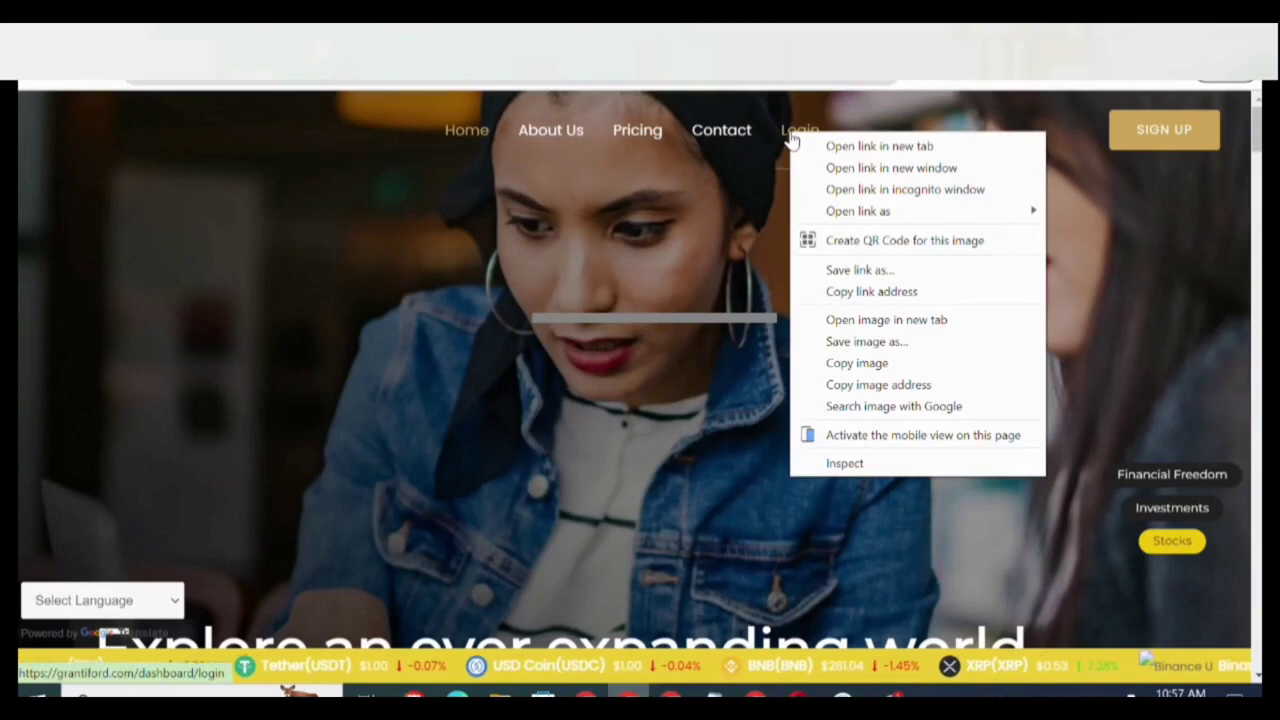
left_click(852, 146)
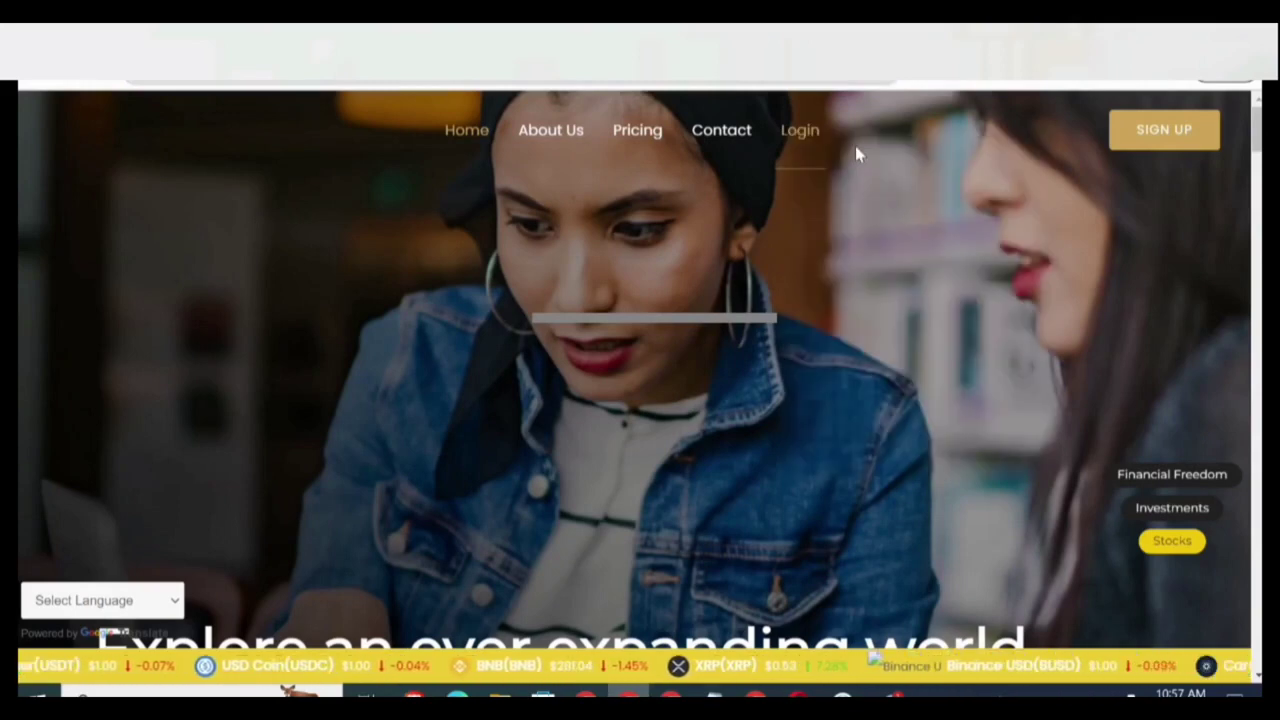
right_click(1140, 134)
left_click(1138, 141)
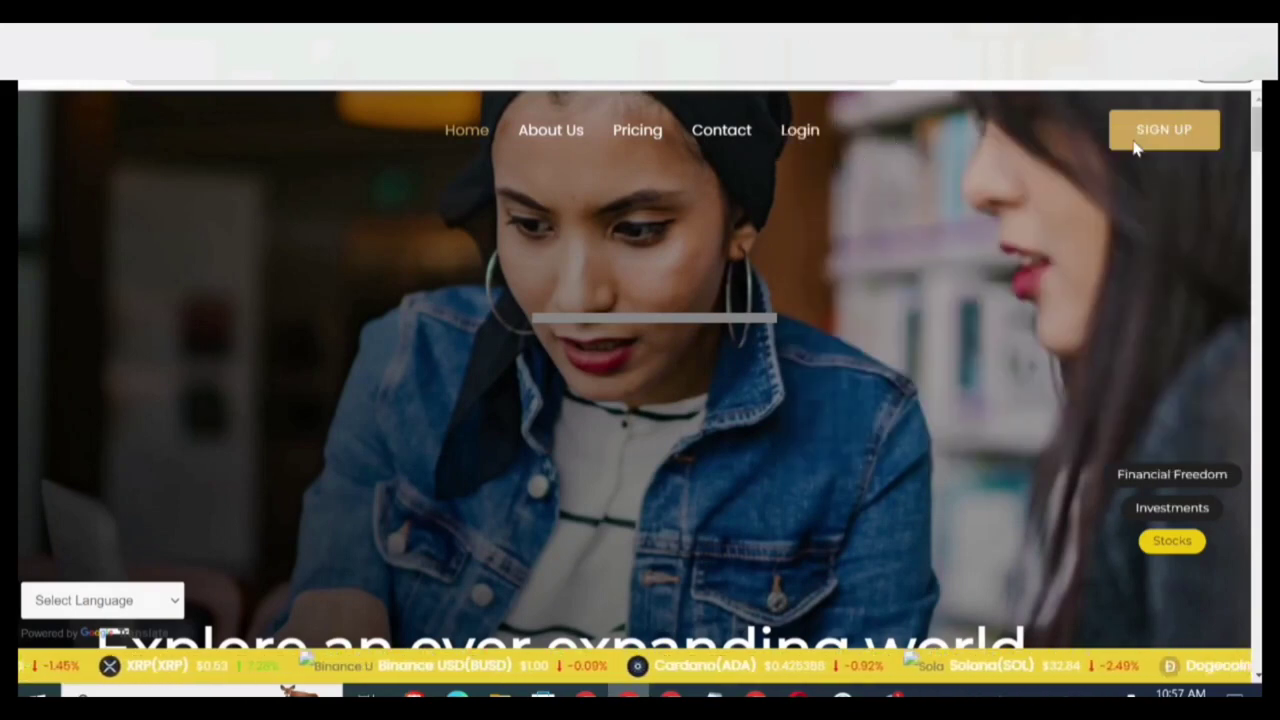
Test the login page by submitting empty fields, then return to File Manager.
key("ctrl+Tab")
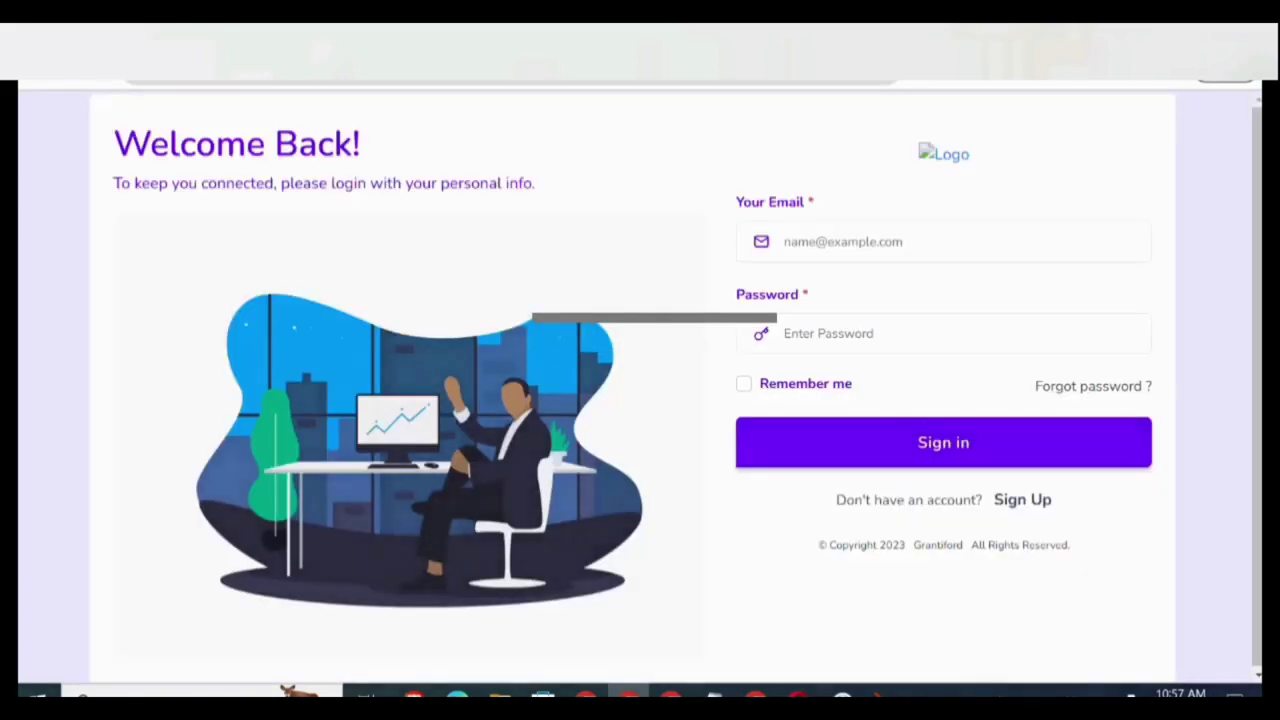
left_click(890, 428)
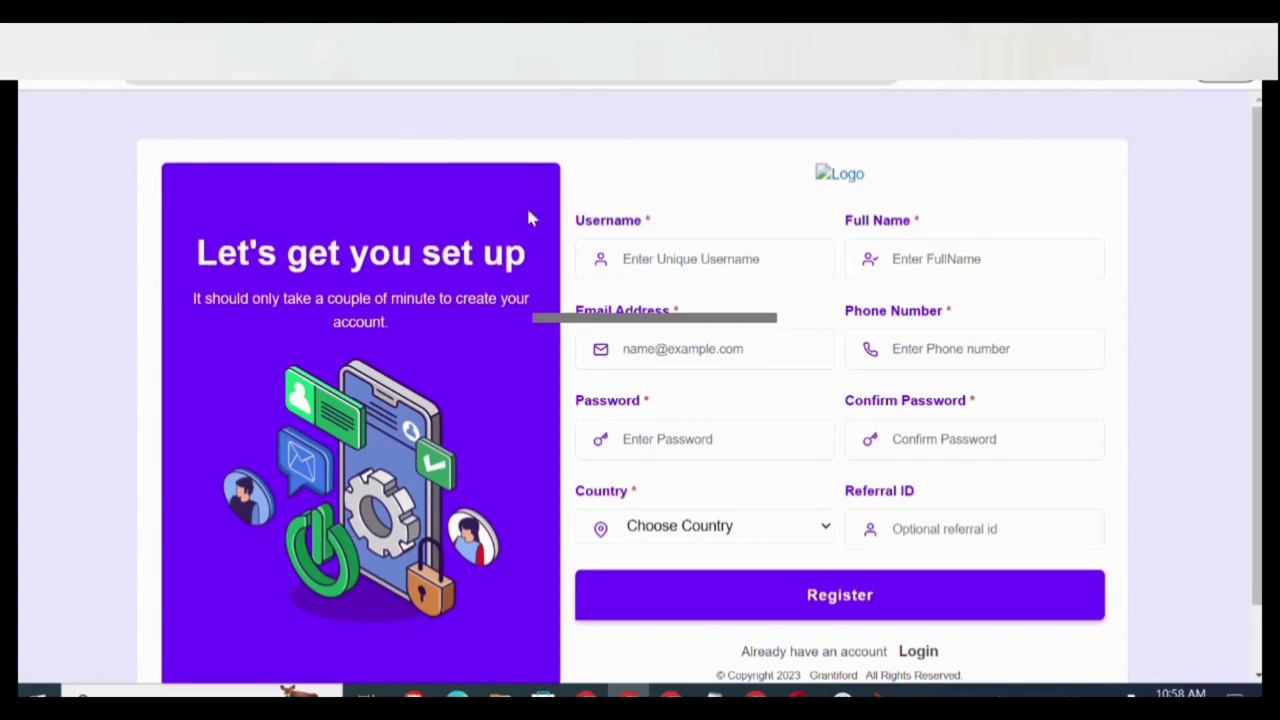
left_click(413, 692)
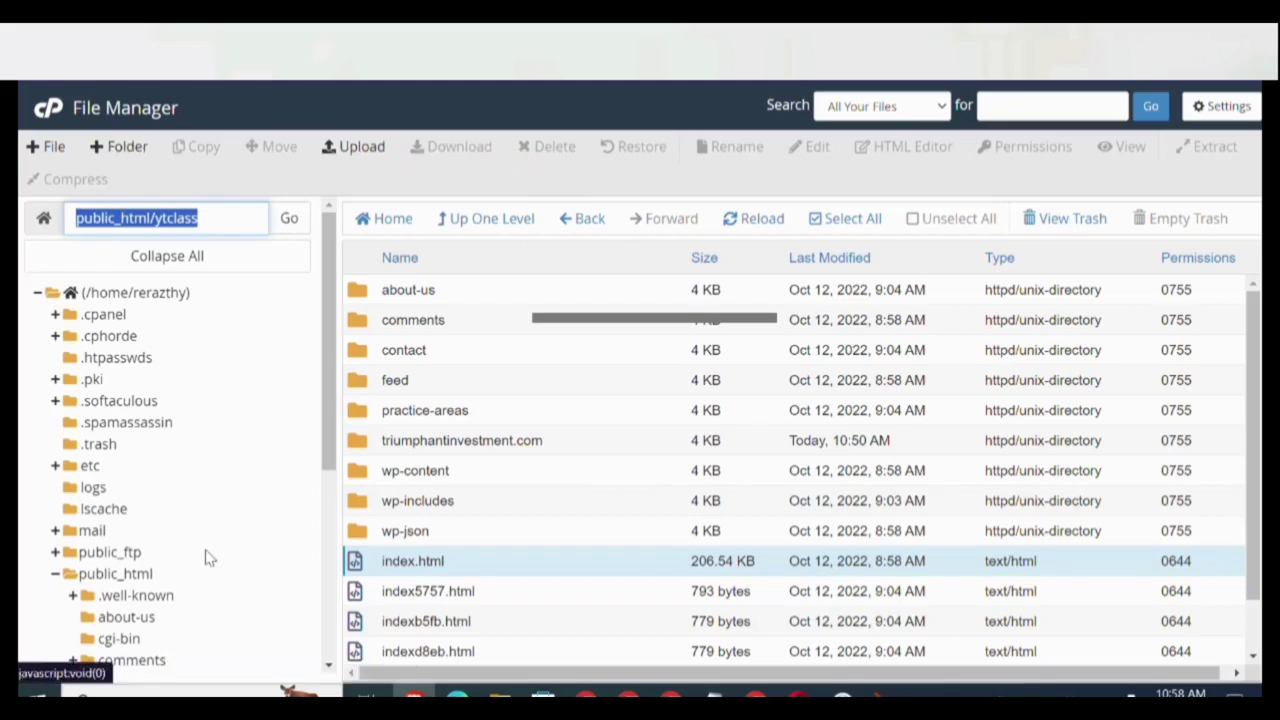
Create a folder named ytbackend in public_html and locate it in the listing.
left_click(135, 574)
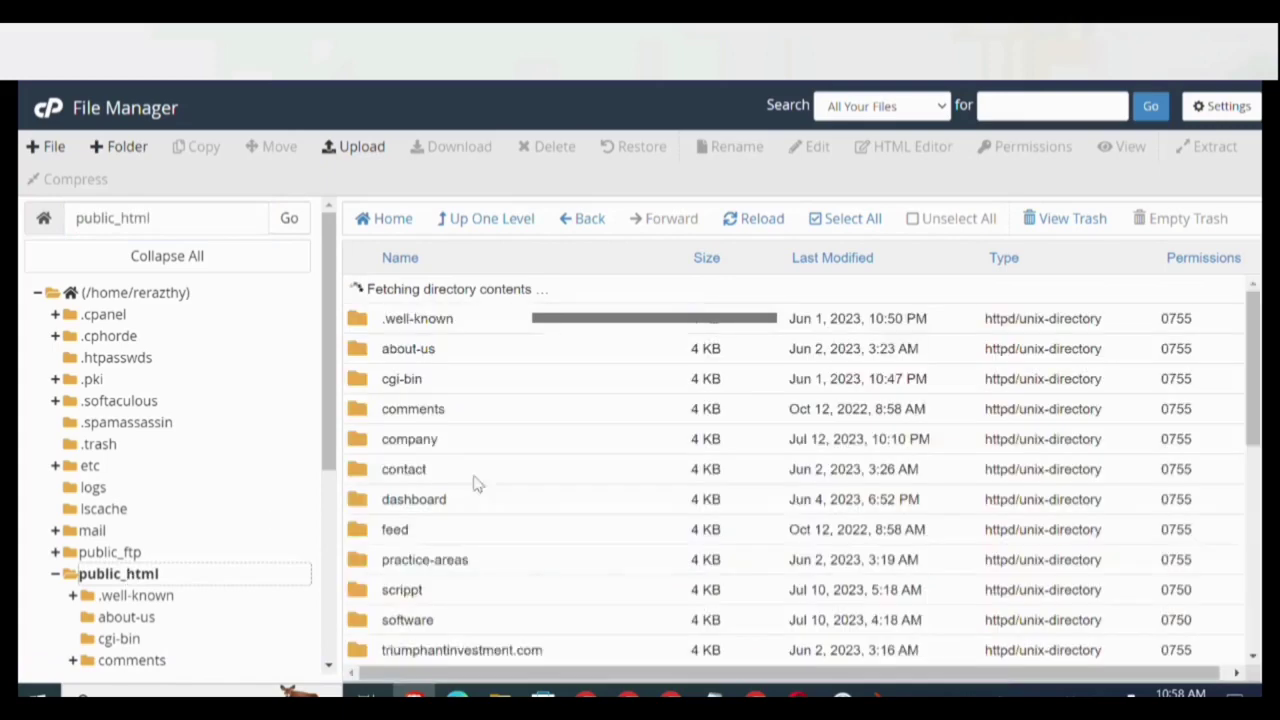
left_click(124, 146)
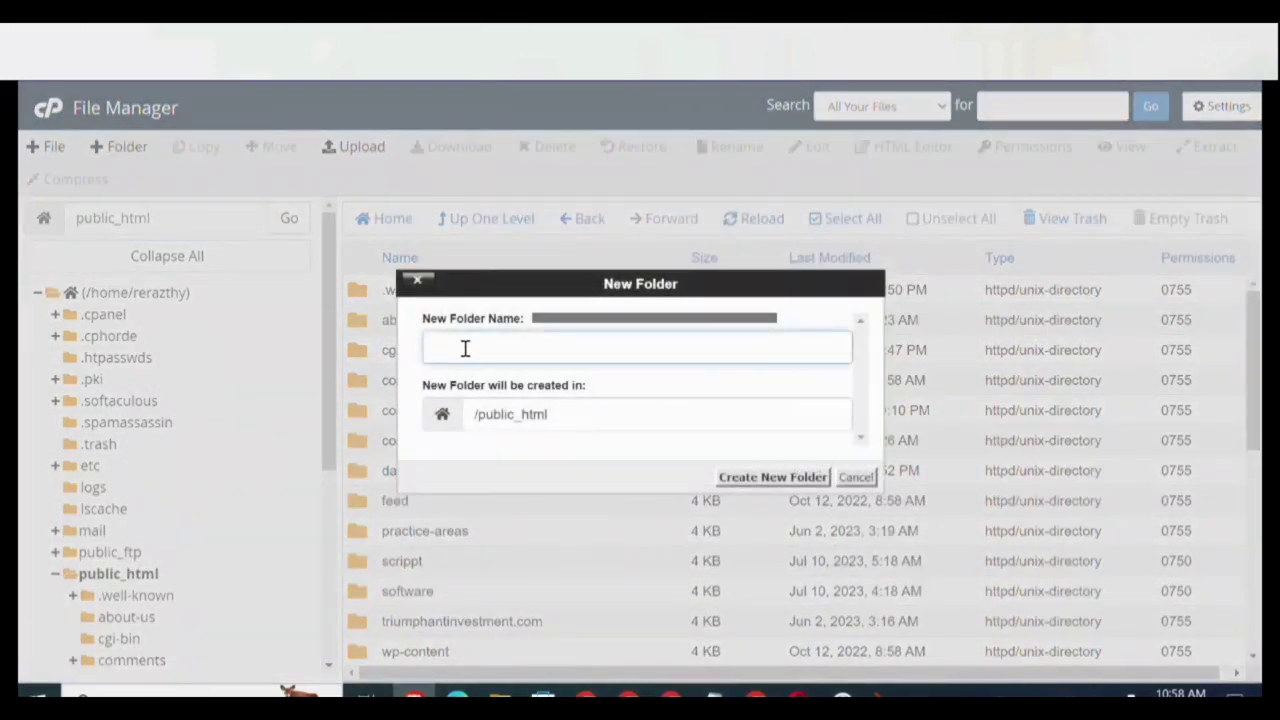
type("ytbackend")
left_click(800, 483)
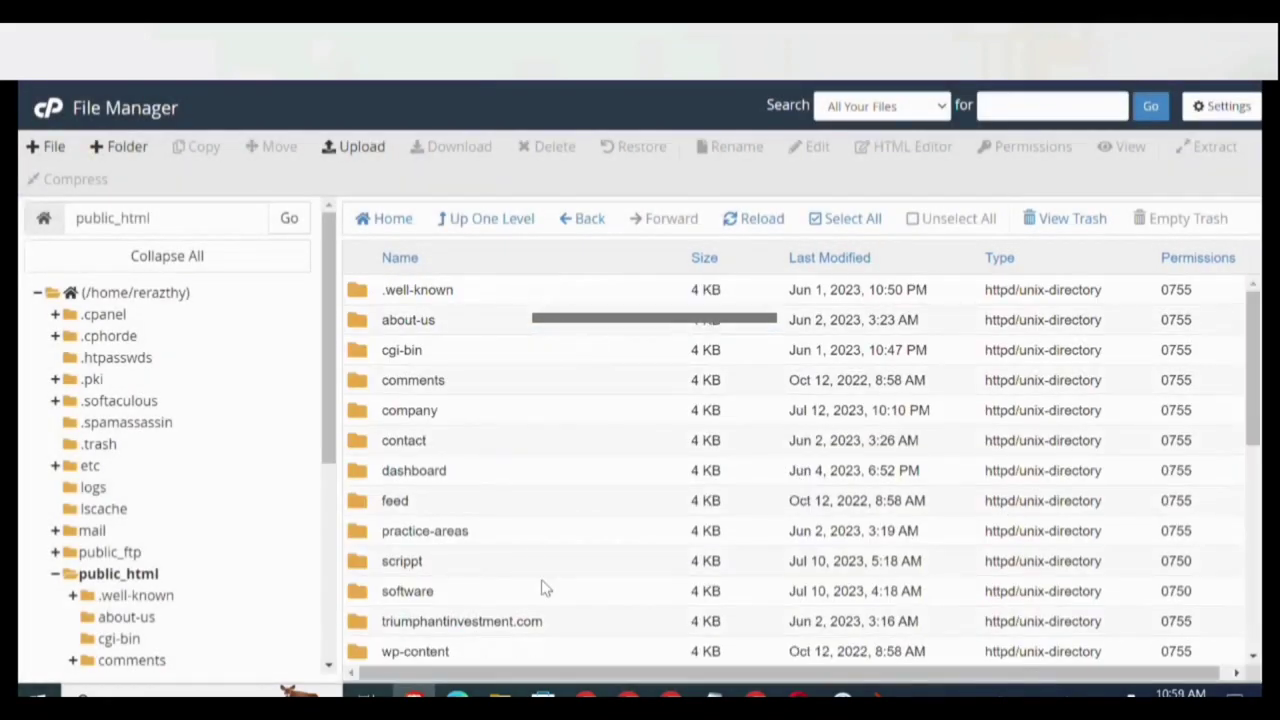
scroll(545, 588, "down", 5)
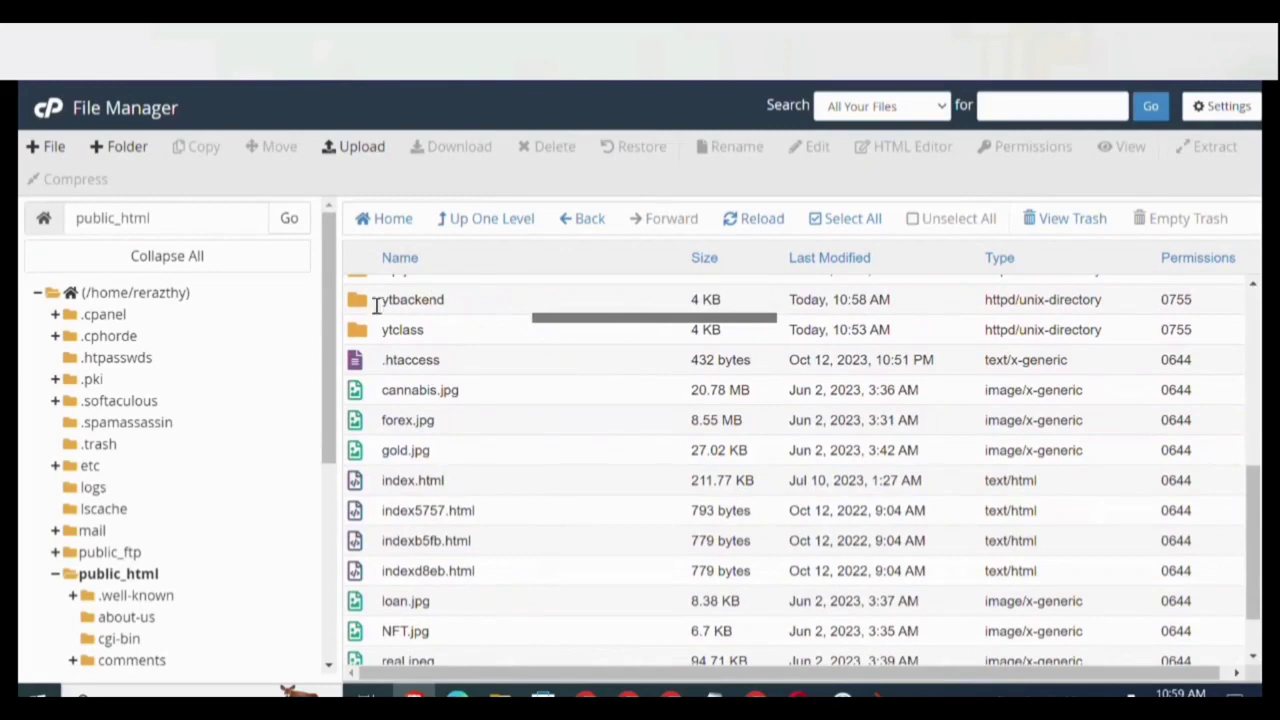
Upload HyipMax-v7.8 Customized.zip (116.37 MB) into ytbackend and return to its listing.
double_click(356, 310)
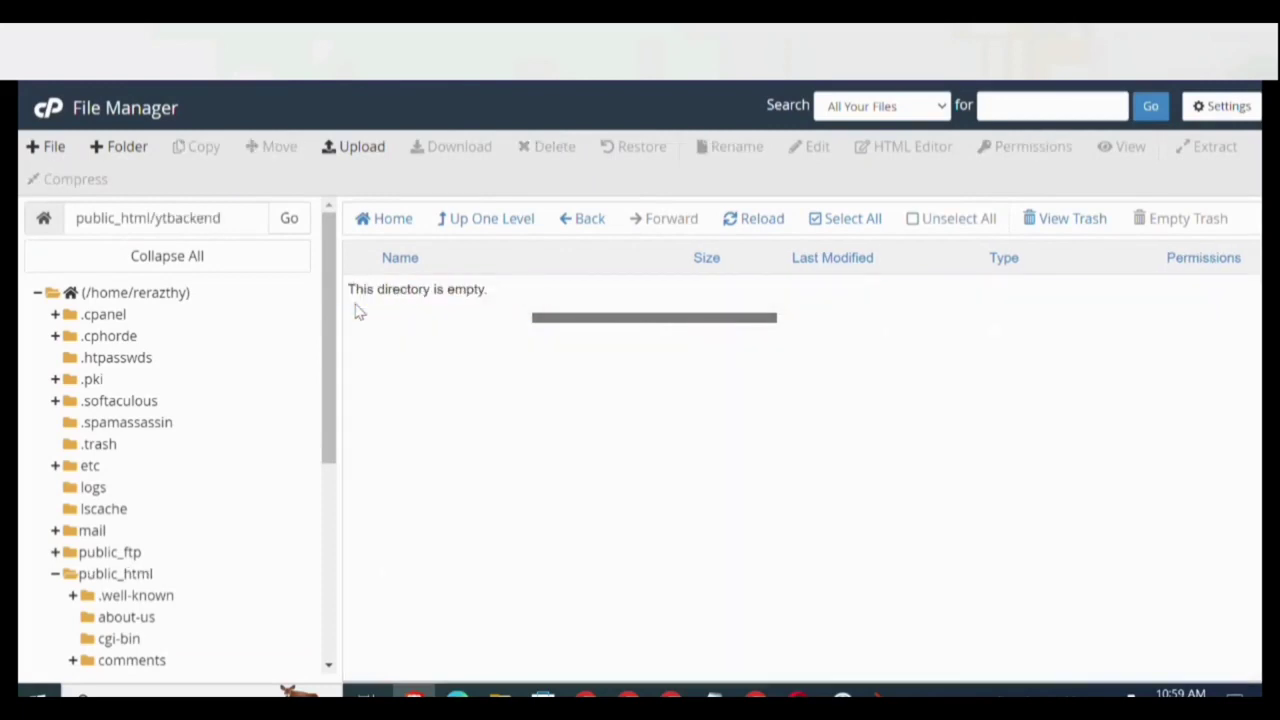
left_click(362, 152)
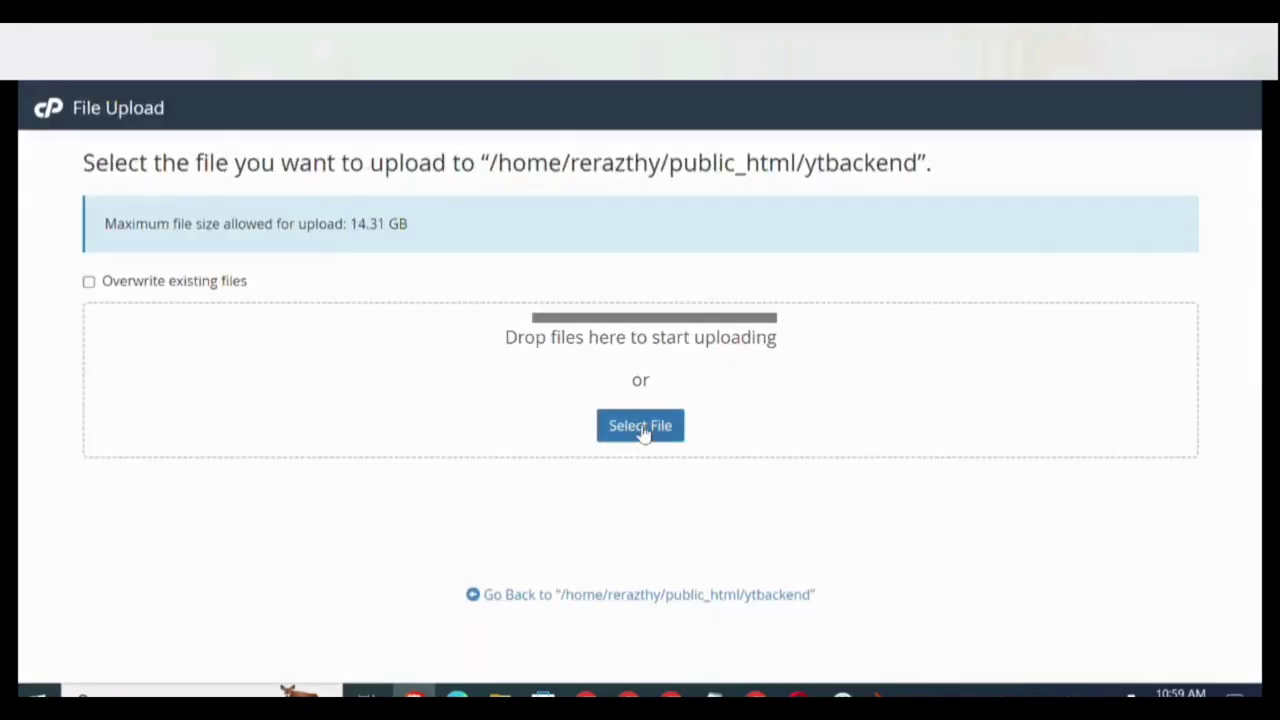
left_click(641, 428)
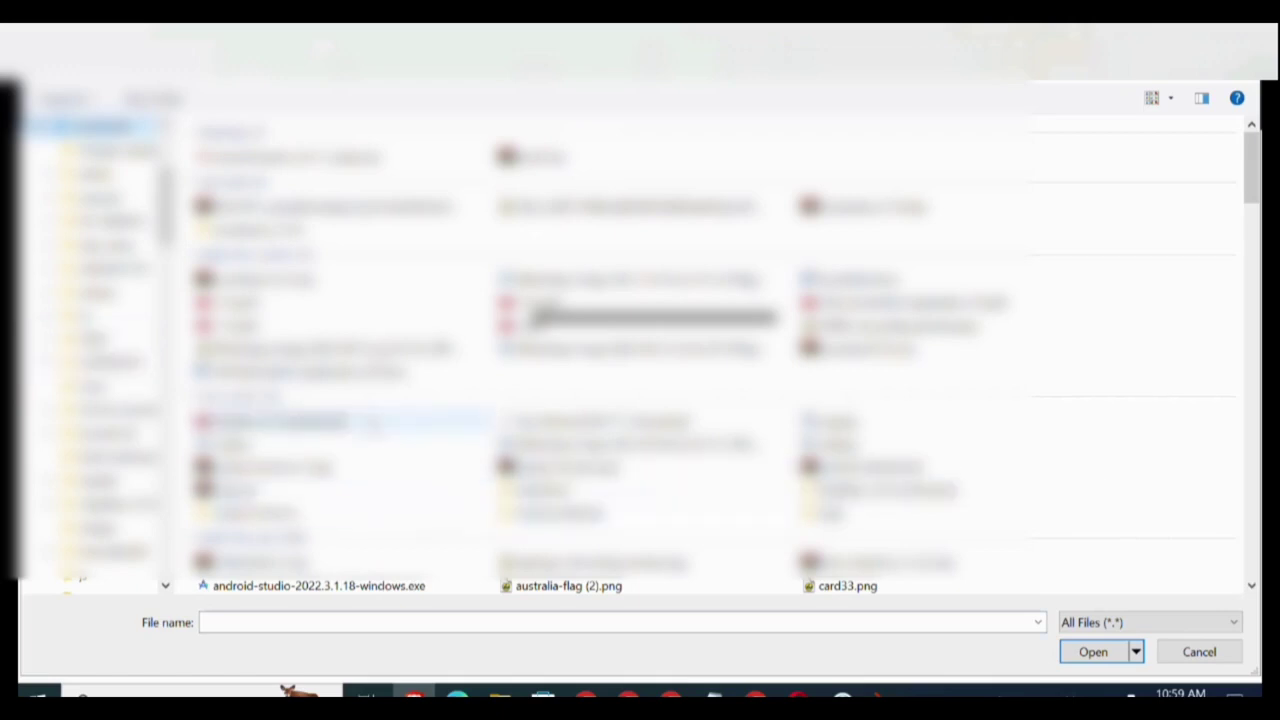
scroll(435, 400, "down", 5)
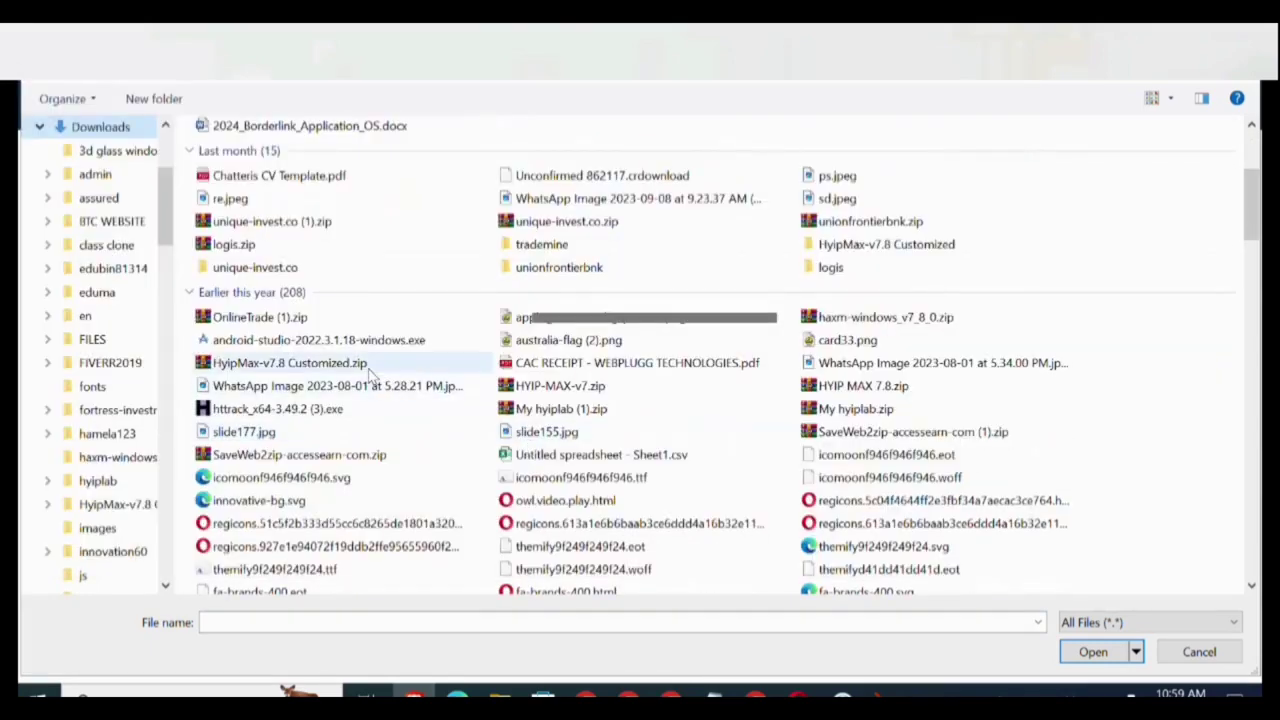
double_click(370, 366)
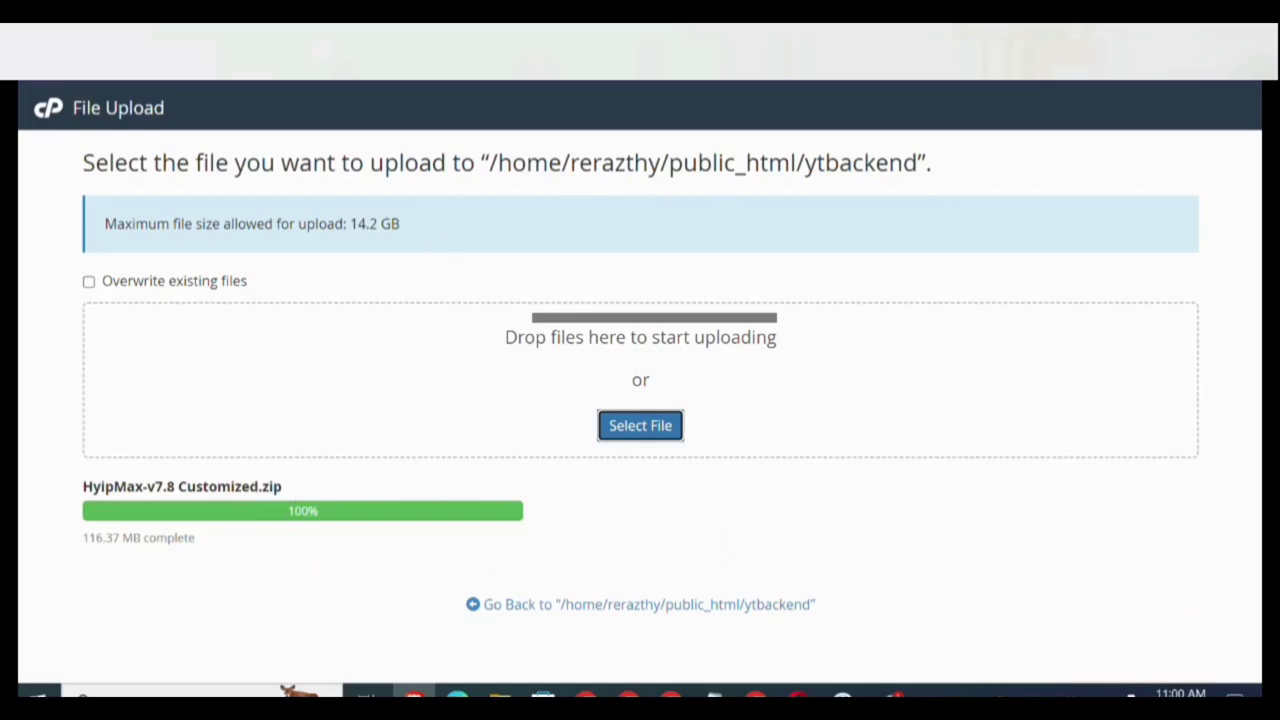
key("ctrl+Tab")
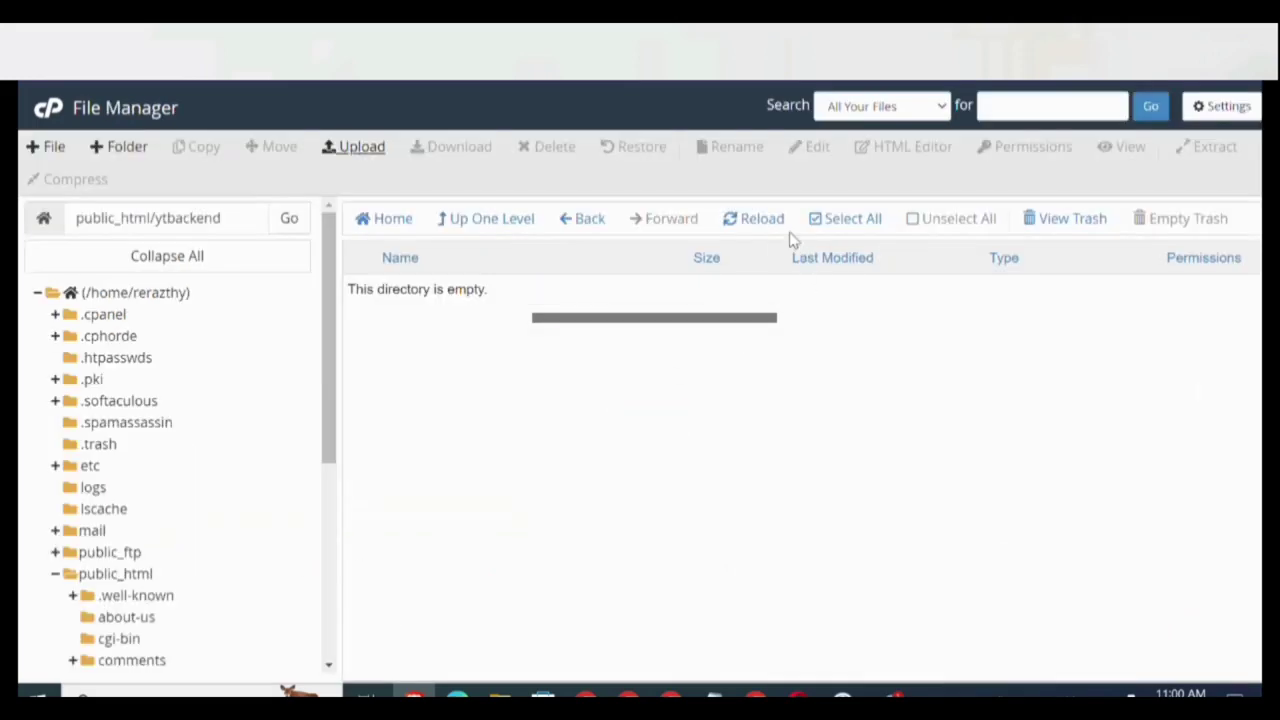
Extract HyipMax-v7.8 Customized.zip into /public_html/ytbackend and close the results.
left_click(758, 226)
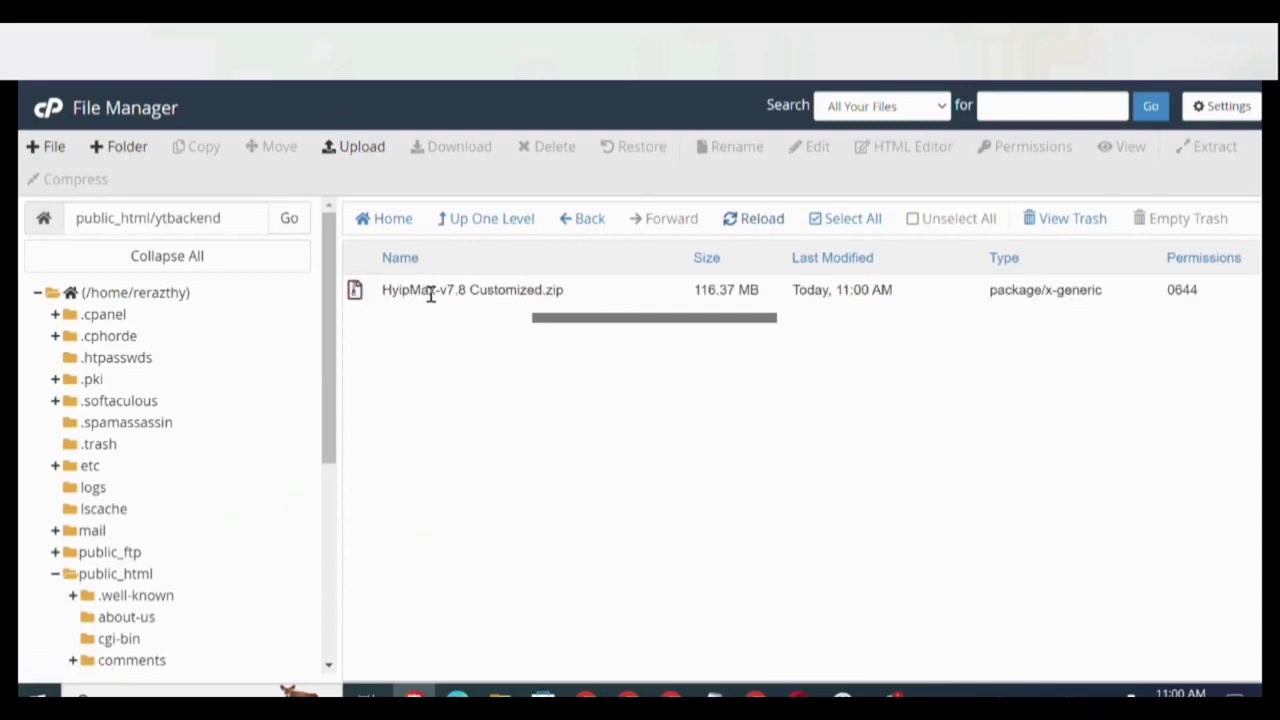
right_click(431, 292)
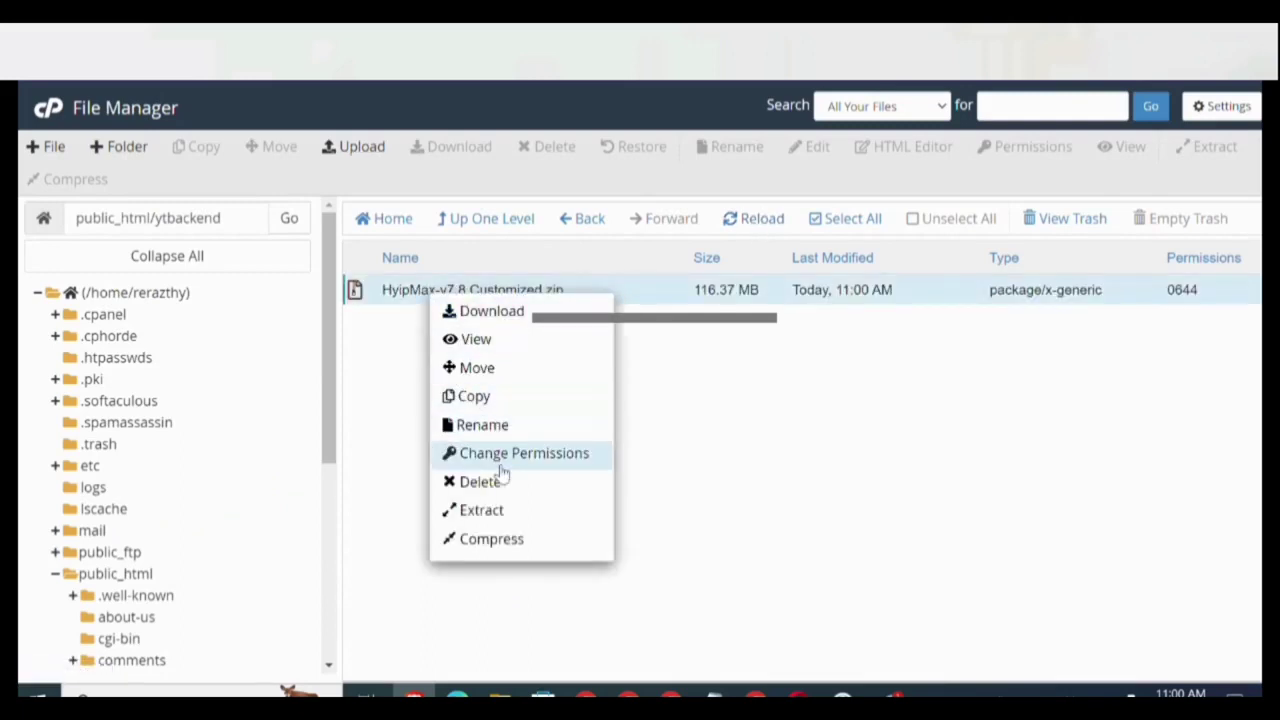
left_click(481, 511)
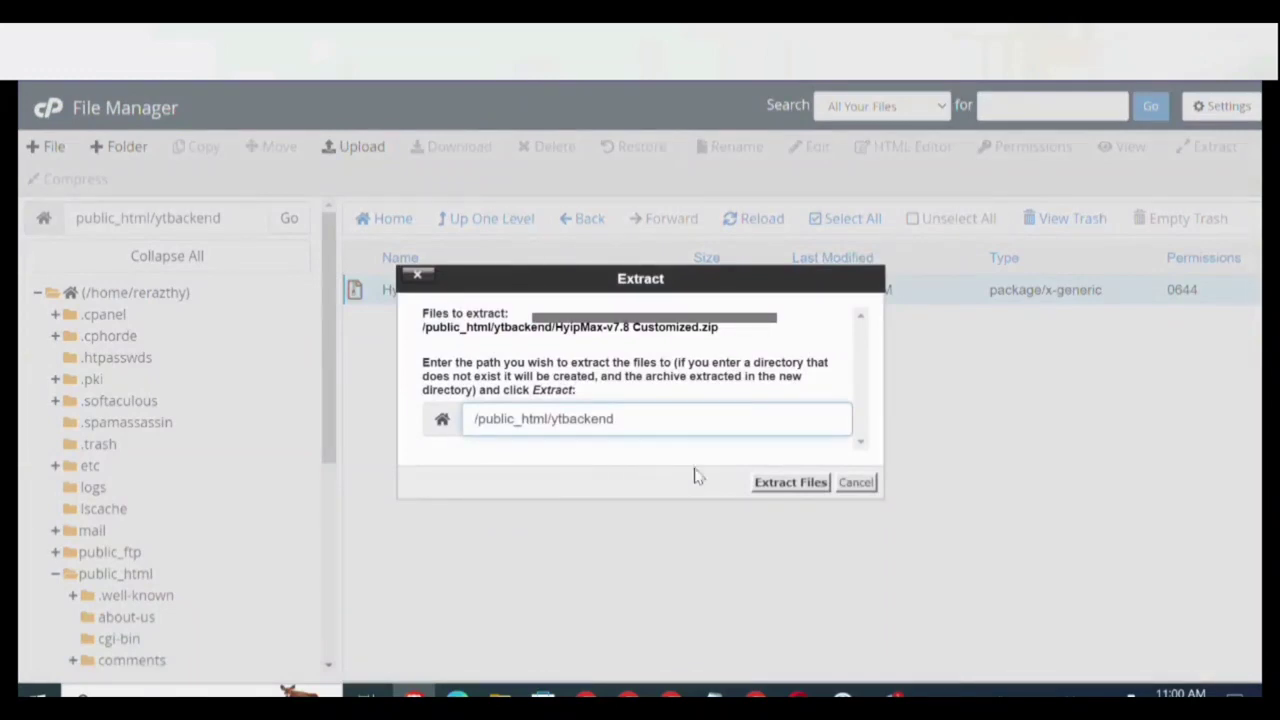
left_click(770, 486)
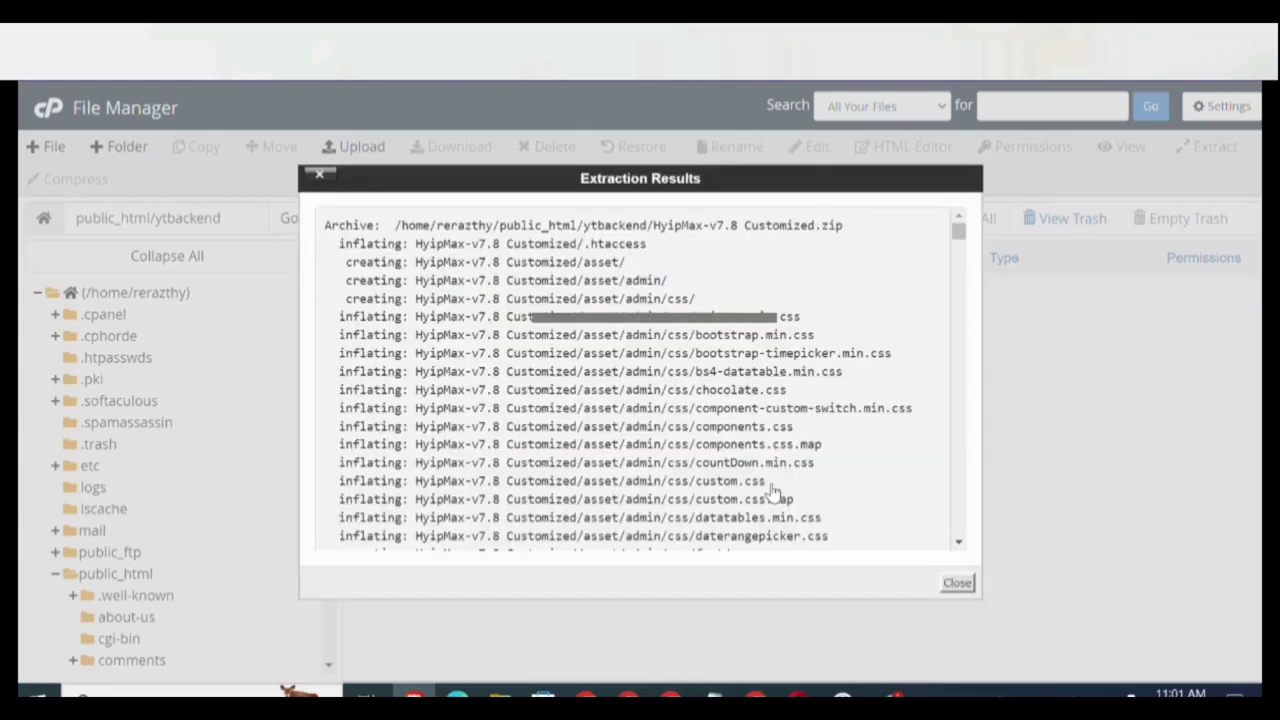
left_click(957, 583)
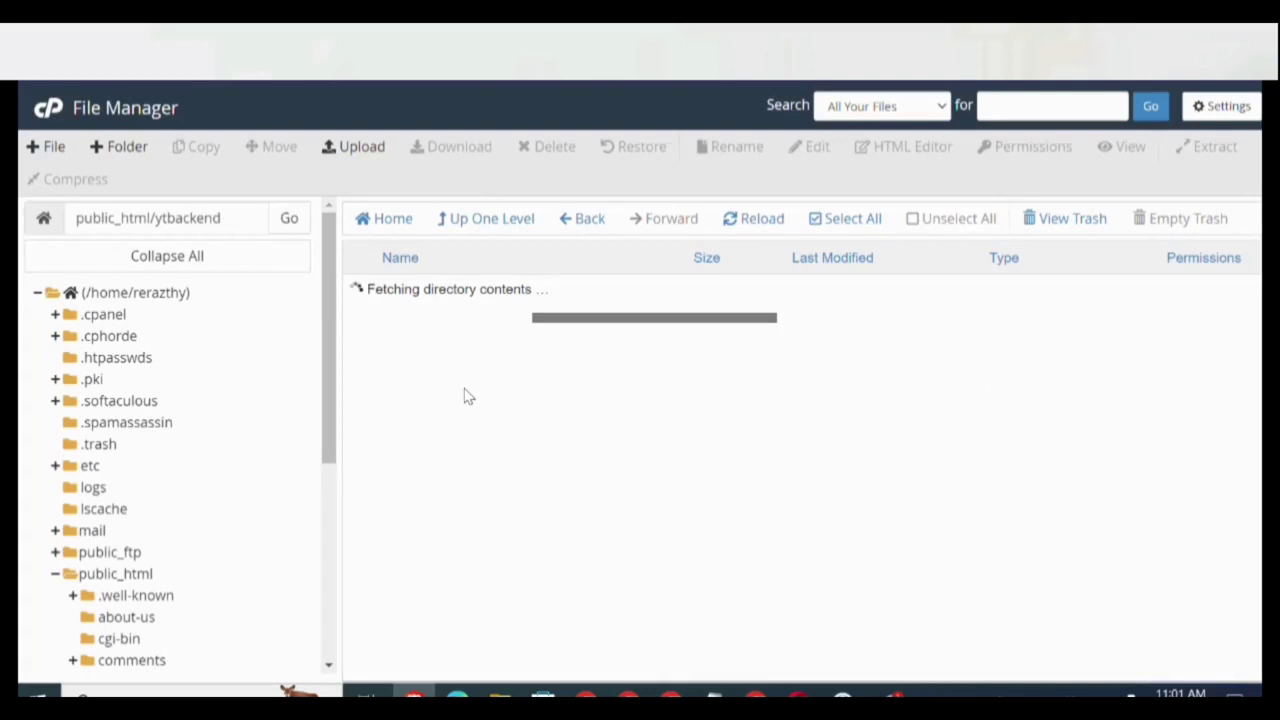
Move asset, core, install, .htaccess and index.php from HyipMax-v7.8 Customized up into ytbackend.
double_click(474, 288)
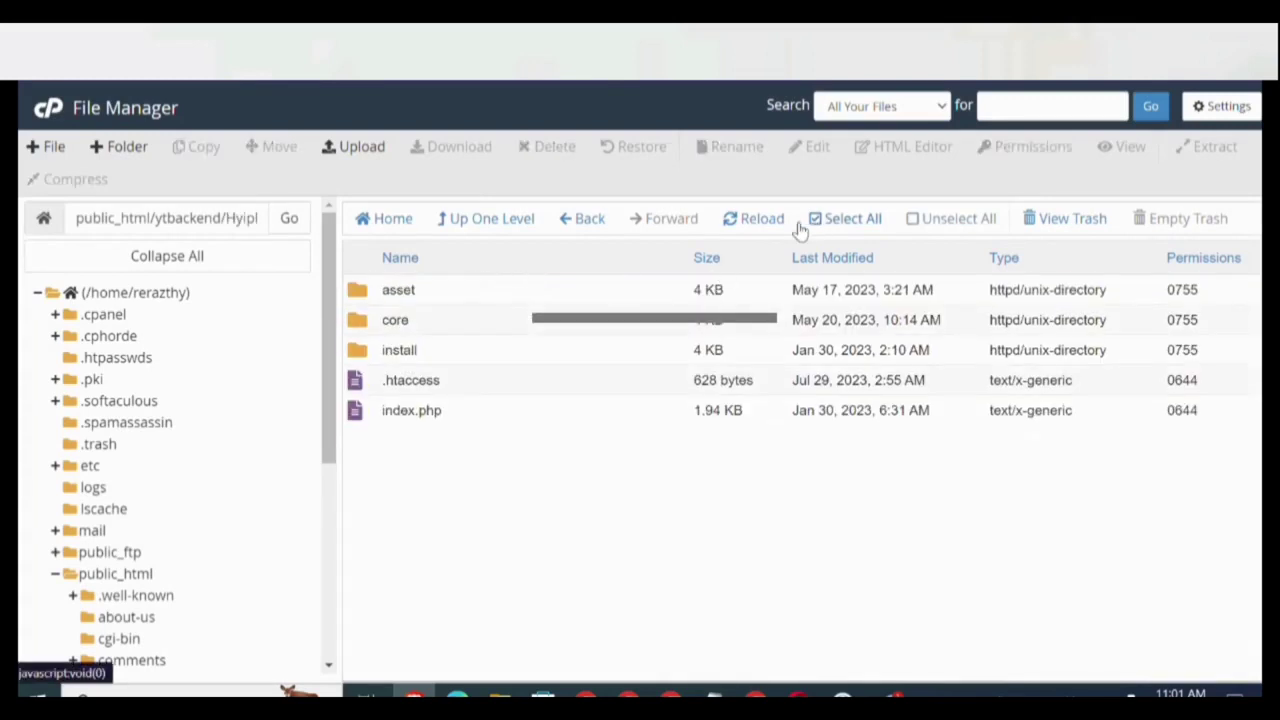
left_click(848, 222)
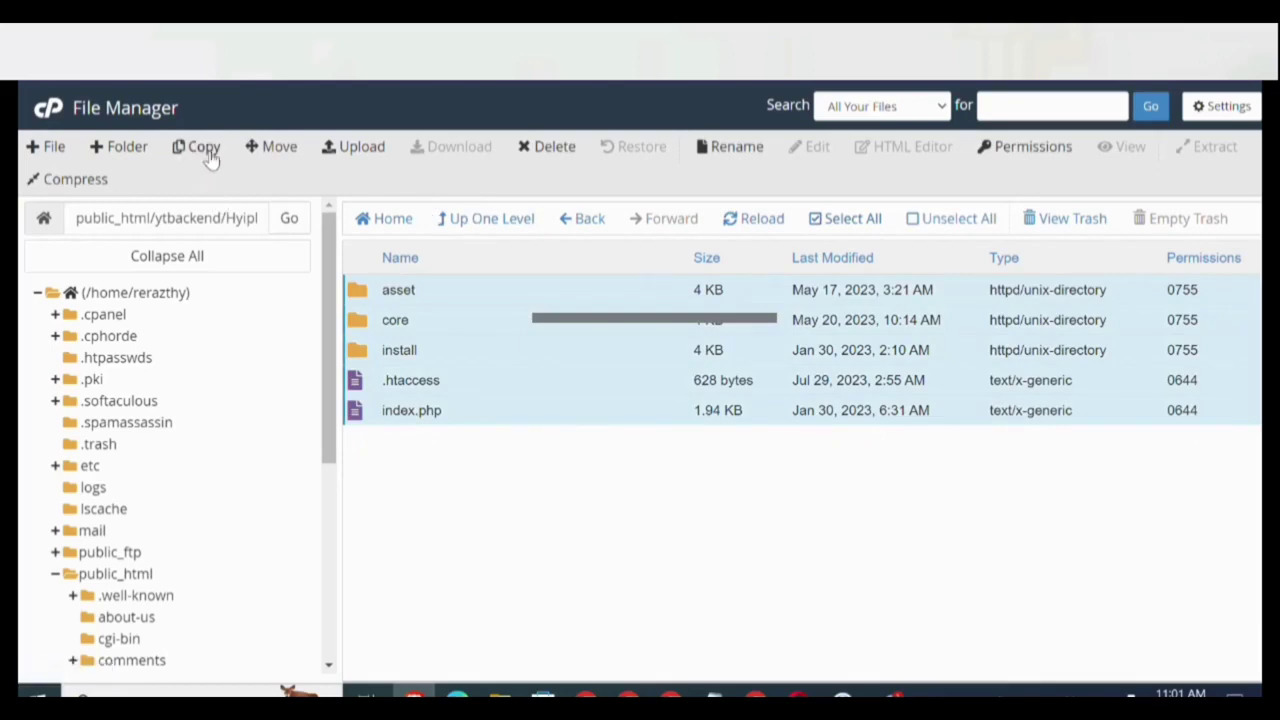
left_click(270, 148)
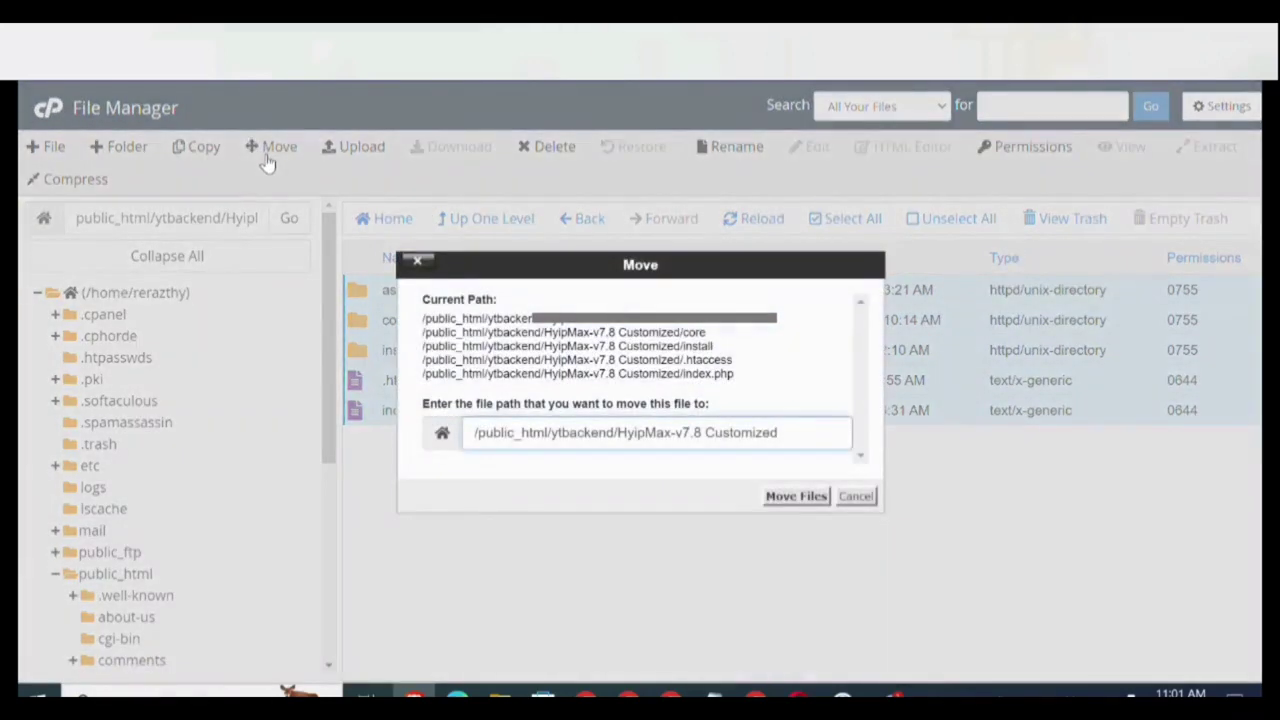
key("BackSpace")
key("BackSpace")
key("BackSpace")
key("BackSpace")
key("BackSpace")
key("BackSpace")
key("BackSpace")
key("BackSpace")
key("BackSpace")
key("BackSpace")
key("BackSpace")
key("BackSpace")
key("BackSpace")
key("BackSpace")
key("BackSpace")
key("BackSpace")
key("BackSpace")
key("BackSpace")
key("BackSpace")
key("BackSpace")
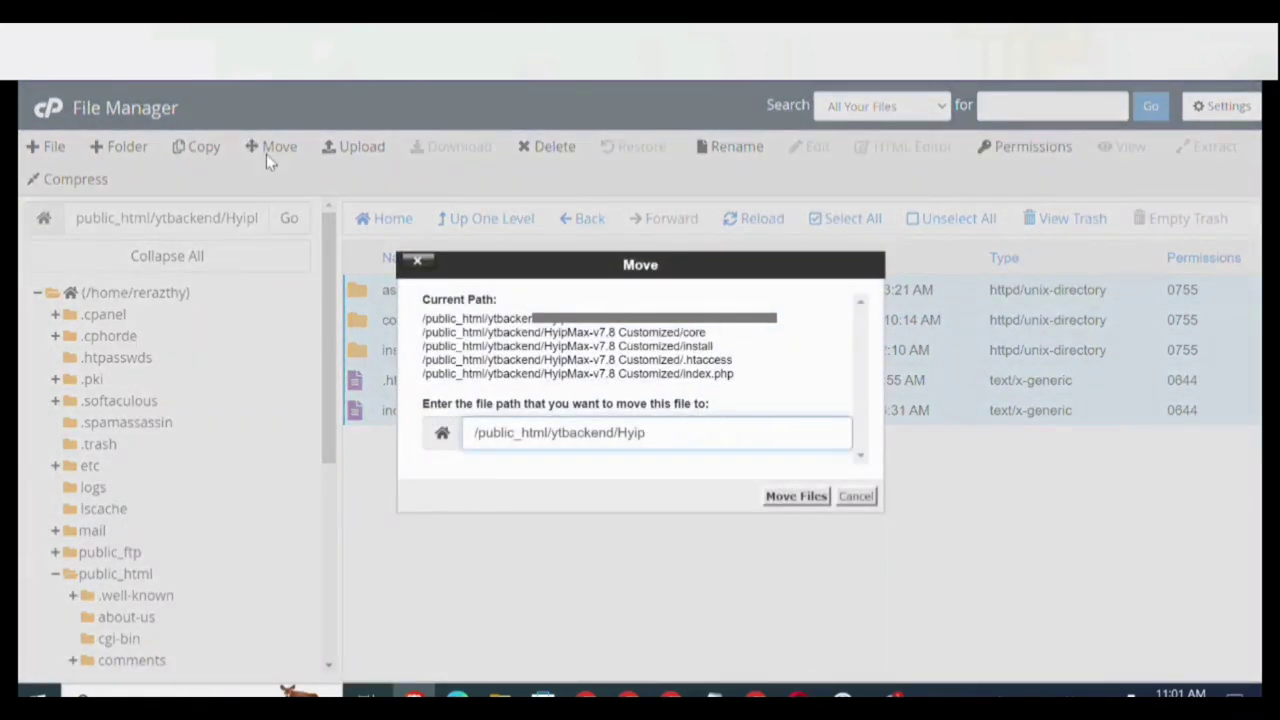
key("BackSpace")
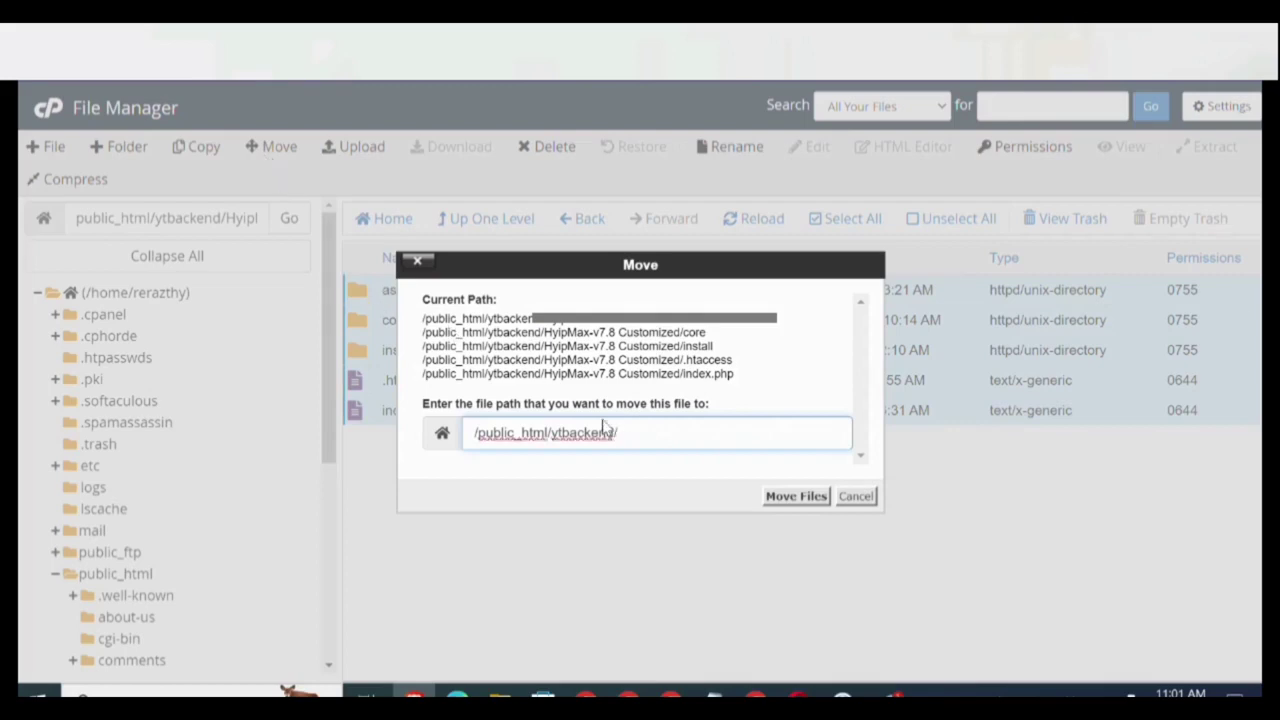
double_click(584, 437)
key("ctrl+c")
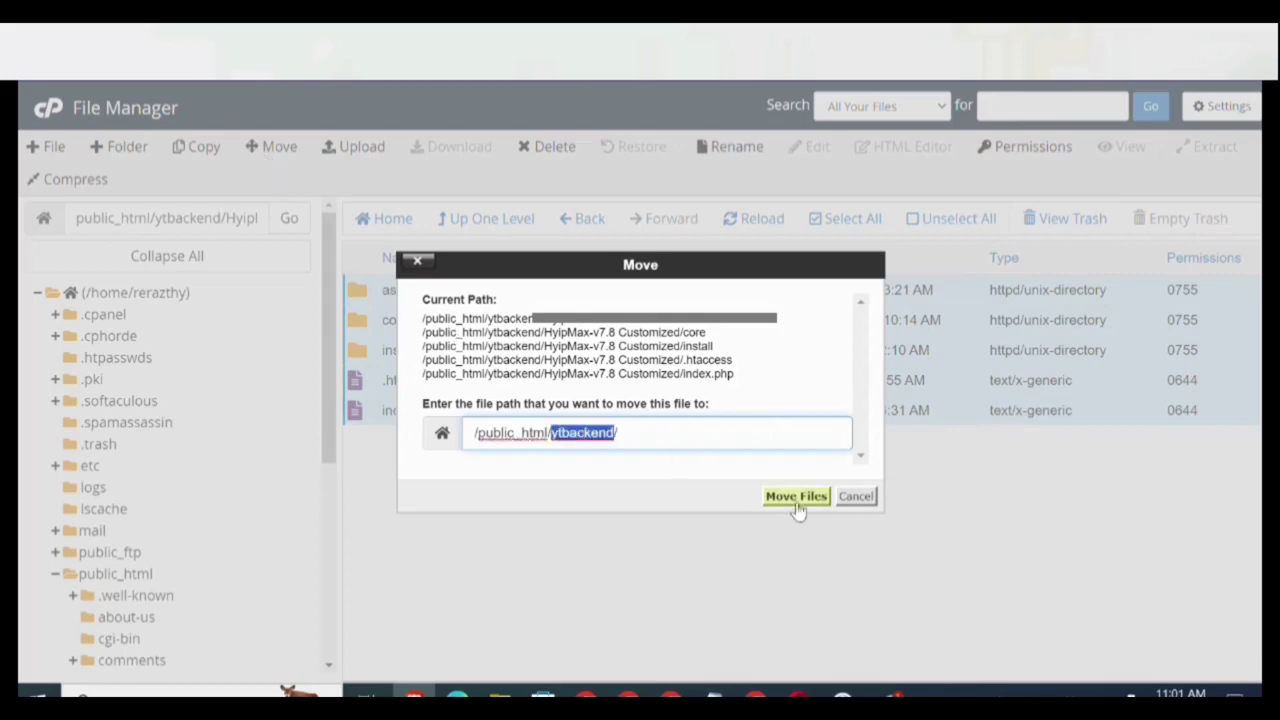
left_click(793, 497)
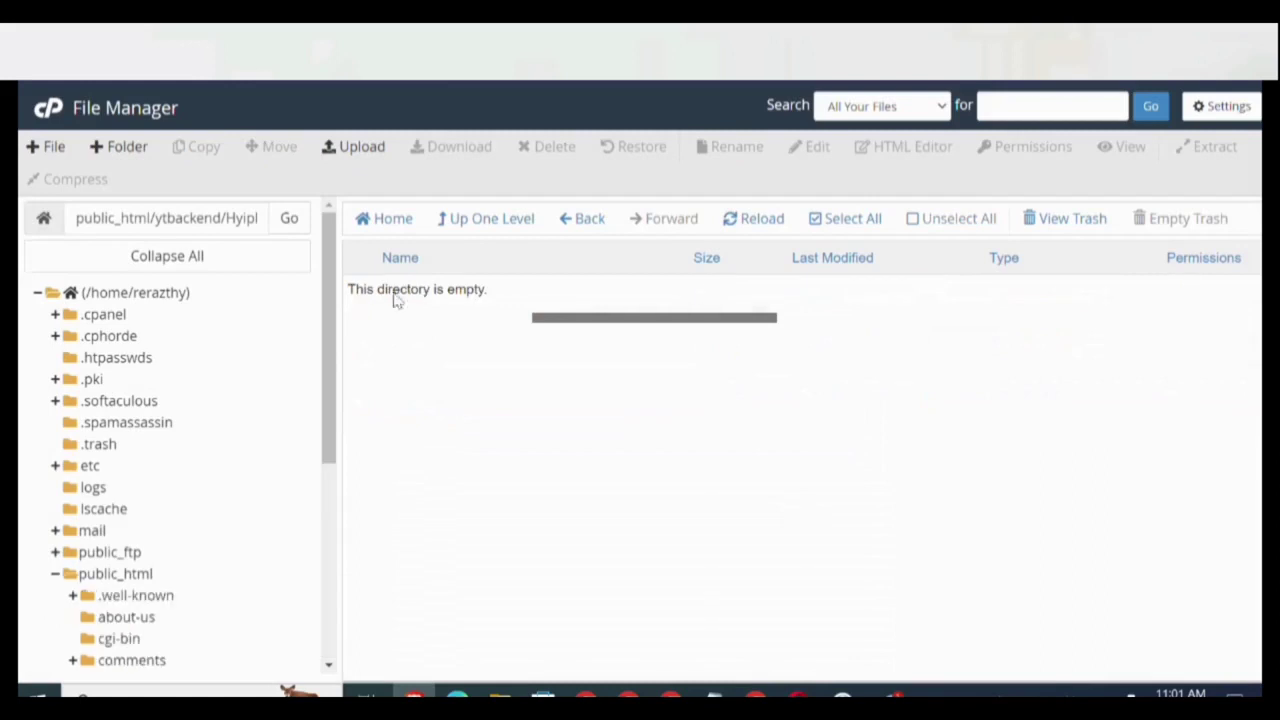
left_click(464, 228)
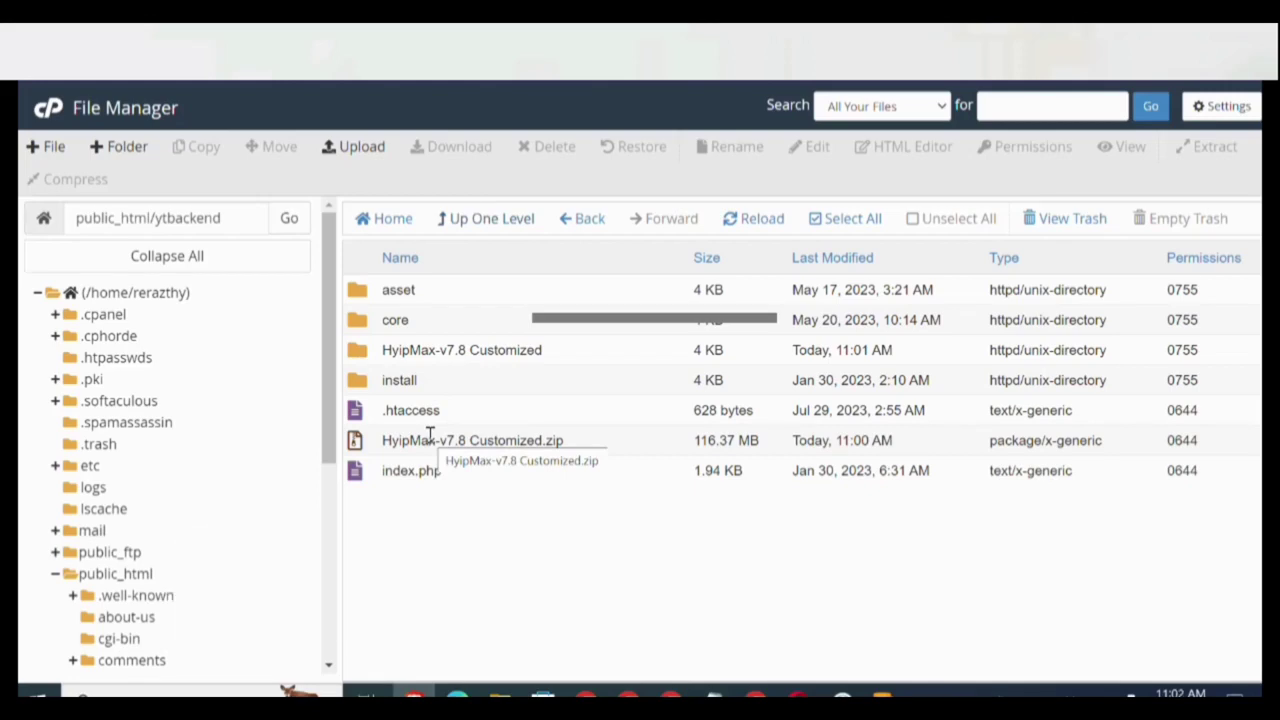
Copy the ytbackend folder name from File Manager's path box.
left_click(228, 217)
double_click(204, 217)
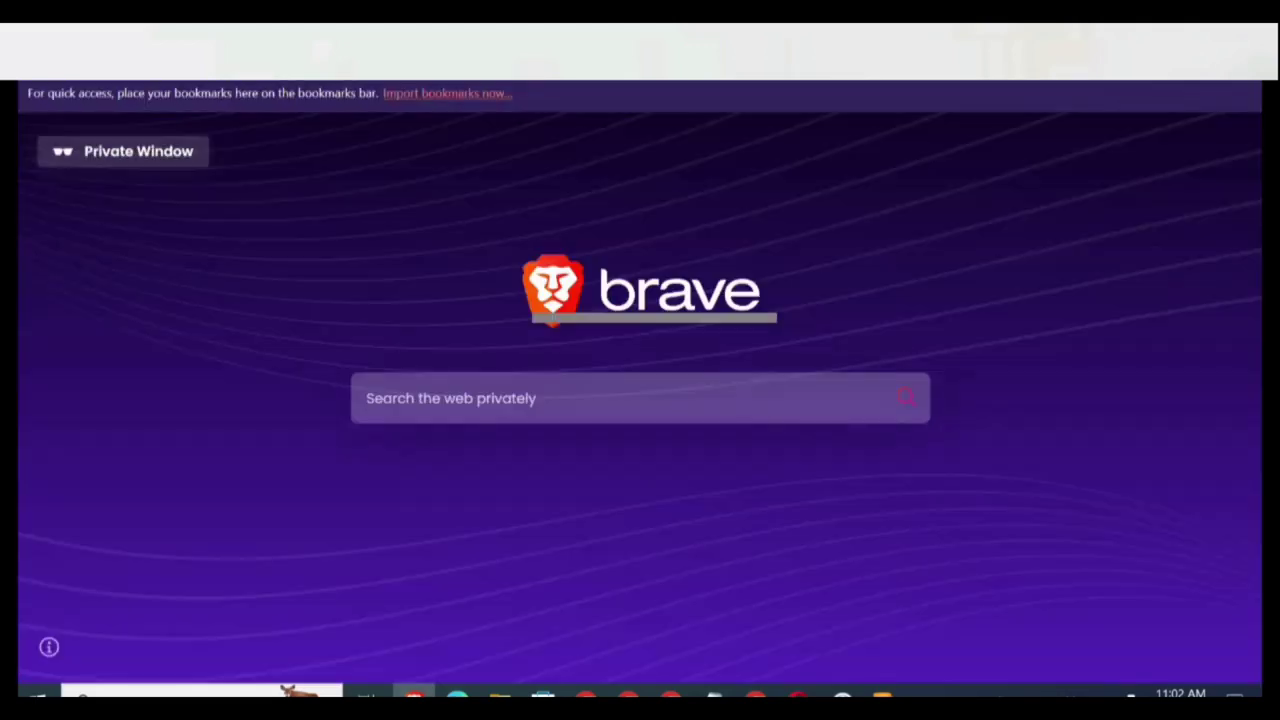
key("ctrl+v")
key("ctrl+w")
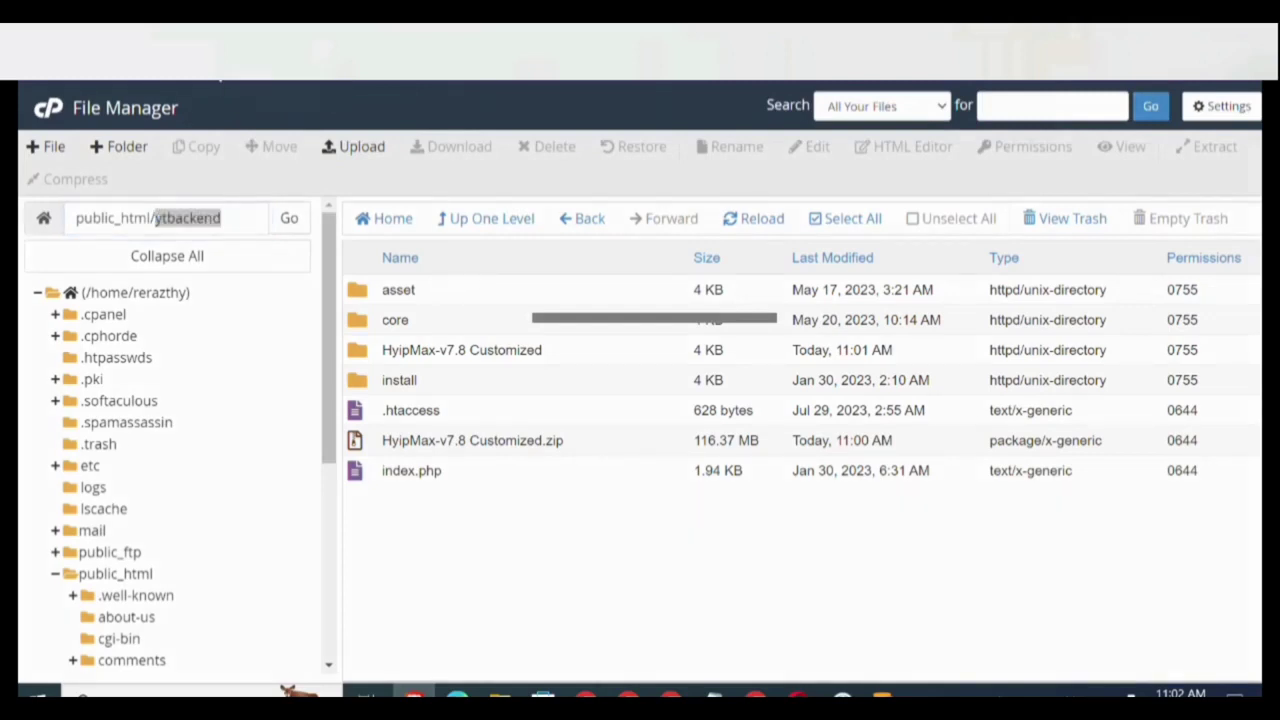
Load grantiford.com/ytbackend/install in a new private Brave window.
key("ctrl+shift+n")
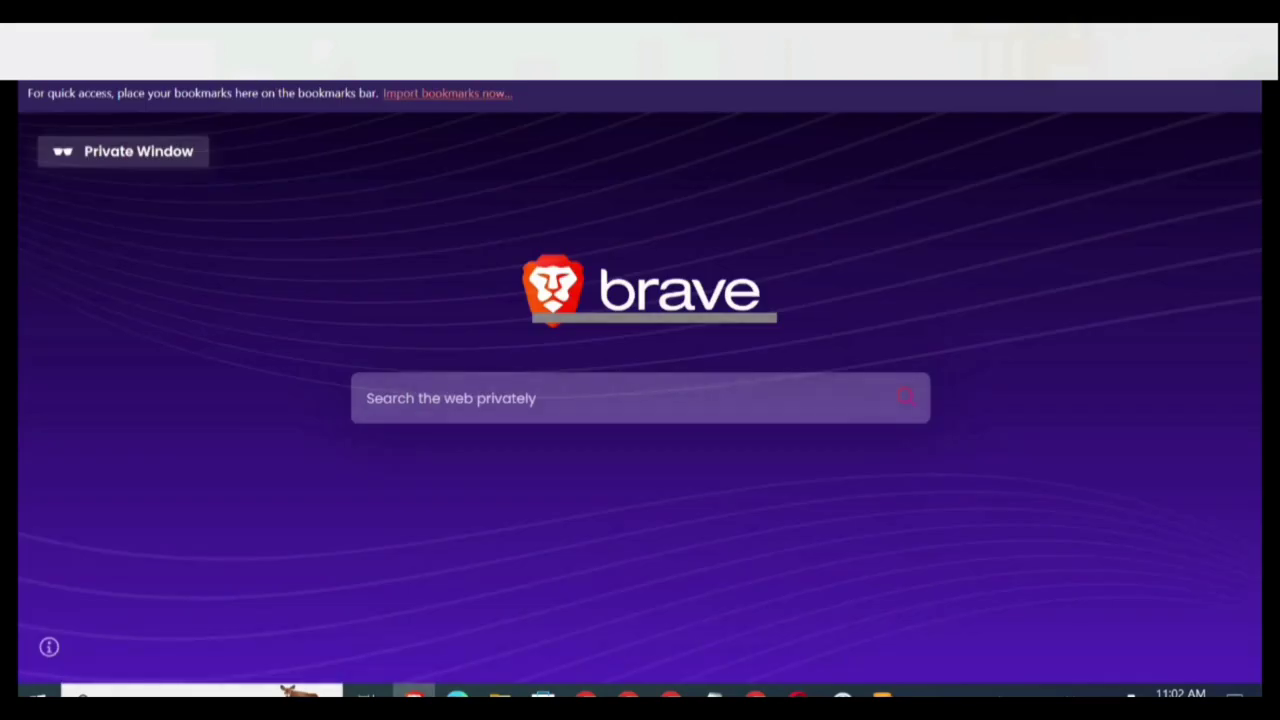
type("https://www.grantiford.com/ytbackend")
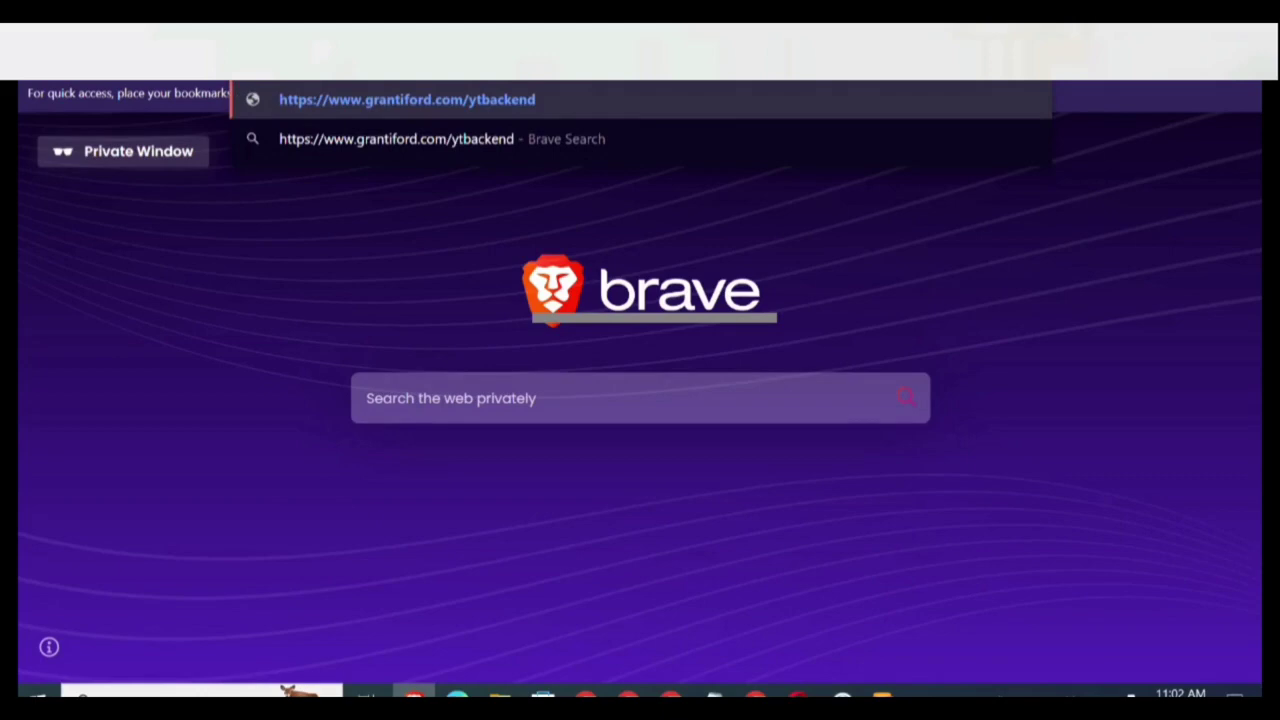
type("/ins")
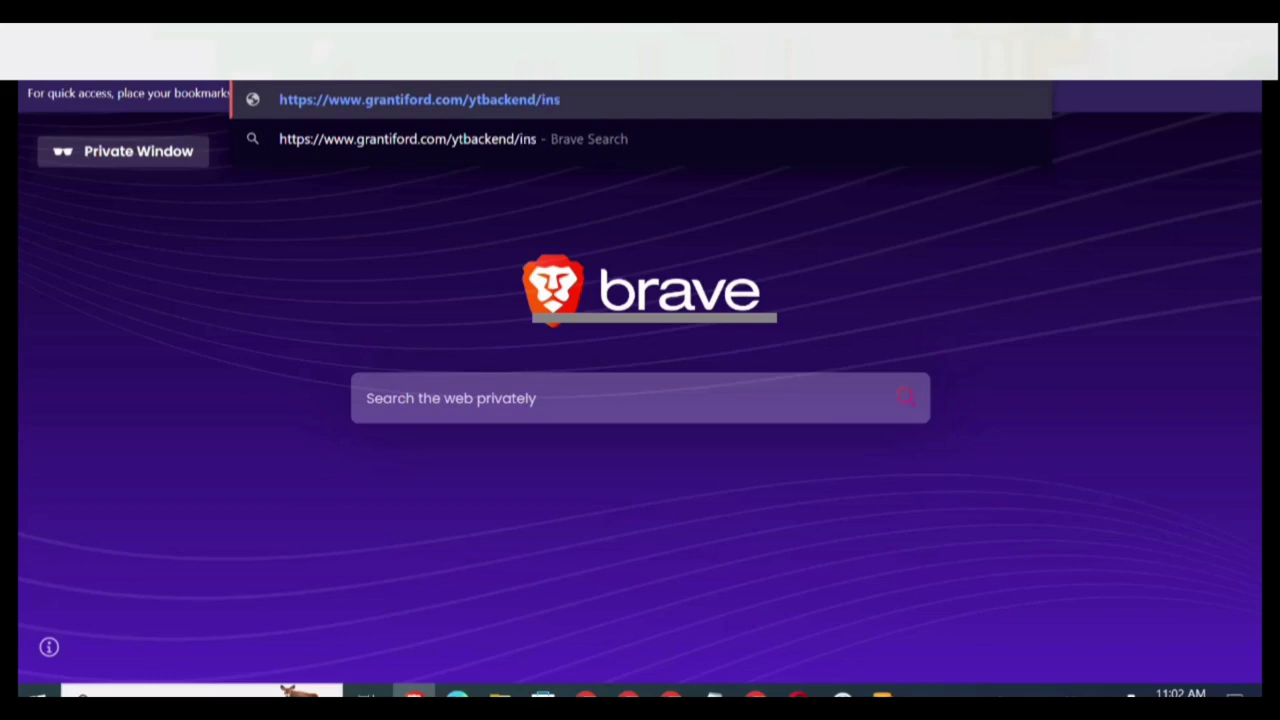
type("tall")
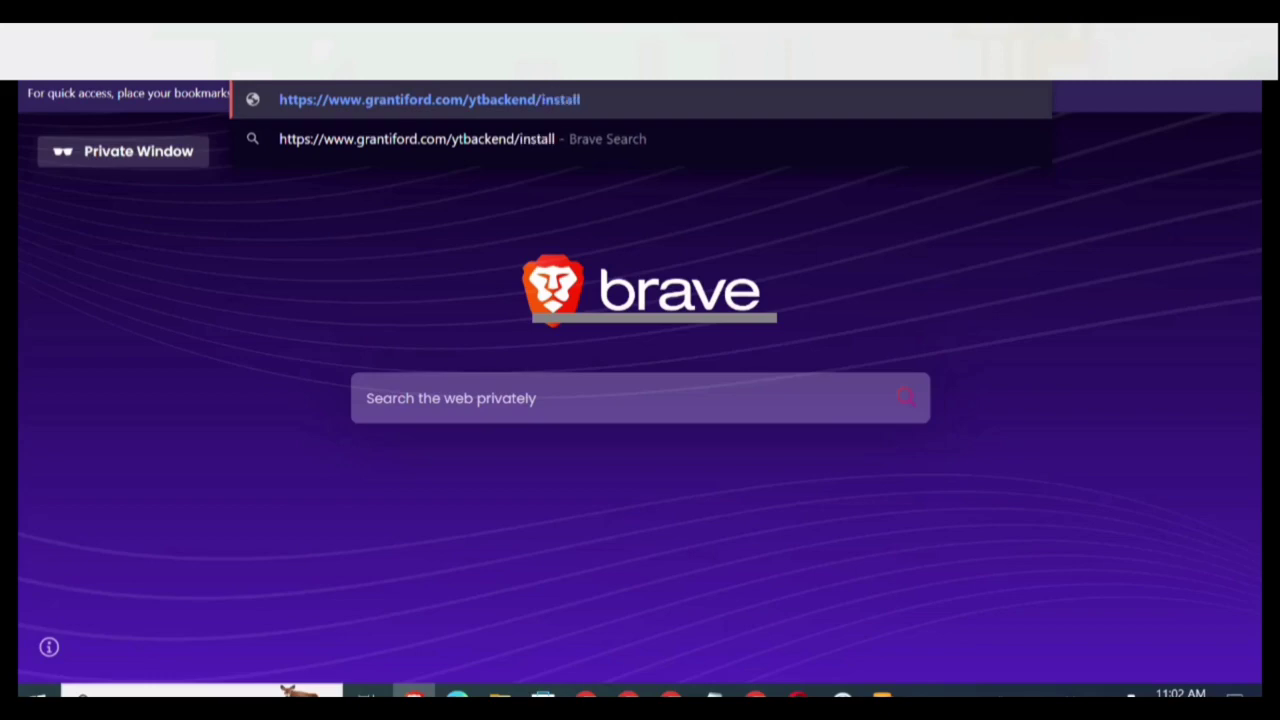
key("Return")
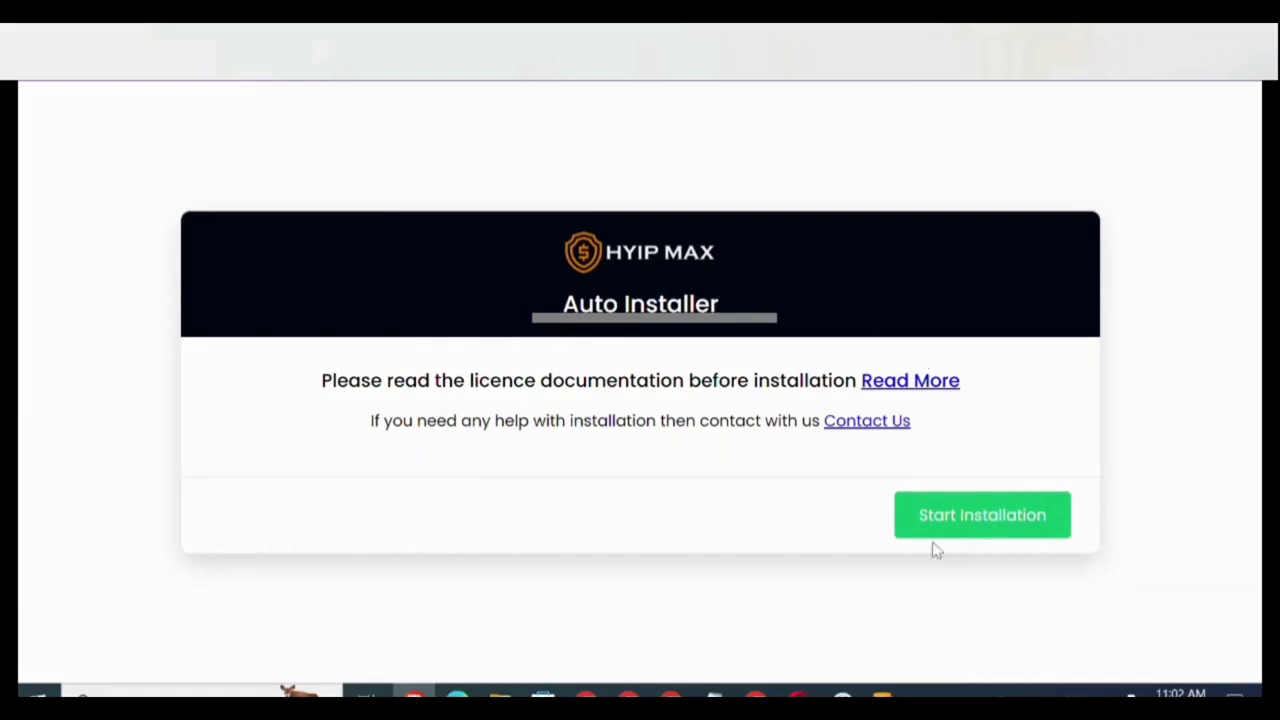
Start the HYIP MAX install and advance past requirements to Permission Settings, which requires 0775.
left_click(967, 522)
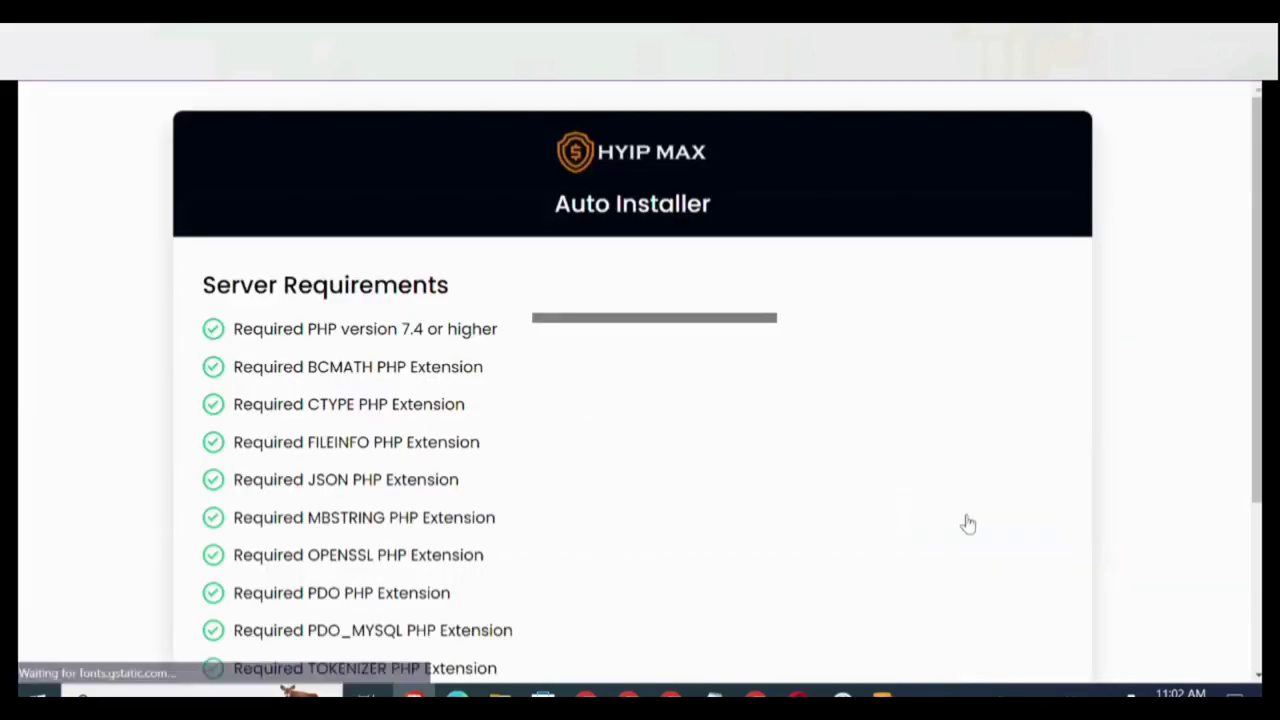
scroll(632, 400, "down", 3)
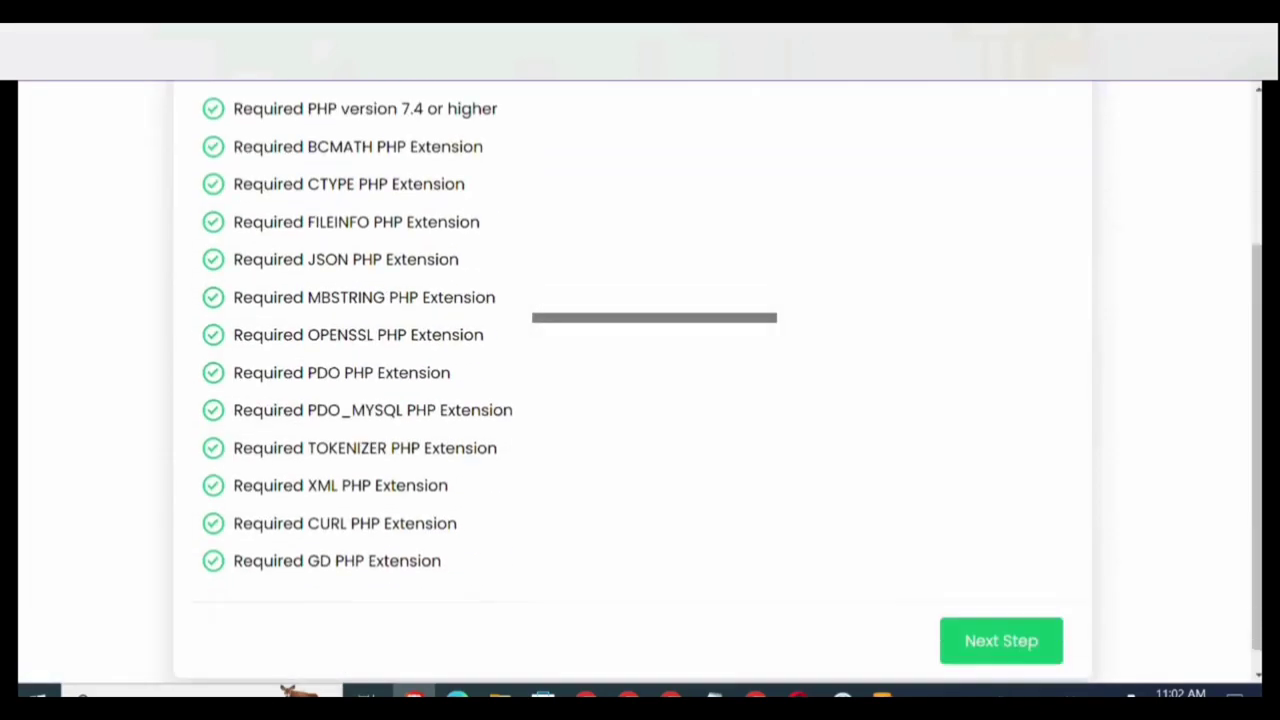
left_click(1003, 650)
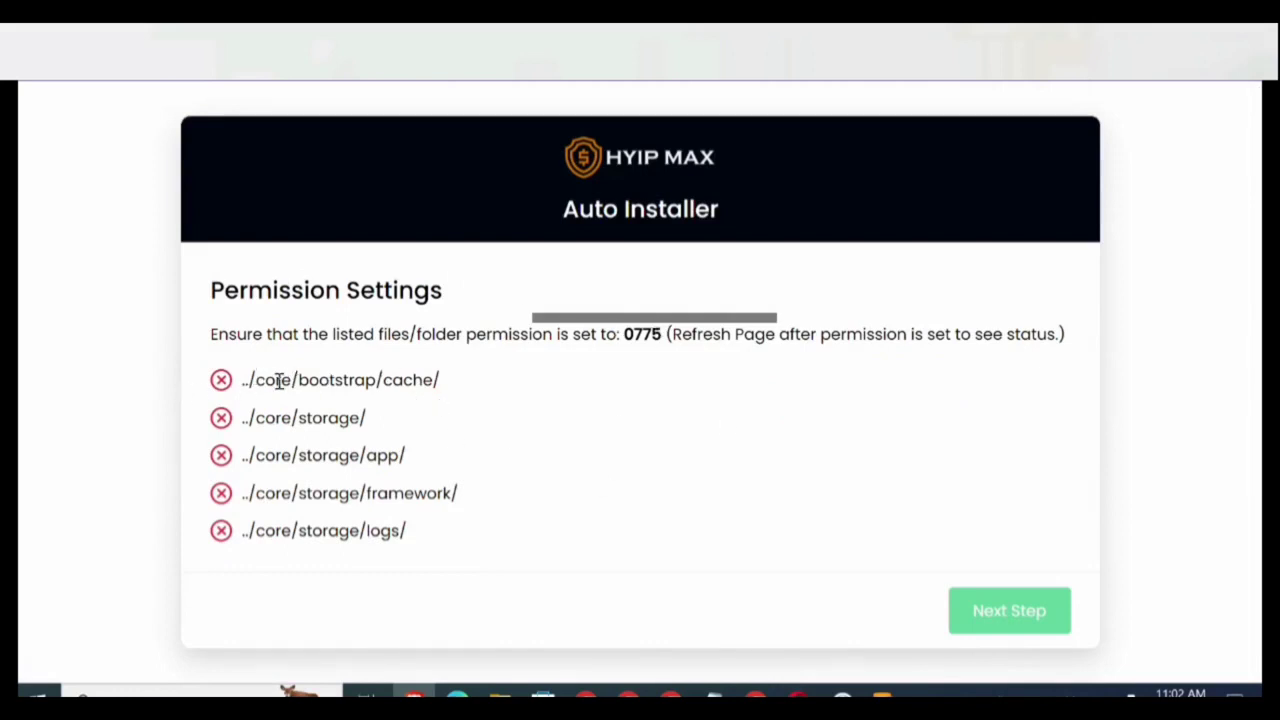
double_click(646, 338)
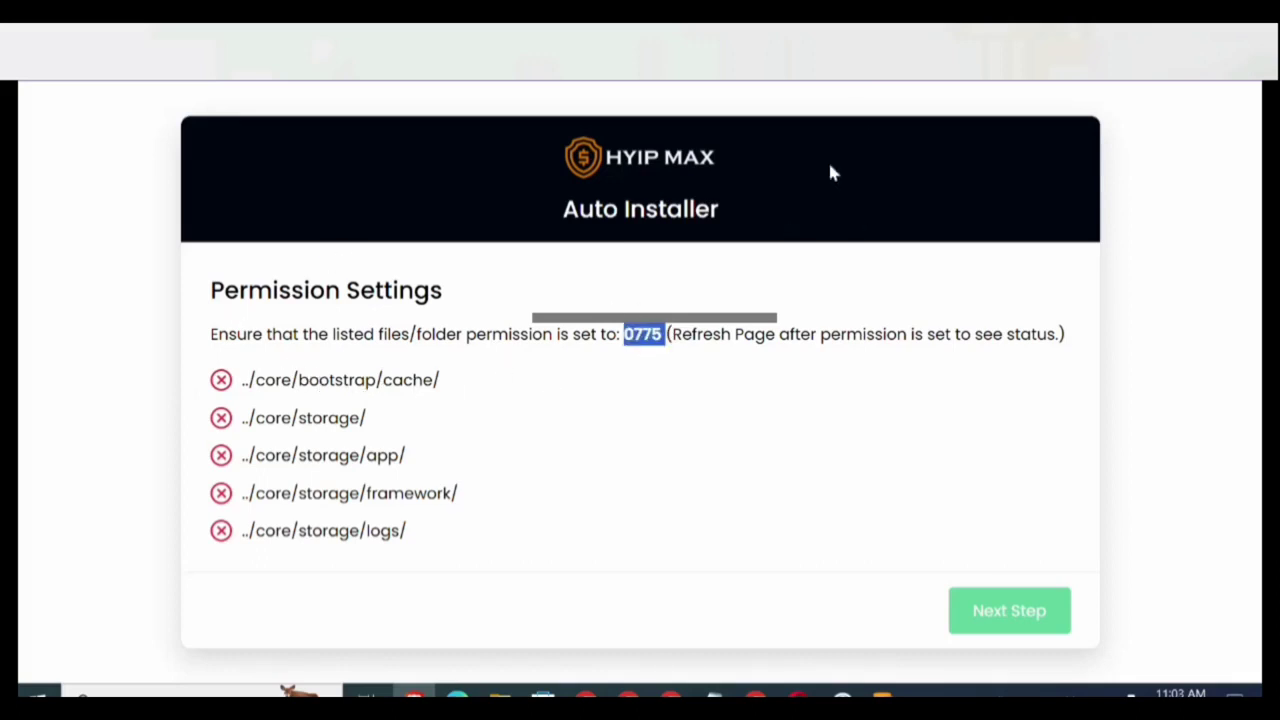
key("ctrl+Tab")
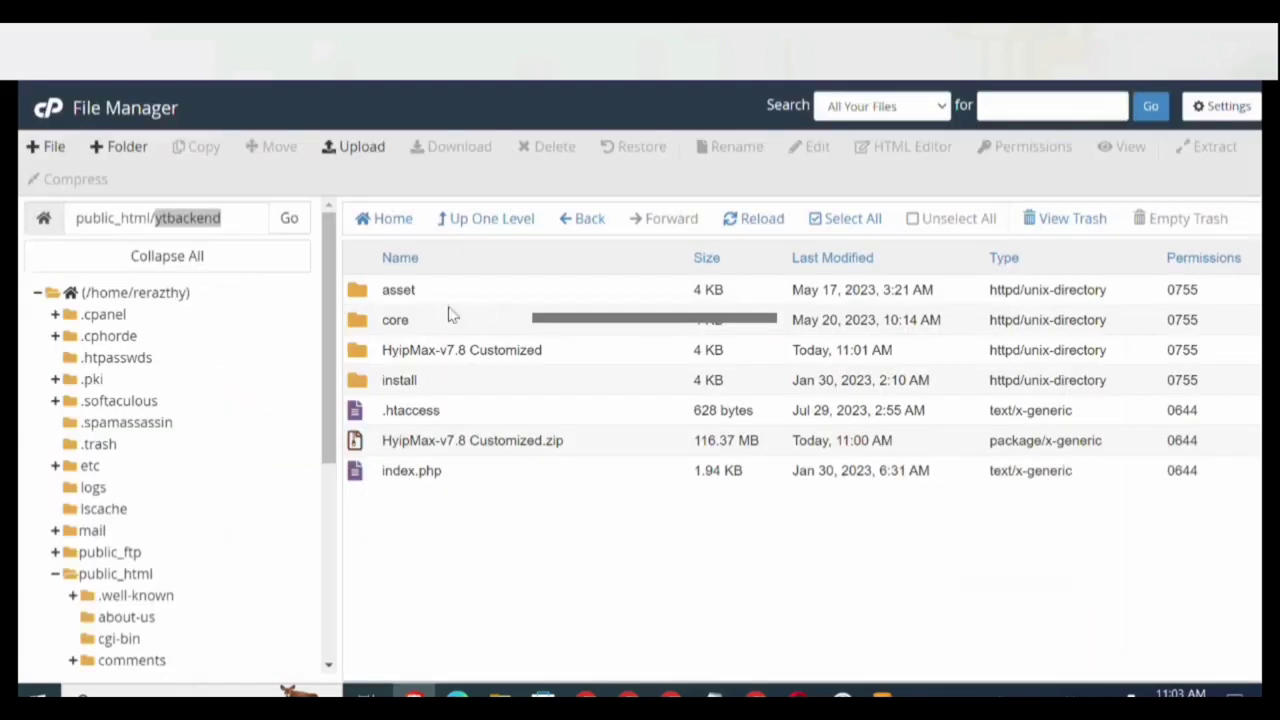
Set the core/bootstrap/cache folder's permission to 0775.
double_click(360, 328)
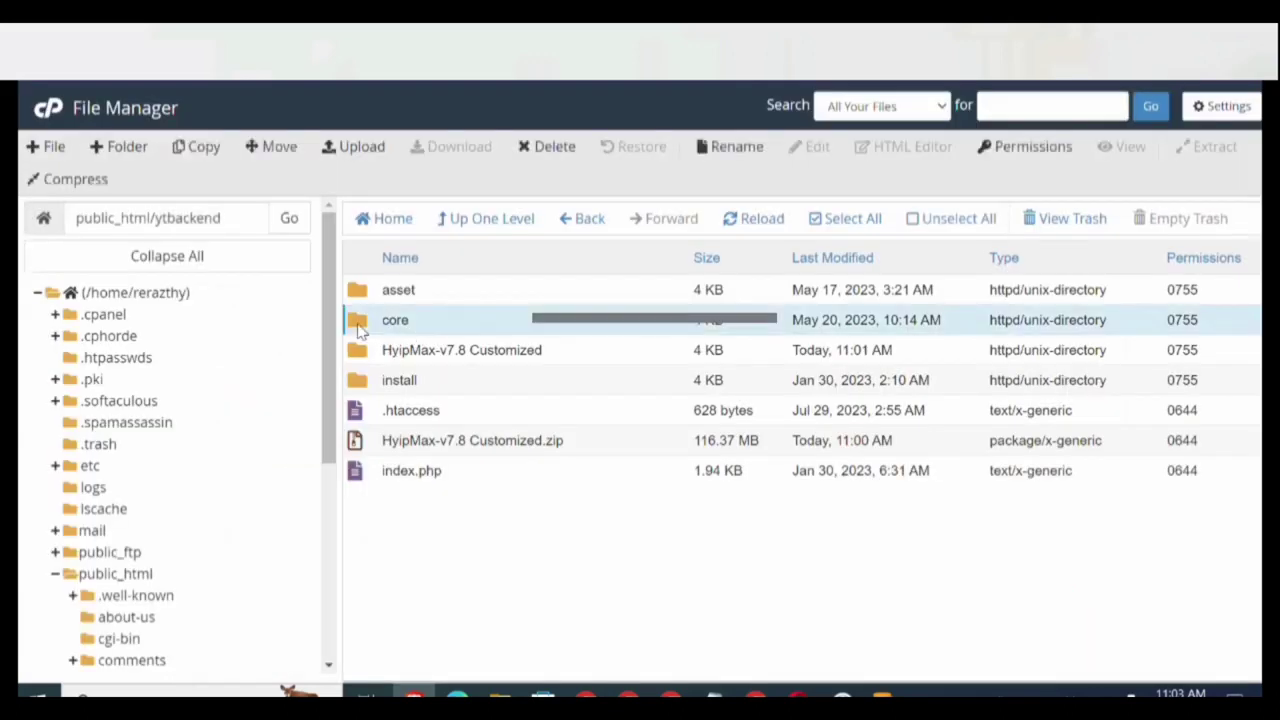
double_click(360, 330)
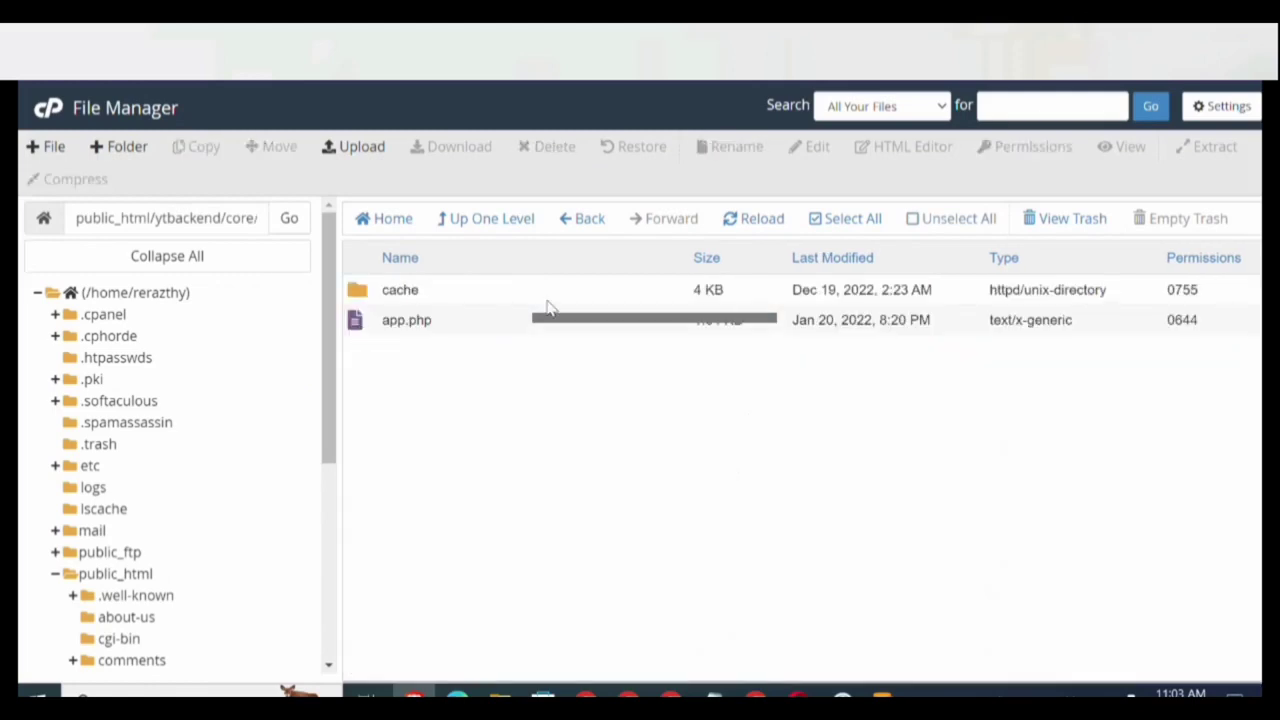
double_click(1200, 292)
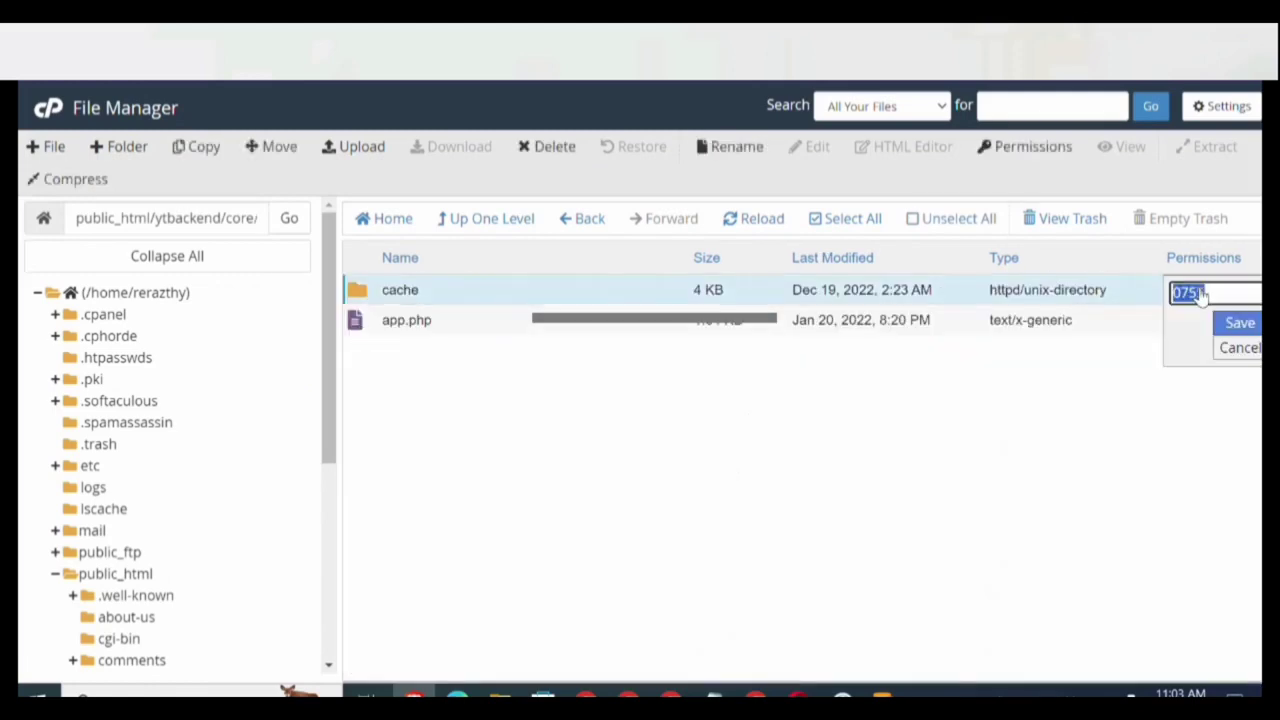
left_click(1200, 292)
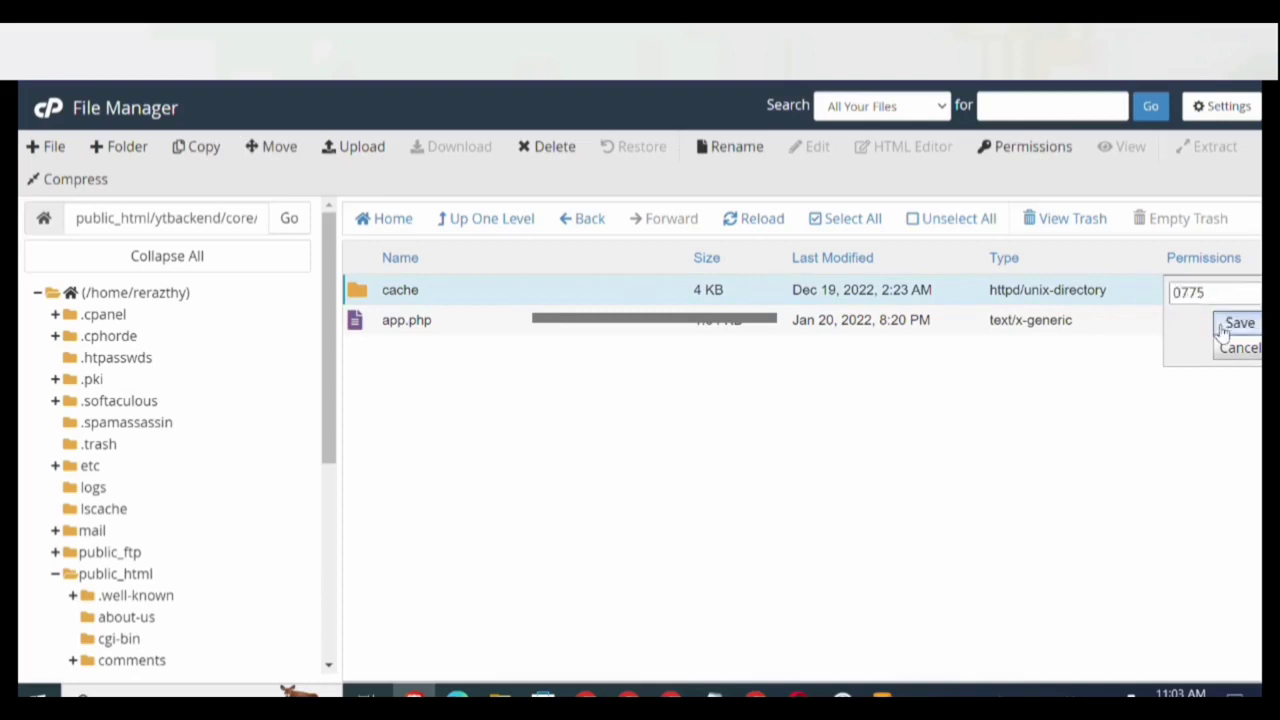
left_click(1240, 322)
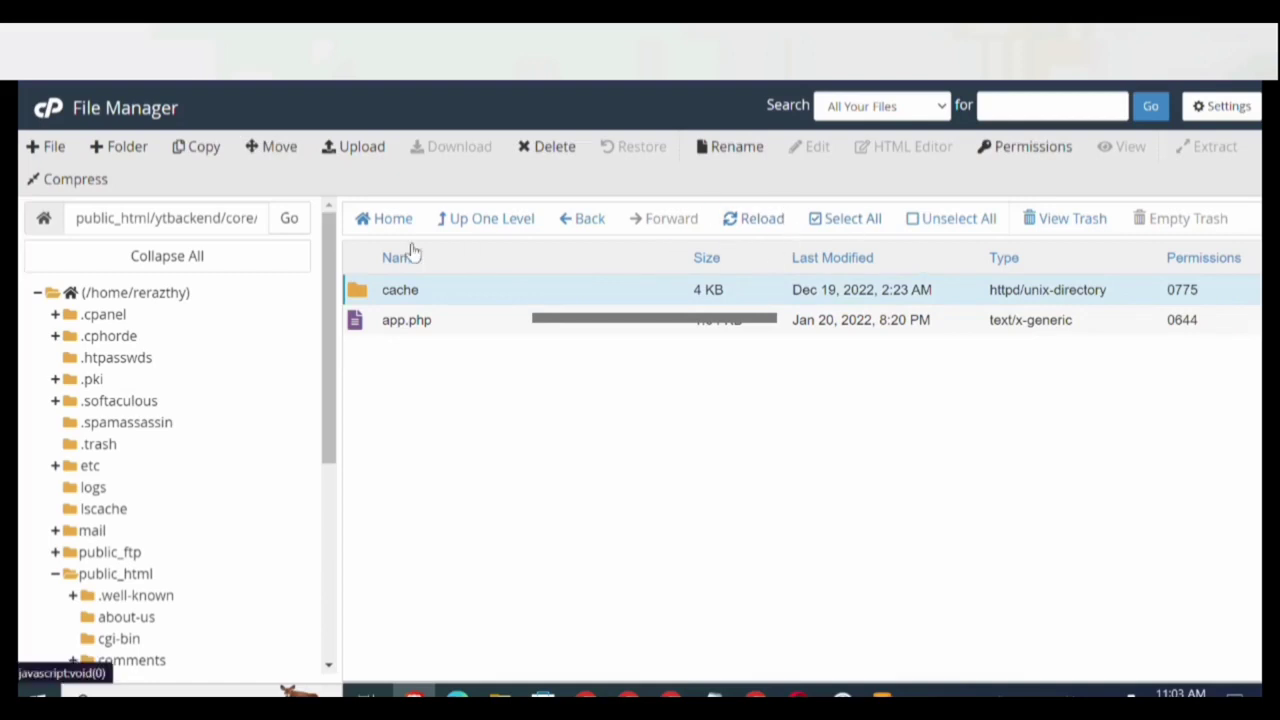
Set the core/storage folder's permission to 0775.
left_click(503, 218)
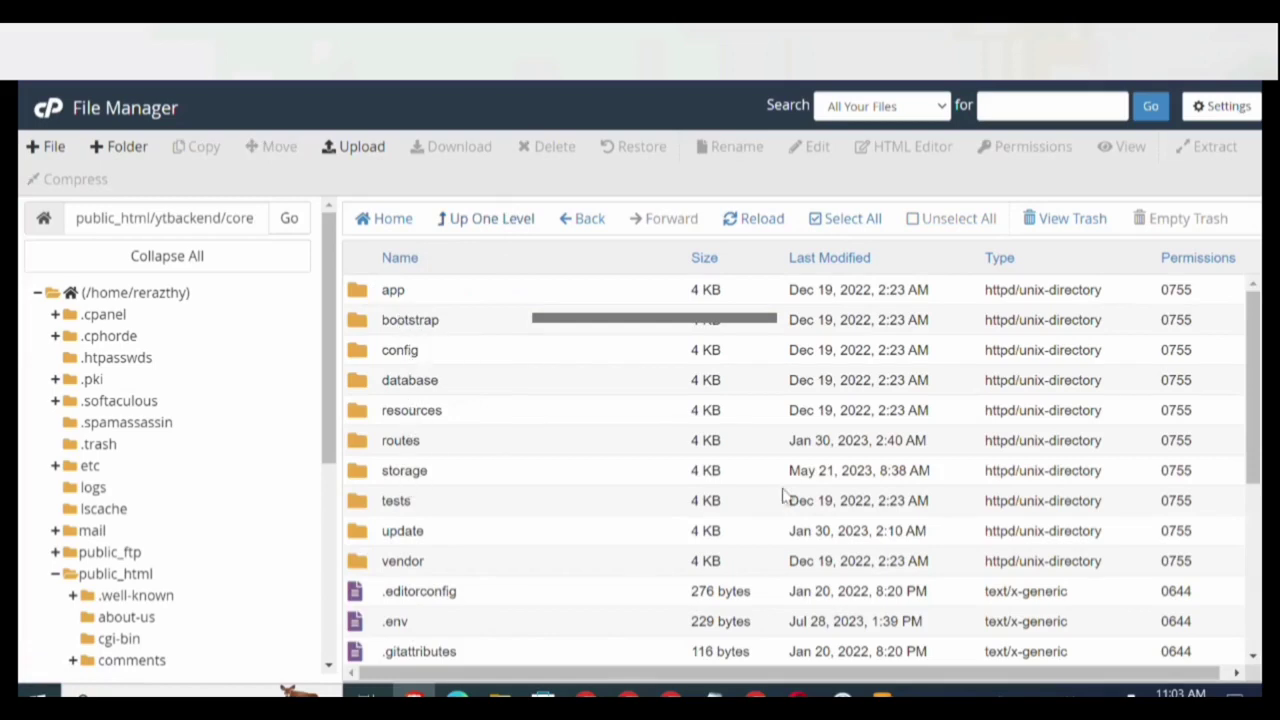
left_click(1176, 472)
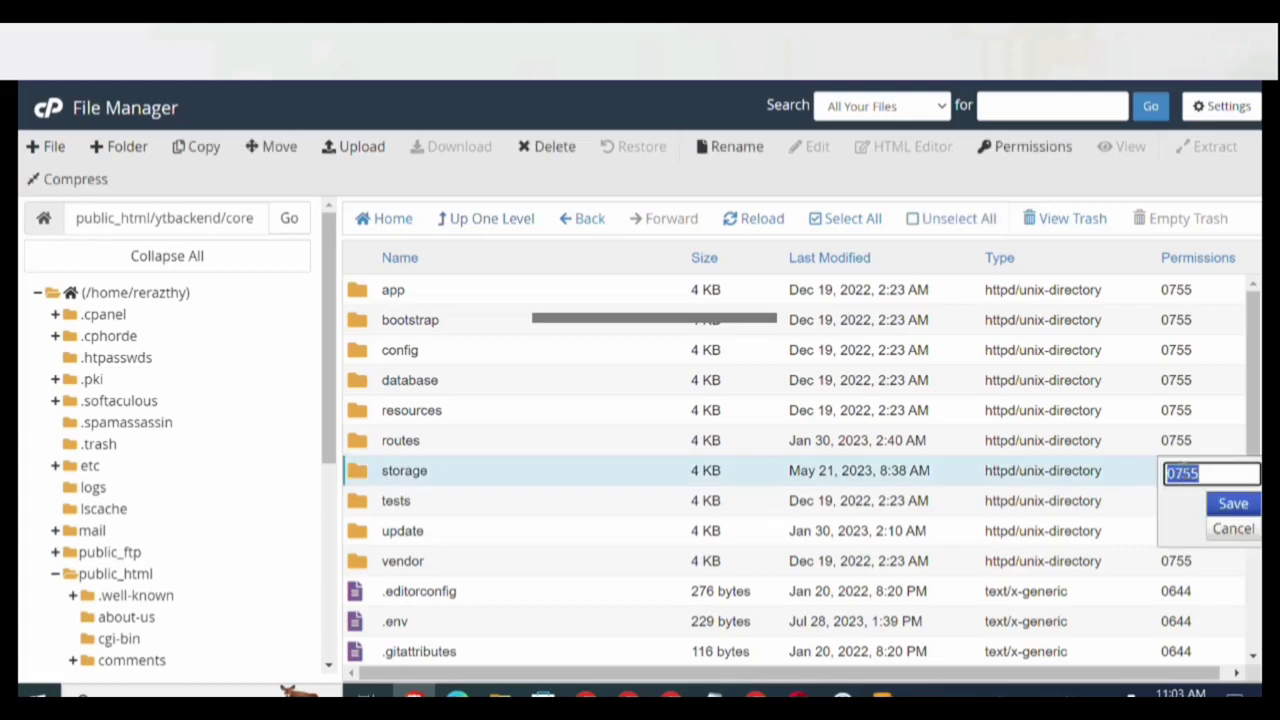
left_click(1192, 473)
key("BackSpace")
type("7")
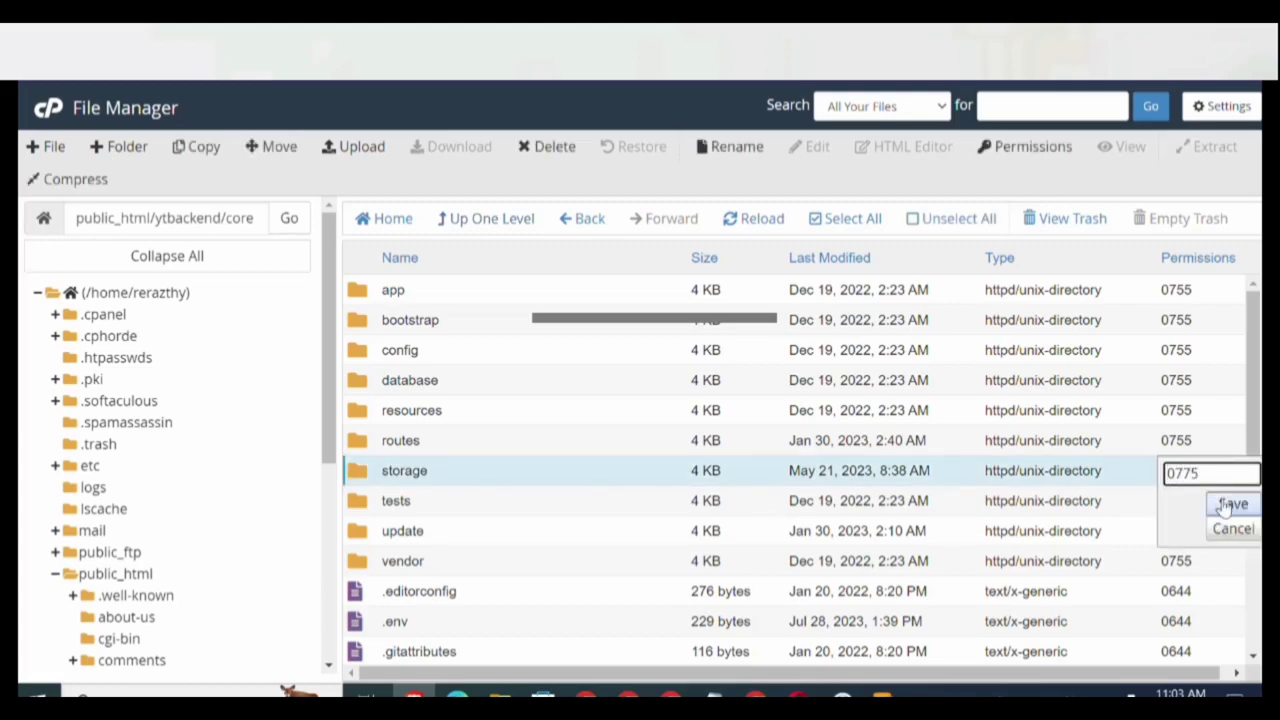
left_click(1226, 505)
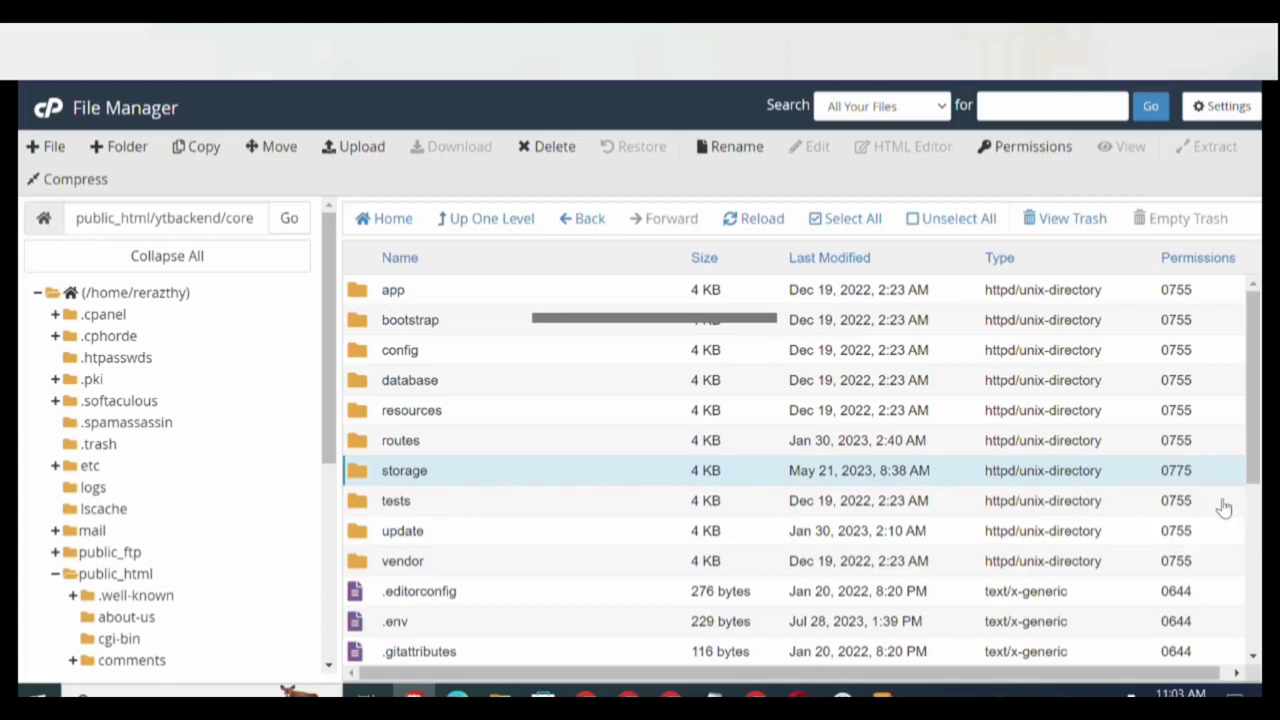
Set the core/storage/logs folder's permission to 0775.
double_click(355, 482)
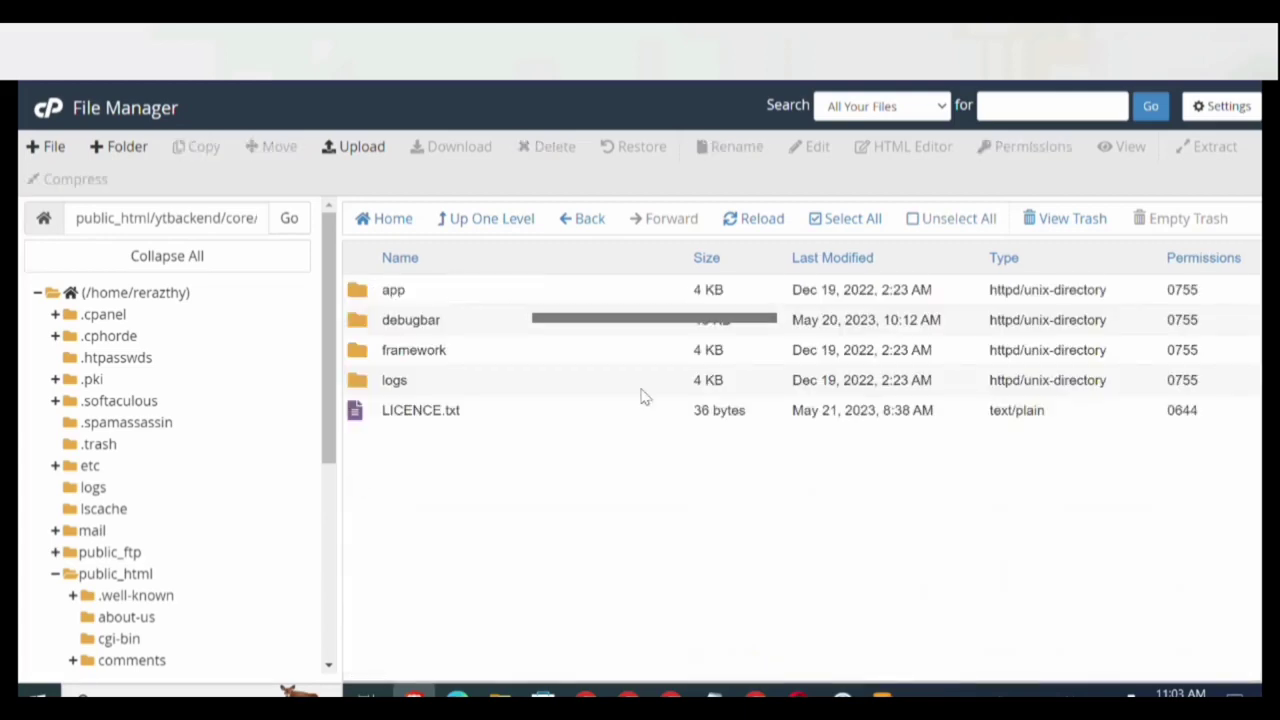
left_click(1183, 382)
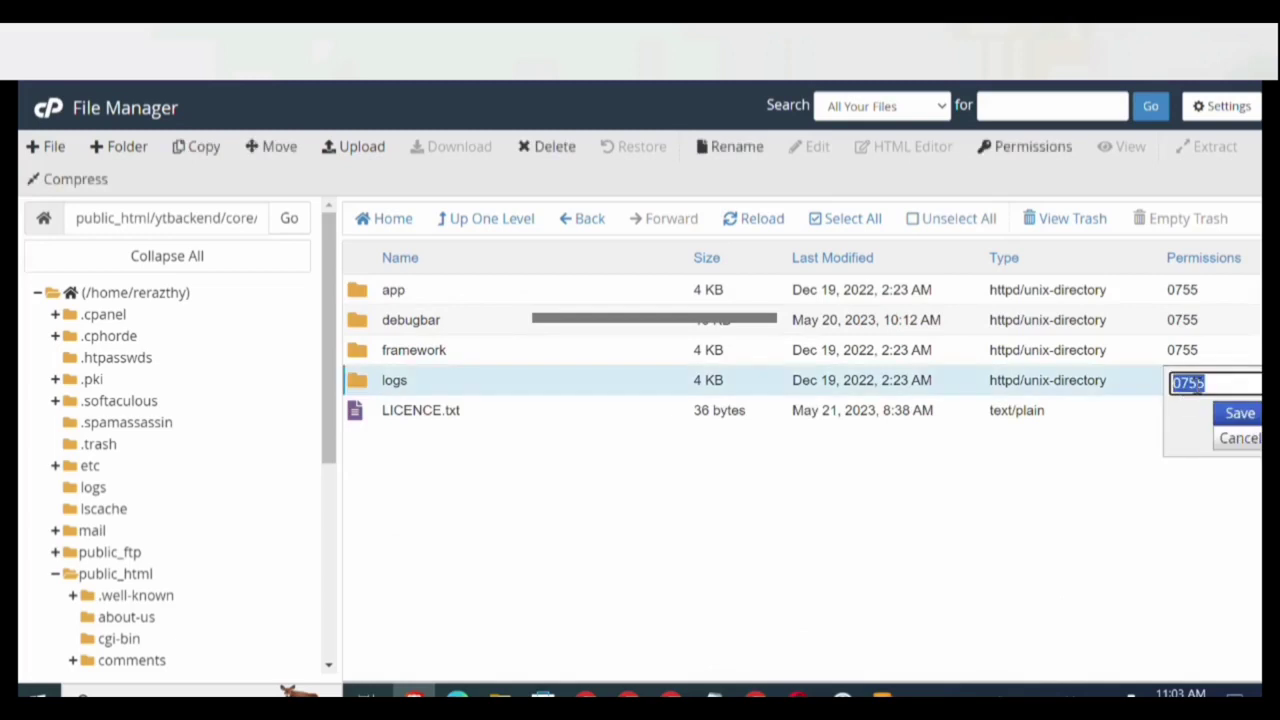
left_click(1196, 380)
type("7")
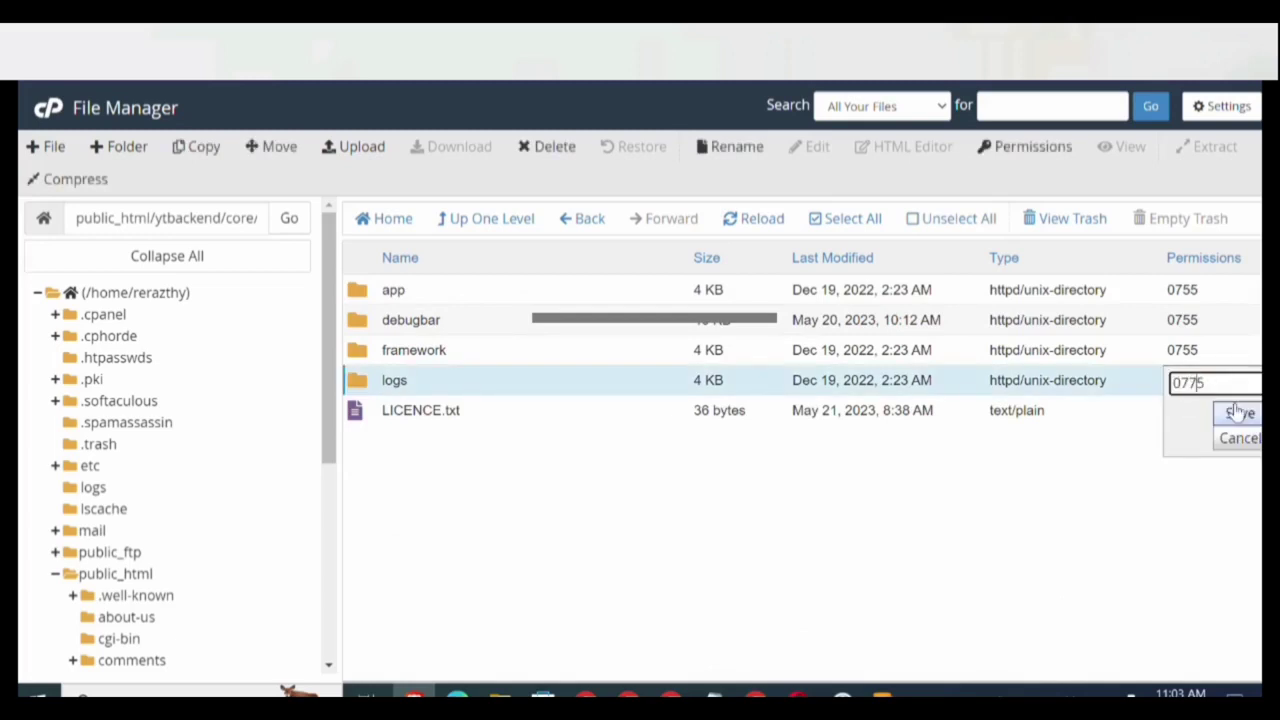
left_click(1238, 412)
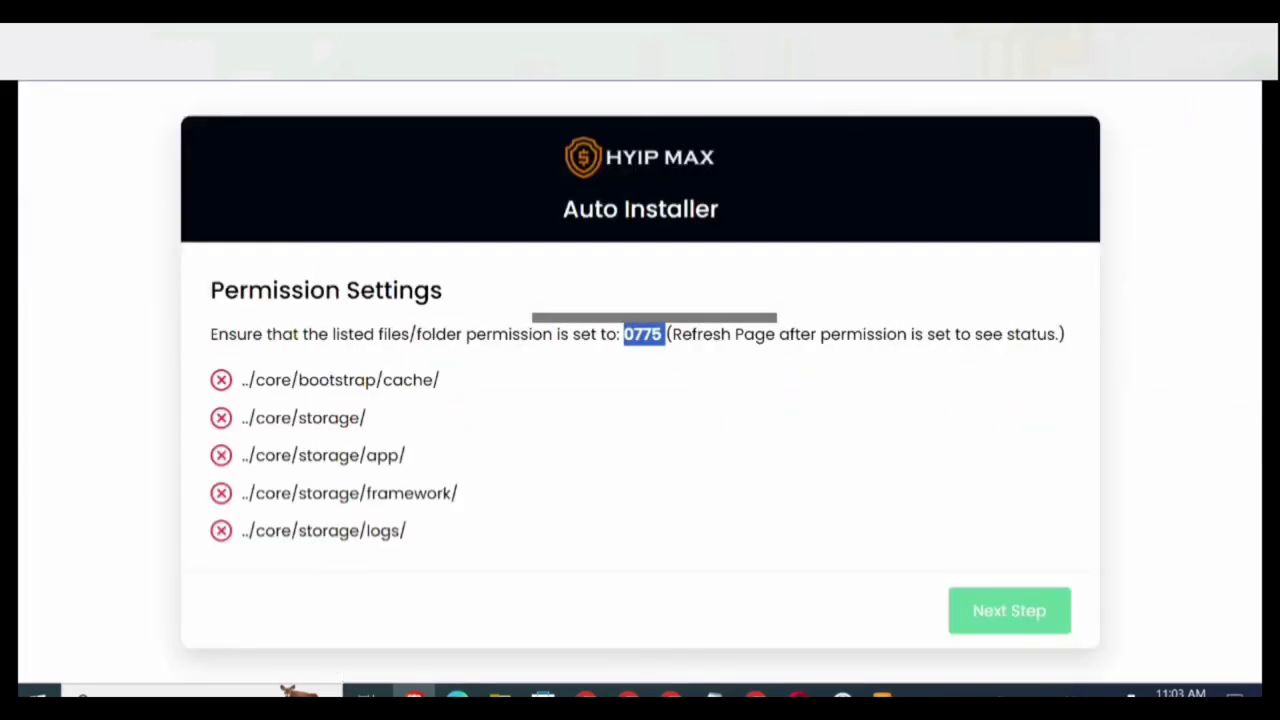
Recheck the installer, then set the storage/framework folder's permission to 0775.
key("F5")
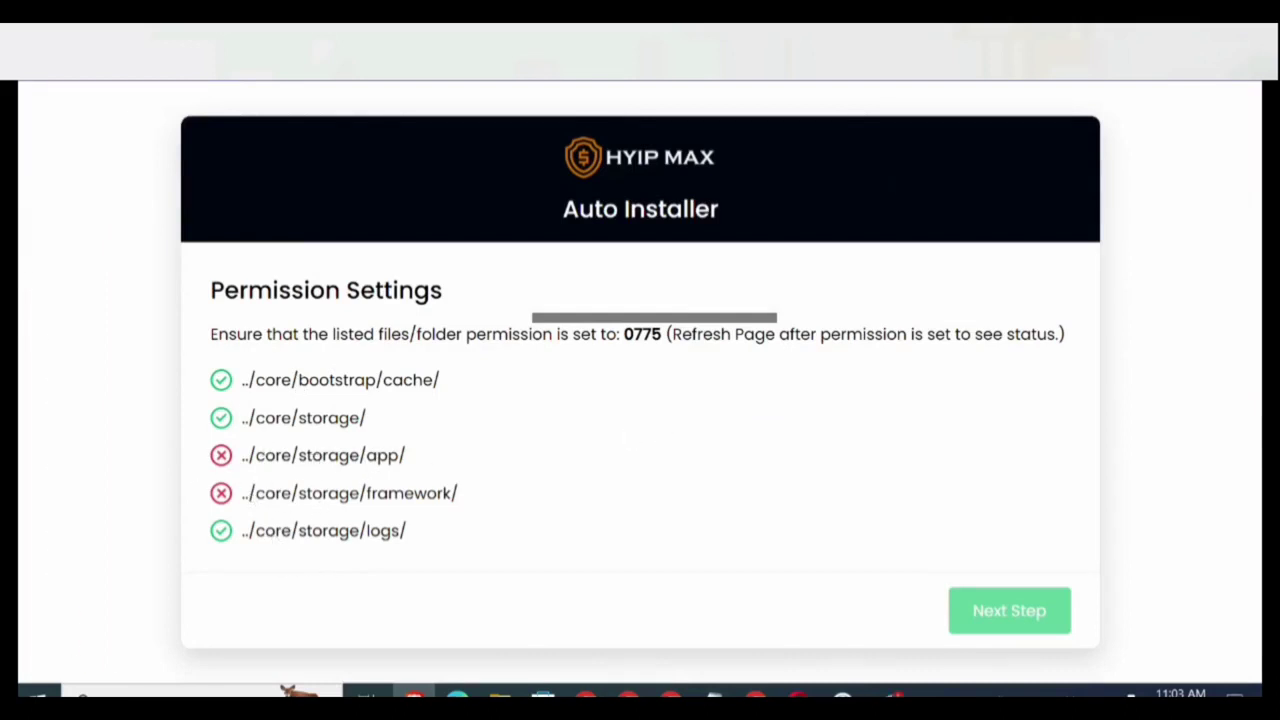
key("ctrl+Tab")
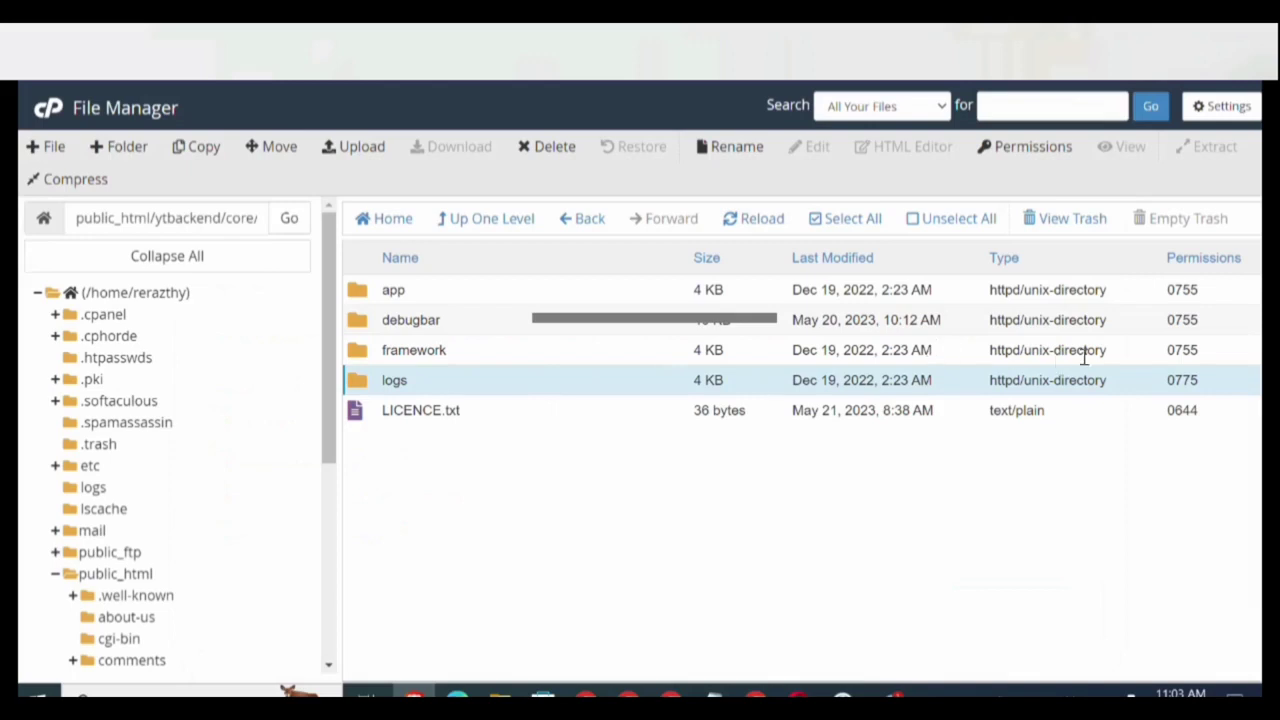
double_click(1184, 352)
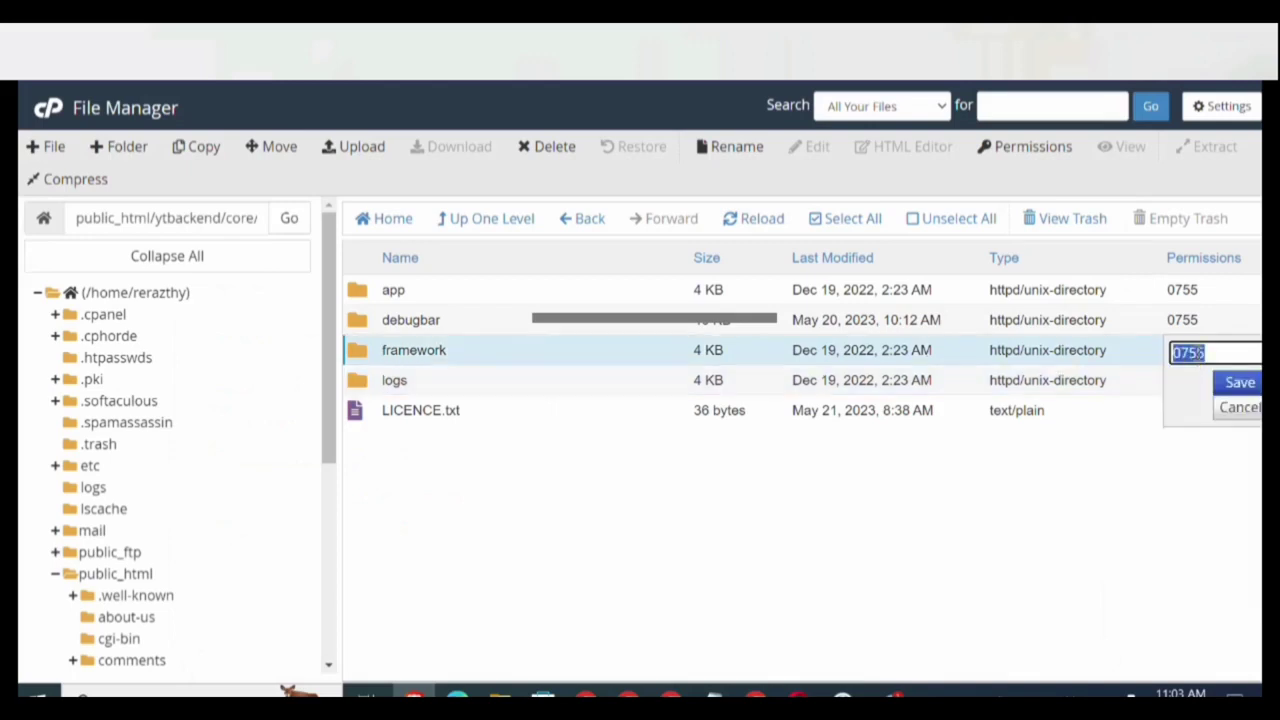
left_click(1199, 352)
left_click(1238, 383)
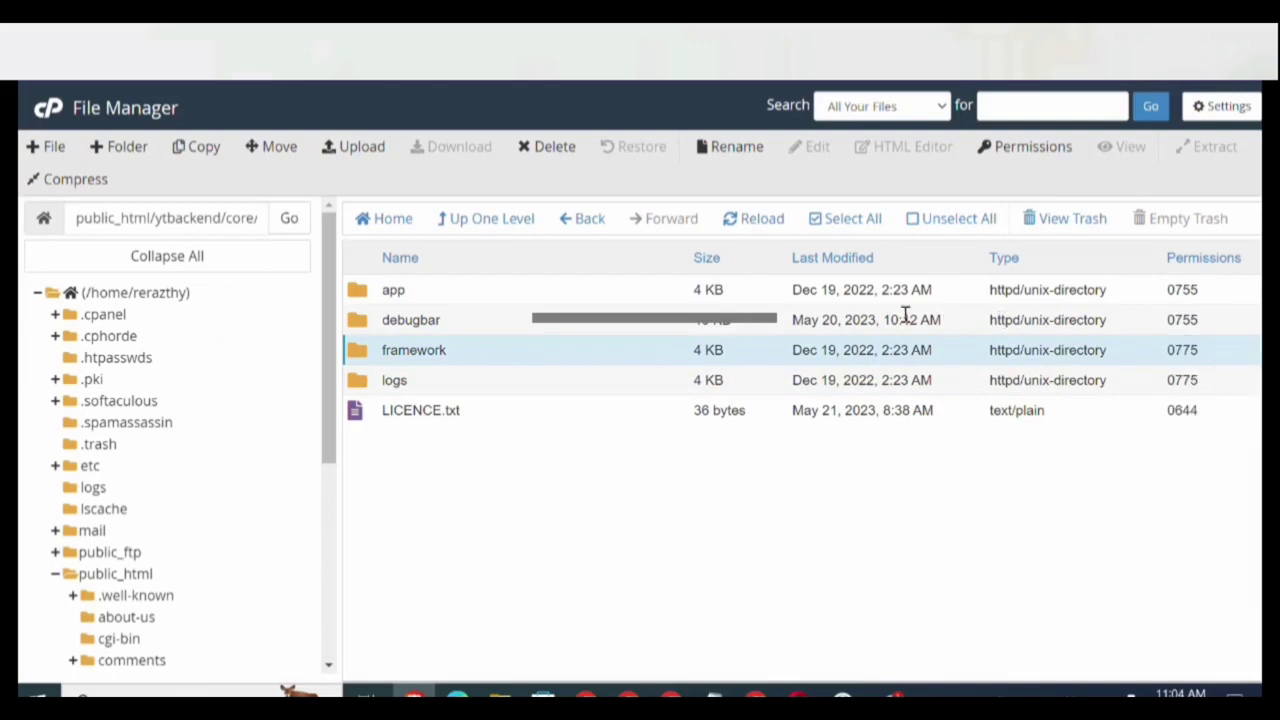
Set storage/app to 0775 and refresh the installer so all five folders pass.
double_click(1182, 290)
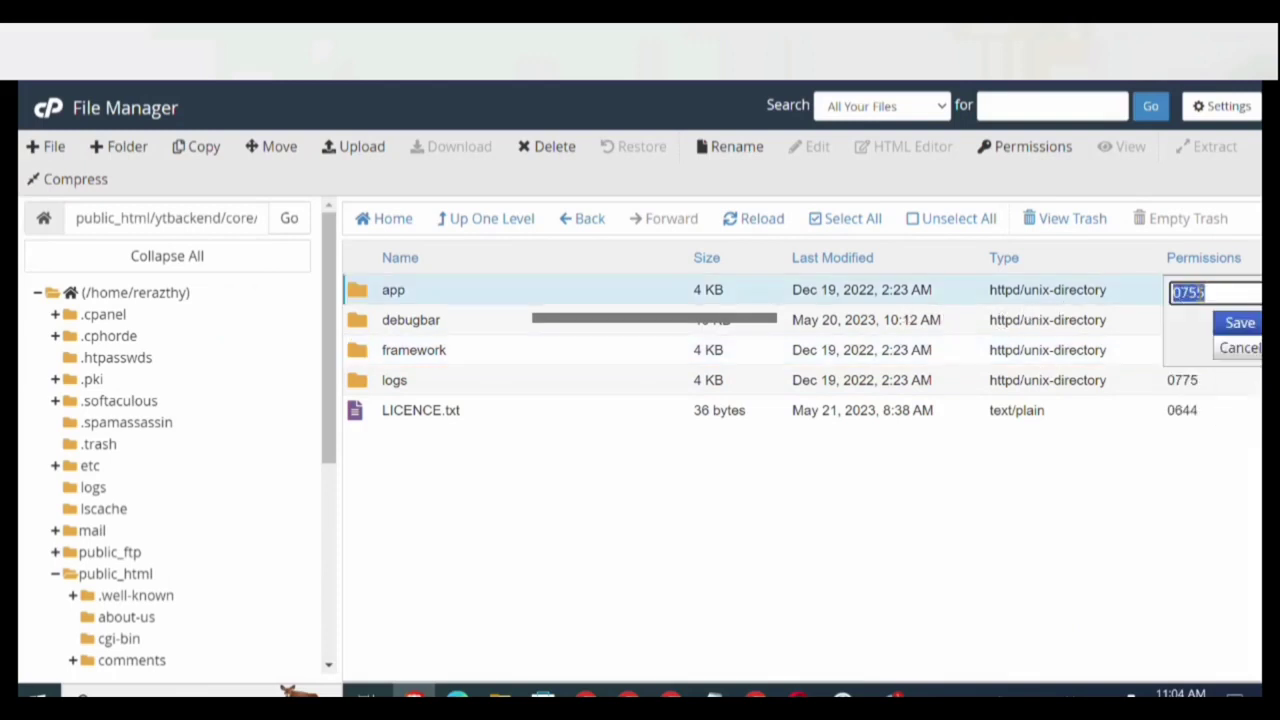
left_click(1201, 292)
left_click(1239, 322)
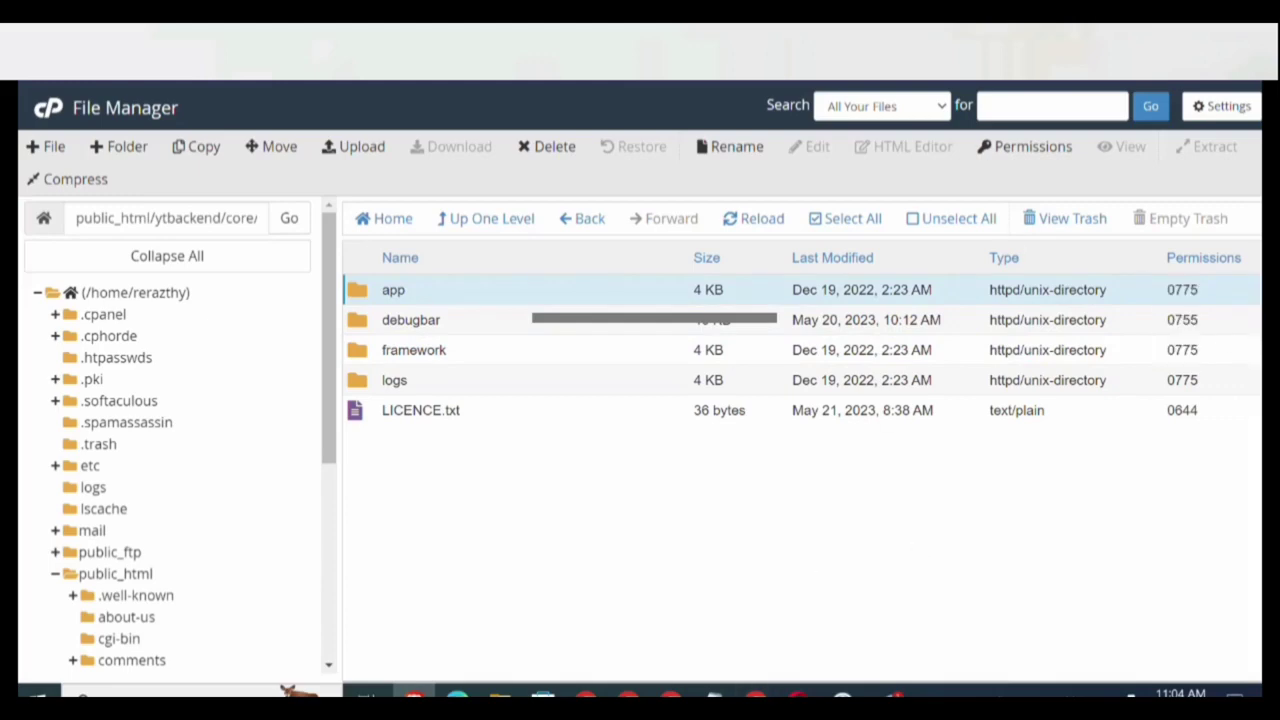
key("ctrl+Tab")
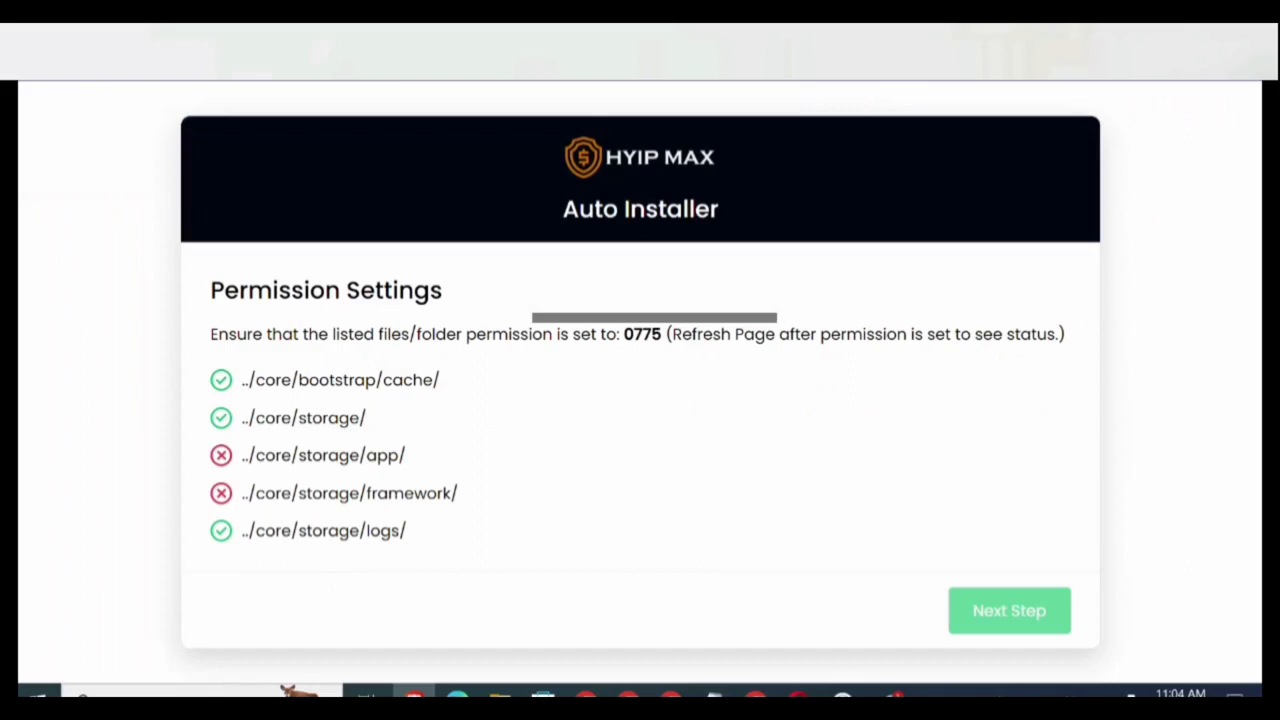
key("F5")
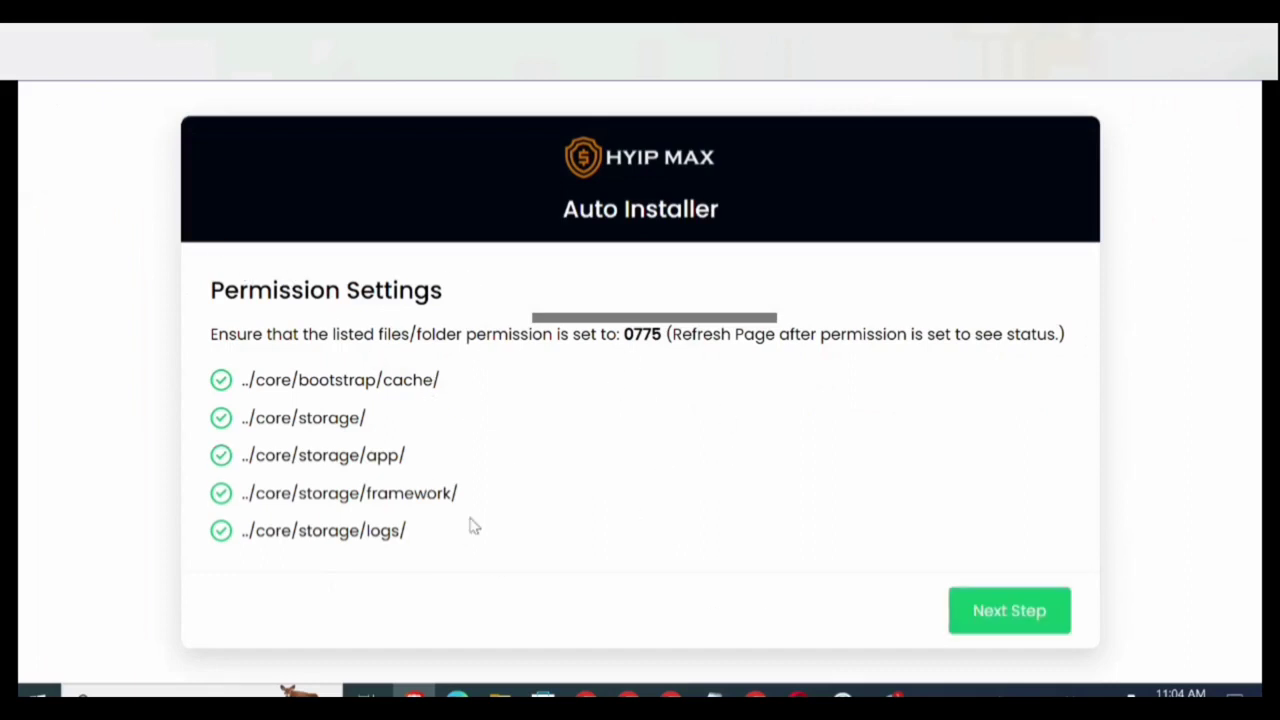
Advance to the database and admin setup form and enter localhost as Database host.
left_click(995, 612)
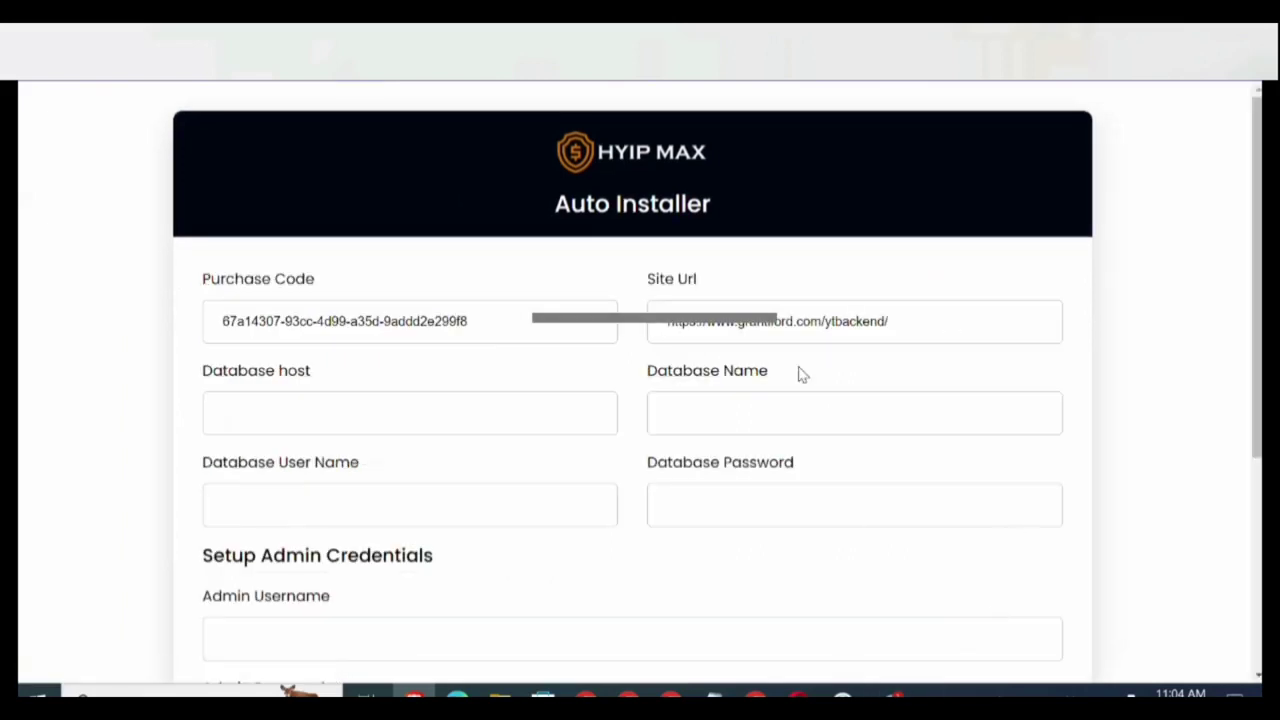
left_click(393, 402)
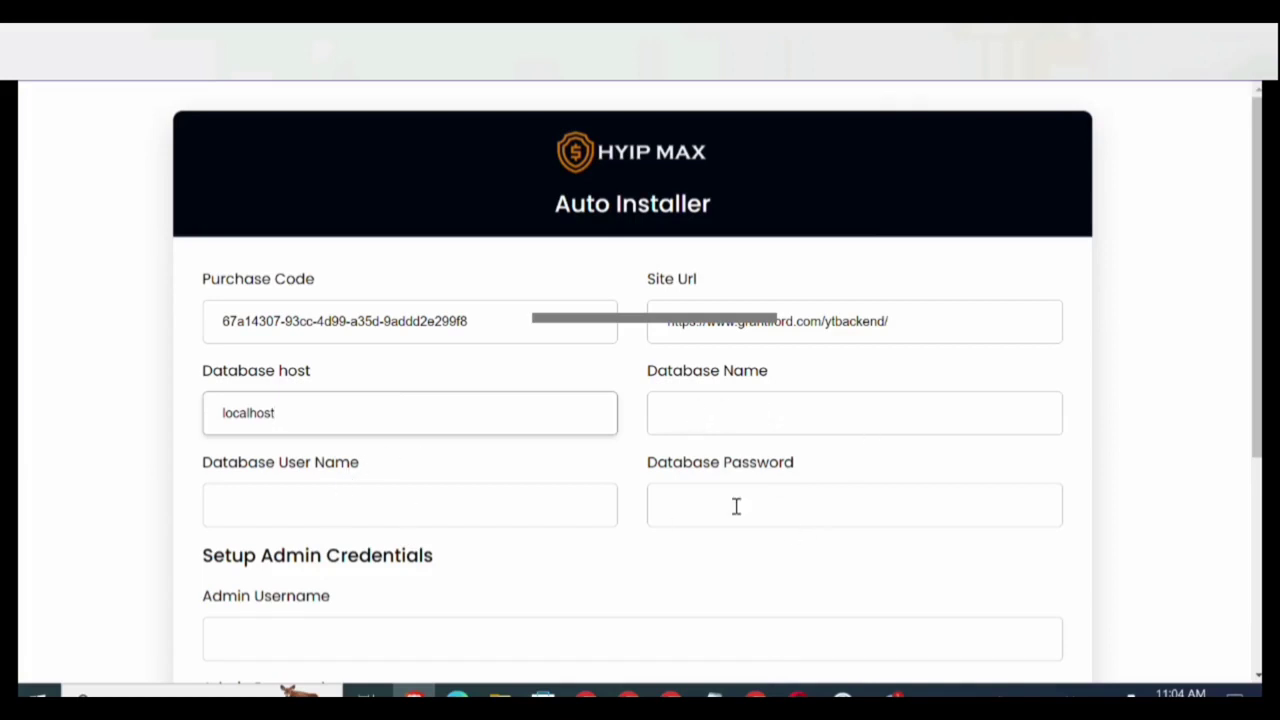
Return to the cPanel home page and launch the MySQL Database Wizard.
key("ctrl+Tab")
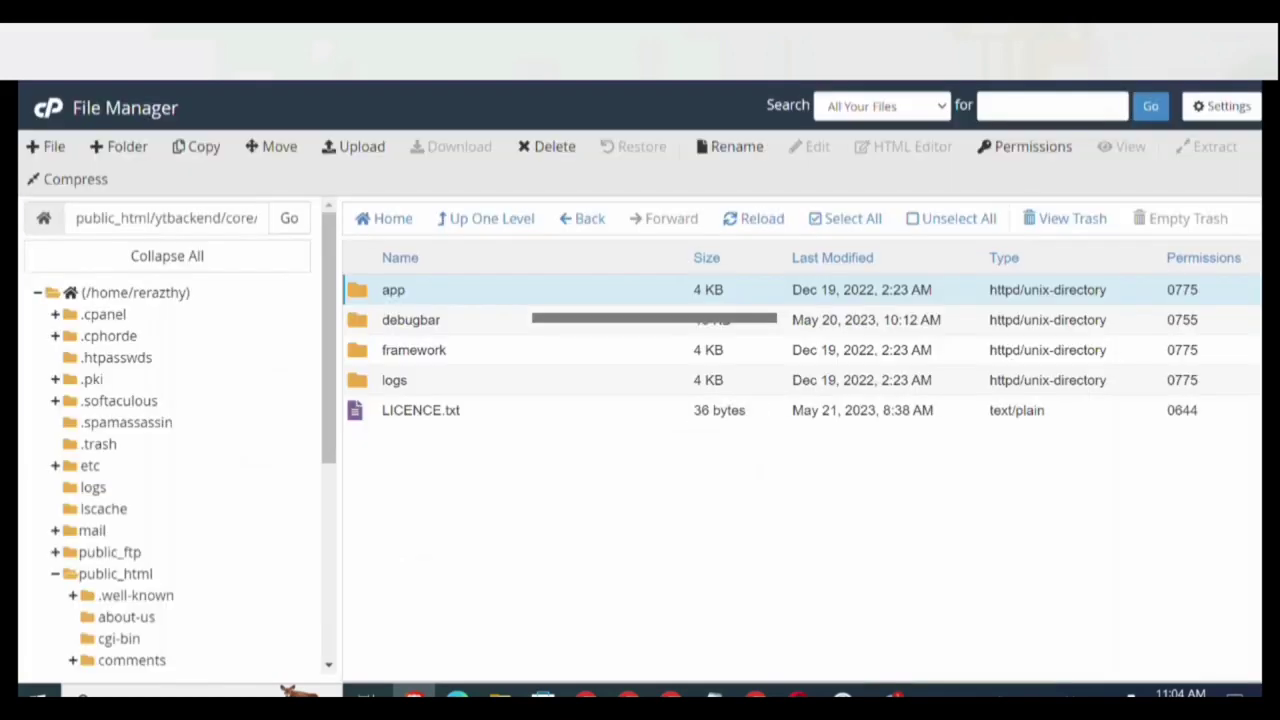
key("ctrl+Tab")
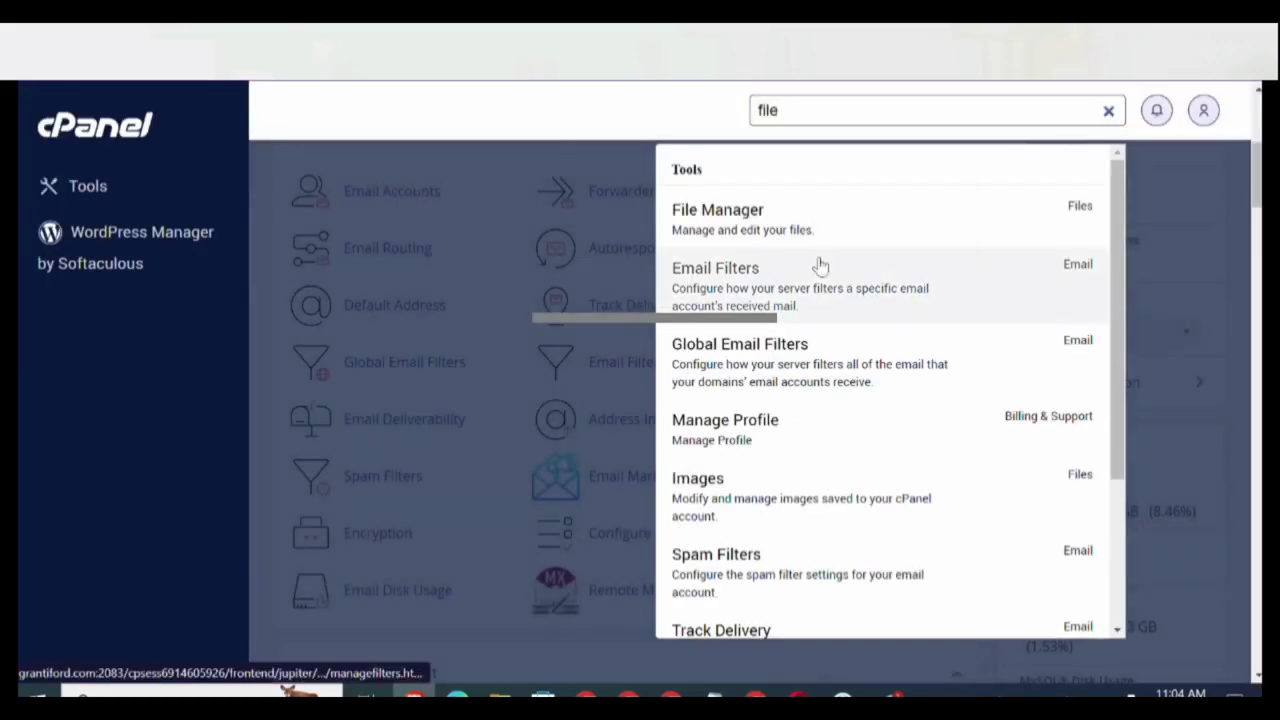
left_click(1108, 110)
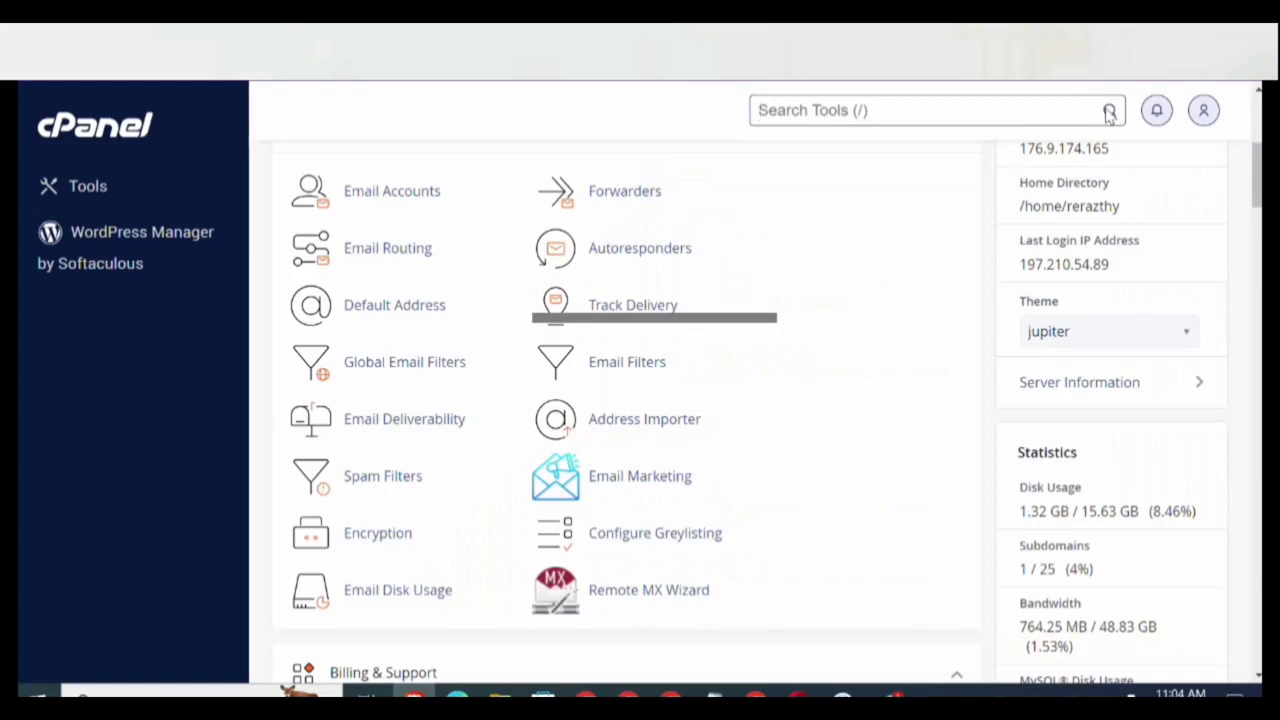
scroll(1108, 113, "down", 15)
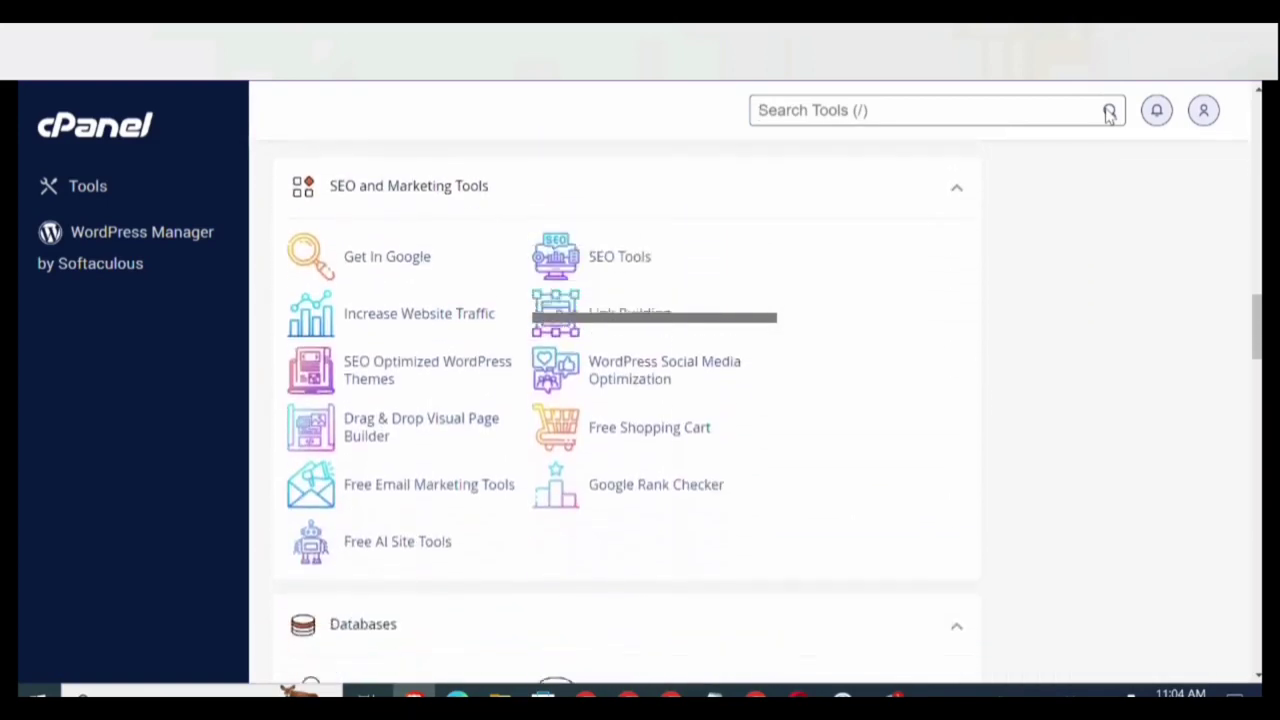
scroll(1108, 113, "down", 4)
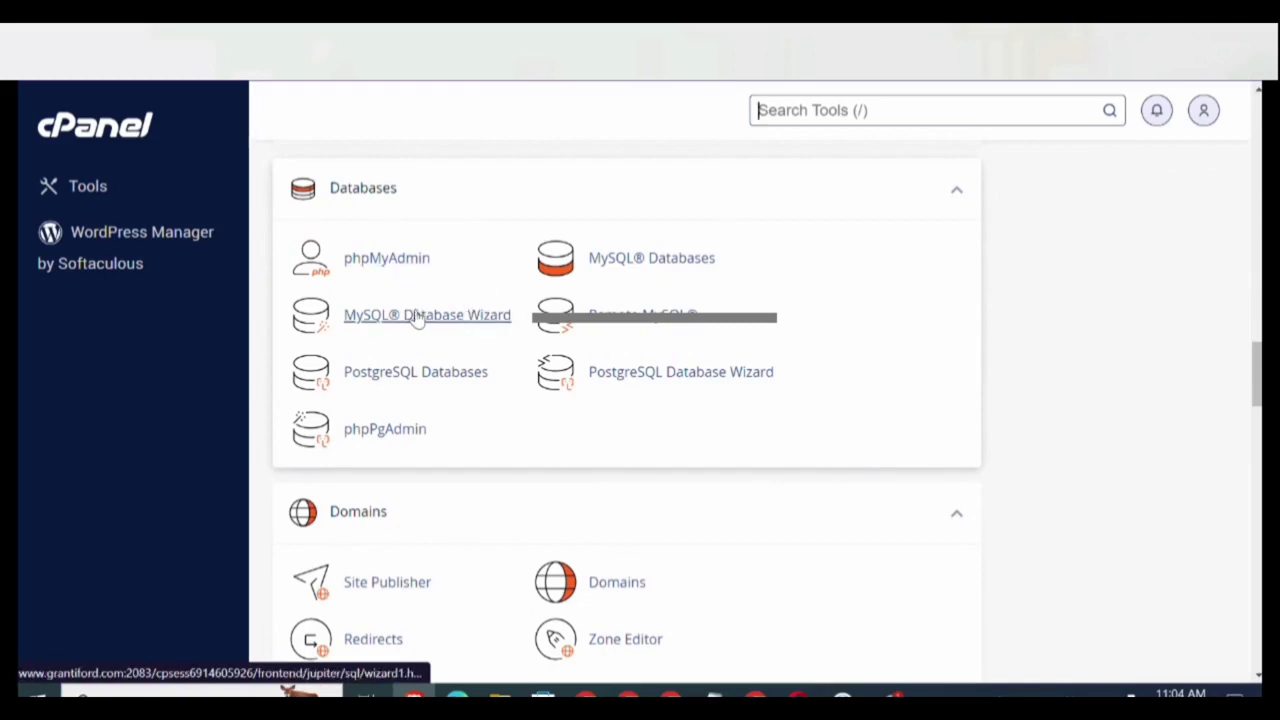
left_click(418, 316)
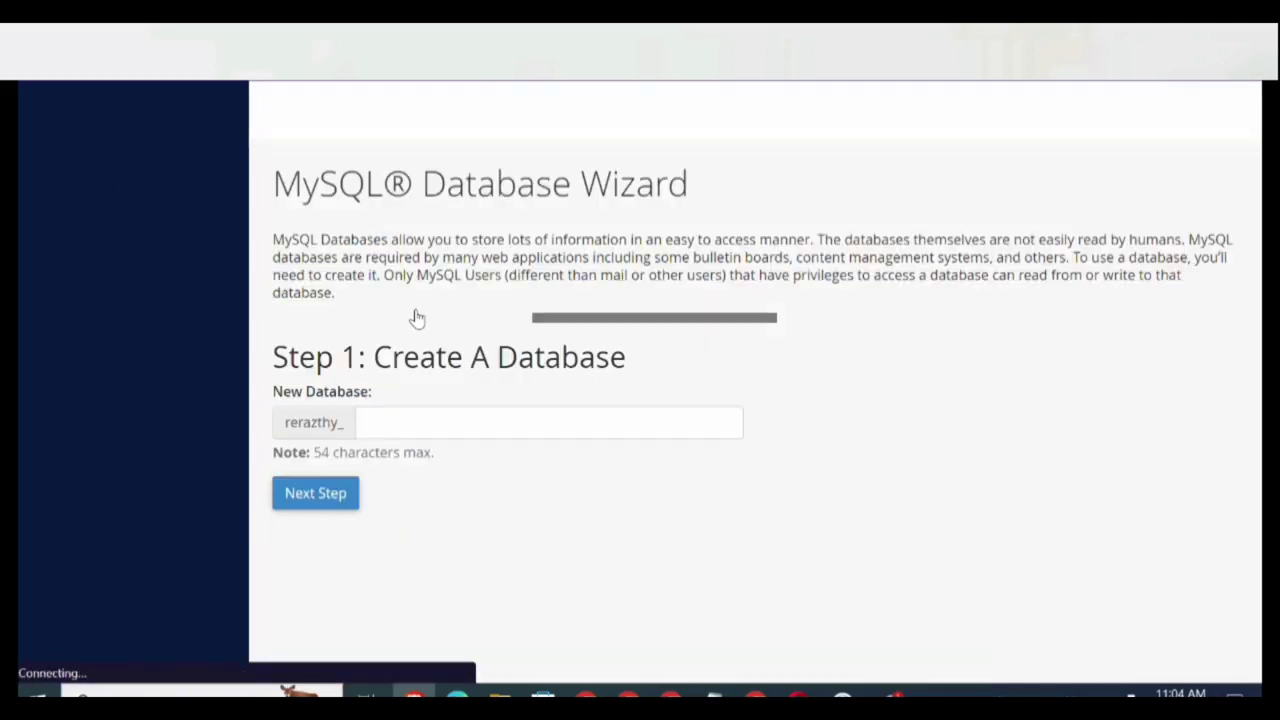
Create the database named ytddbb and continue to the database user step.
left_click(421, 415)
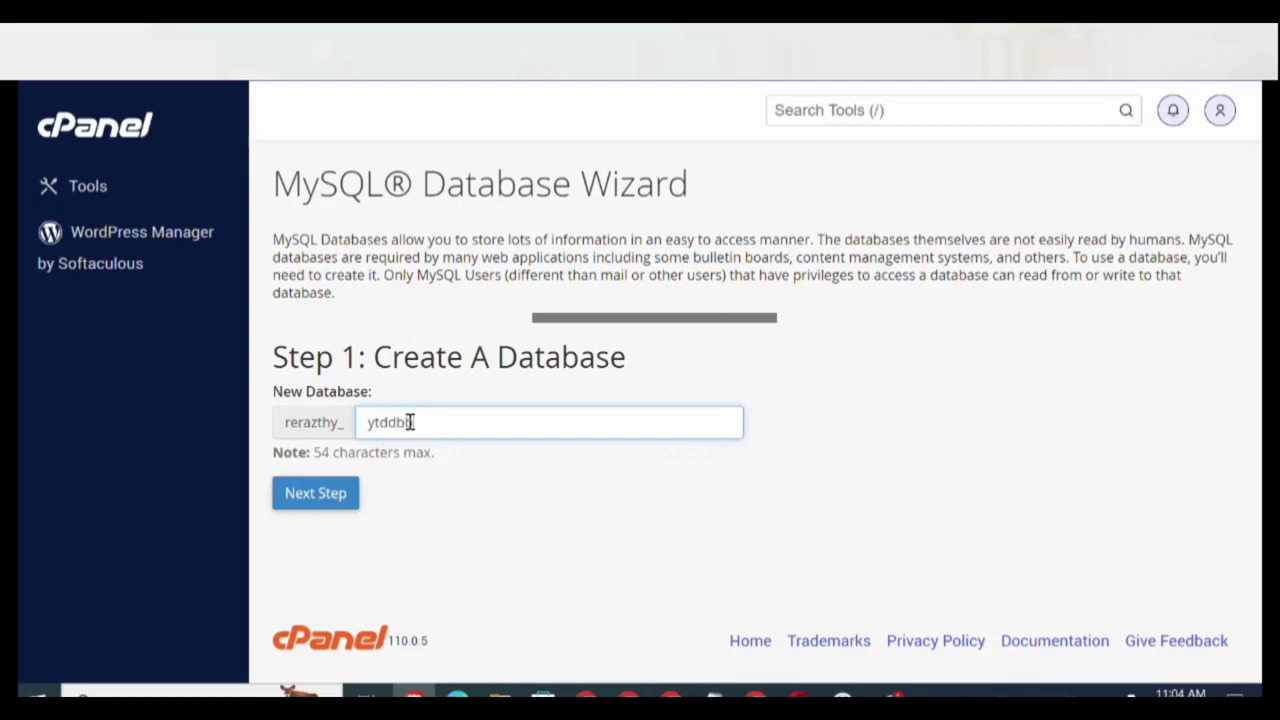
left_click(308, 505)
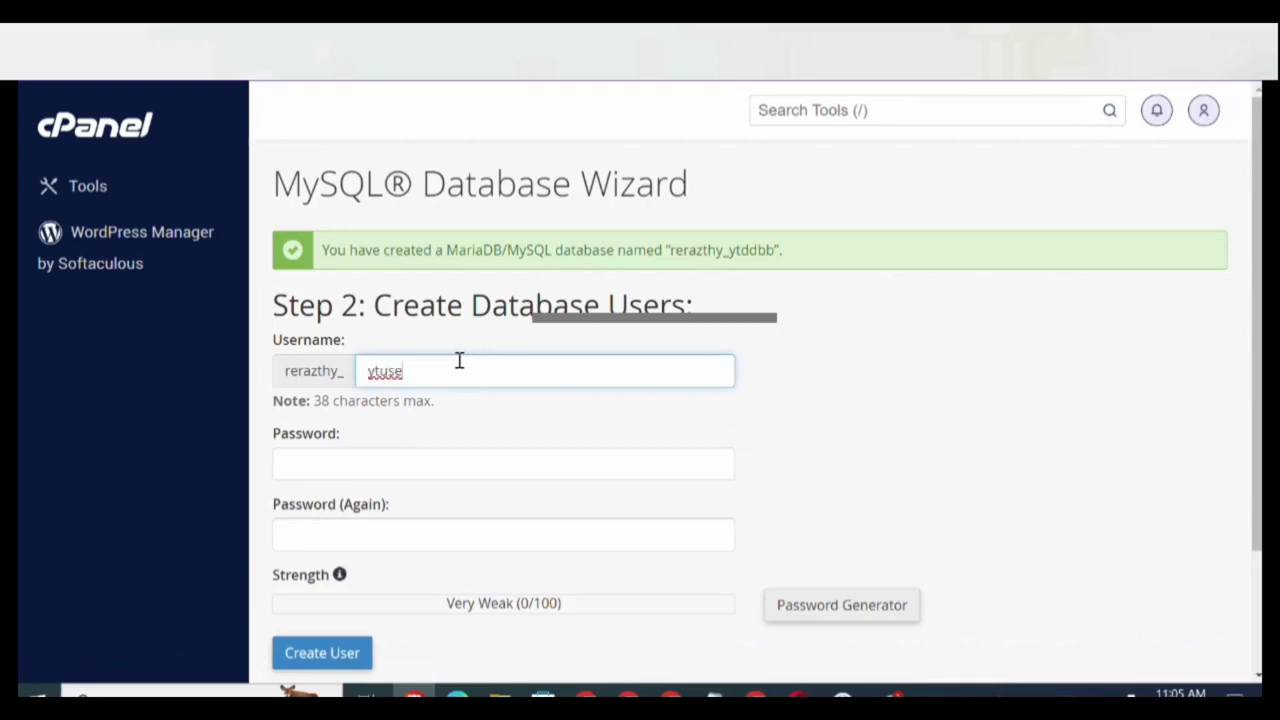
Give user ytuserr a generated Very Strong password and paste it into the installer's Database Password.
type("rr")
left_click(453, 463)
left_click(813, 614)
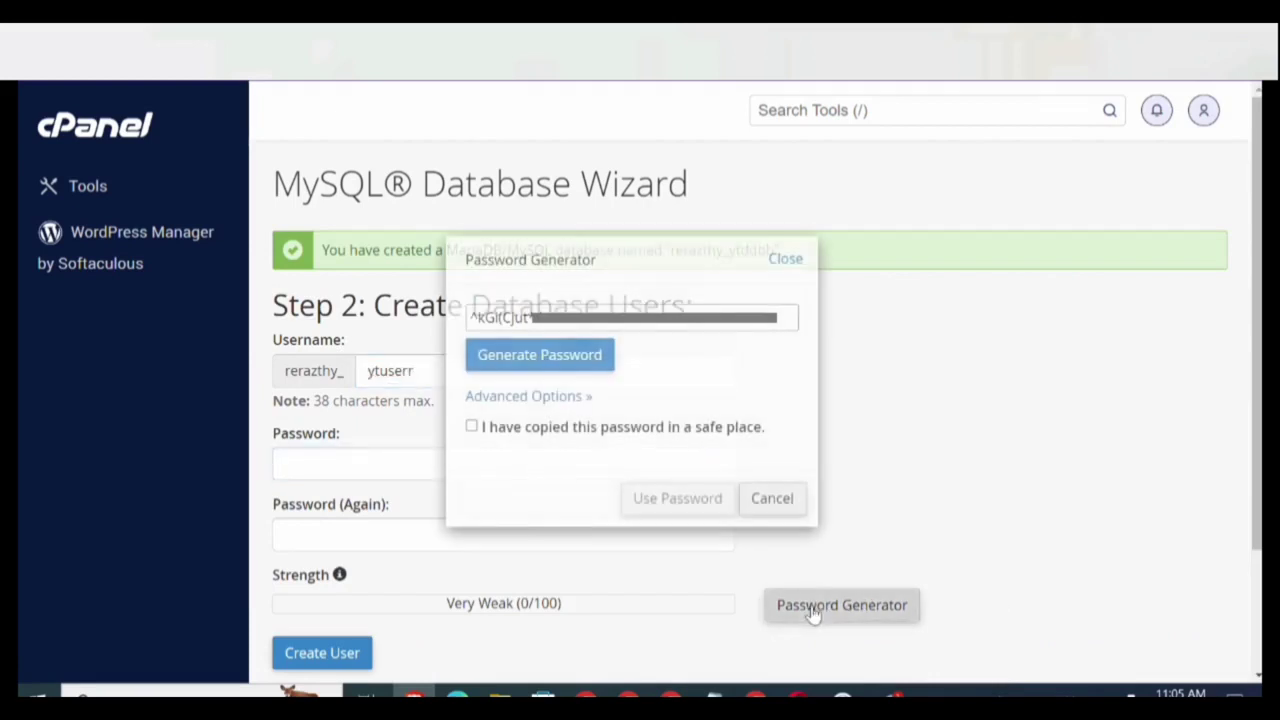
left_click(497, 366)
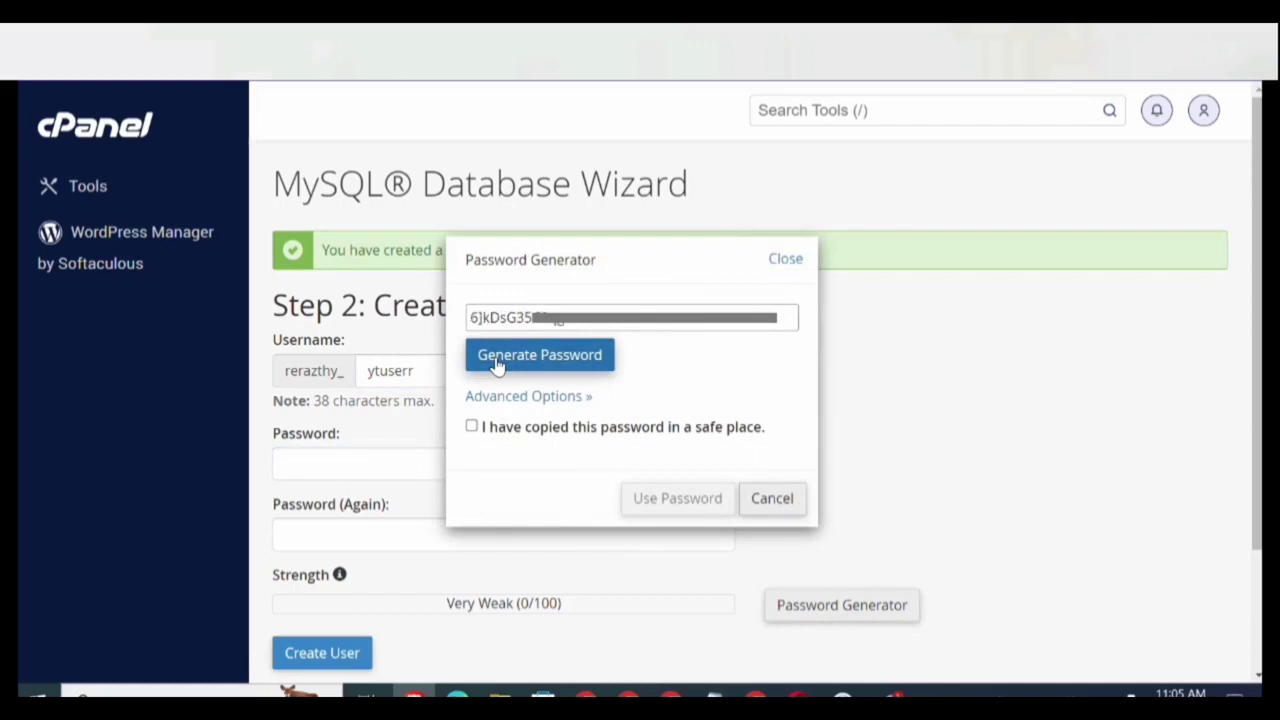
left_click(505, 318)
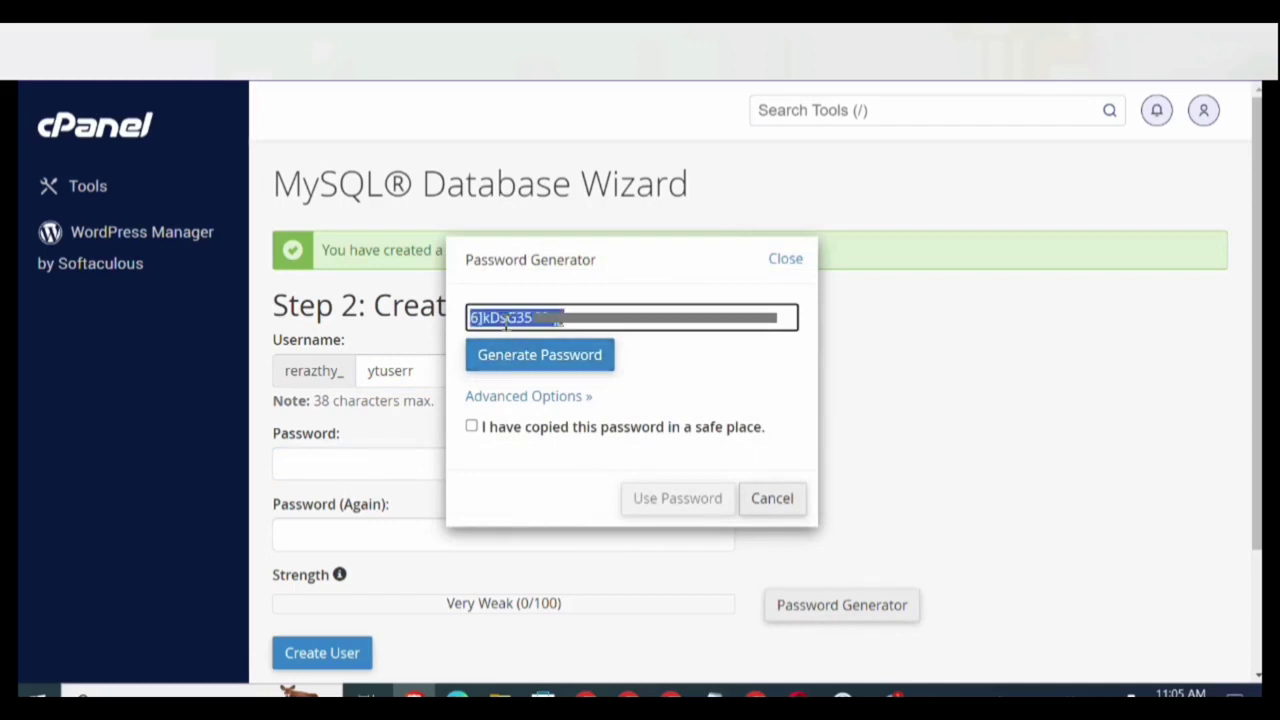
left_click(471, 426)
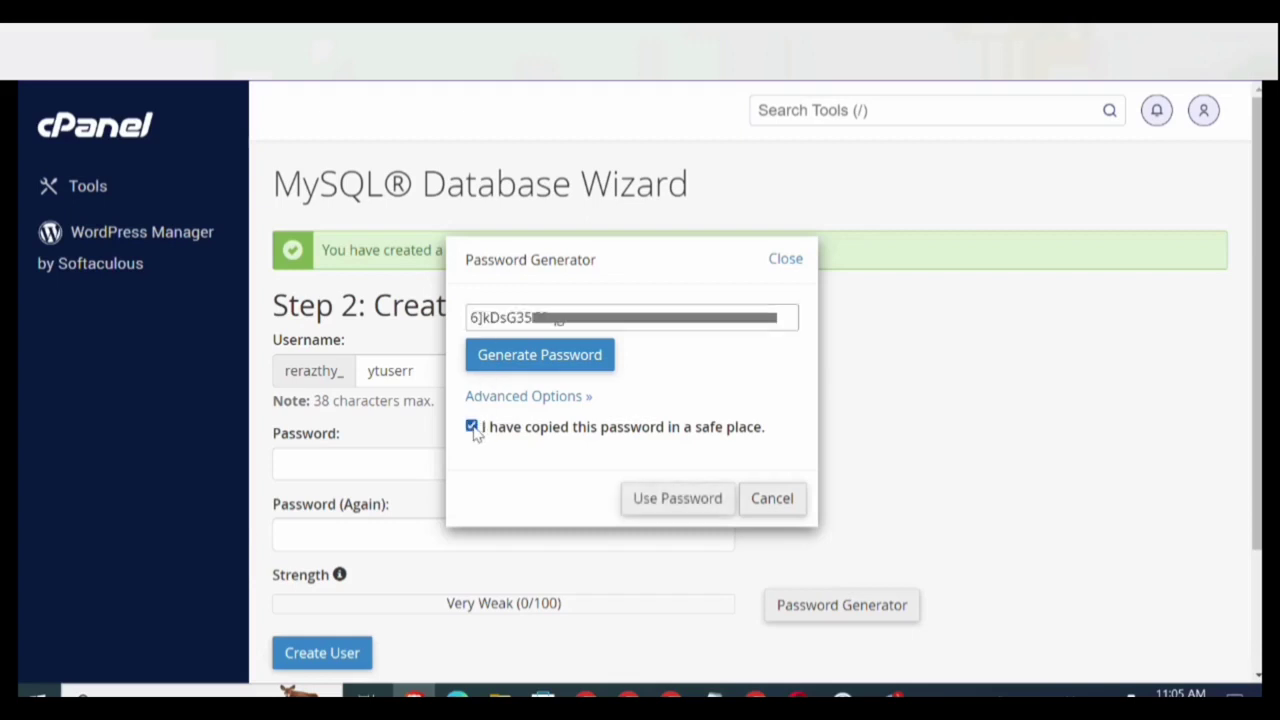
left_click(656, 505)
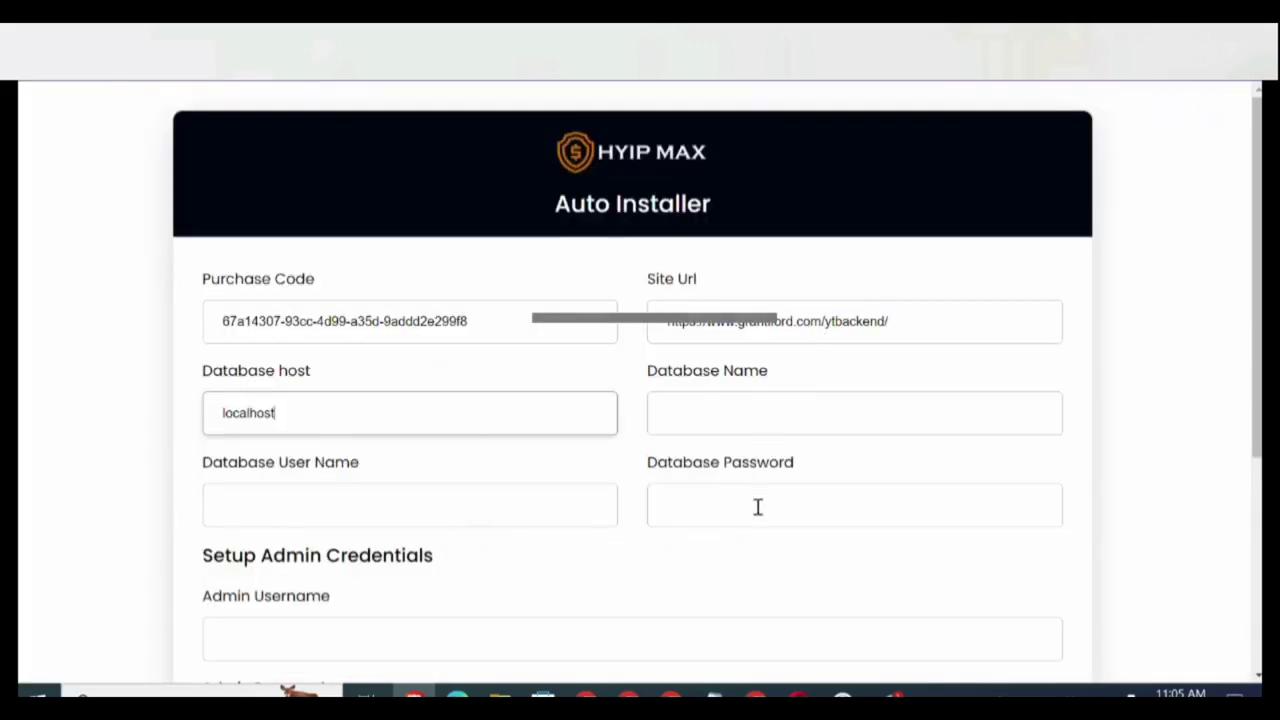
left_click(758, 507)
key("ctrl+v")
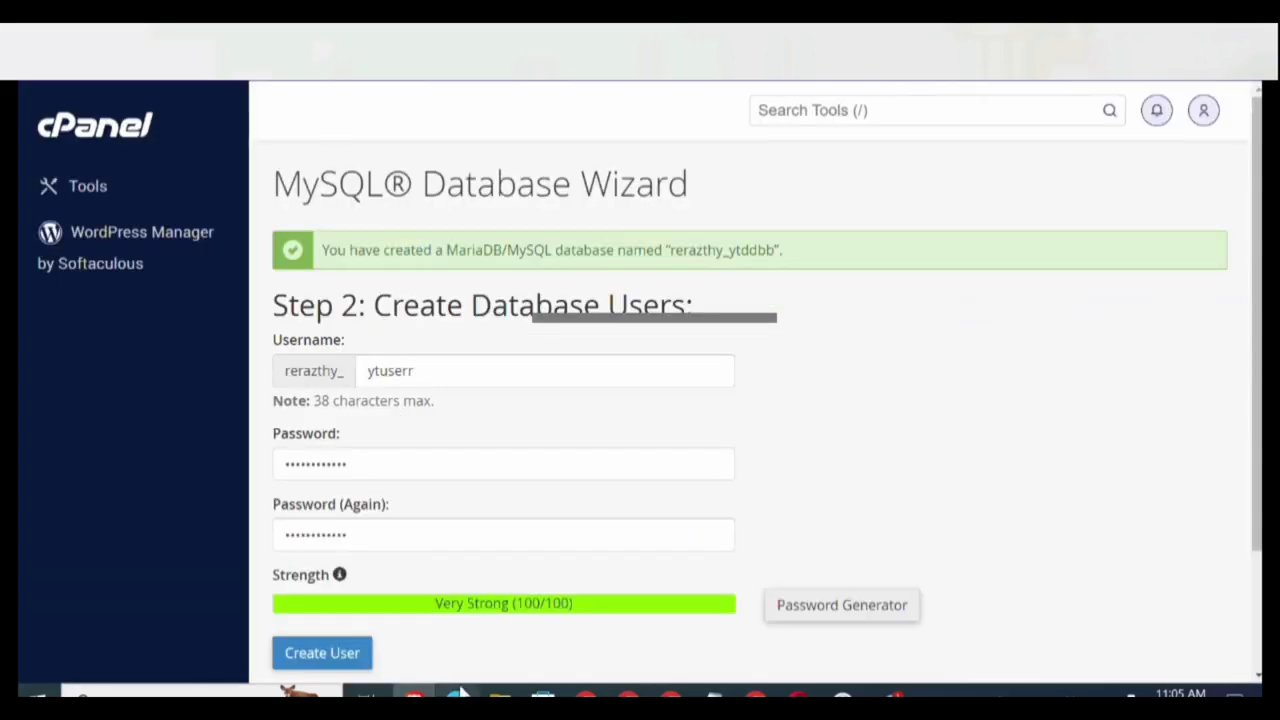
Create user rerazthy_ytuserr and paste its name into the installer's Database User Name.
left_click(339, 655)
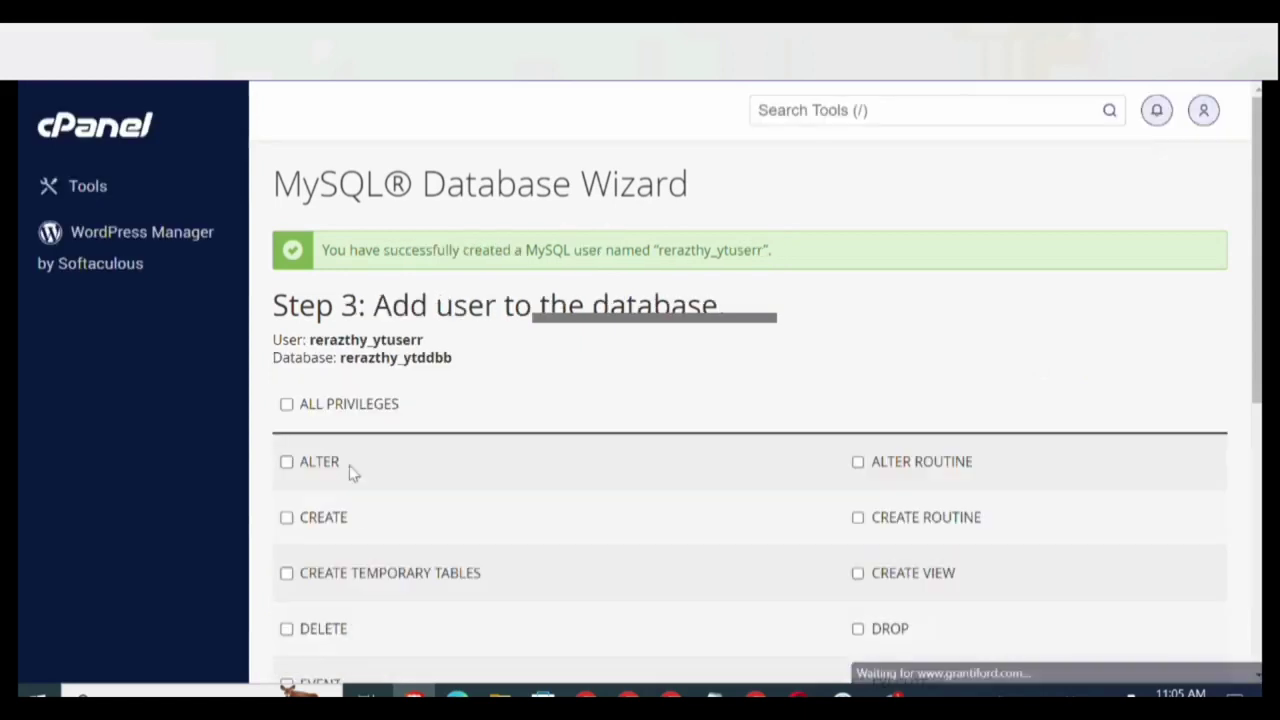
left_click_drag(310, 340, 423, 338)
key("ctrl+c")
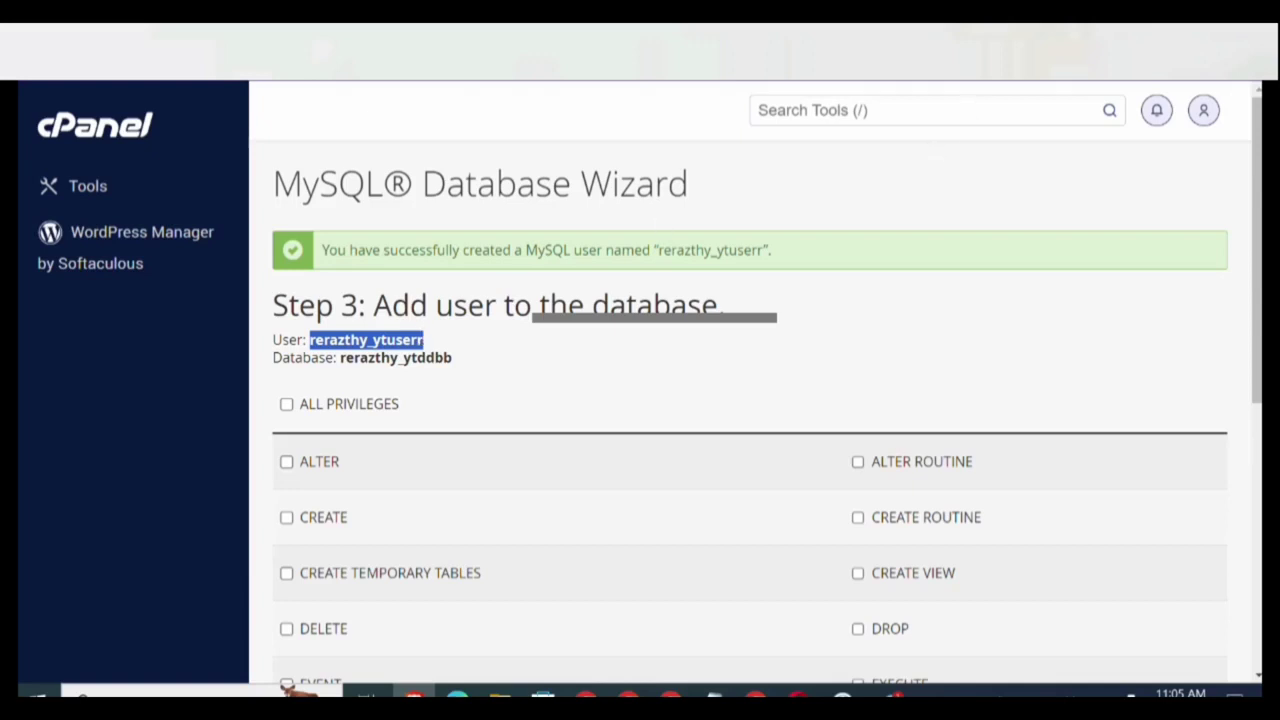
key("ctrl+Tab")
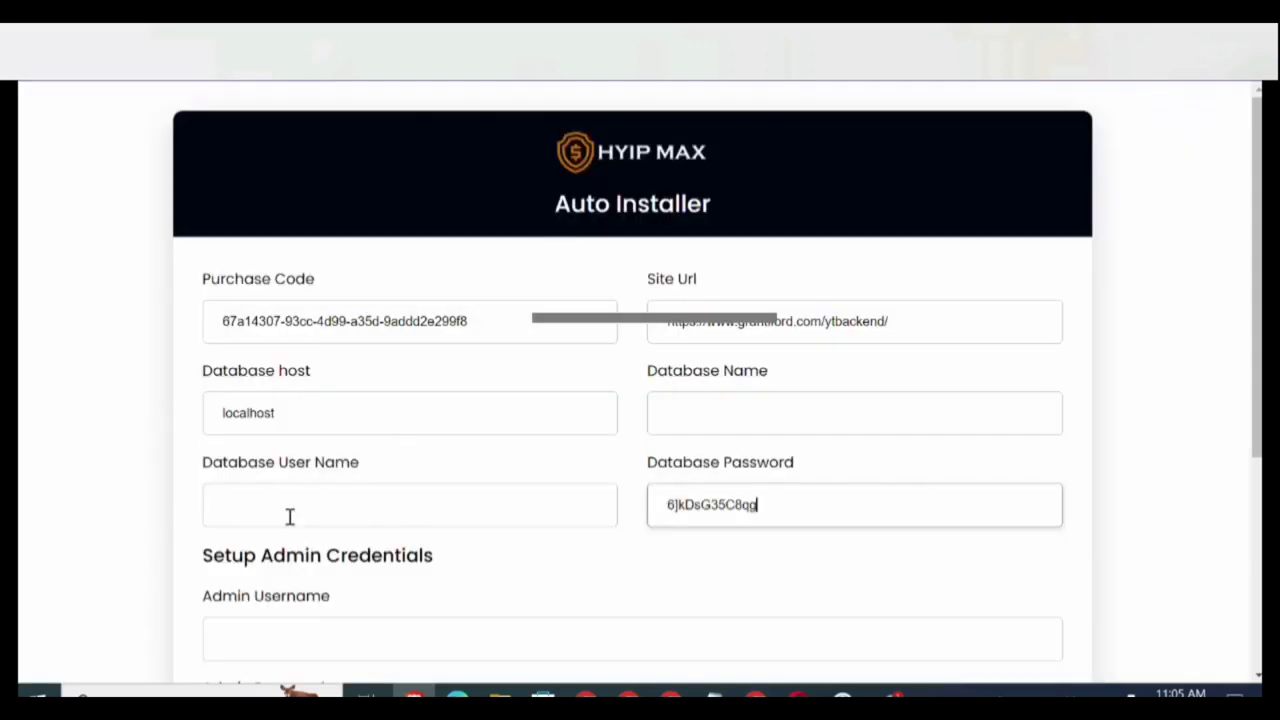
left_click(290, 516)
key("ctrl+v")
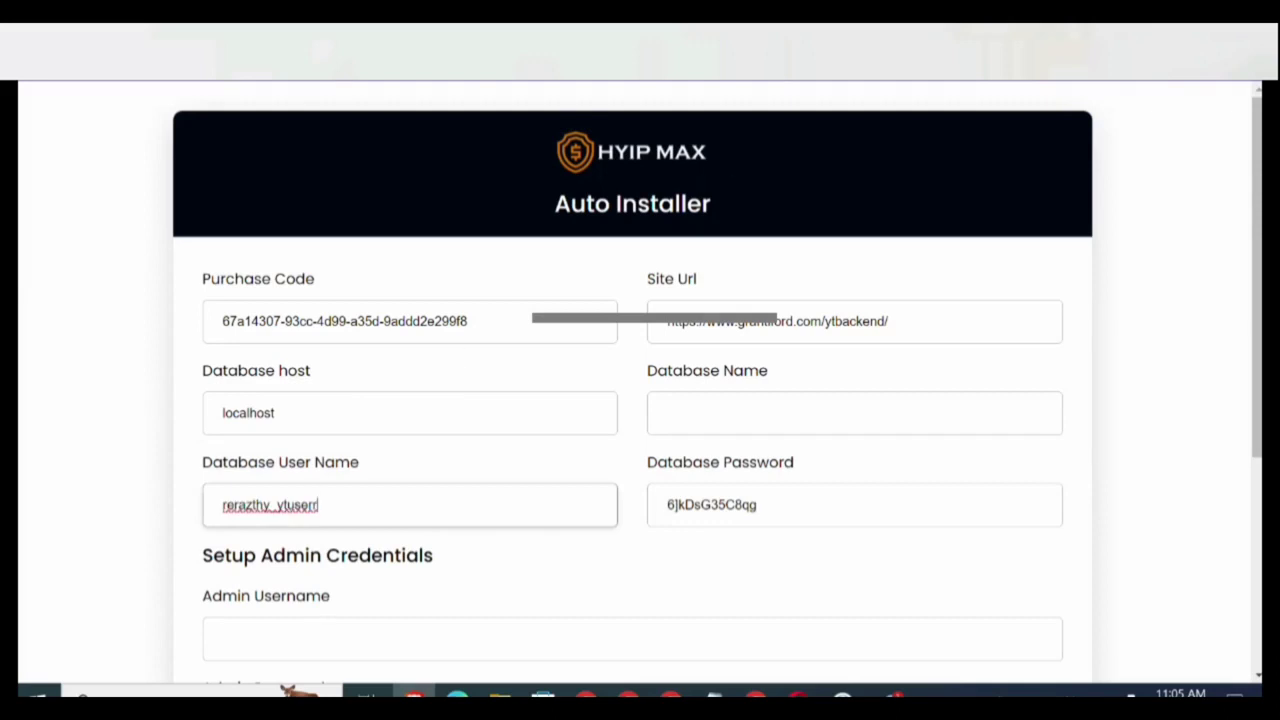
Paste the database name rerazthy_ytddbb into the installer's Database Name field.
key("ctrl+Tab")
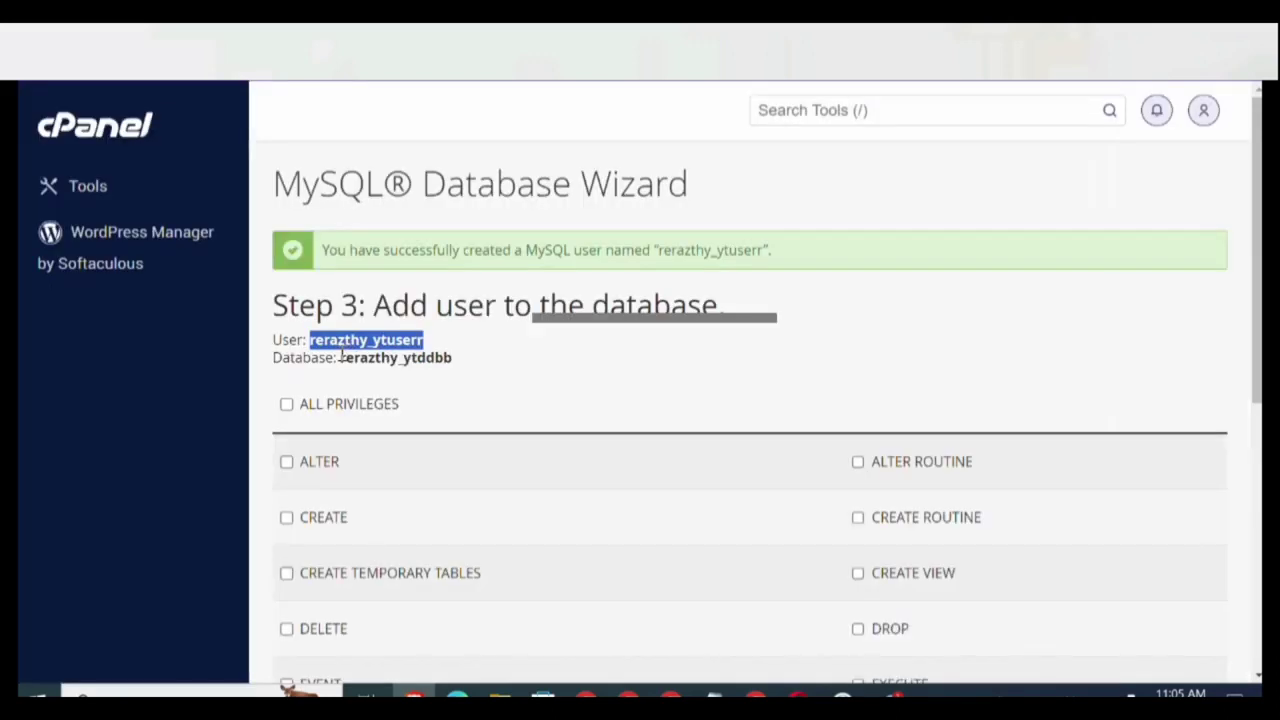
left_click_drag(340, 357, 453, 350)
key("ctrl+c")
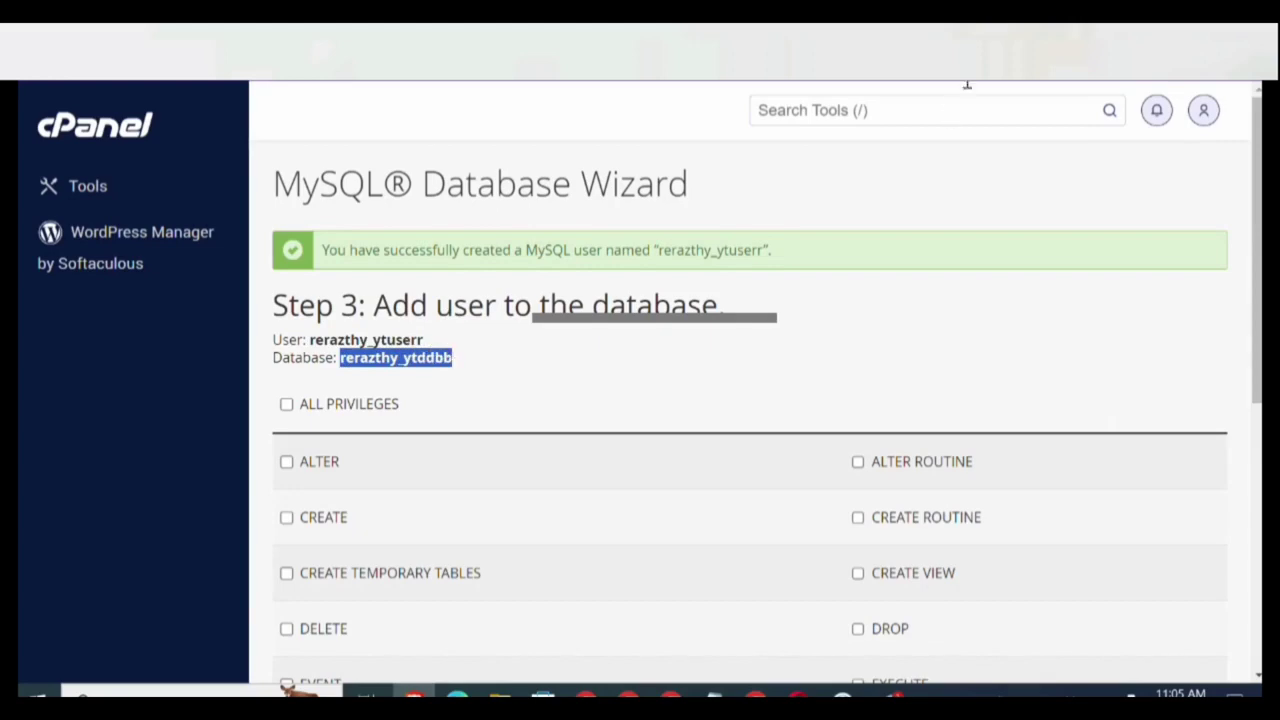
key("alt+Tab")
key("super+Down")
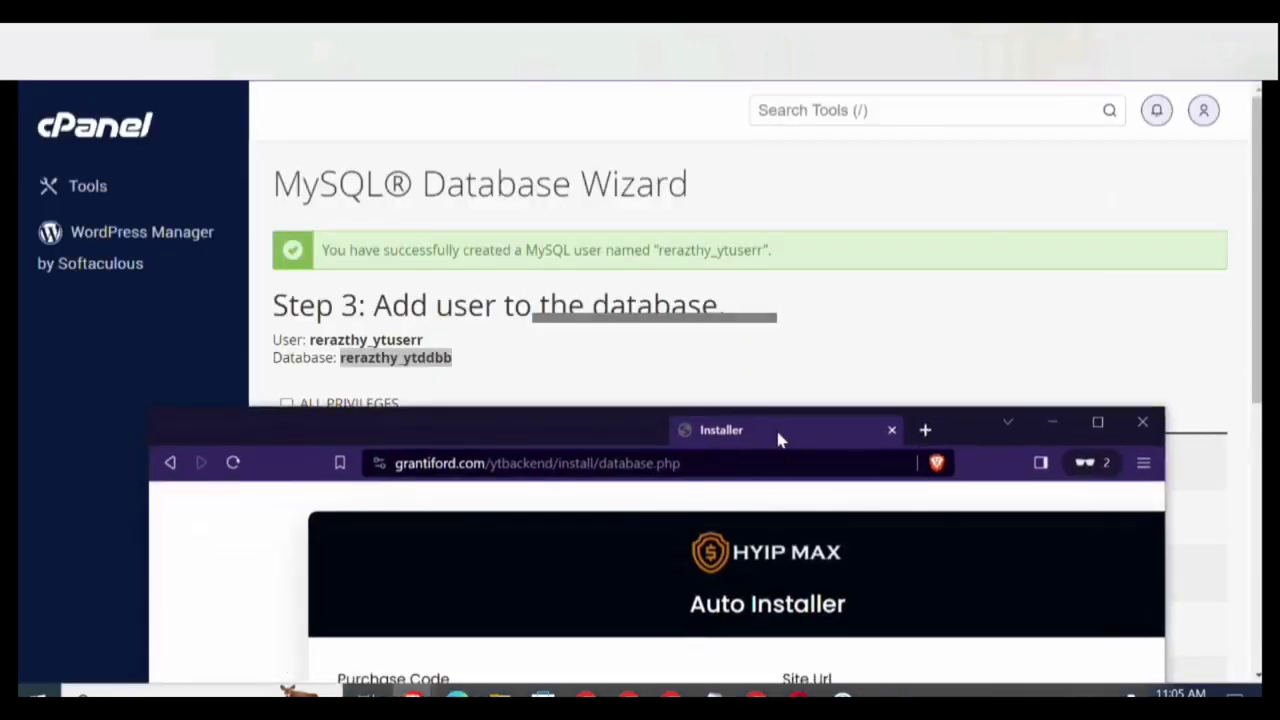
key("alt+Tab")
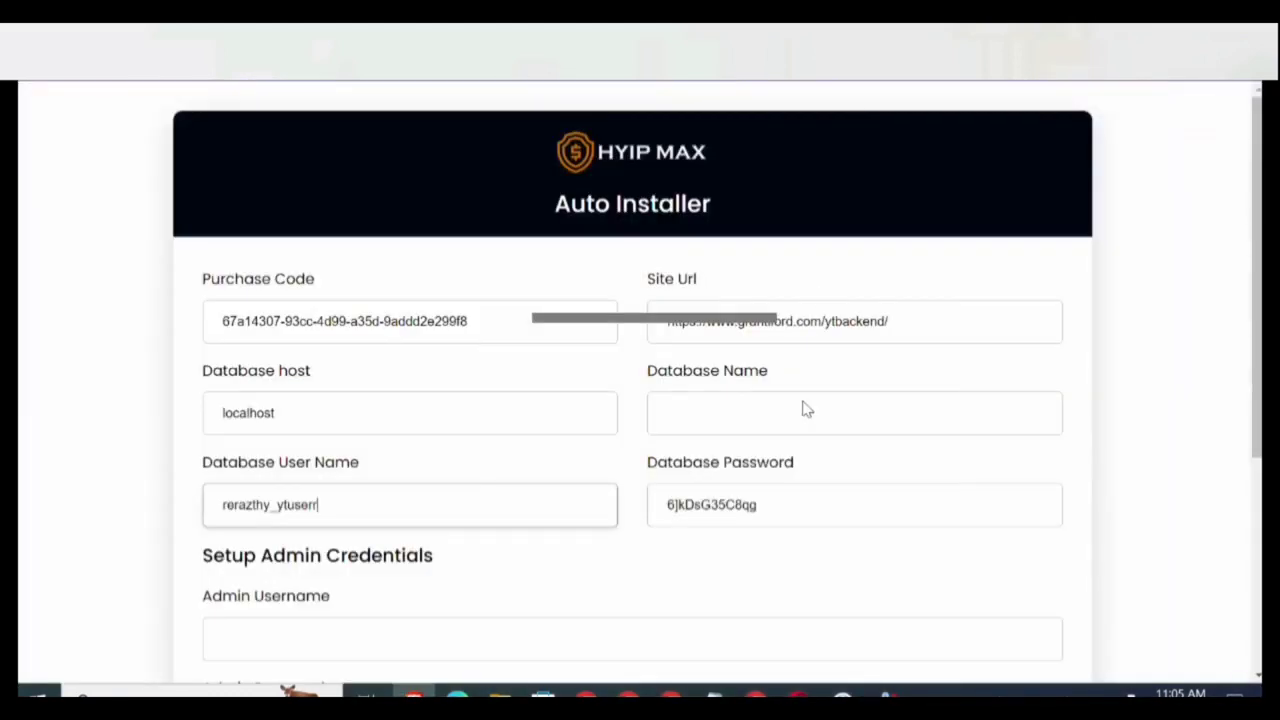
left_click(767, 414)
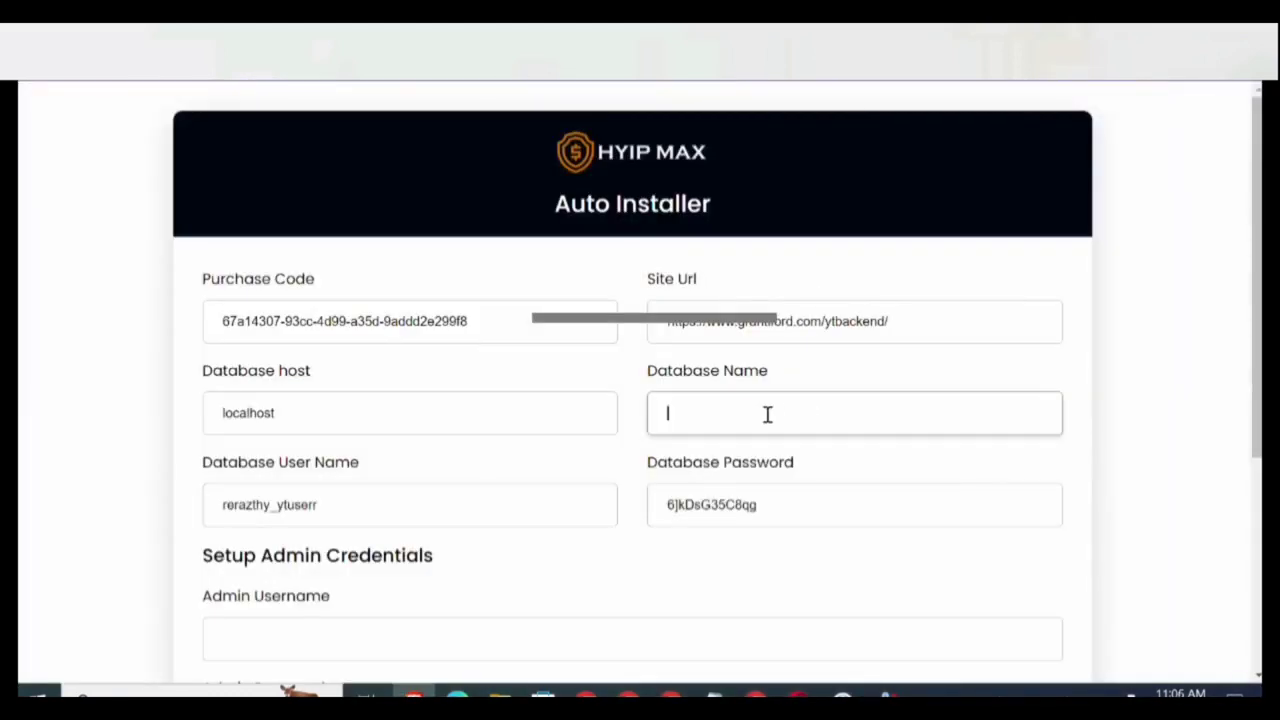
key("ctrl+v")
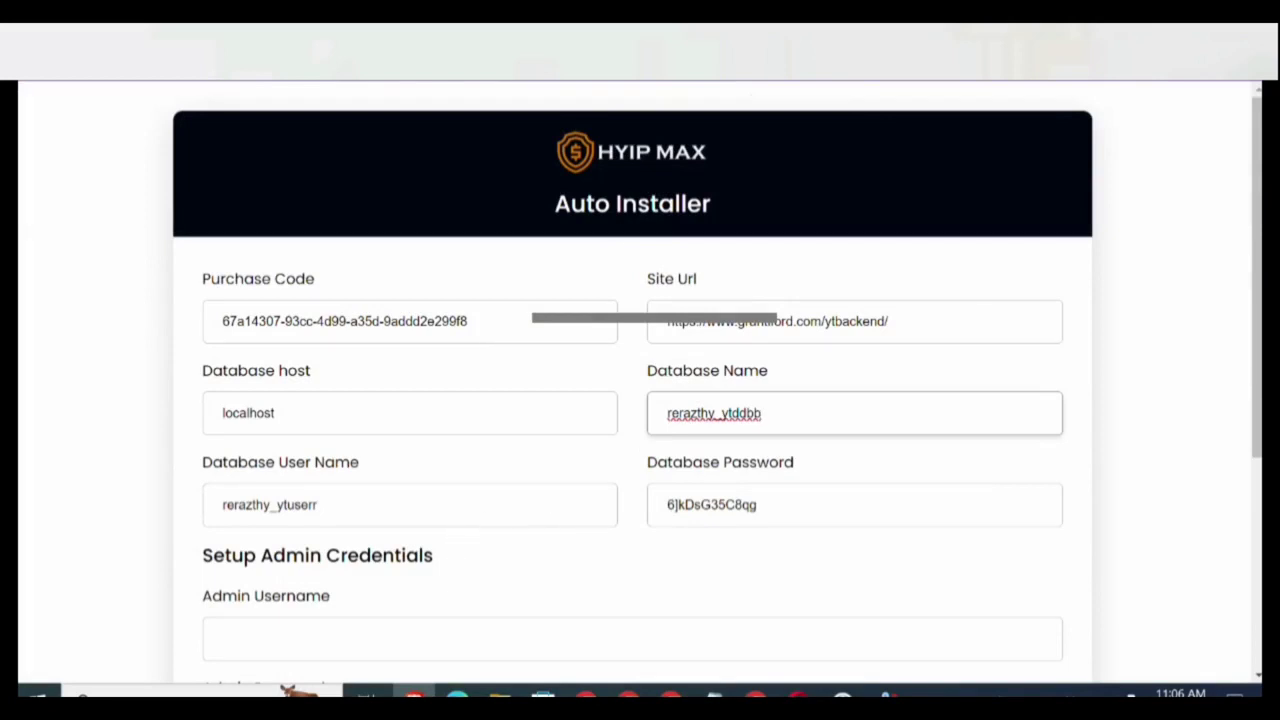
key("ctrl+Tab")
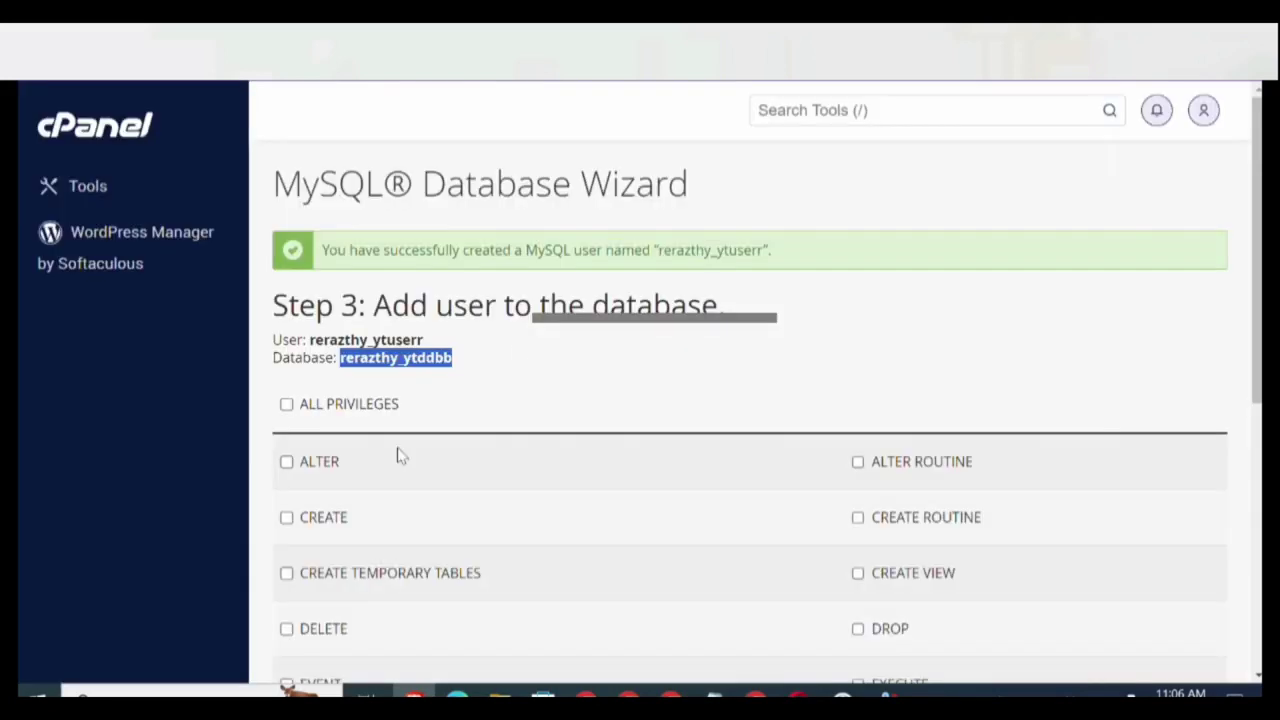
Tick ALL PRIVILEGES and paste the user and database names into the Notepad note.
left_click(288, 405)
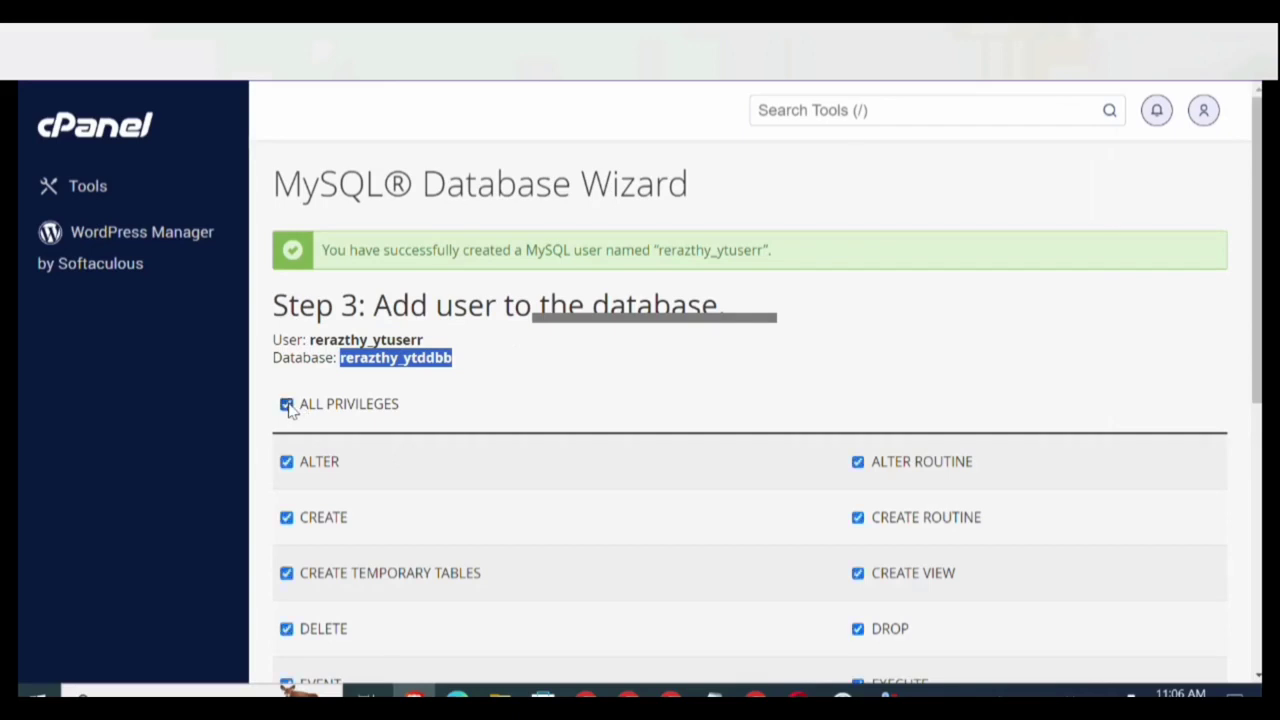
left_click_drag(272, 341, 457, 372)
key("ctrl+c")
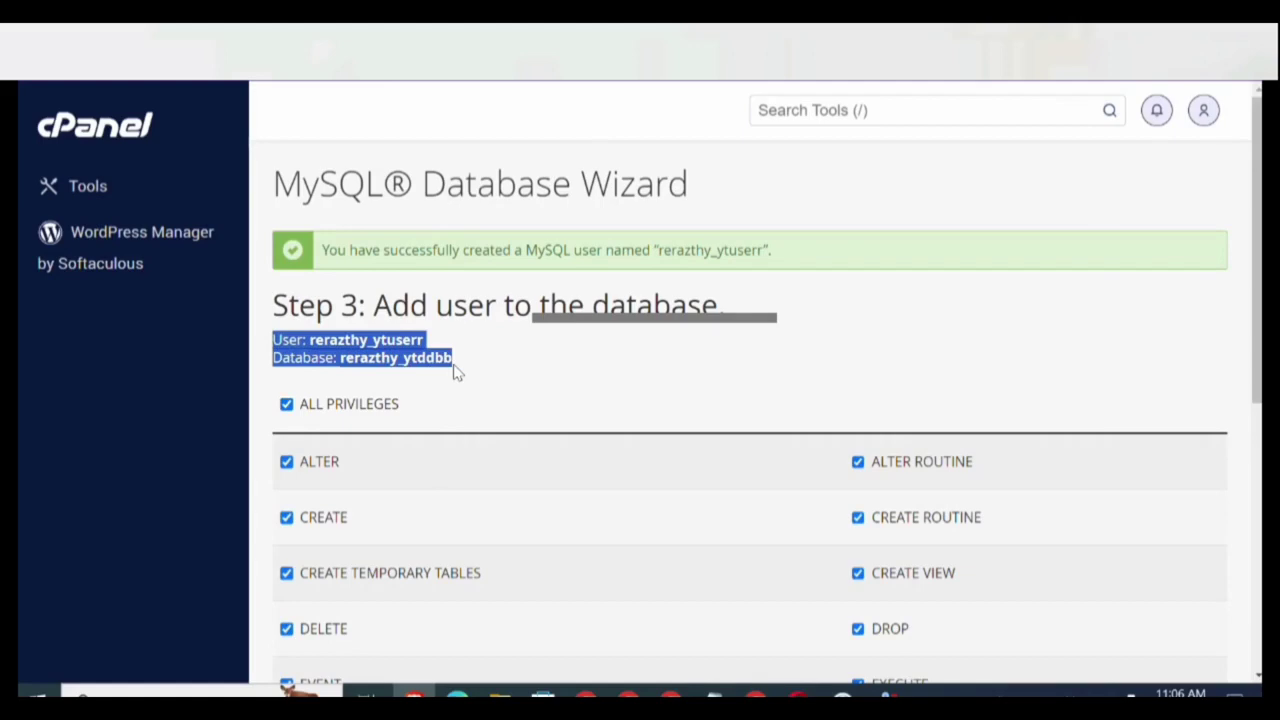
mouse_move(712, 695)
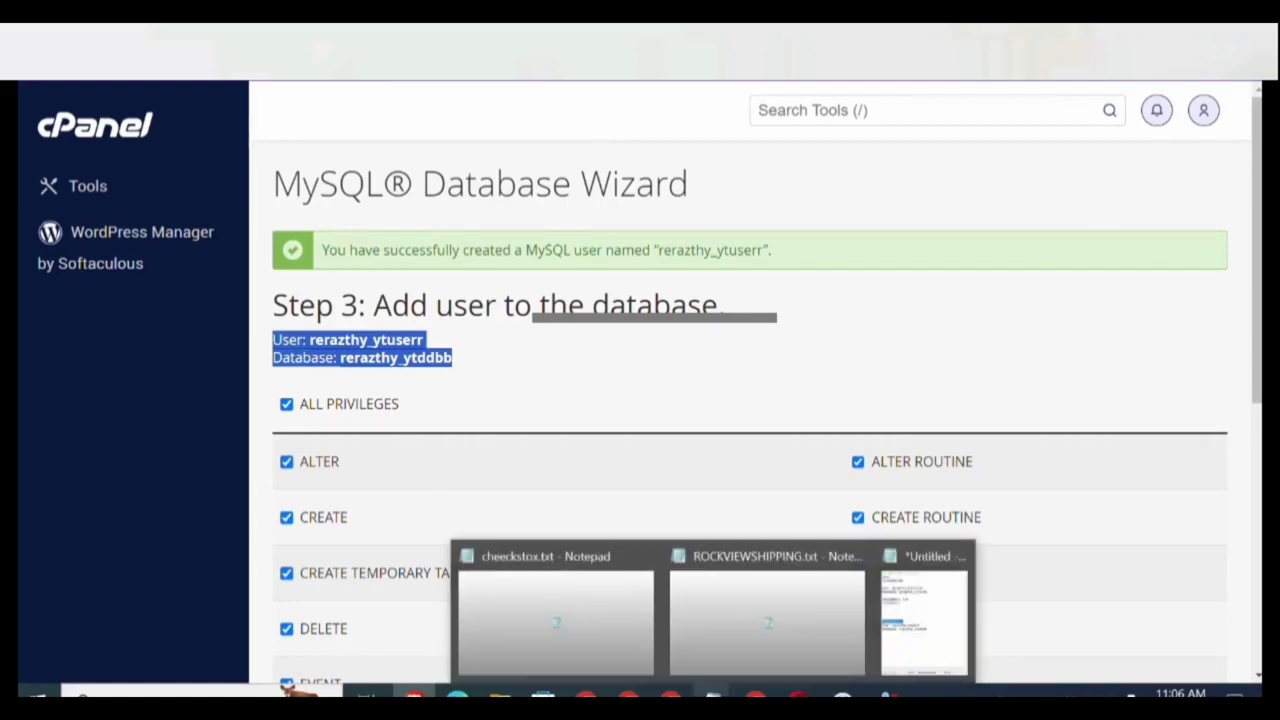
left_click(945, 640)
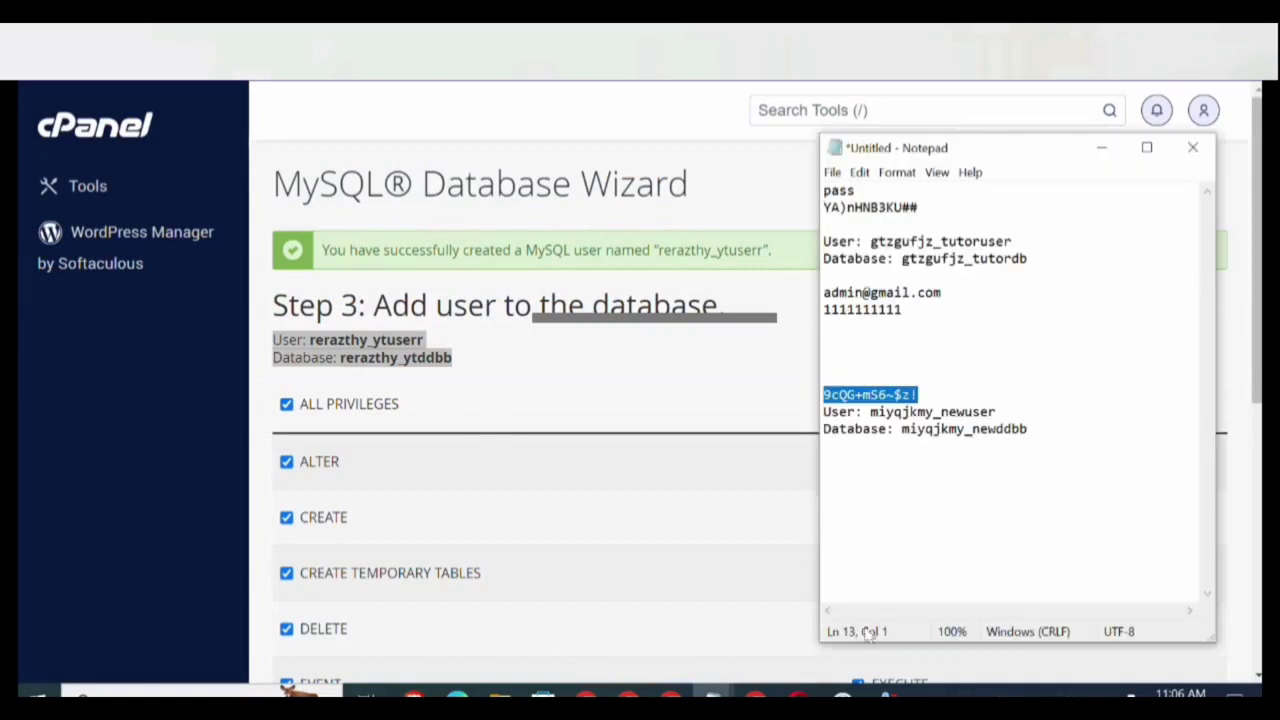
left_click(1075, 536)
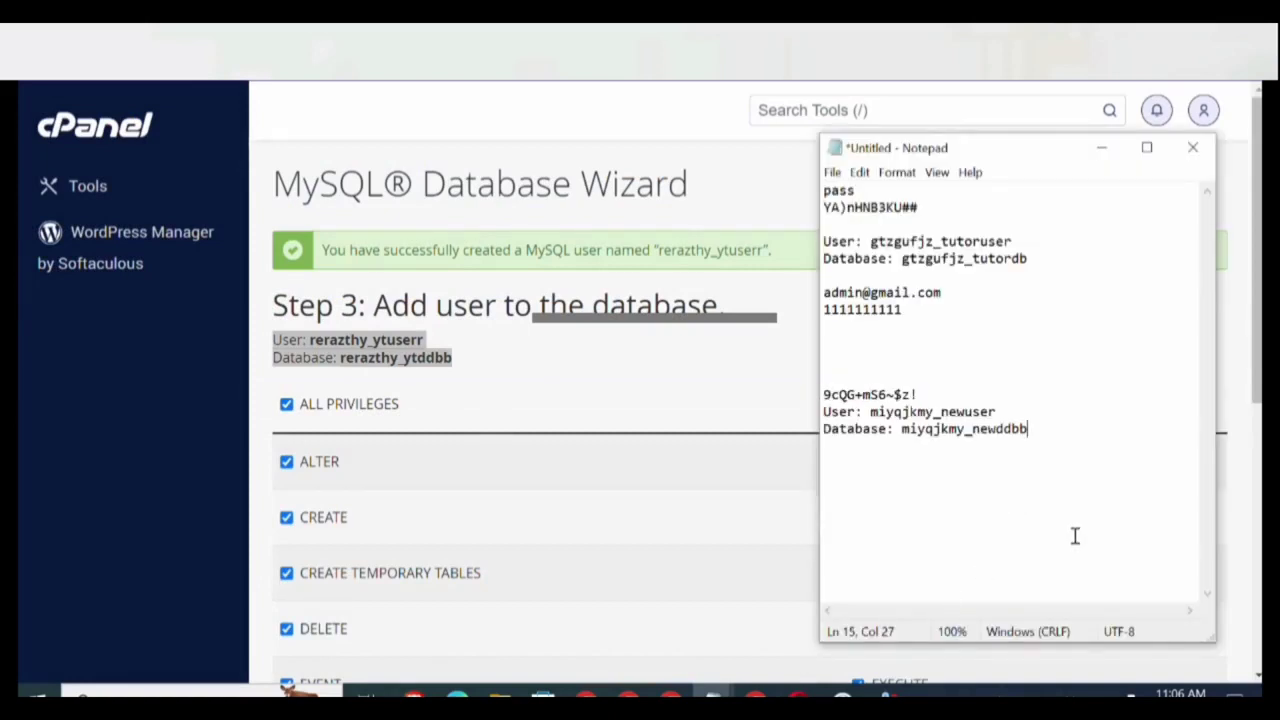
key("Return")
key("Return")
key("Return")
key("Return")
key("Return")
key("Return")
key("Return")
key("Return")
key("Return")
key("Return")
key("Return")
key("Return")
key("Return")
key("Return")
key("Return")
key("Return")
key("Return")
key("Return")
key("Return")
key("Return")
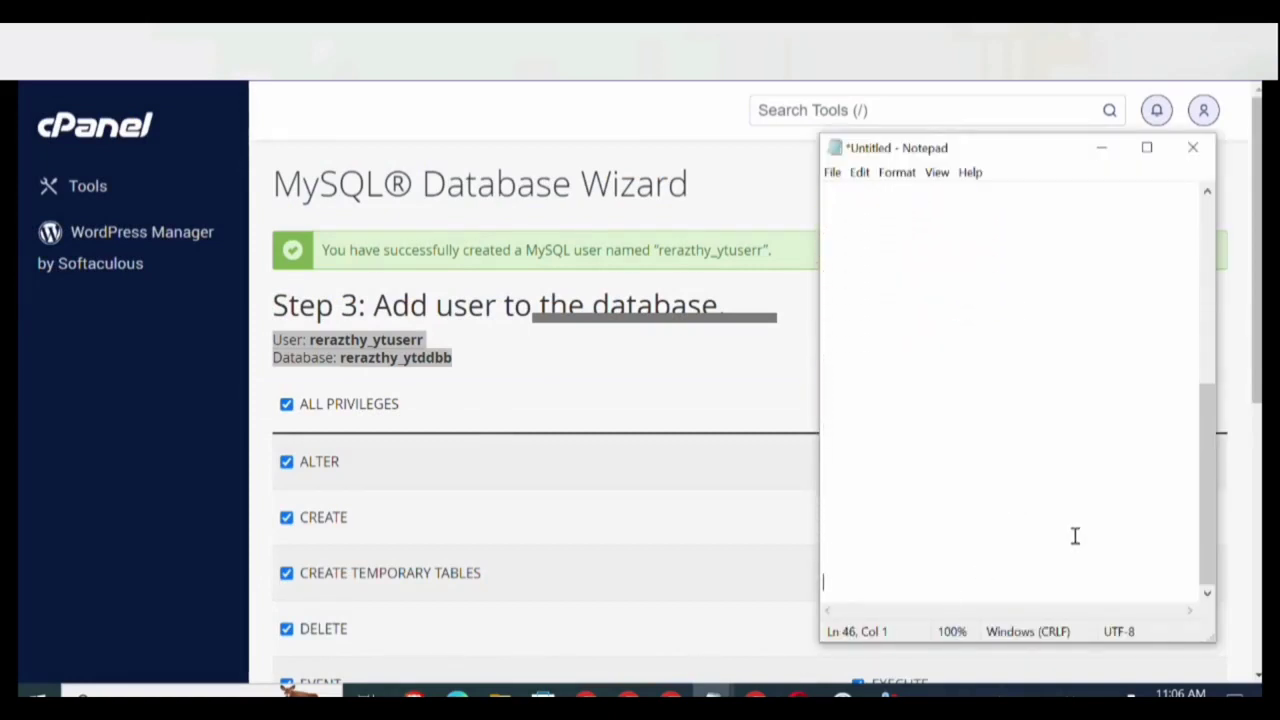
key("Return")
key("ctrl+v")
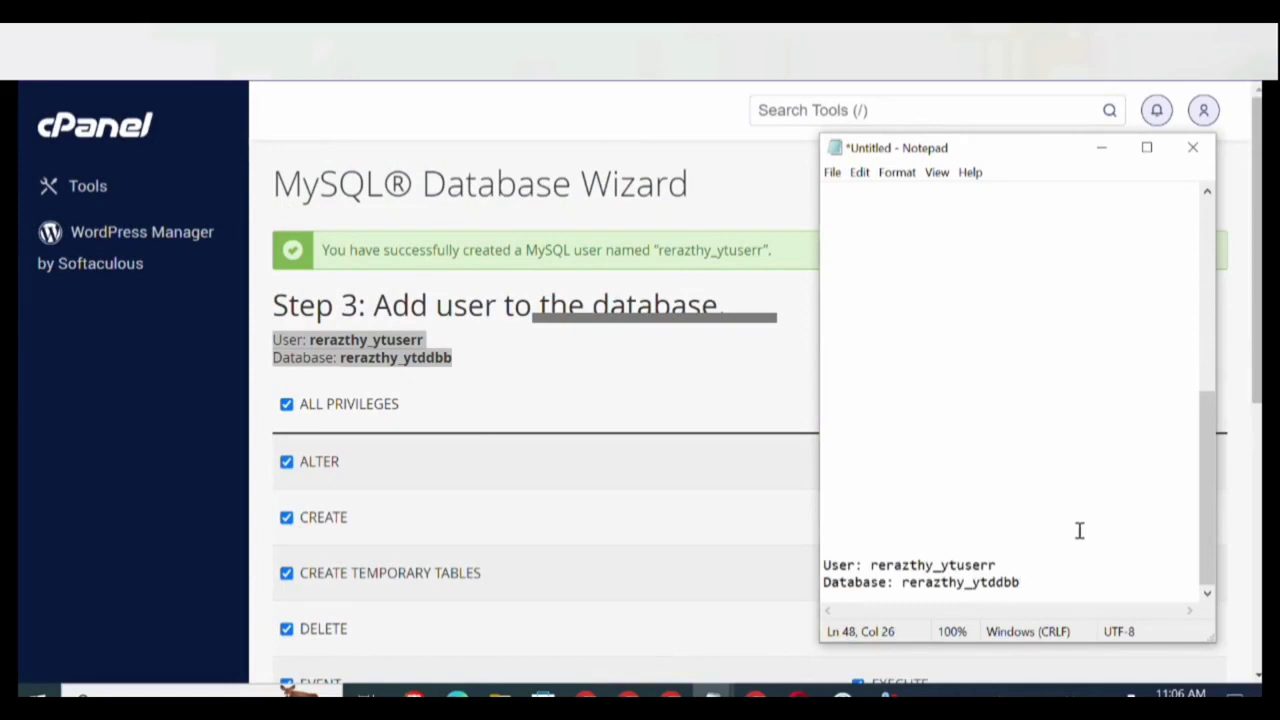
Save the privileges, adding rerazthy_ytuserr to rerazthy_ytddbb.
left_click(565, 396)
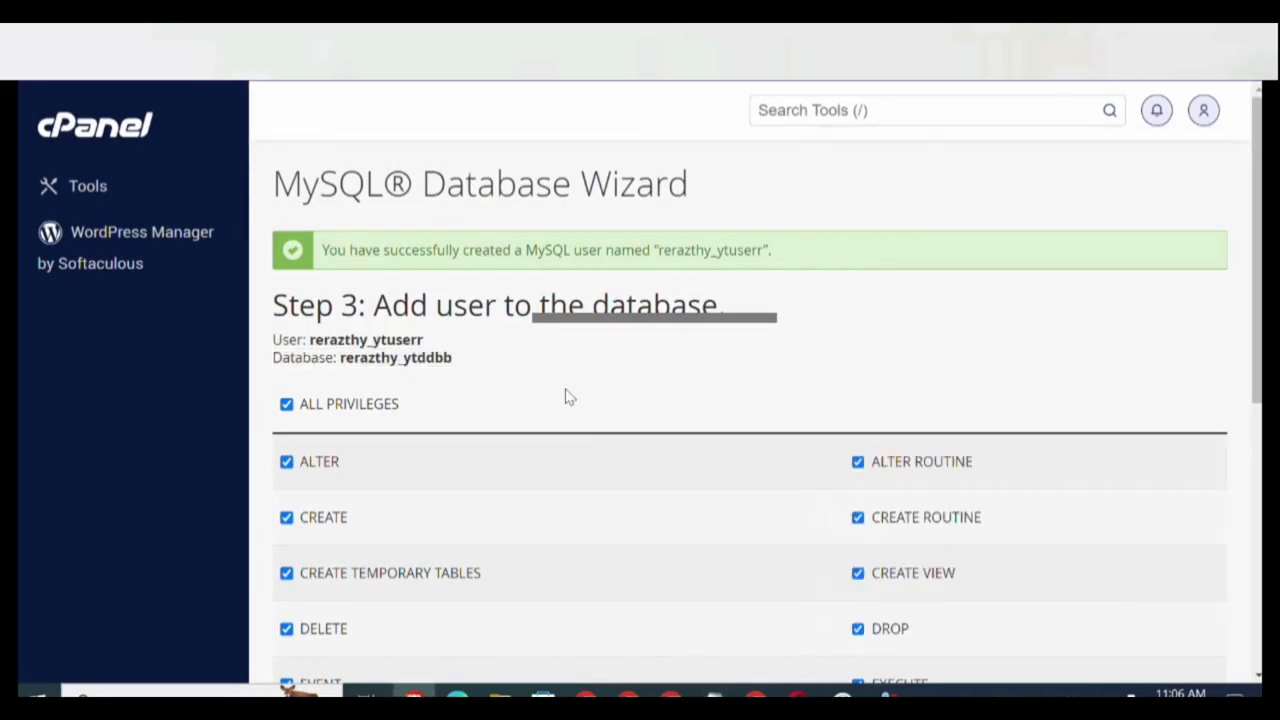
scroll(565, 397, "down", 5)
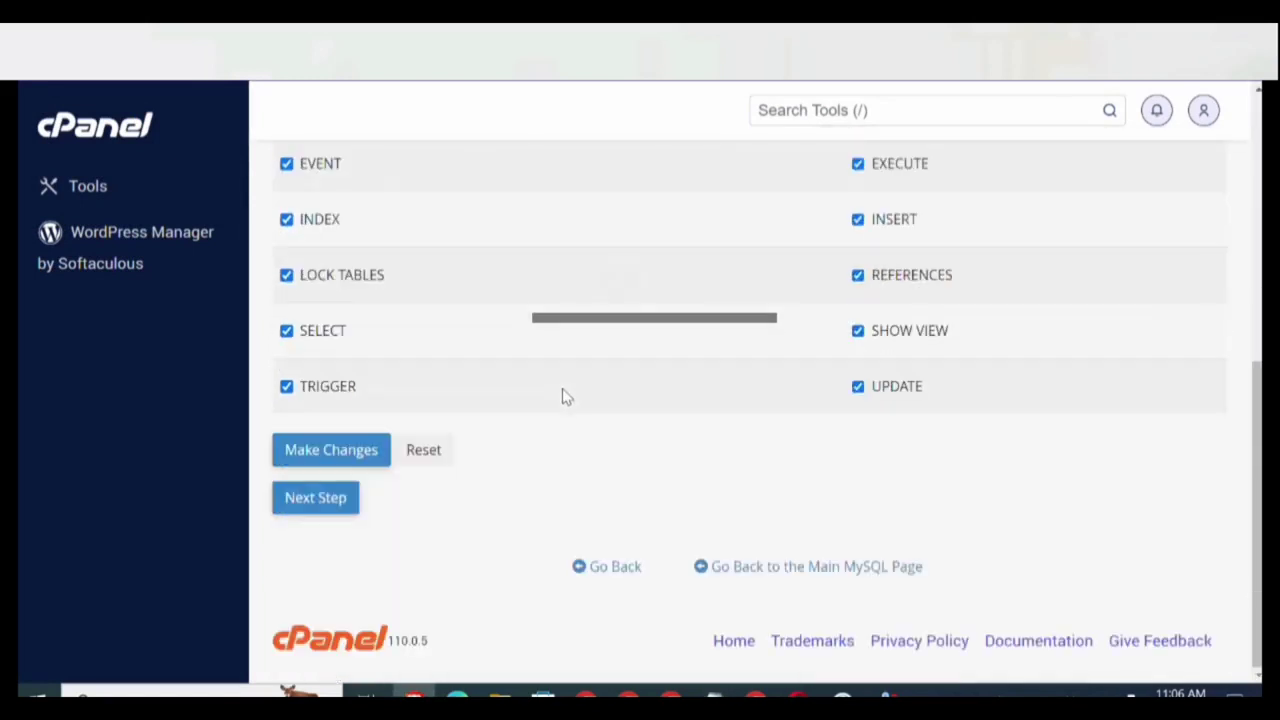
left_click(313, 501)
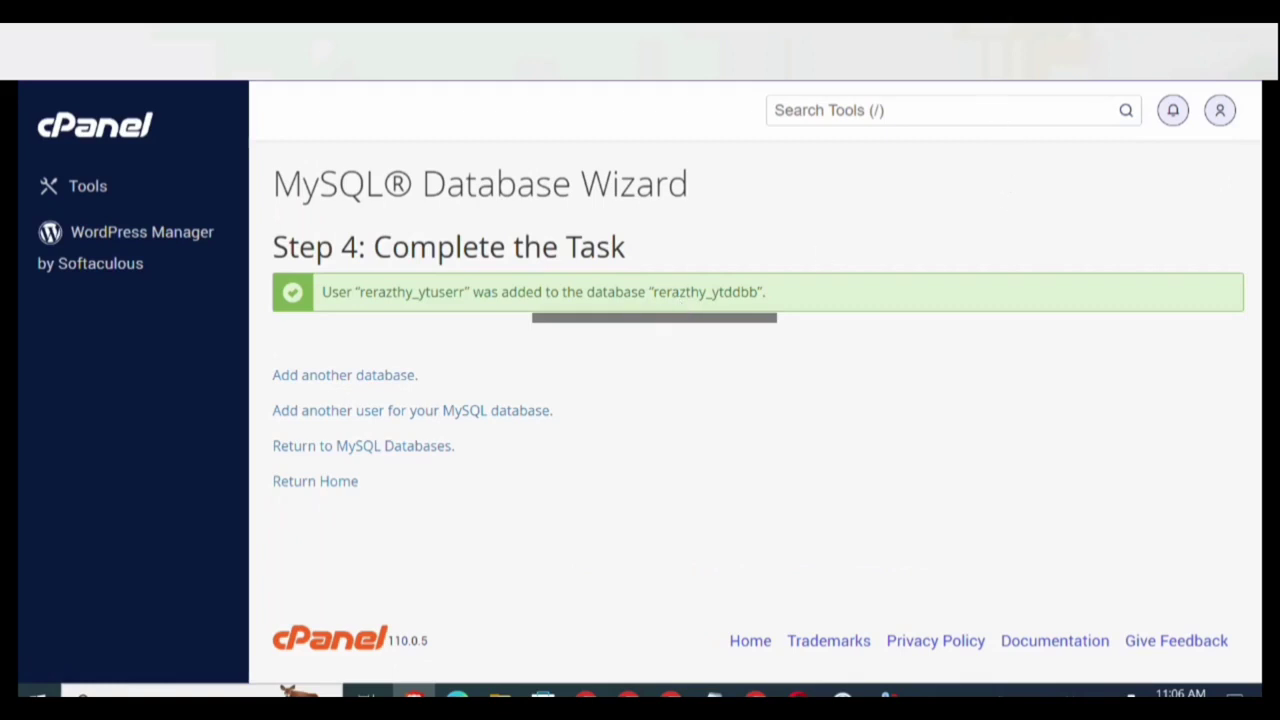
Enter admin username 'admin', the admin password and admin e-mail, then run Install Now.
left_click(847, 50)
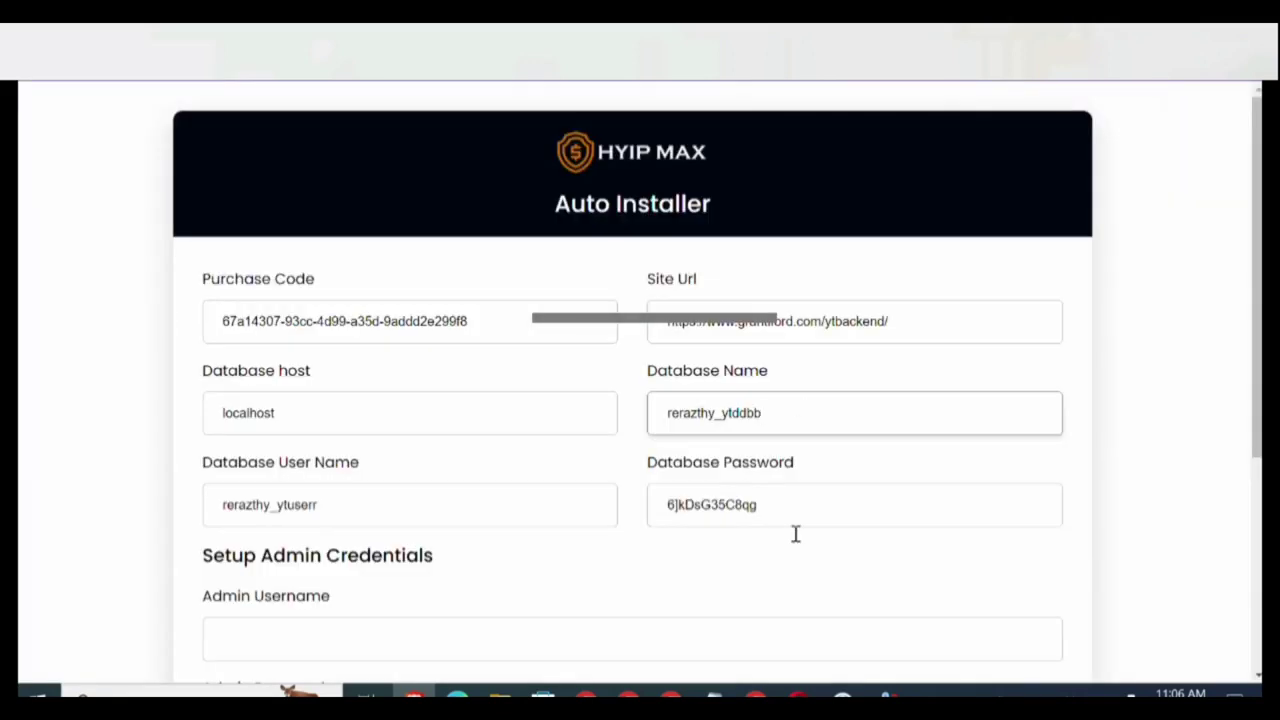
left_click(400, 637)
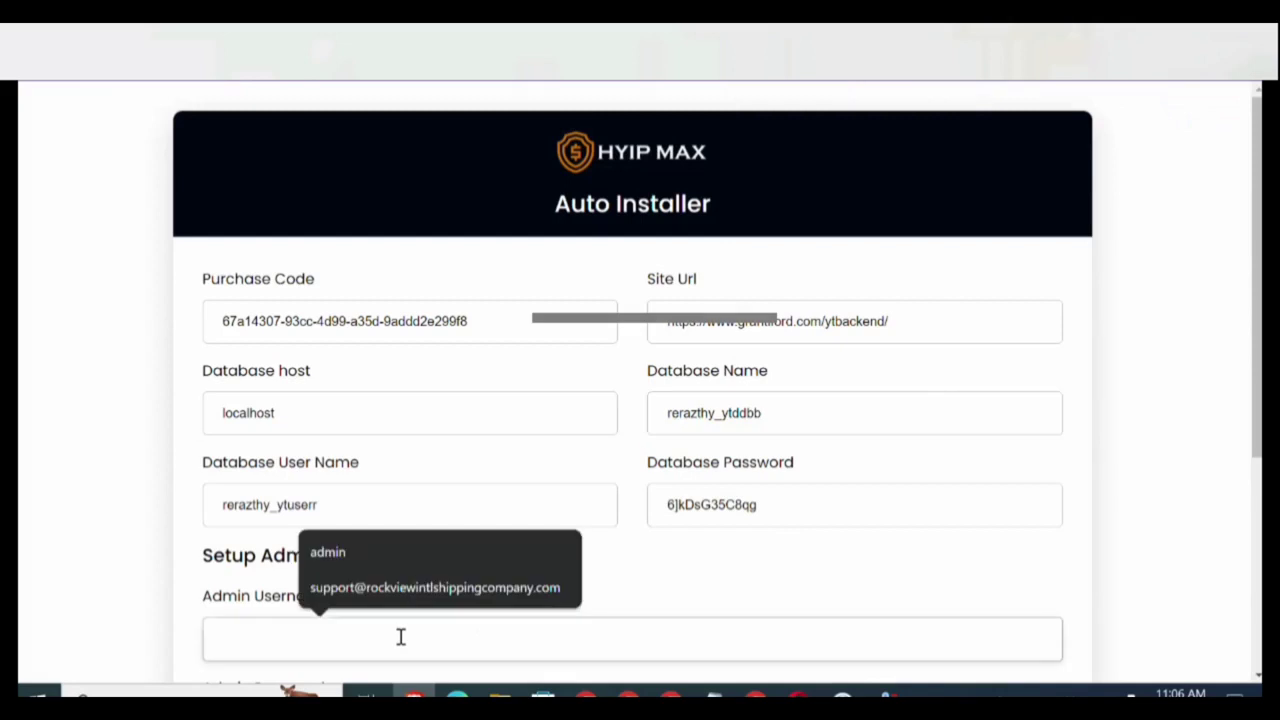
type("admin")
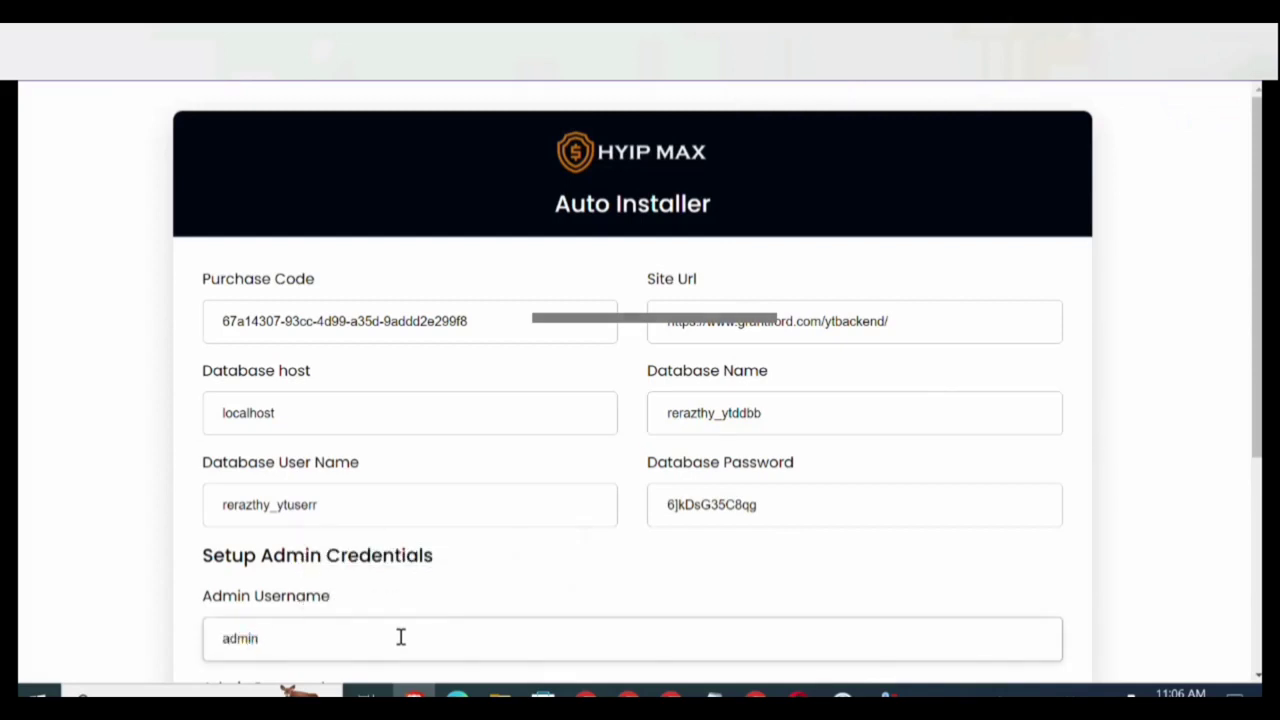
scroll(400, 637, "down", 2)
left_click(305, 589)
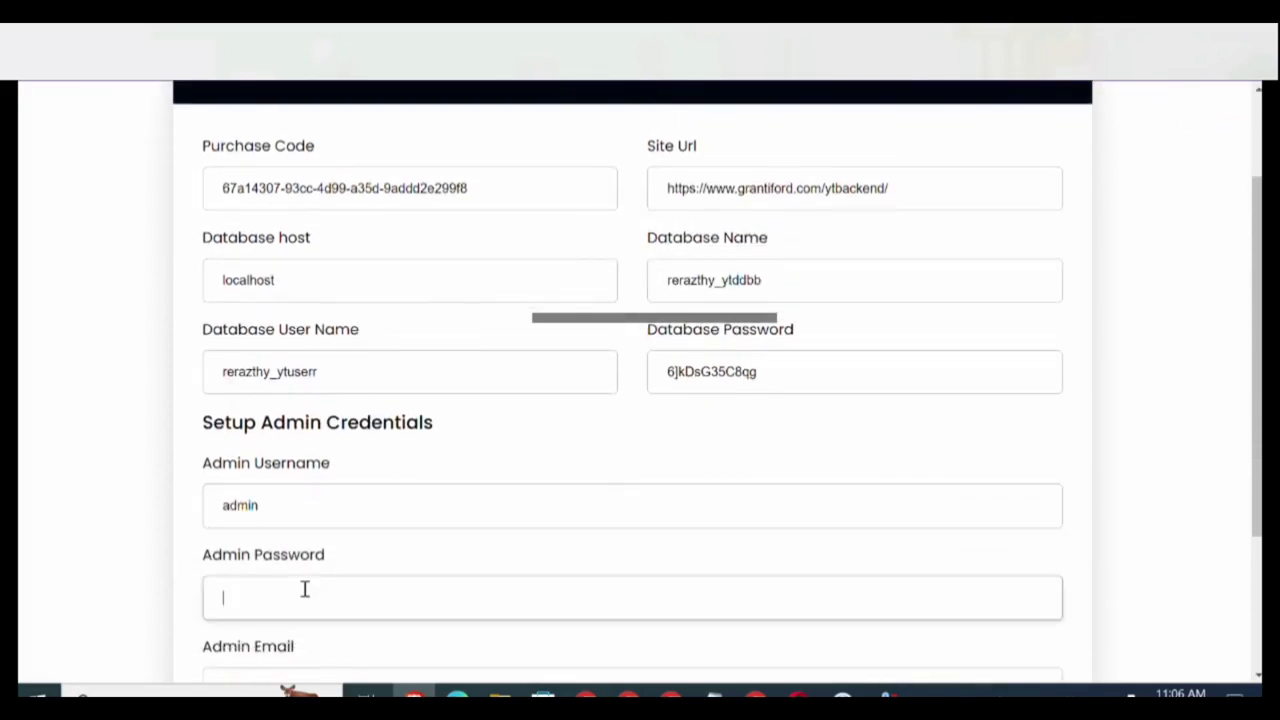
type("1111111111")
scroll(305, 589, "down", 2)
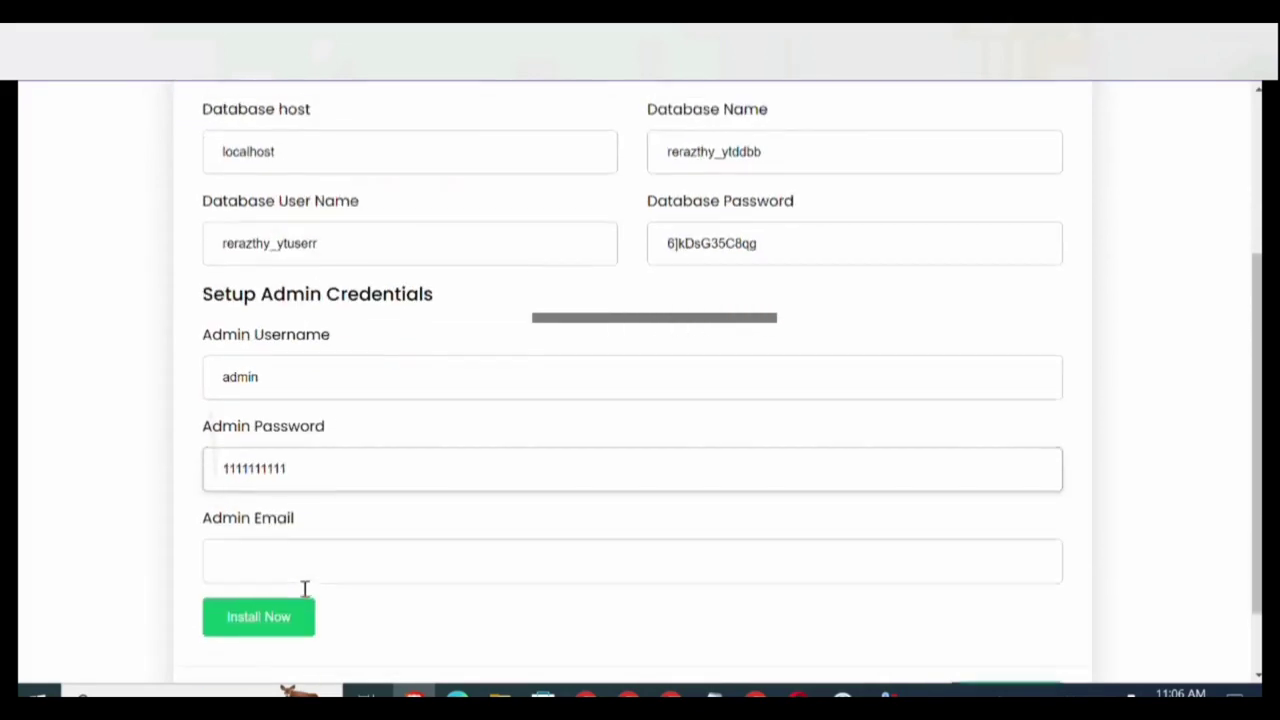
left_click(328, 551)
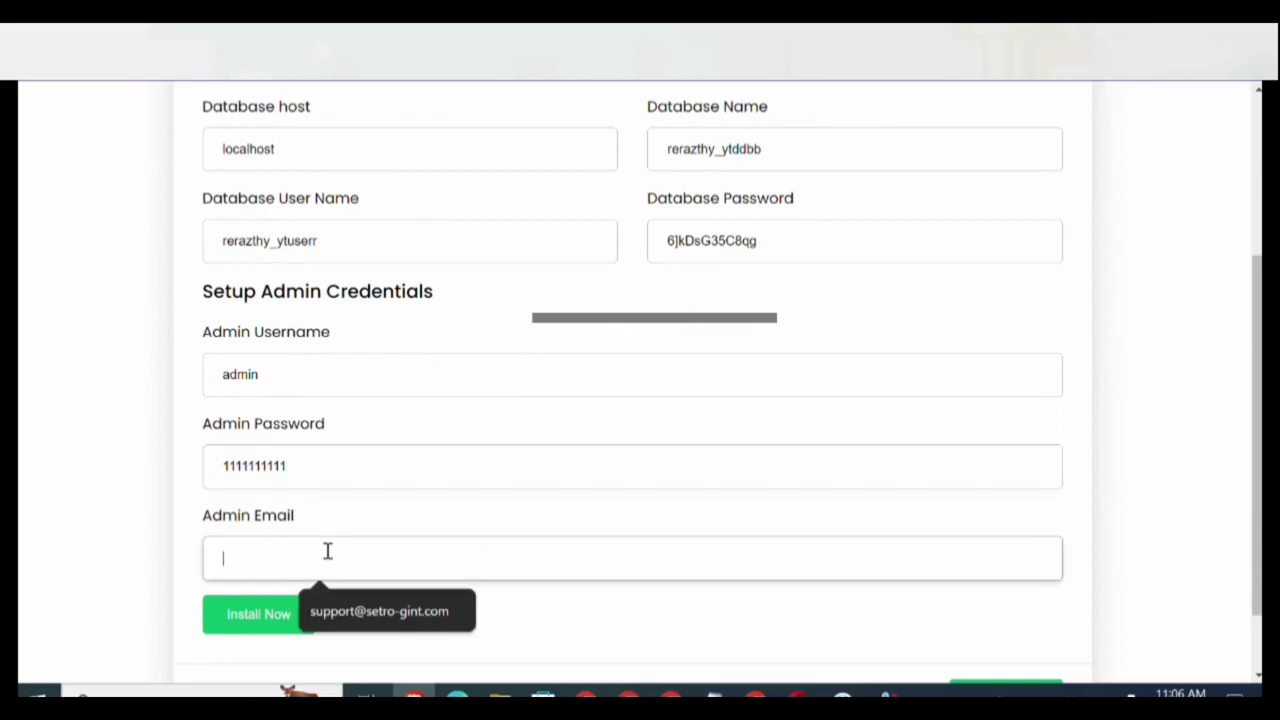
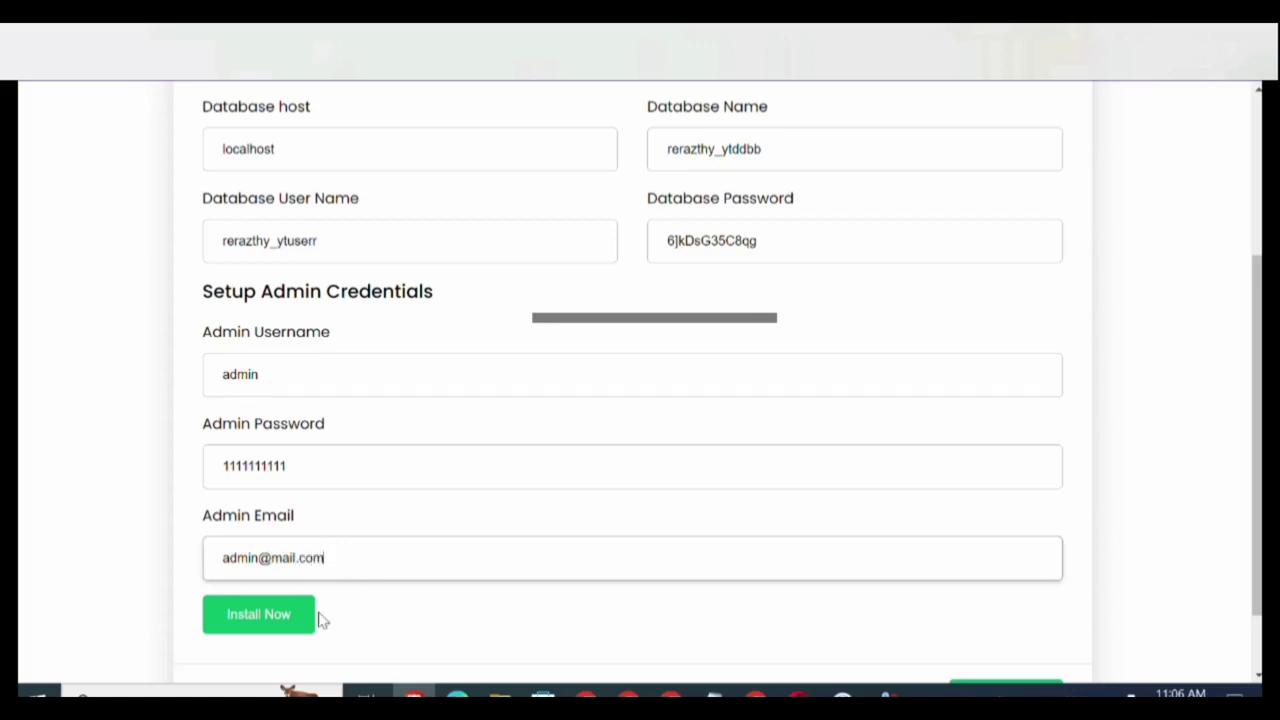
left_click(265, 621)
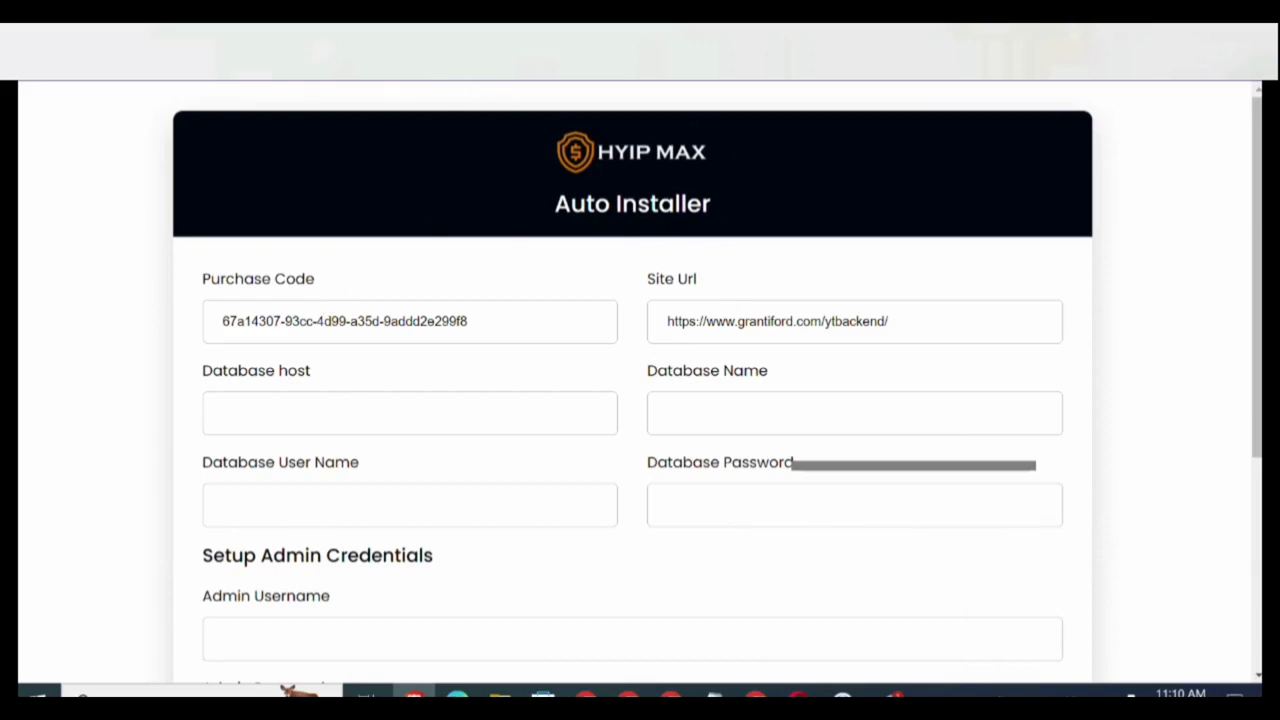
Paste the site URL into the address bar and load the freshly installed HYIP Max homepage.
type("https://www.grantiford.com/ytbackend/")
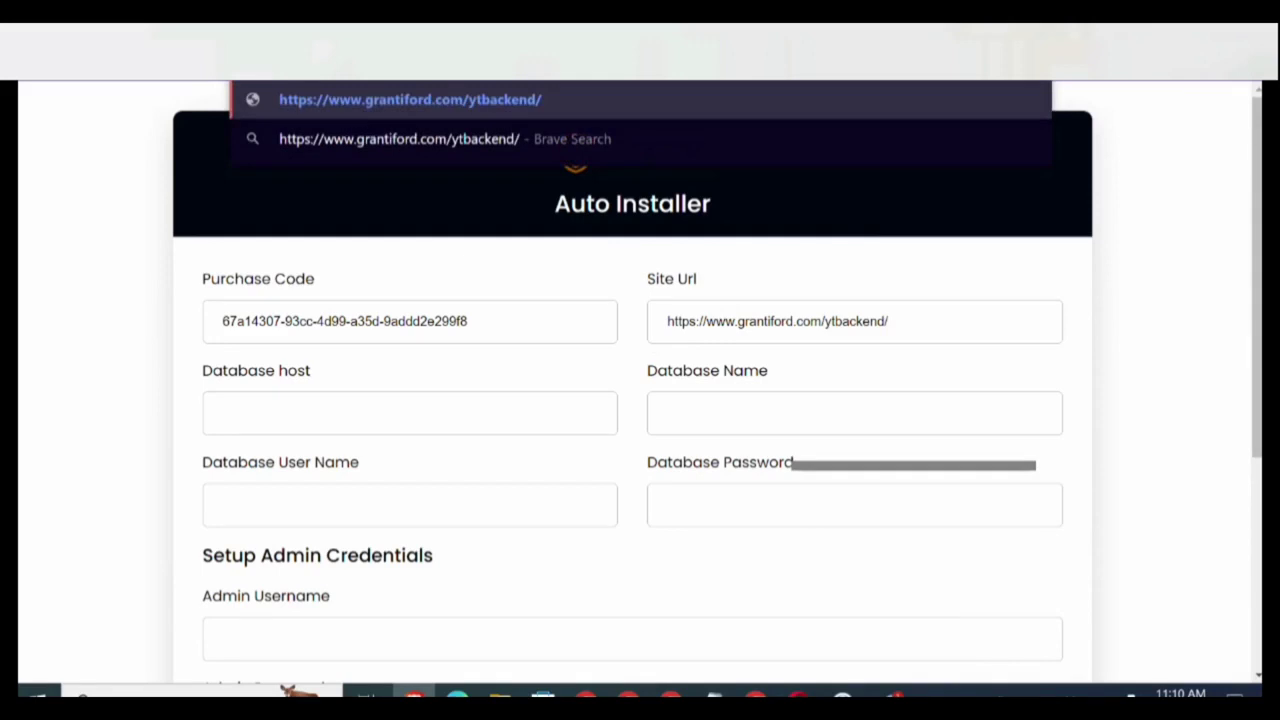
key("Return")
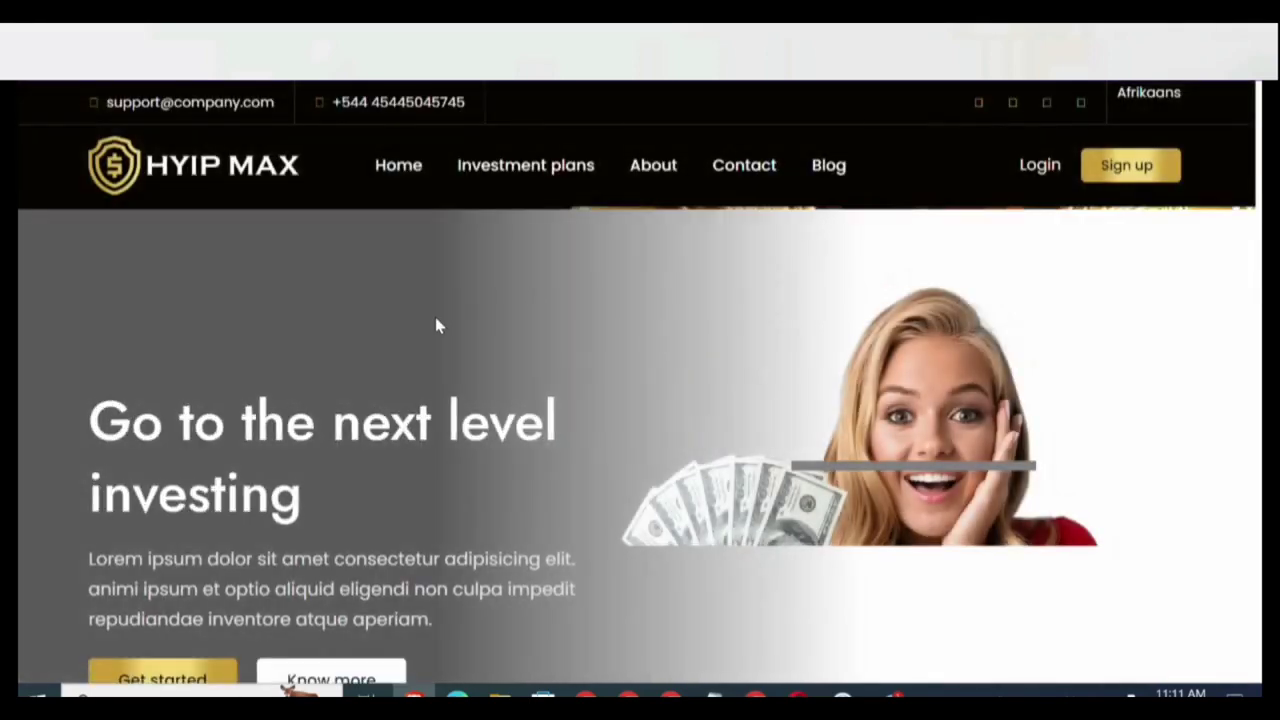
Open the homepage's Login and Sign up links each in a new browser tab.
scroll(435, 317, "down", 1)
scroll(436, 323, "down", 8)
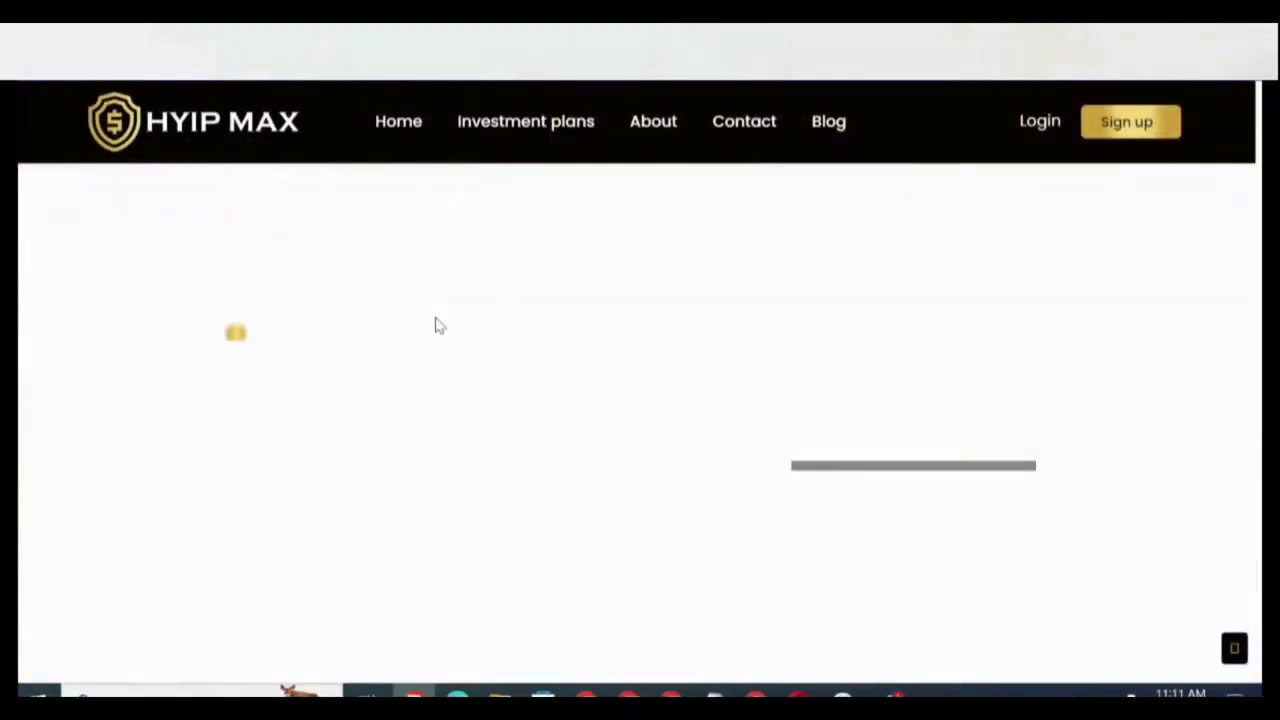
scroll(436, 325, "down", 2)
scroll(436, 325, "down", 4)
scroll(436, 325, "down", 7)
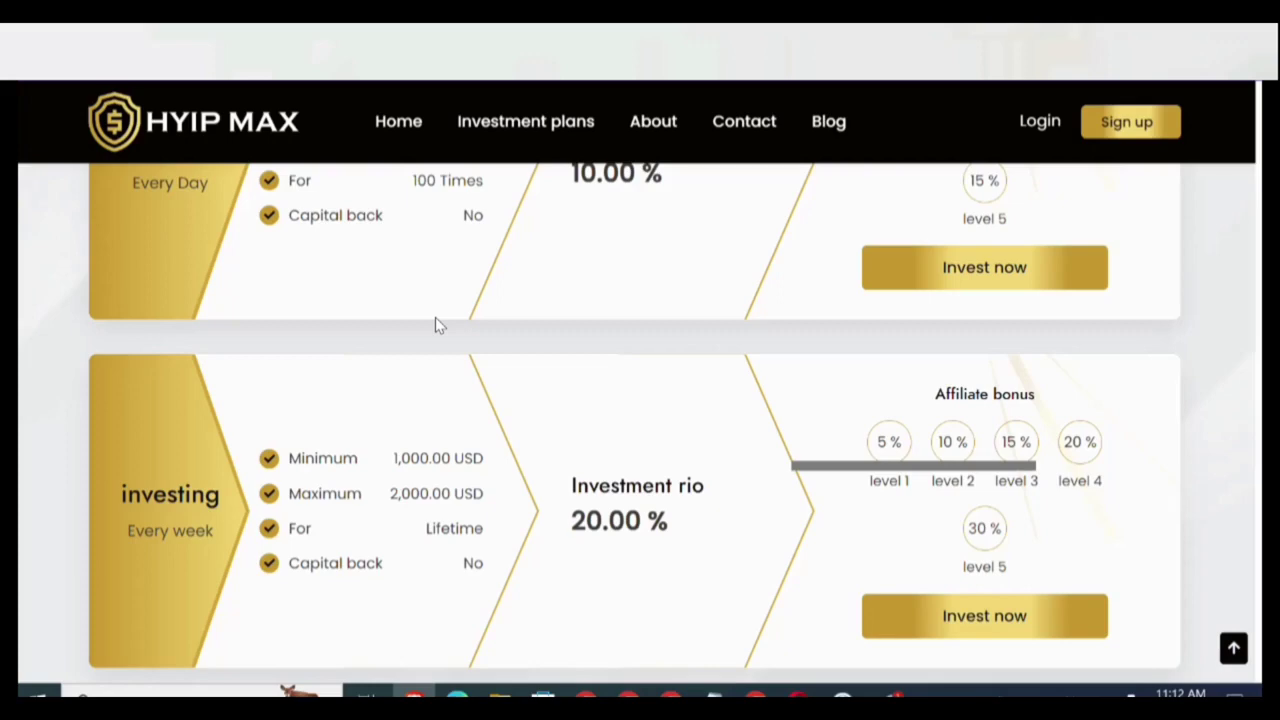
right_click(1038, 128)
left_click(1050, 140)
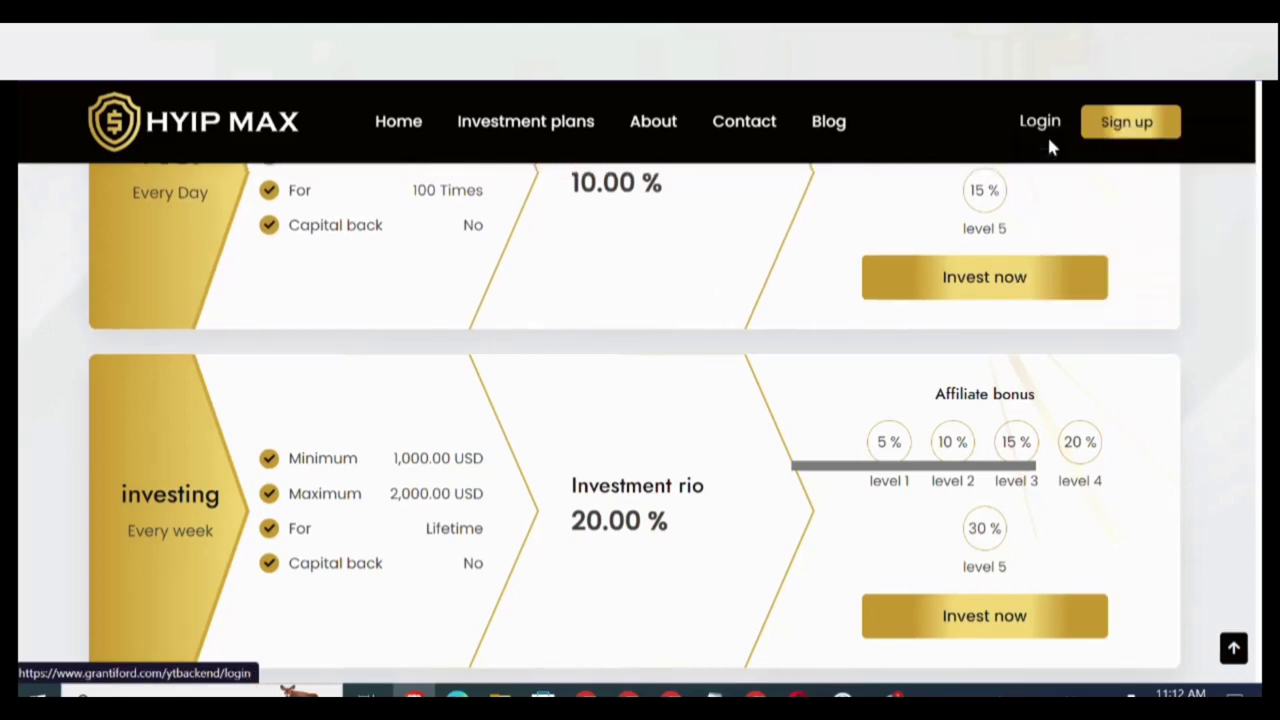
right_click(1097, 139)
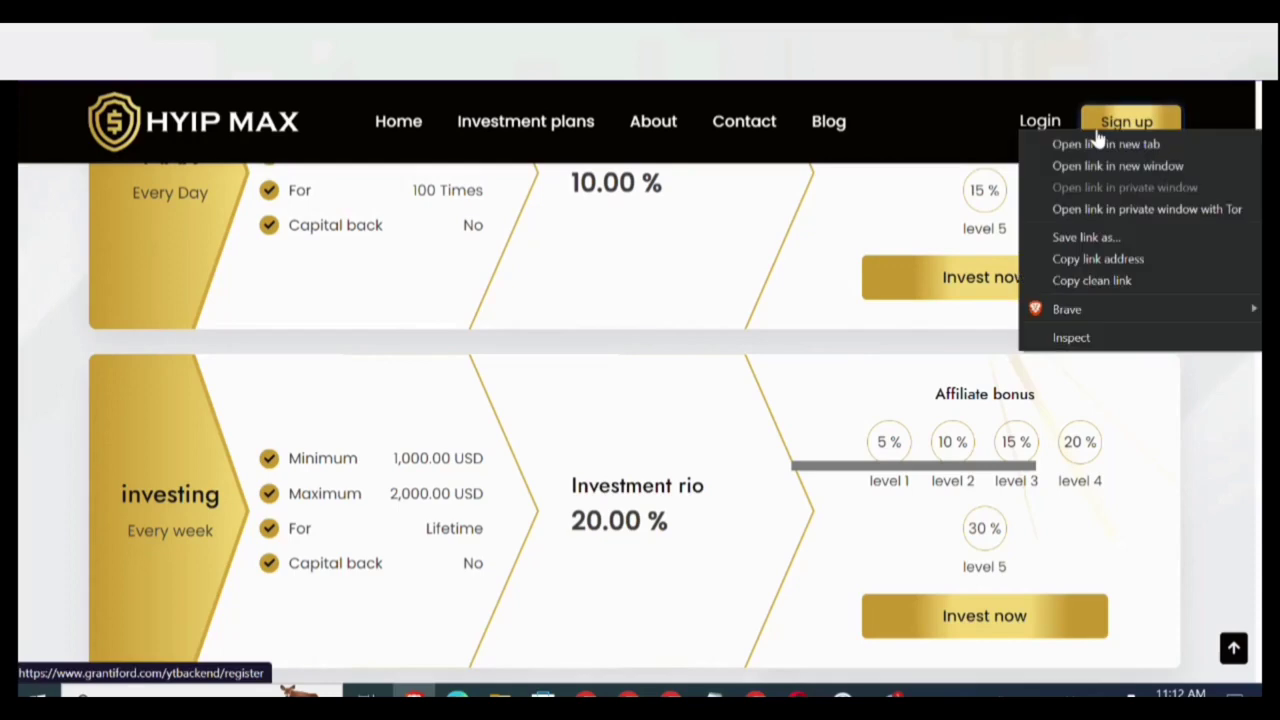
left_click(1097, 145)
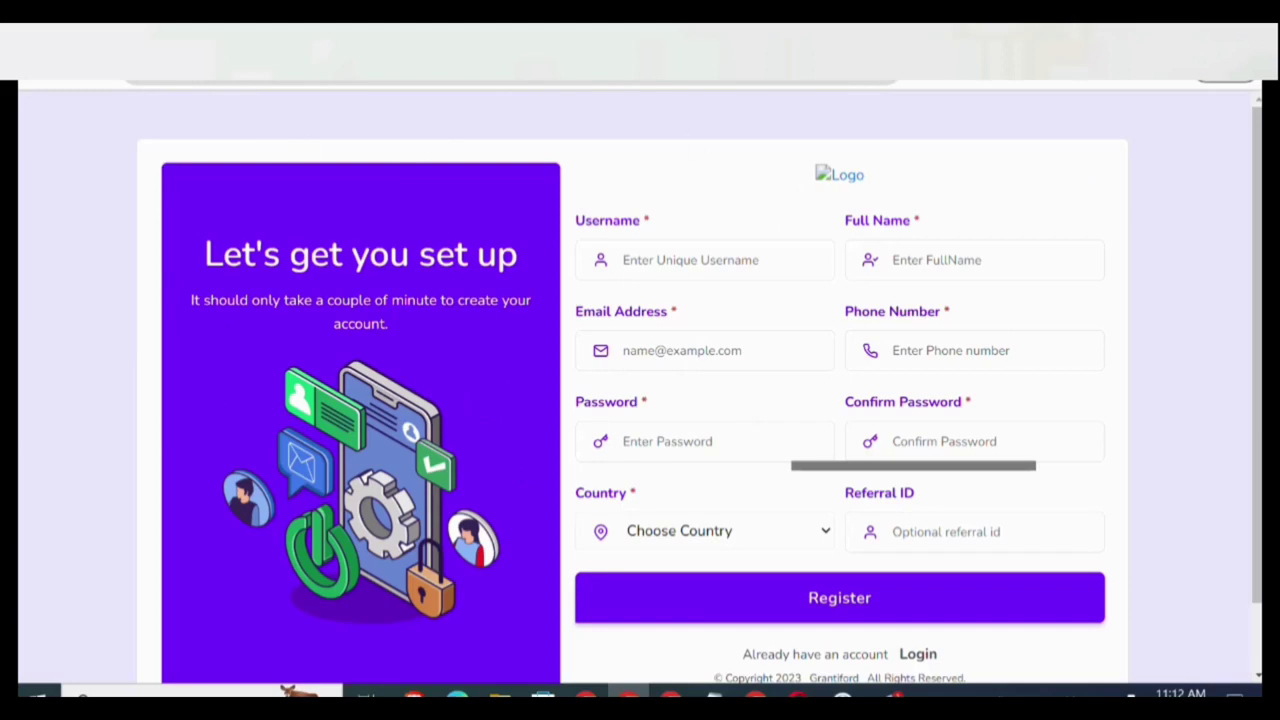
View the user login page tab, then go back to the homepage's investment plans.
left_click(760, 50)
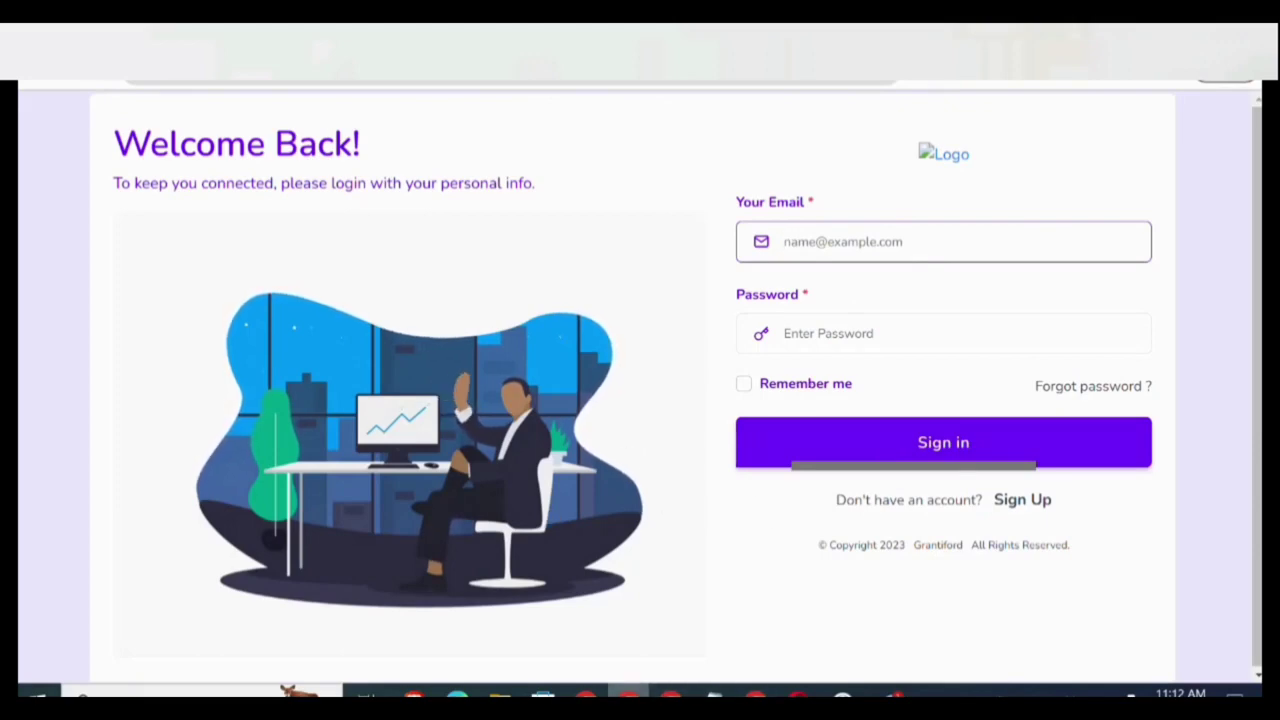
left_click(413, 693)
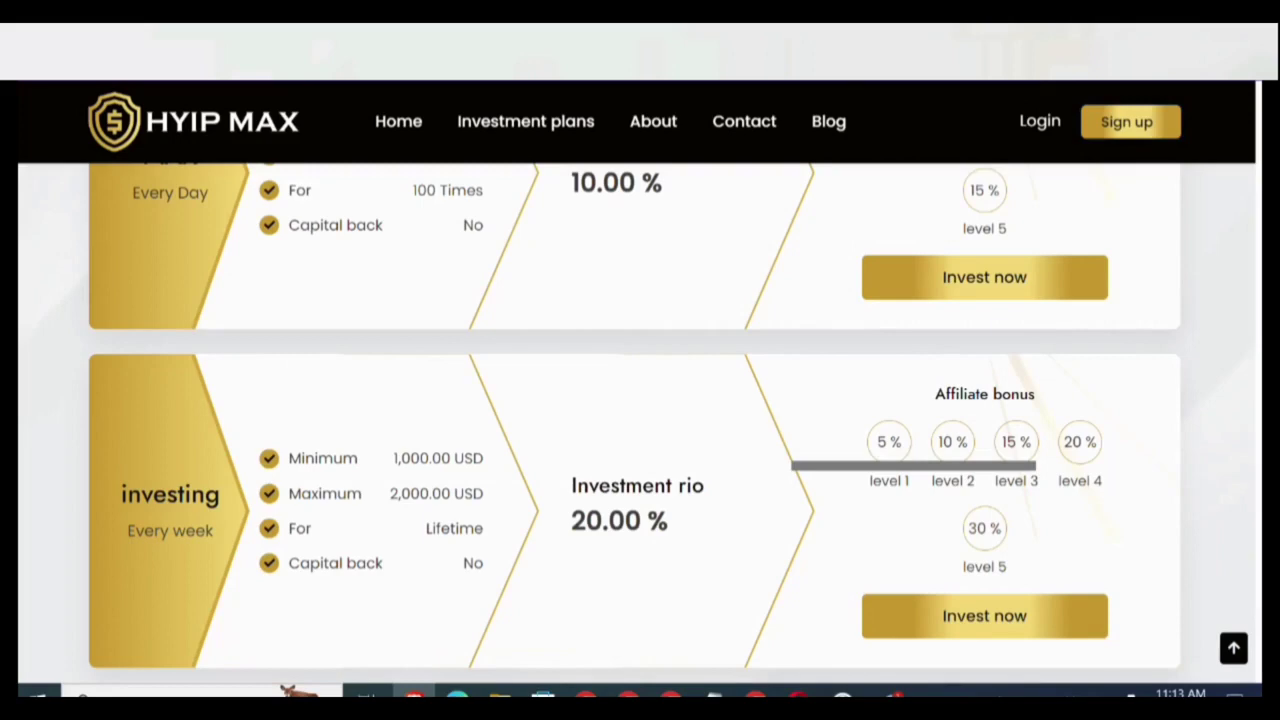
Append admin/login to the site URL and load the admin sign-in page.
key("ctrl+l")
key("End")
type("admin")
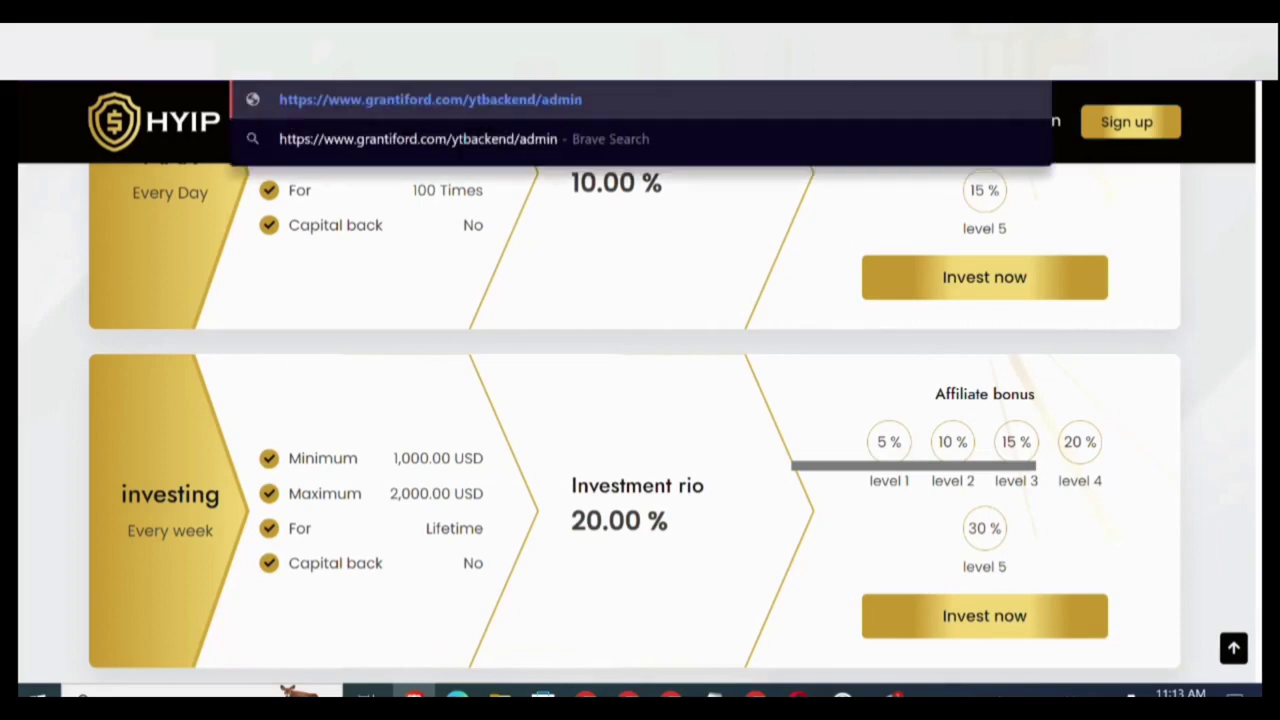
type("/login")
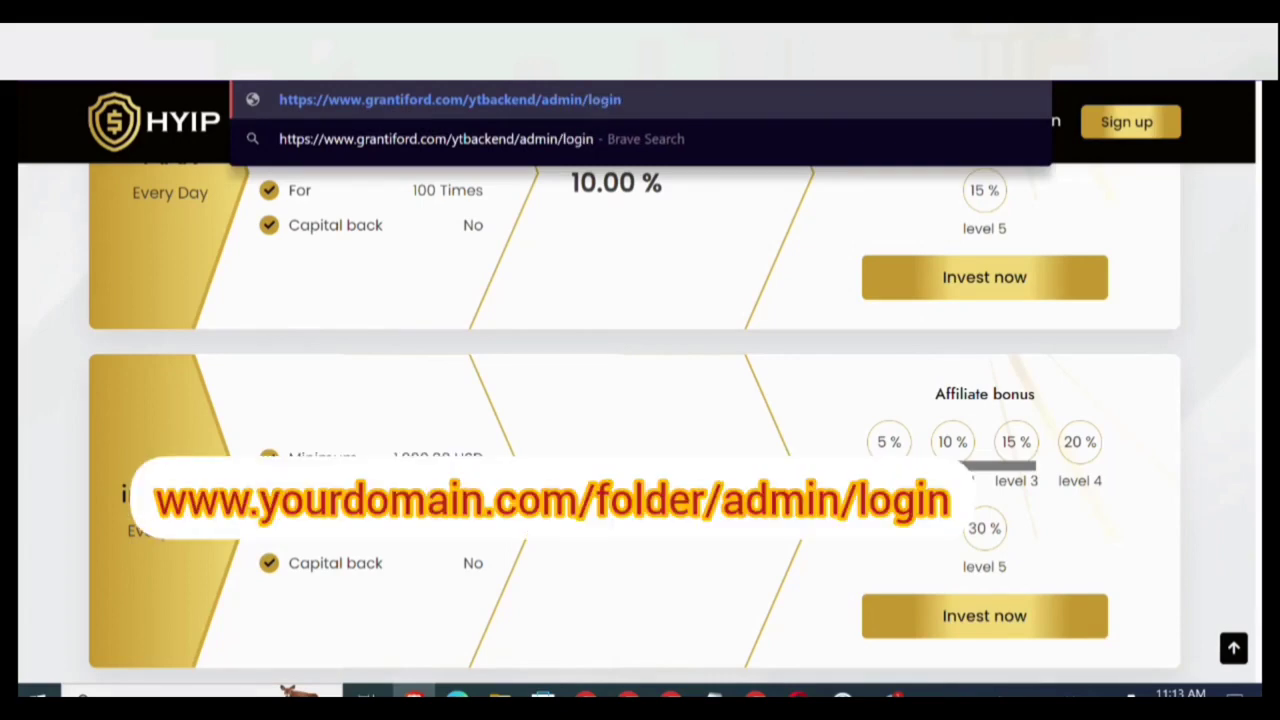
key("Return")
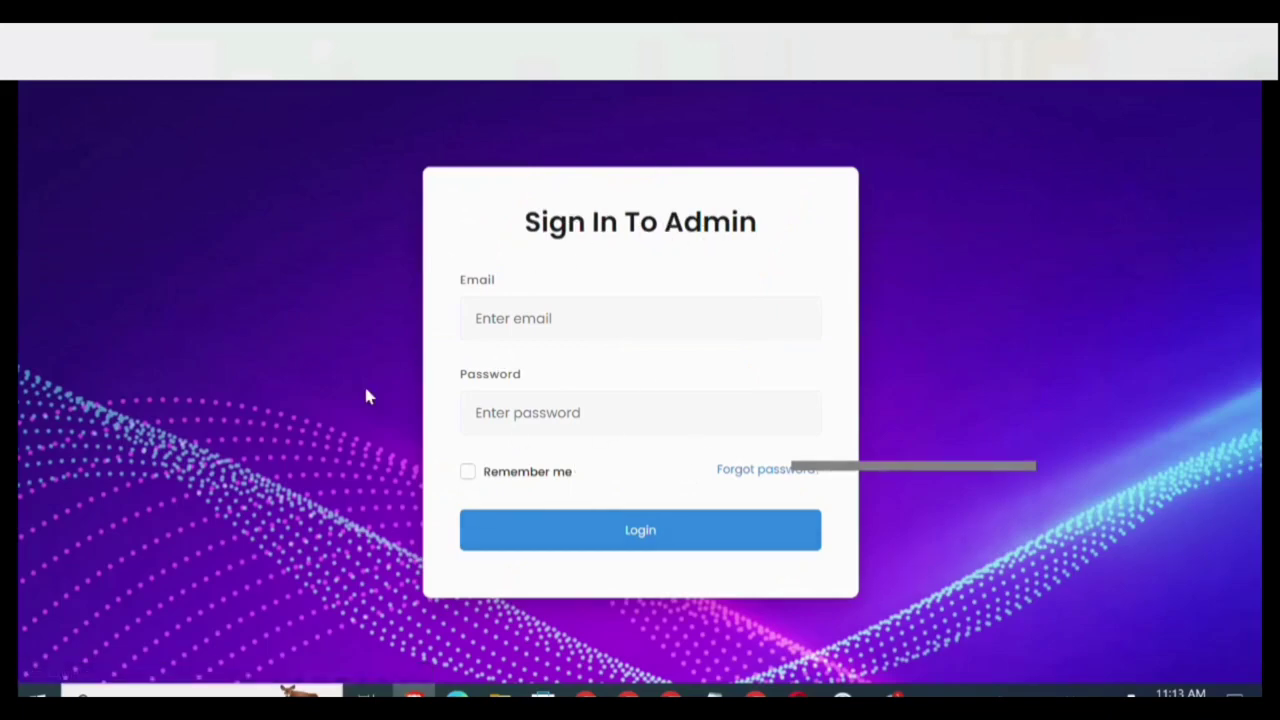
Enter the admin username in the Email field and type a password.
left_click(517, 321)
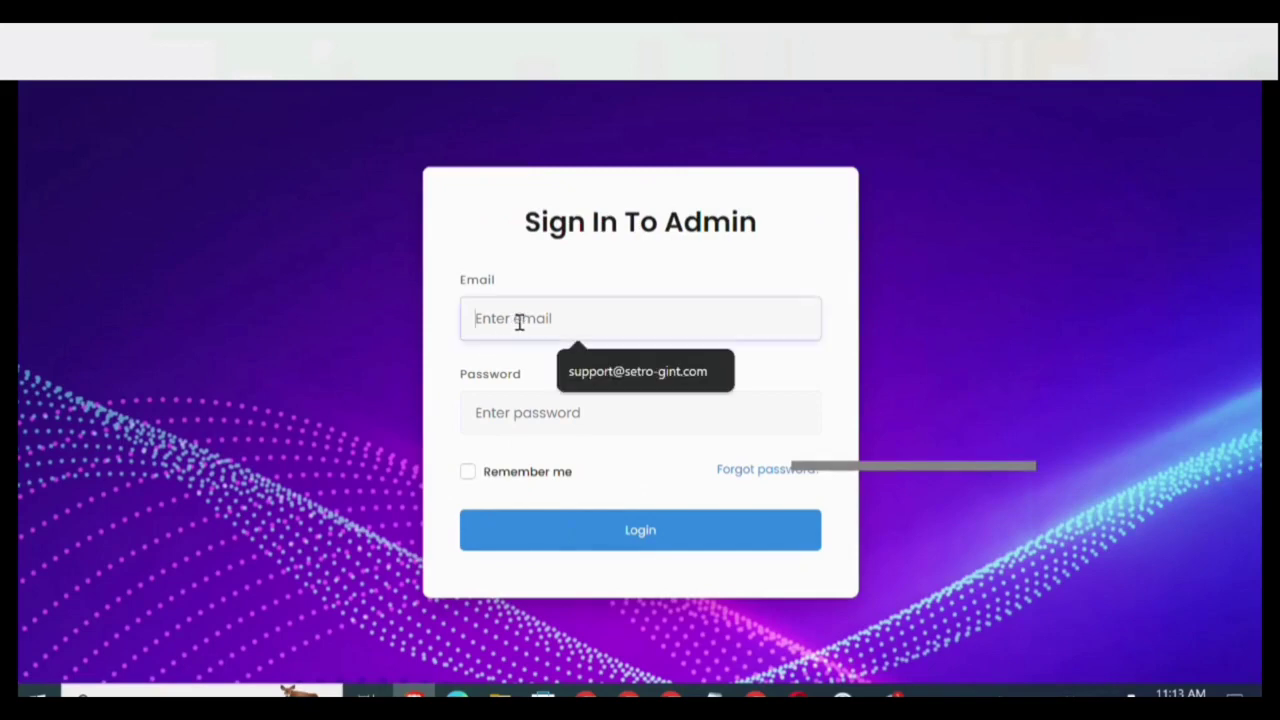
type("admin")
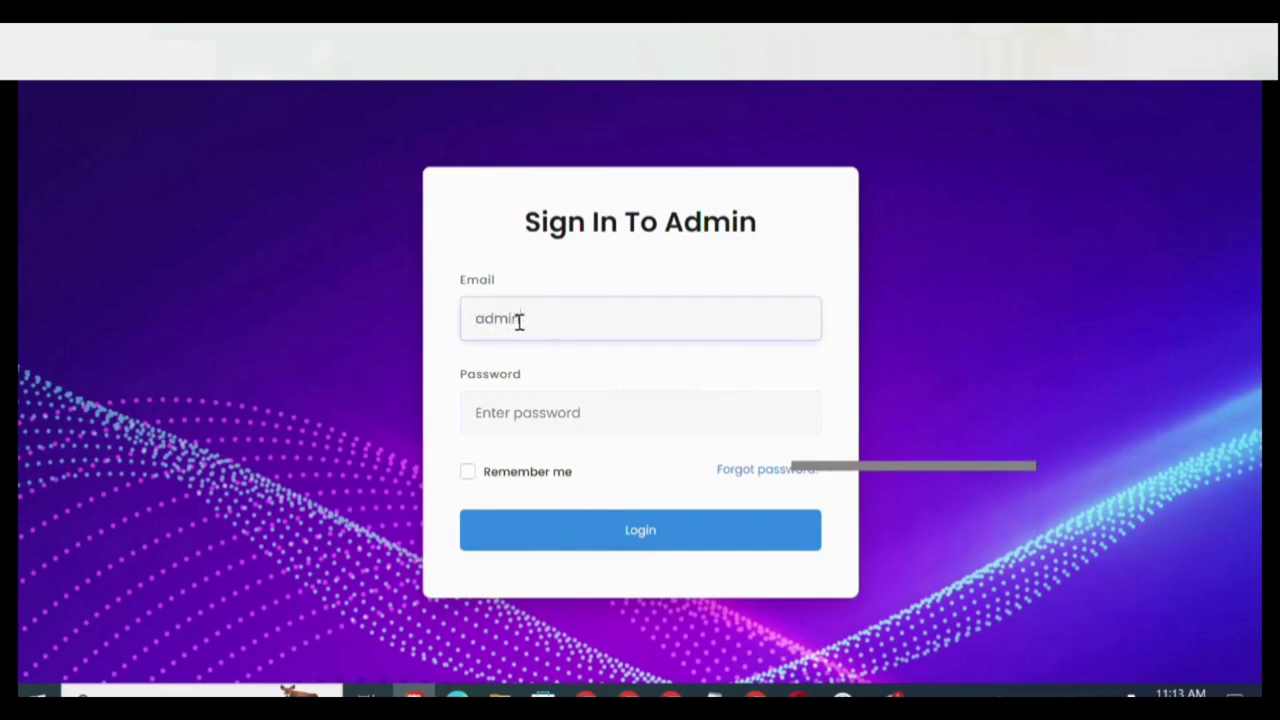
left_click(511, 410)
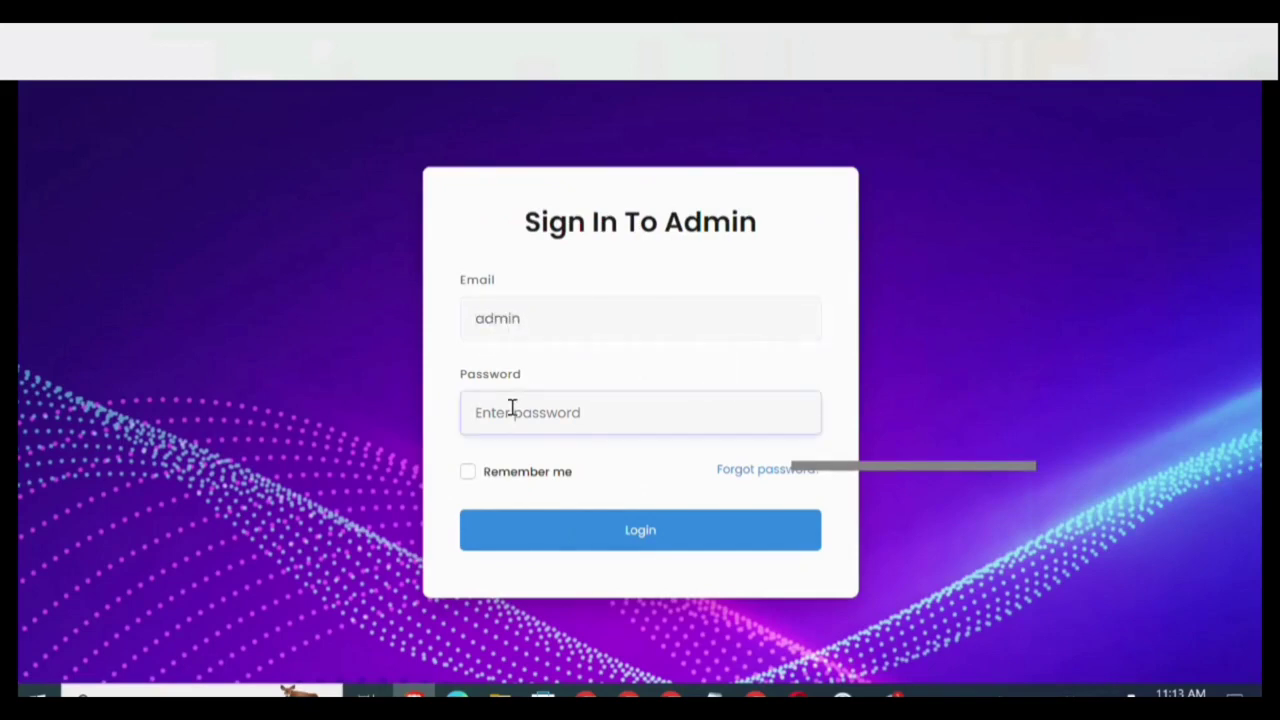
type("a")
Try signing in, then correct the Email field to the full admin e-mail address.
left_click(577, 541)
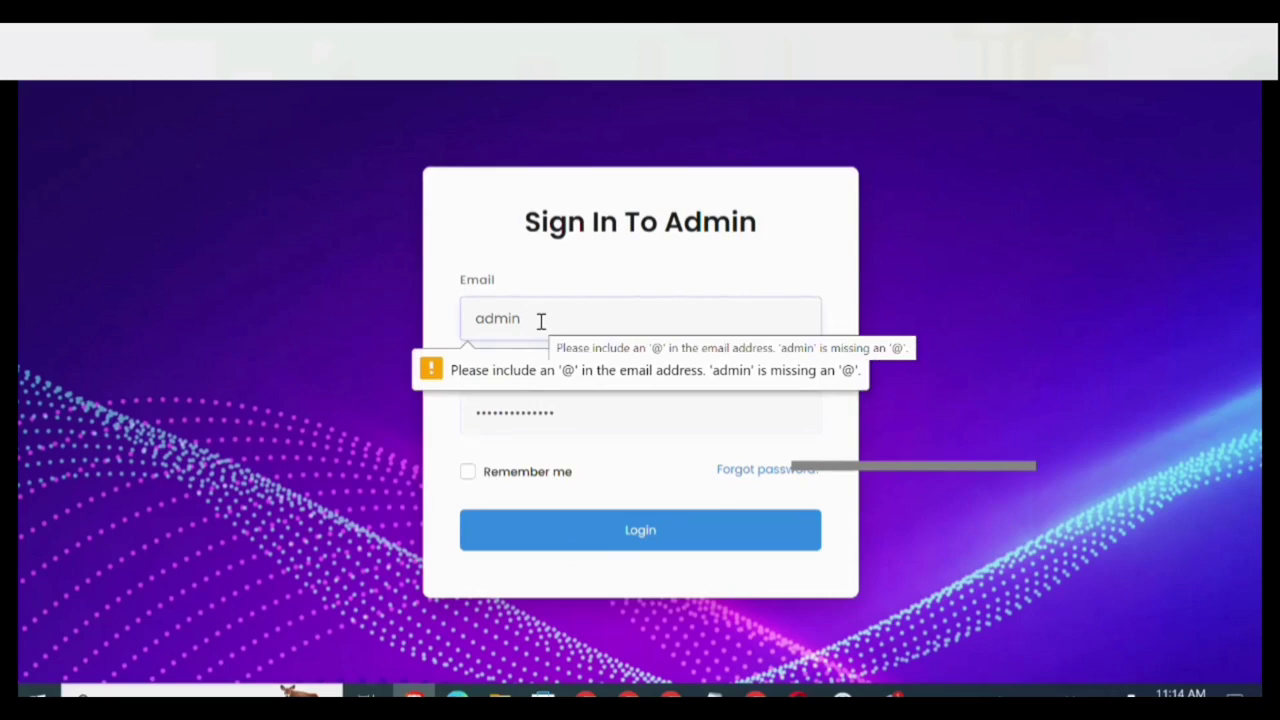
key("BackSpace")
key("BackSpace")
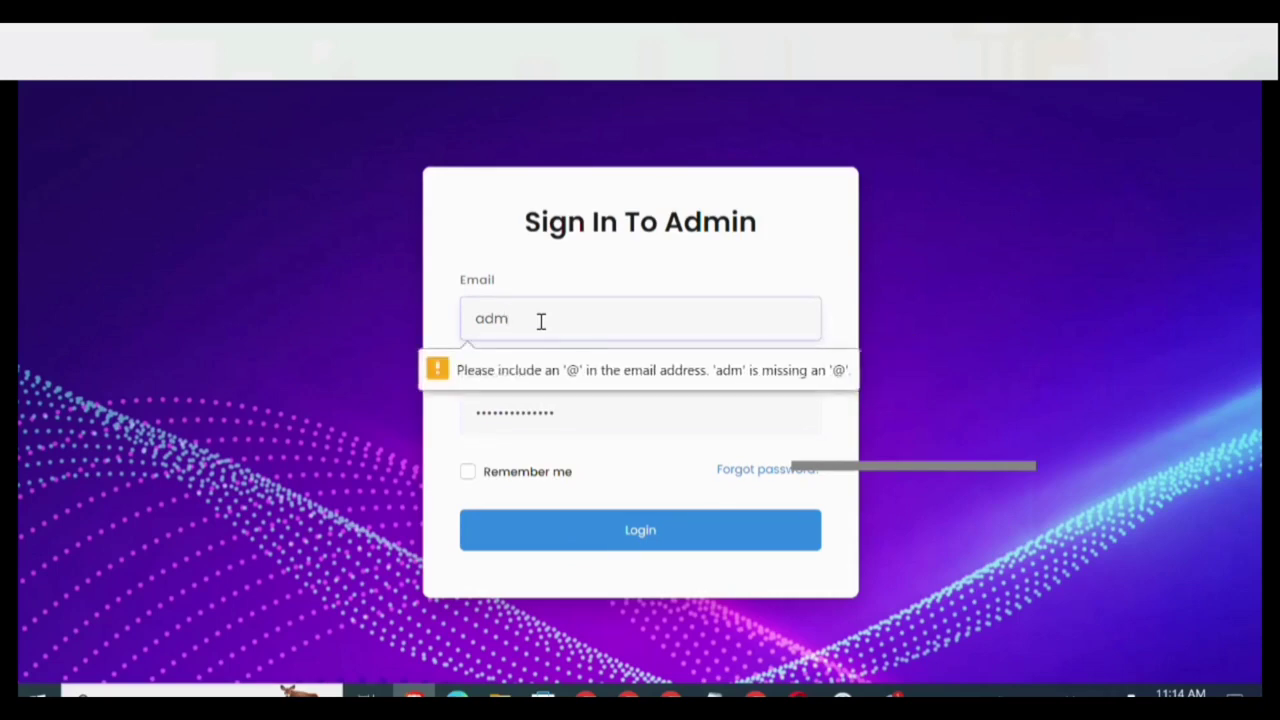
type("in")
key("Return")
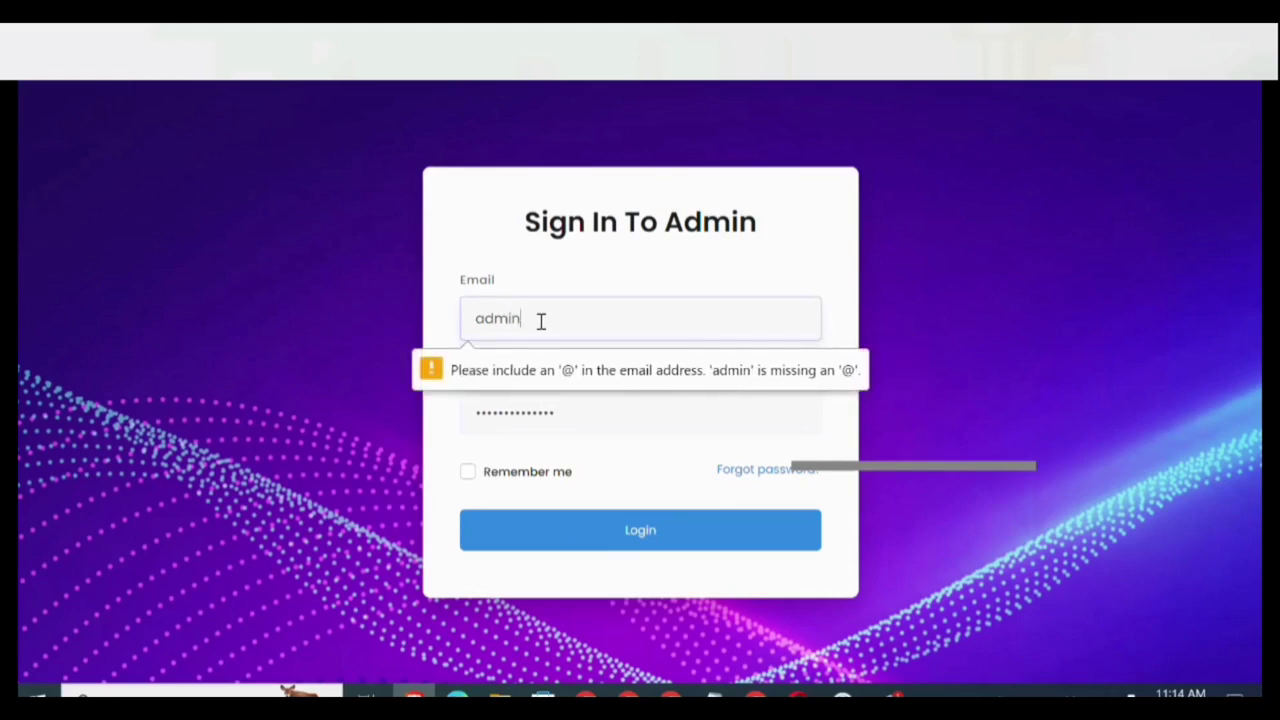
type("@mail.com")
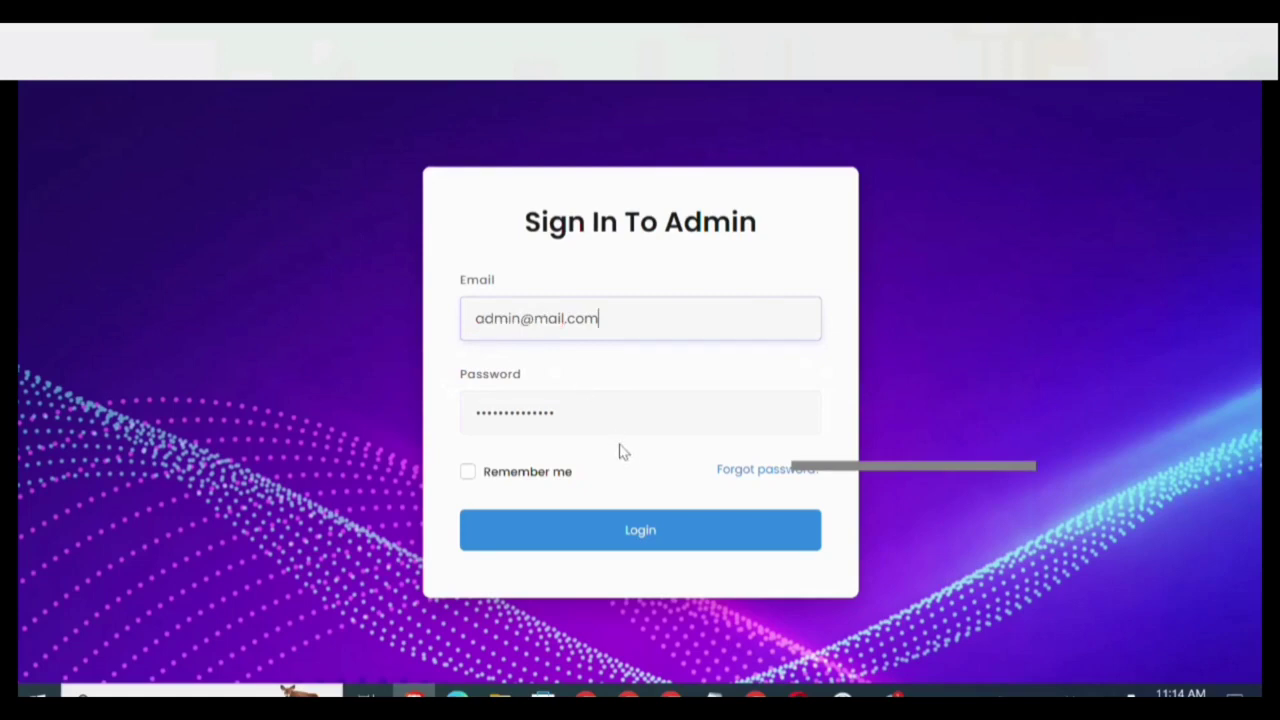
Clear and retype the admin password, then submit the sign-in again.
left_click(598, 407)
key("BackSpace")
key("BackSpace")
key("BackSpace")
key("BackSpace")
key("BackSpace")
key("BackSpace")
key("BackSpace")
key("BackSpace")
key("BackSpace")
key("BackSpace")
key("BackSpace")
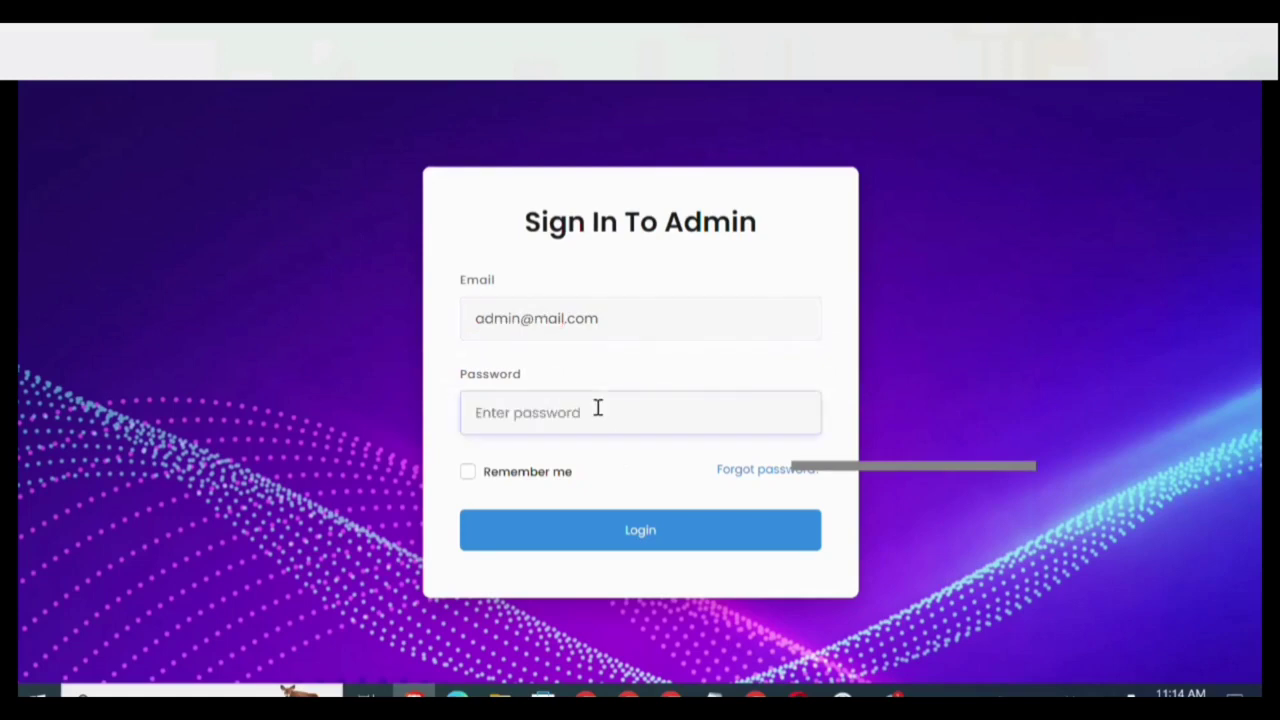
type("p")
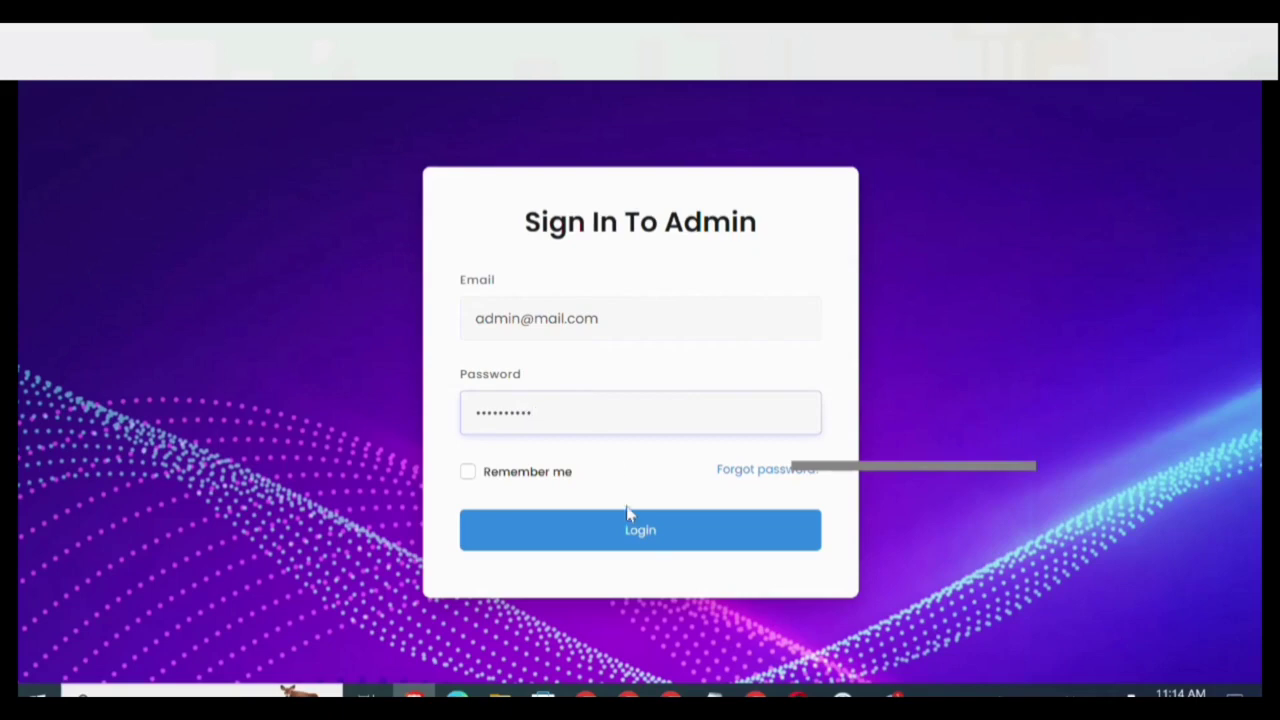
left_click(609, 533)
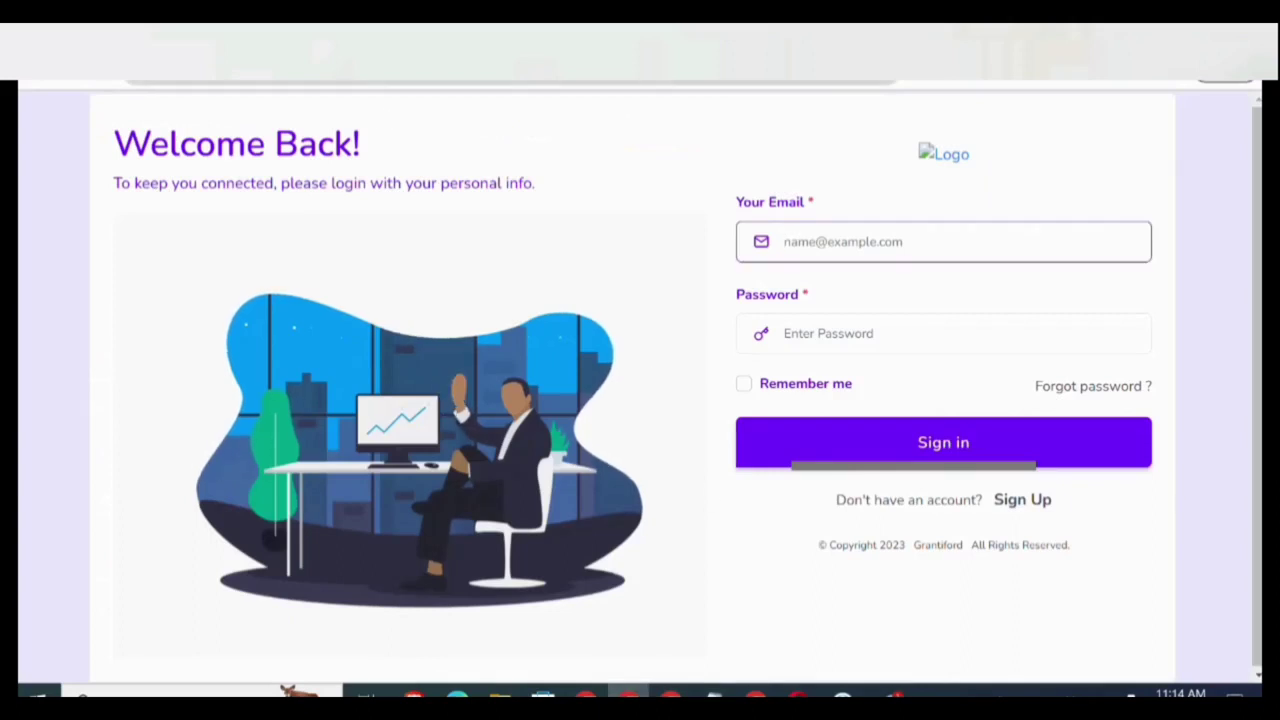
Reload the page to reach the HYIP MAX 'Create an account' registration form.
key("ctrl+l")
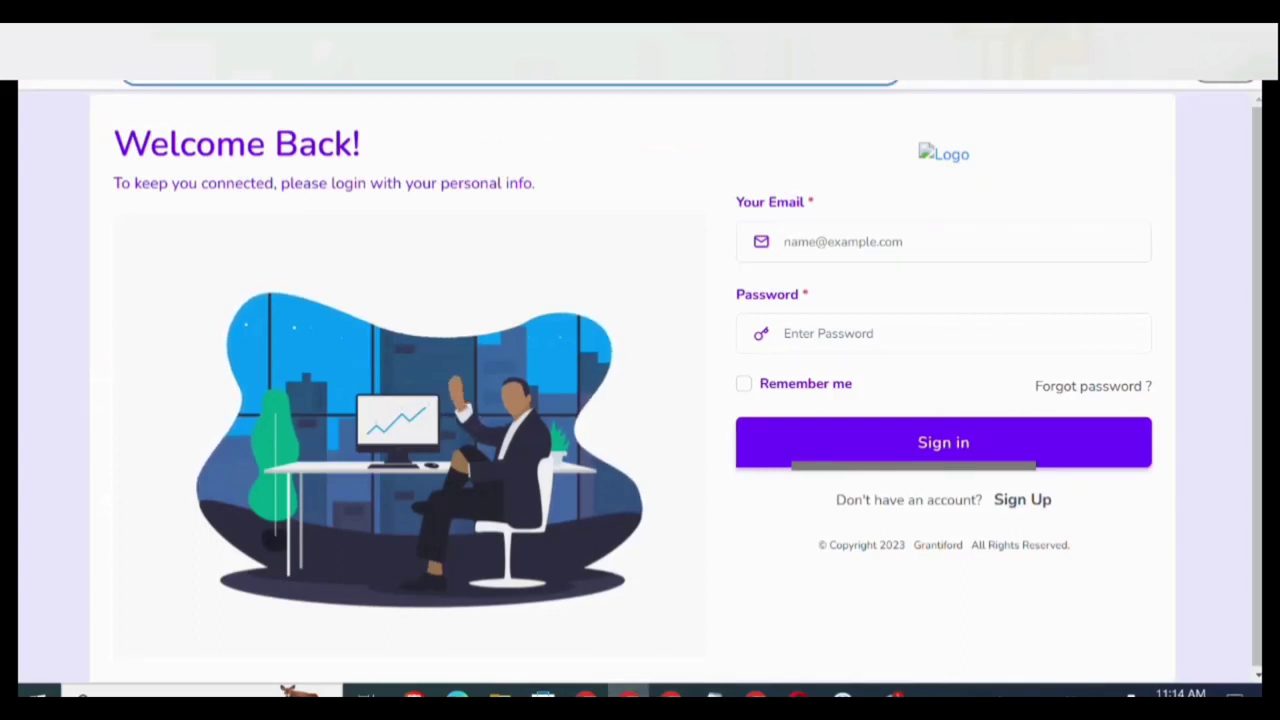
key("Return")
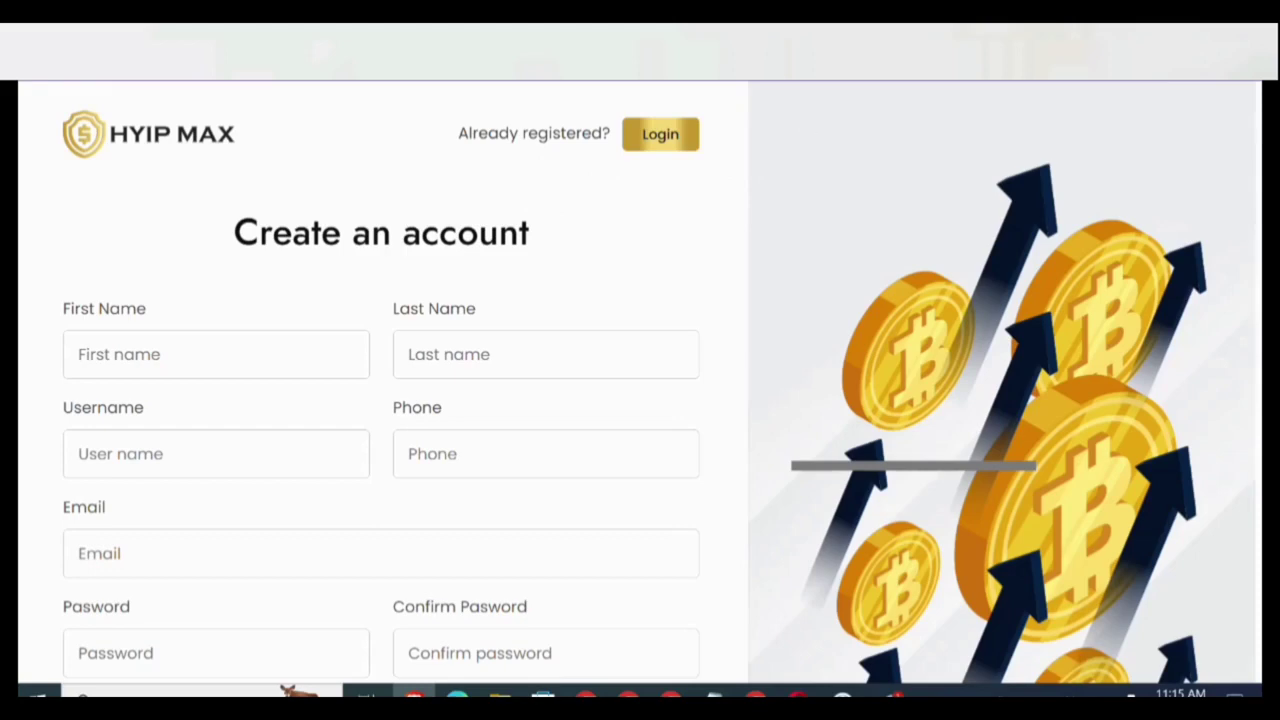
Open the HYIP MAX login page, then open the landing site's Login link in a new tab.
left_click(660, 134)
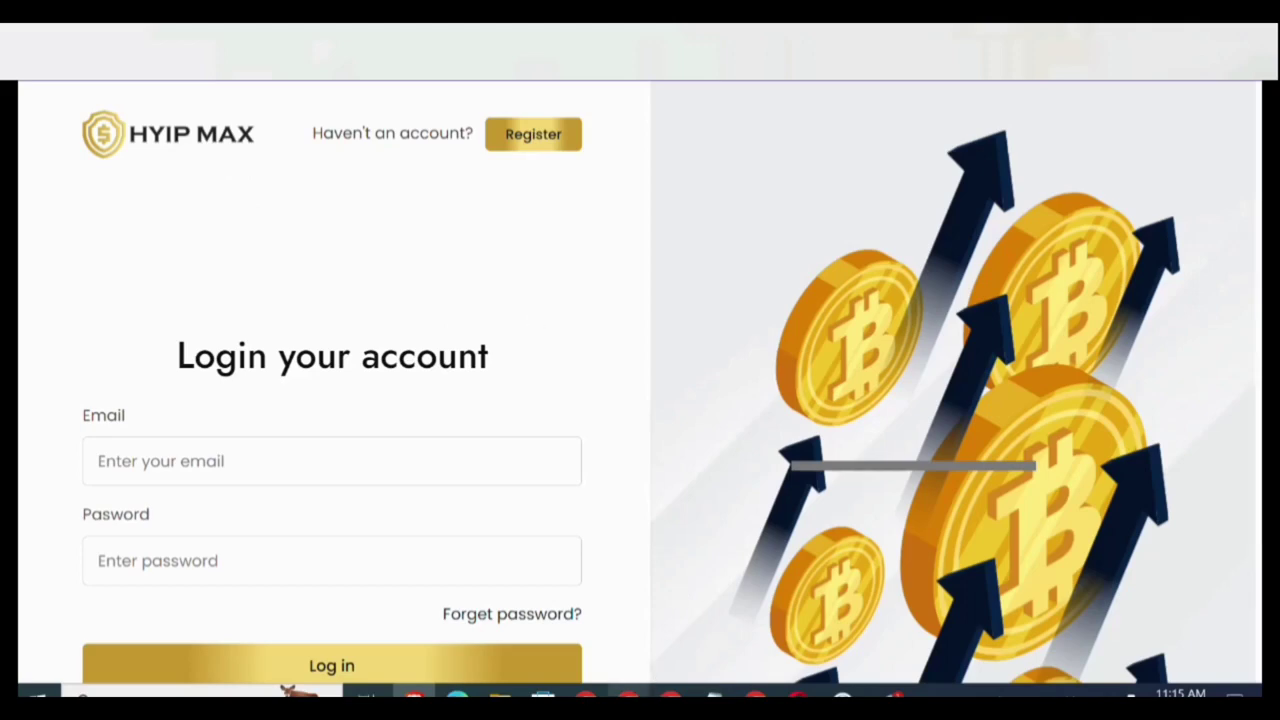
left_click(629, 690)
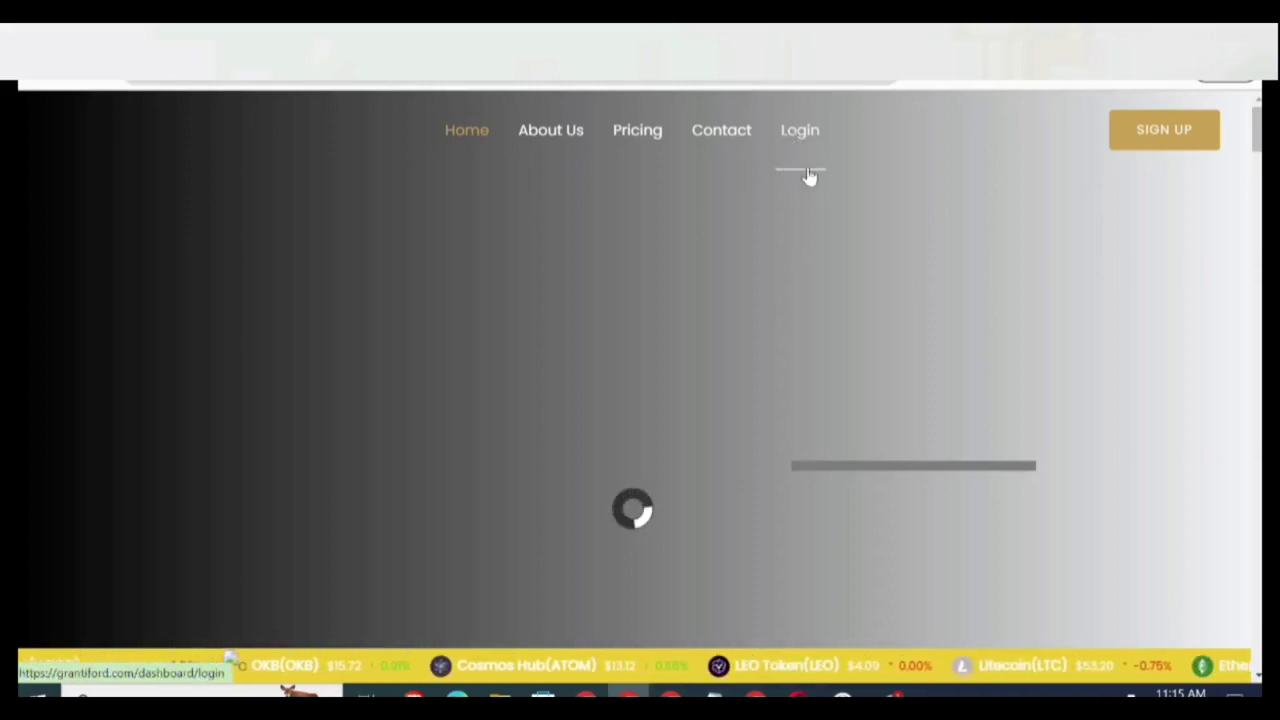
right_click(798, 135)
left_click(824, 148)
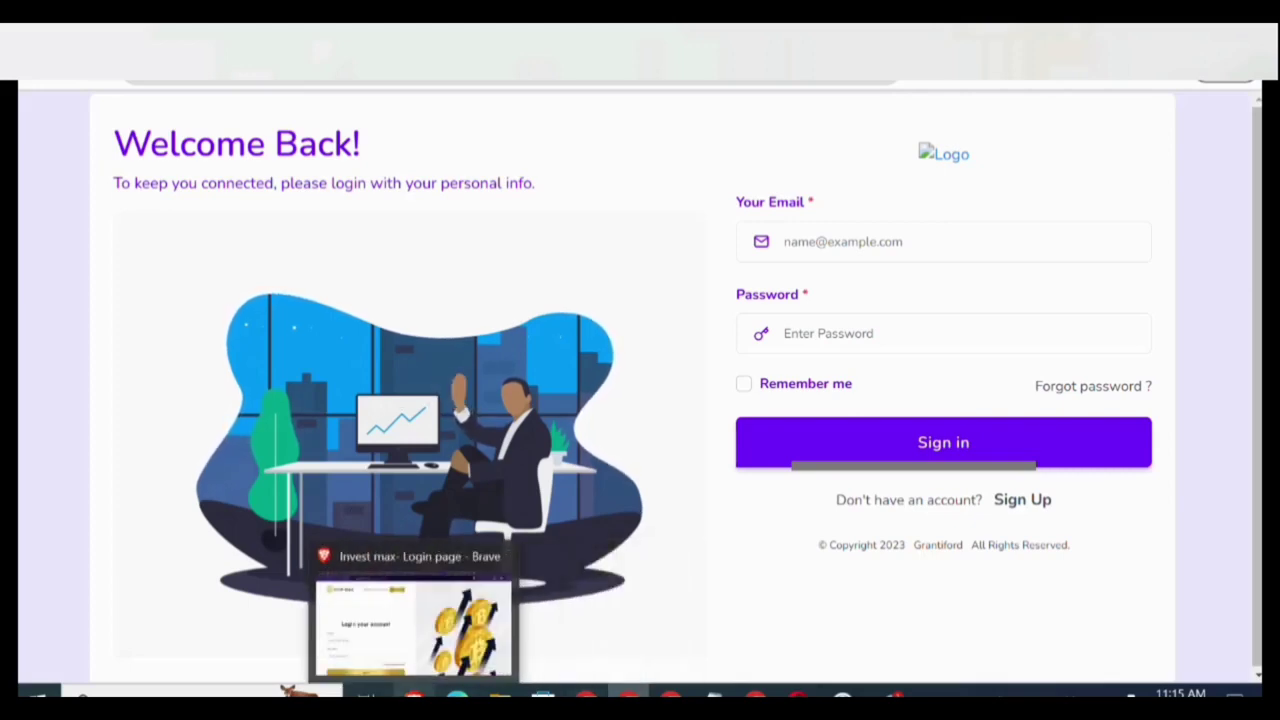
Switch between the HYIP MAX login and registration tabs to compare them.
left_click(411, 630)
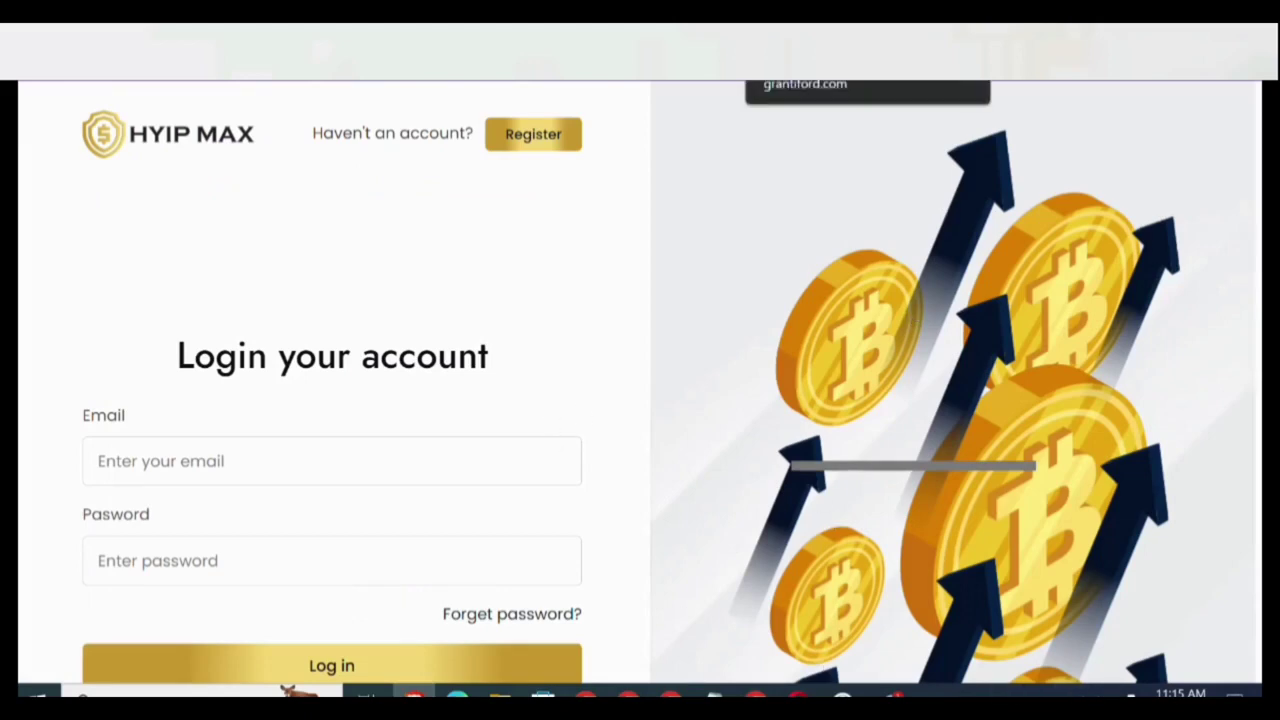
key("ctrl+Tab")
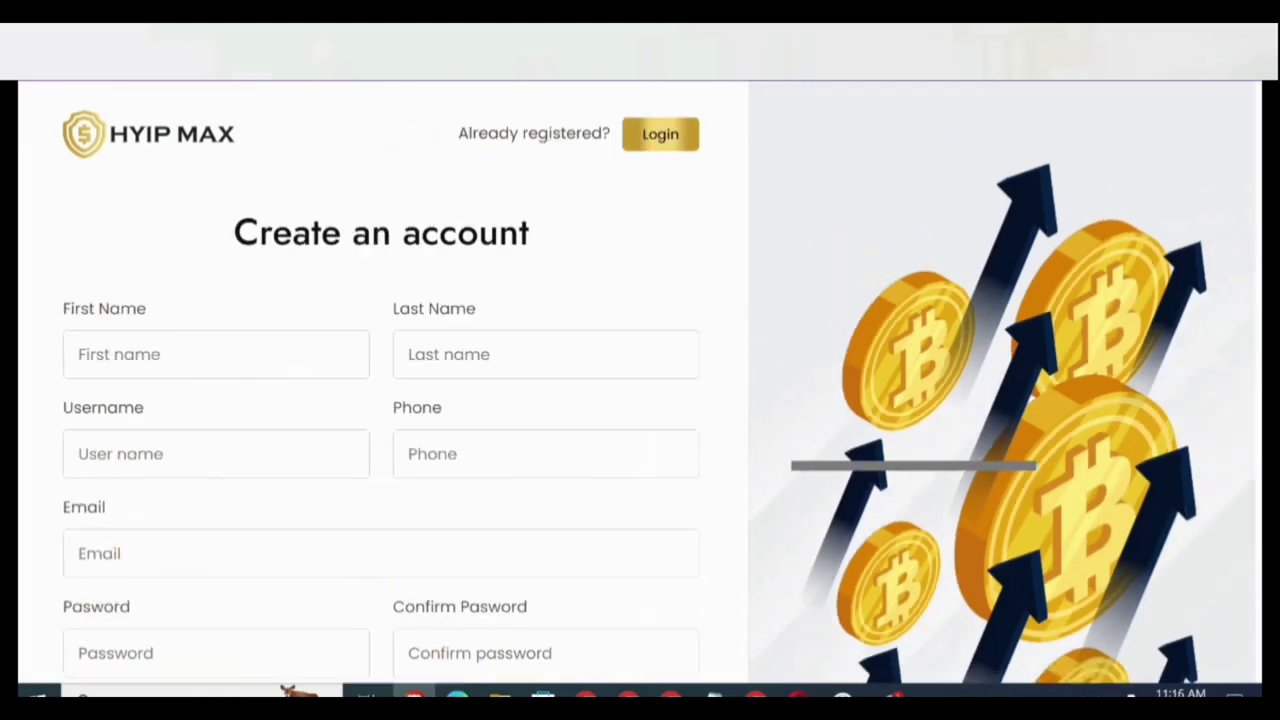
key("ctrl+Tab")
key("ctrl+Tab")
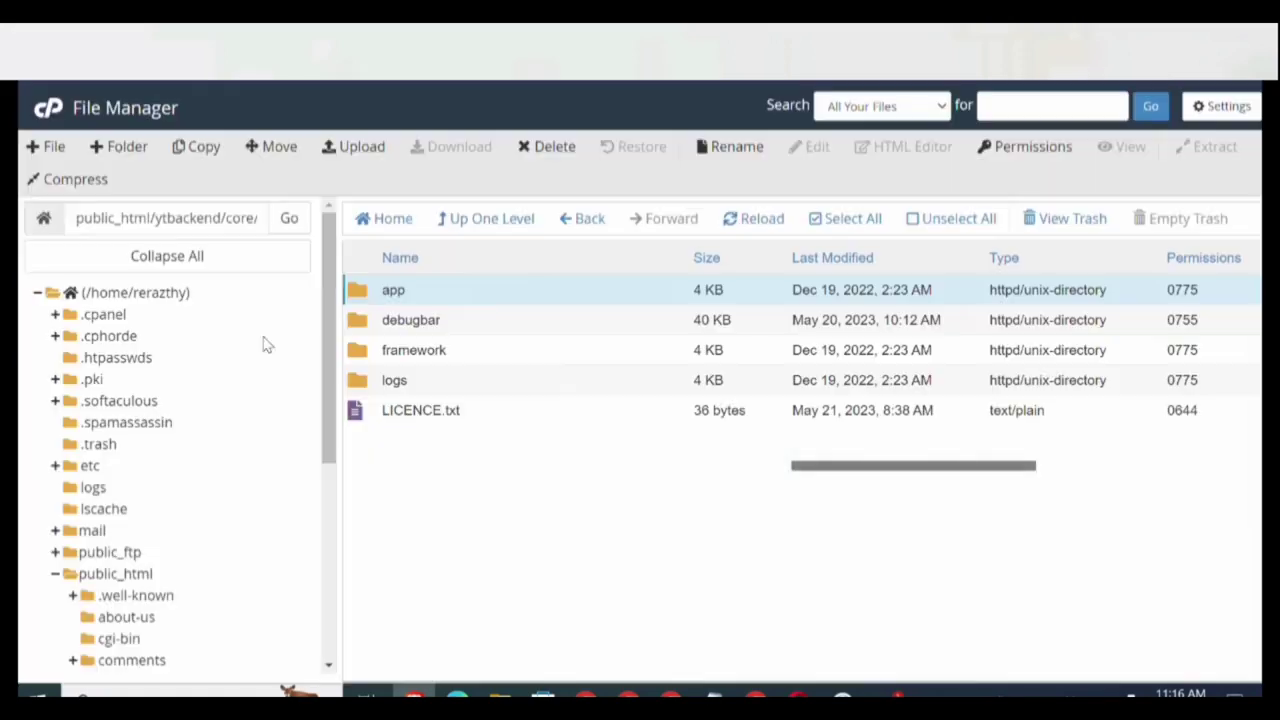
Navigate to public_html/ytbackend/core and open the .env file in the editor.
left_click(118, 576)
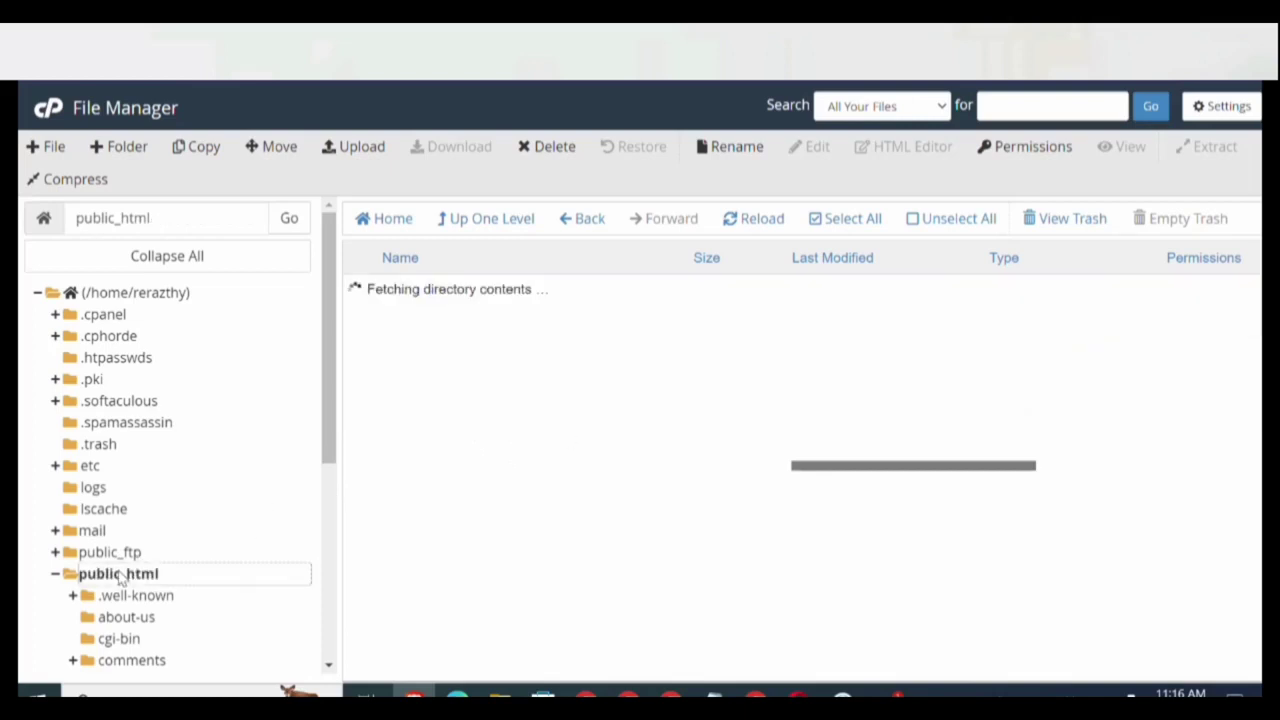
scroll(466, 568, "down", 3)
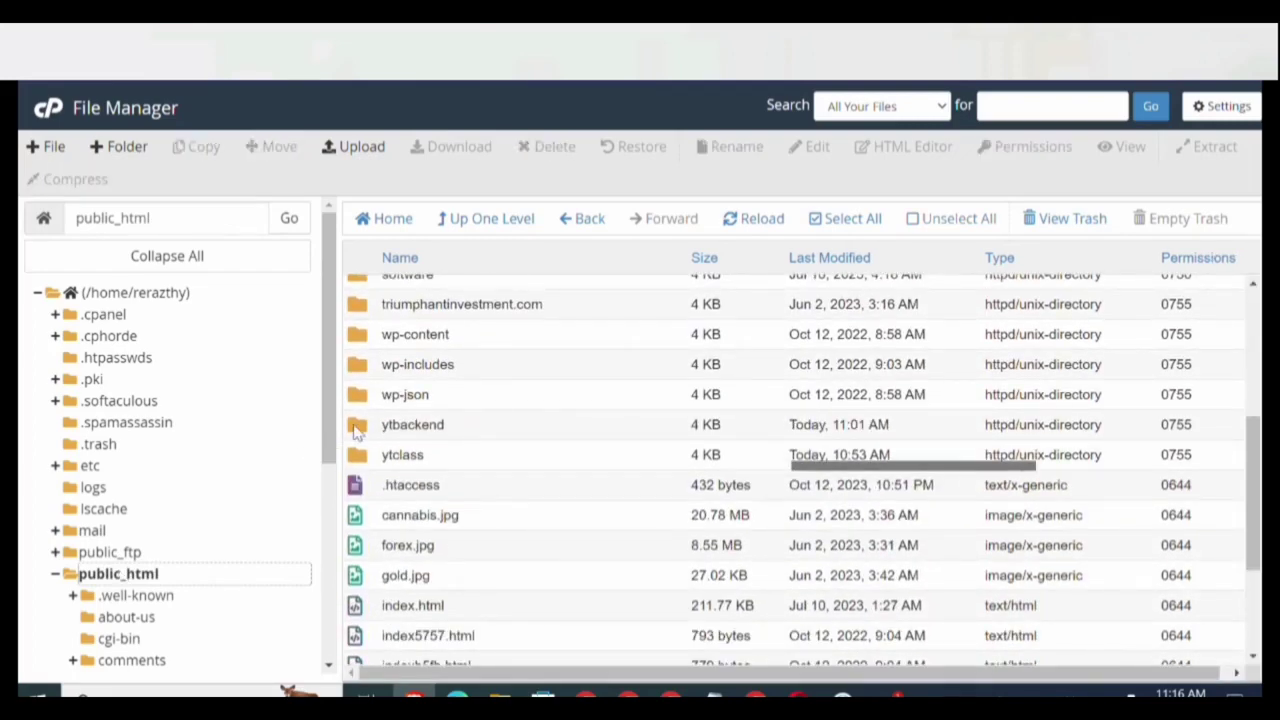
double_click(356, 428)
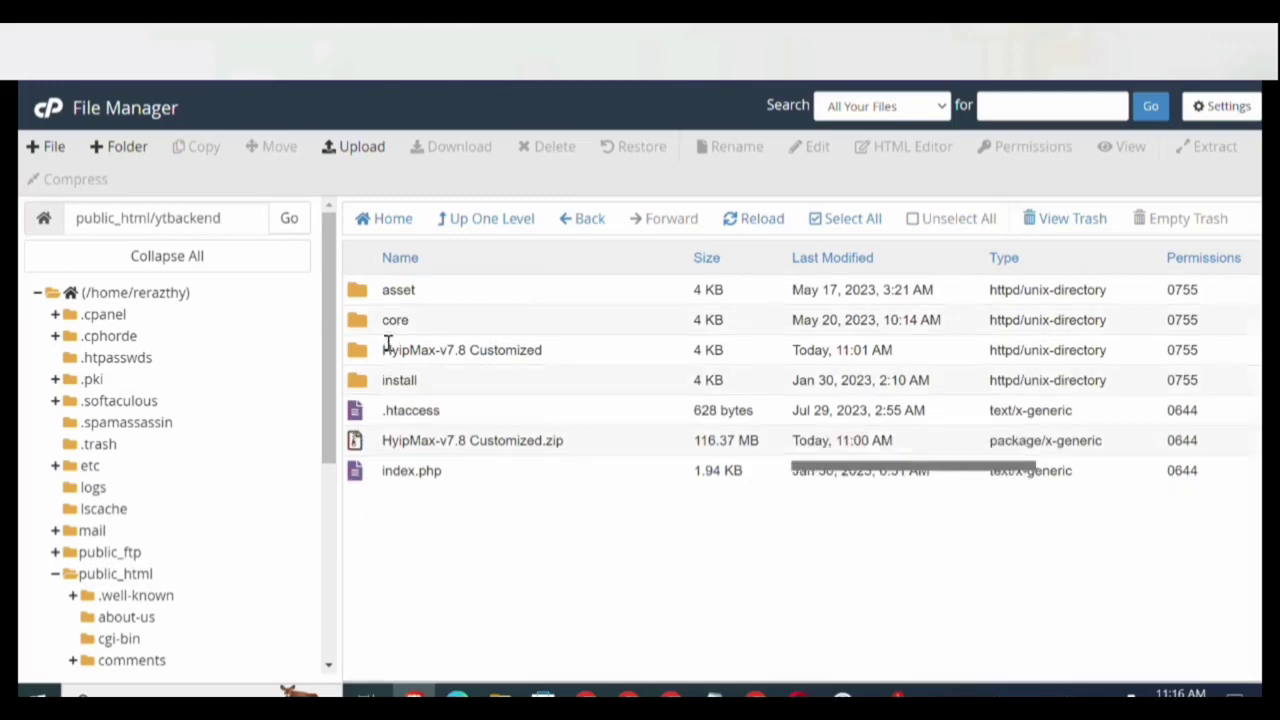
double_click(372, 322)
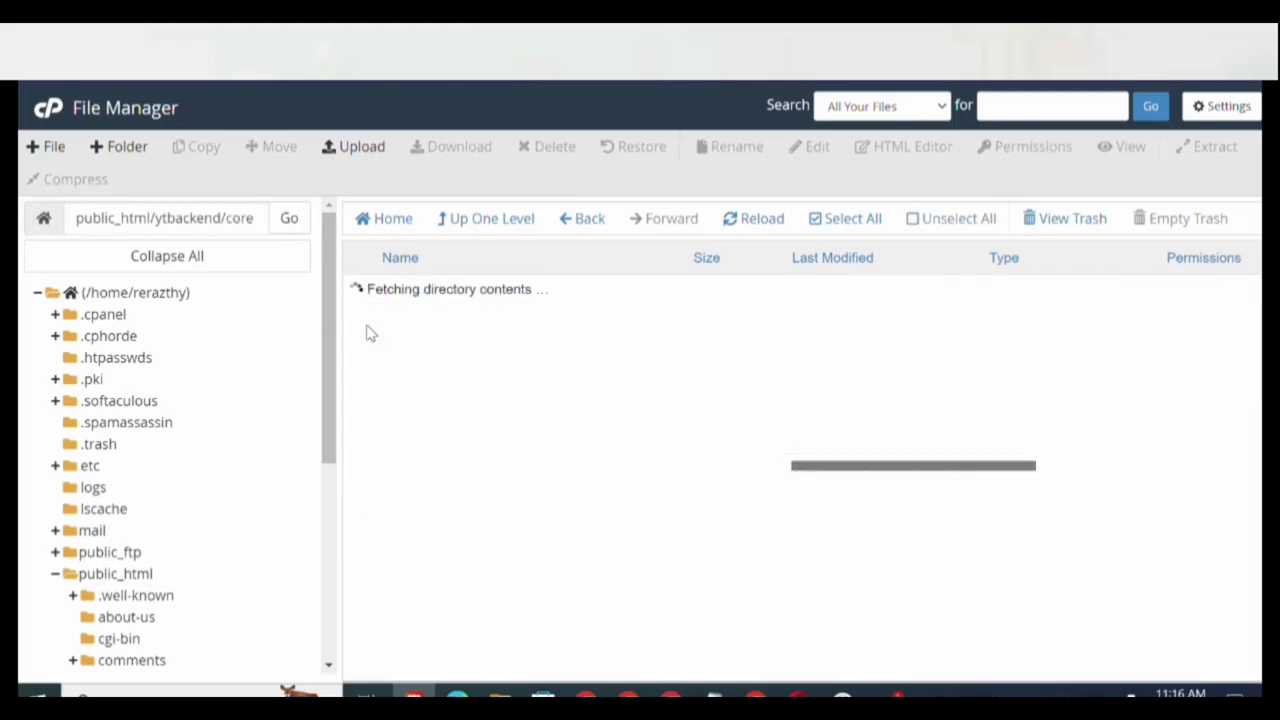
scroll(370, 334, "down", 1)
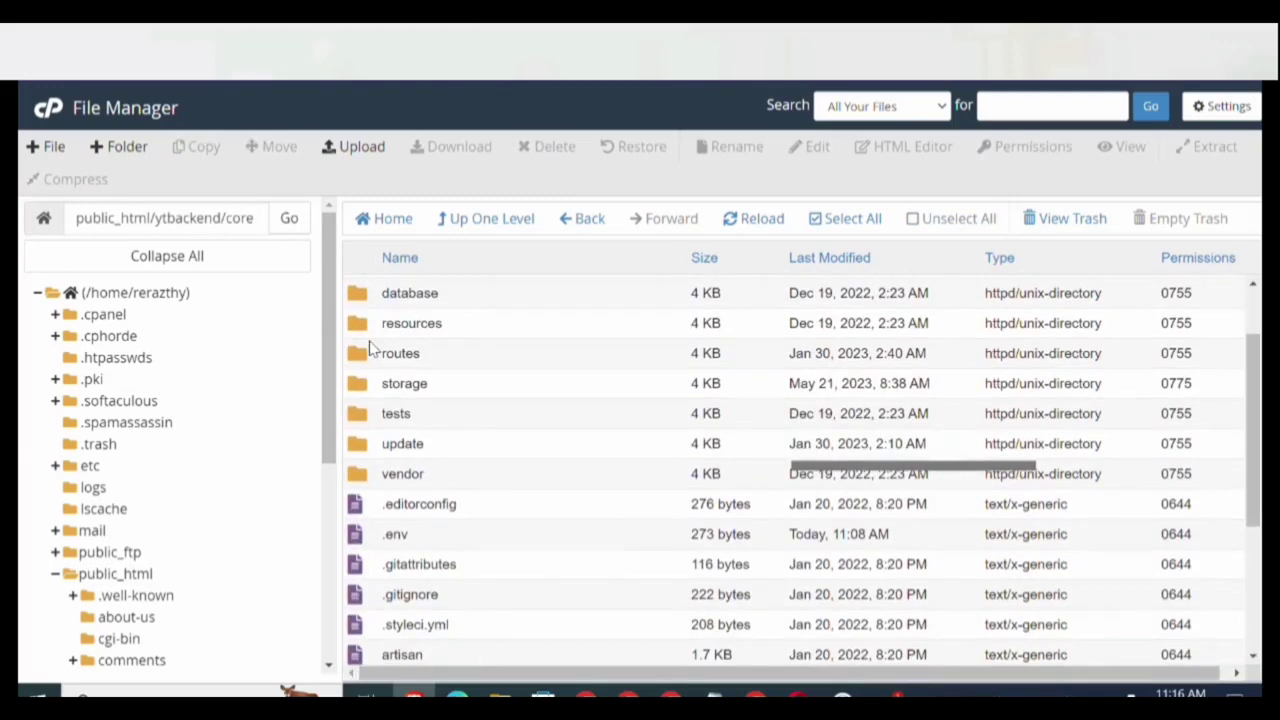
right_click(397, 537)
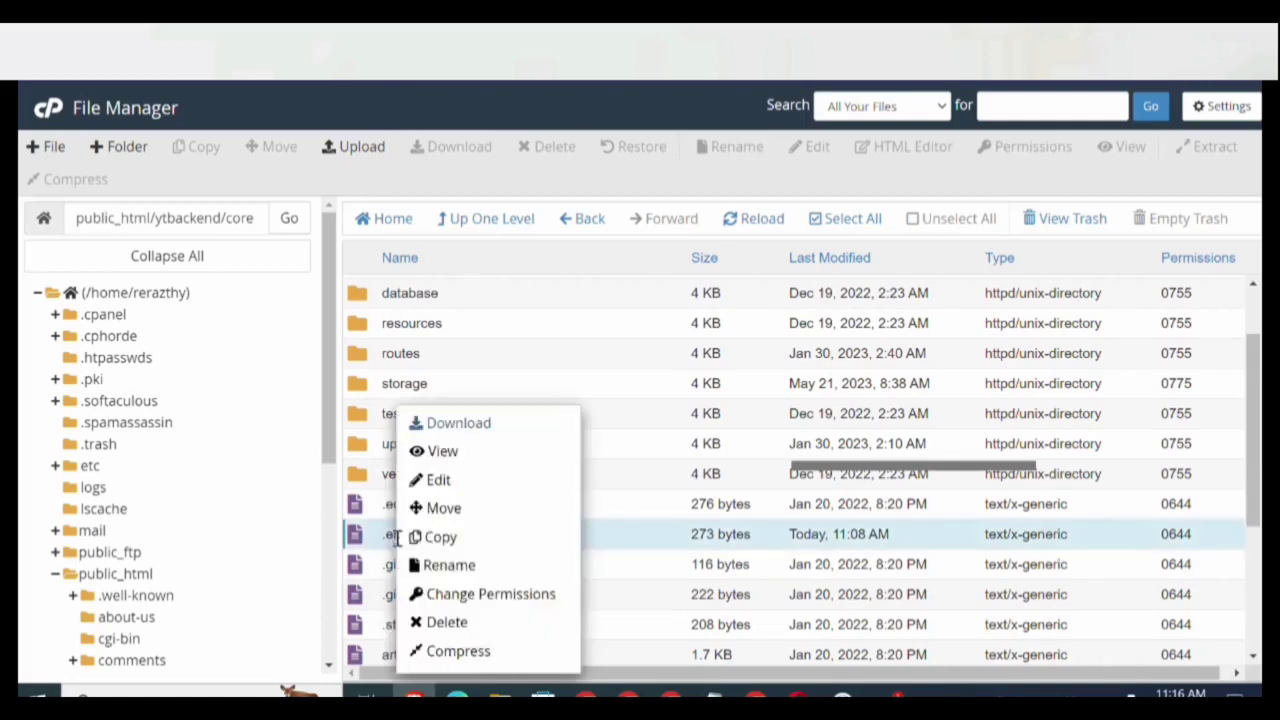
left_click(443, 480)
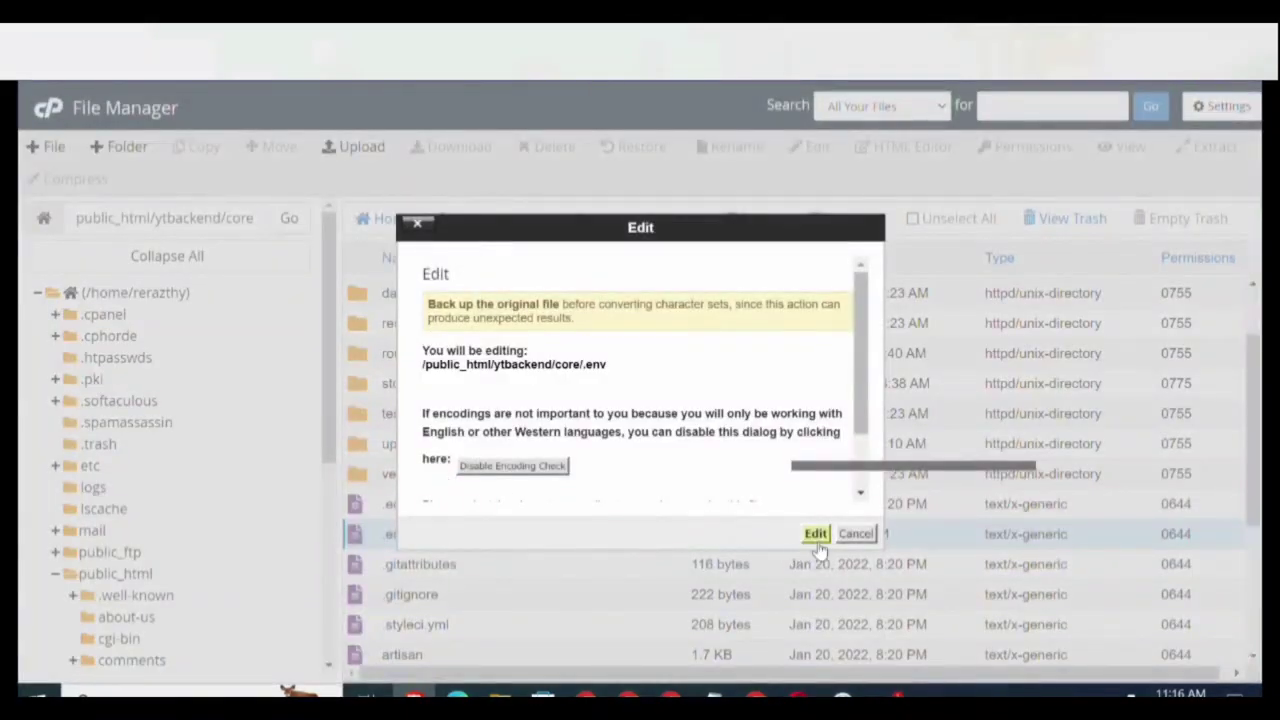
left_click(816, 536)
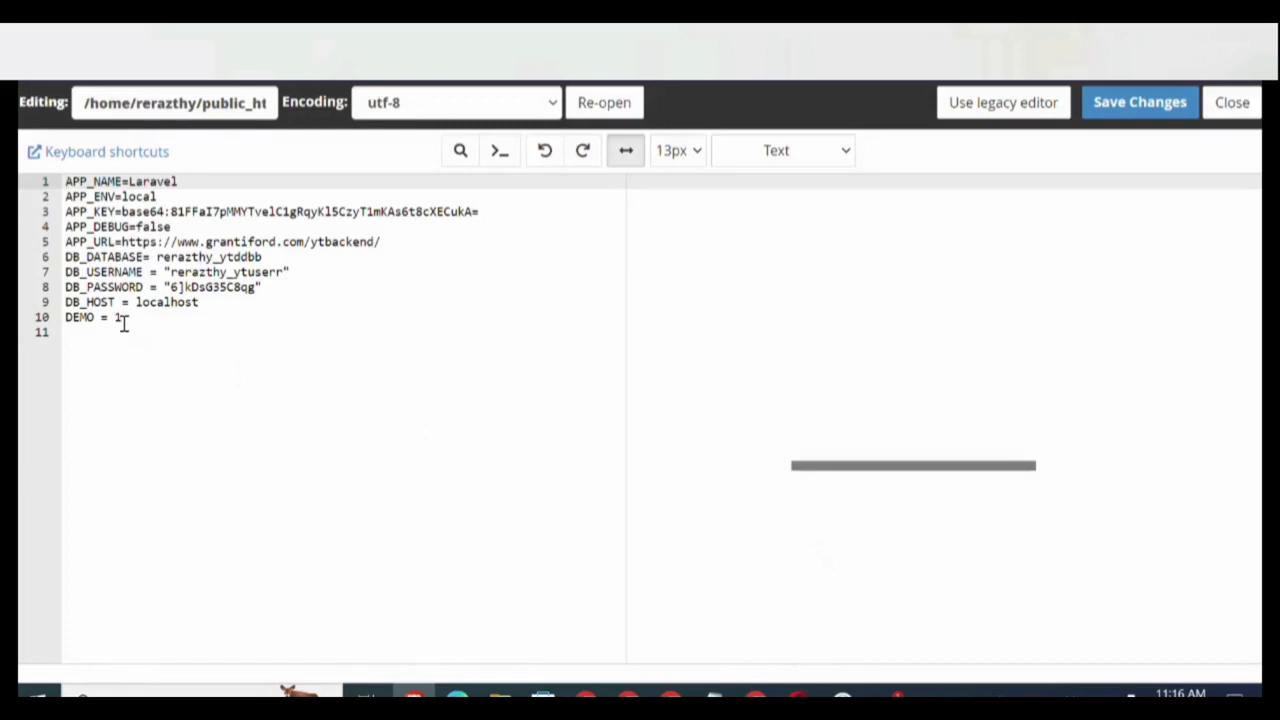
Change DEMO = 1 to DEMO = 0 on line 10 of .env and save it.
left_click(123, 320)
key("BackSpace")
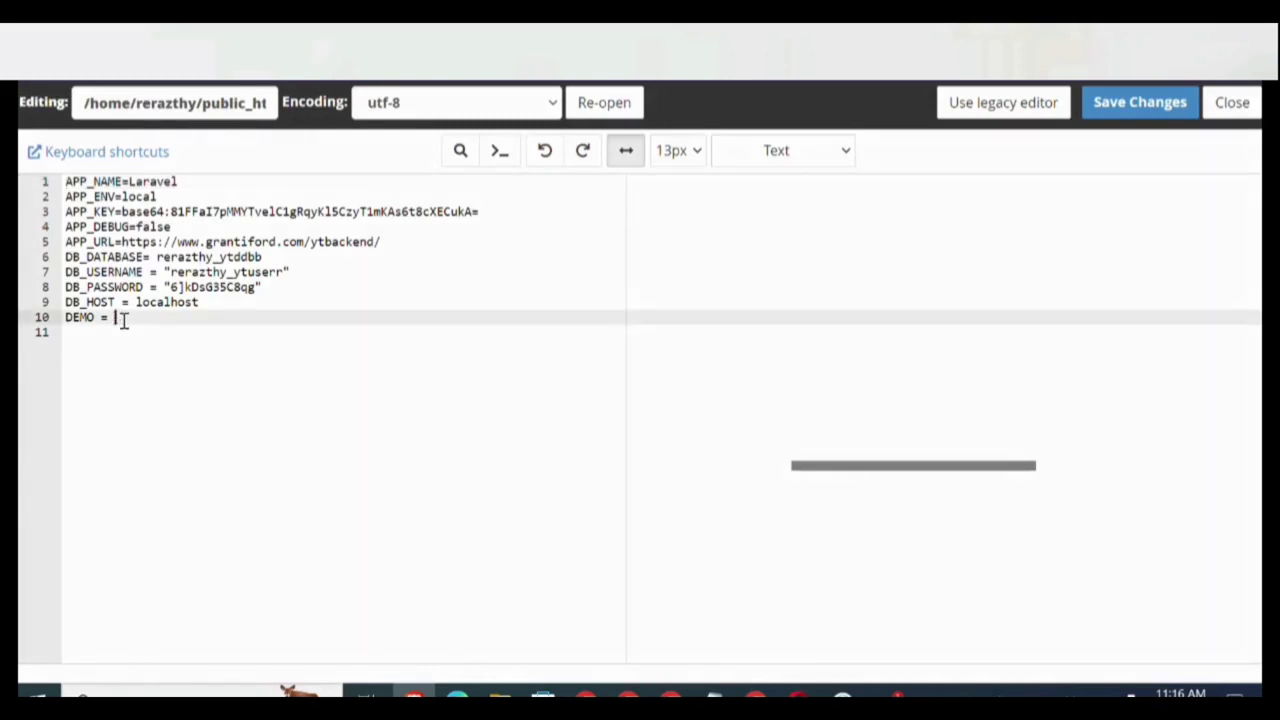
type("0")
left_click(1115, 102)
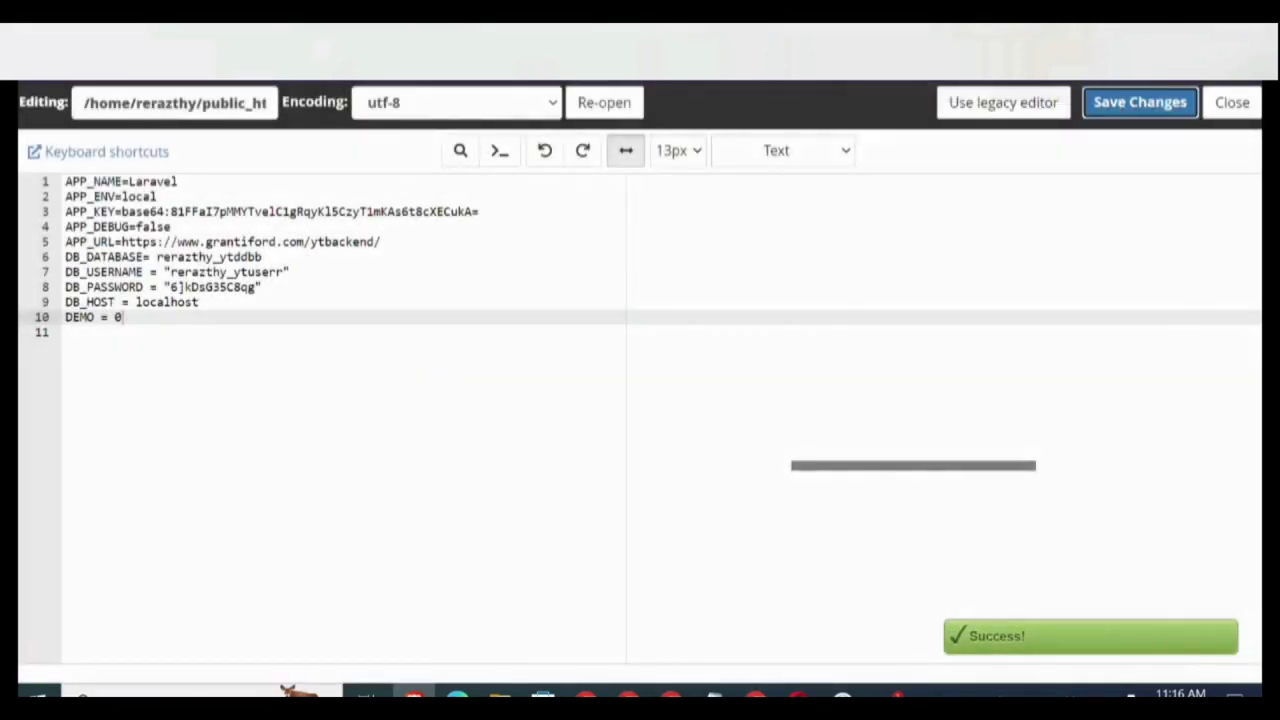
key("ctrl+w")
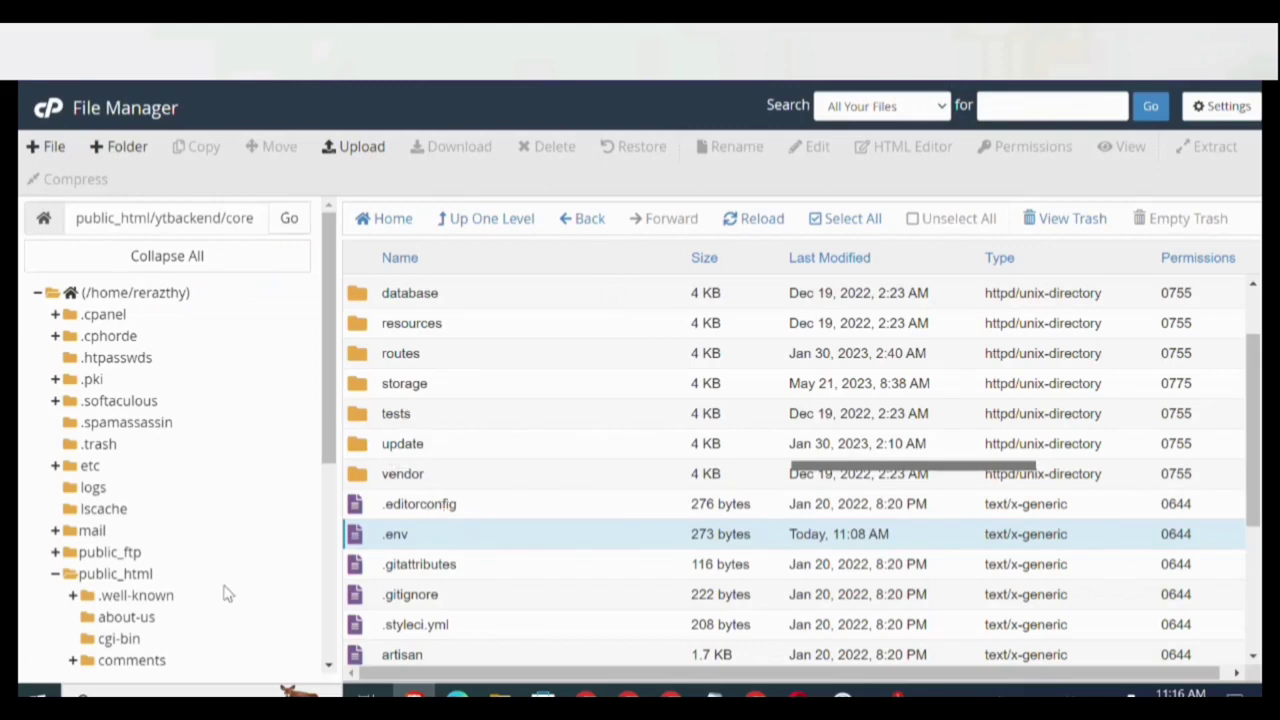
Navigate to public_html/ytclass and open index.html in the code editor.
left_click(112, 576)
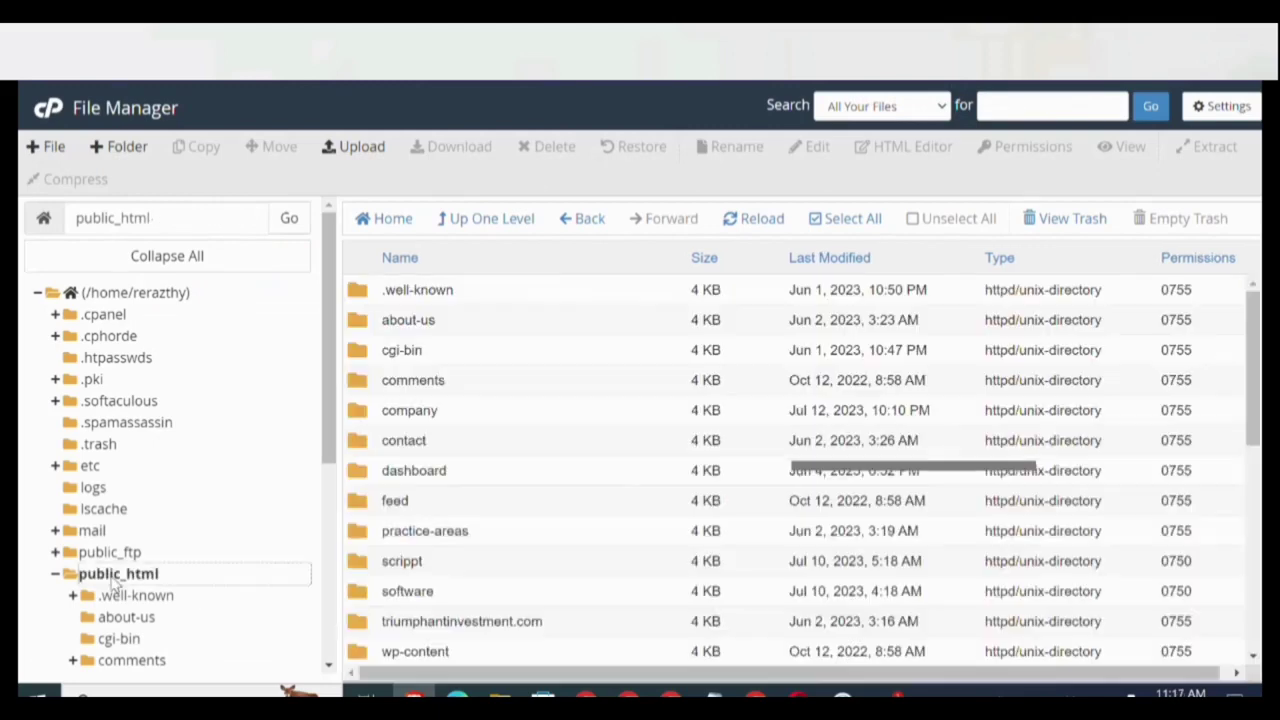
scroll(405, 645, "down", 1)
scroll(405, 645, "down", 5)
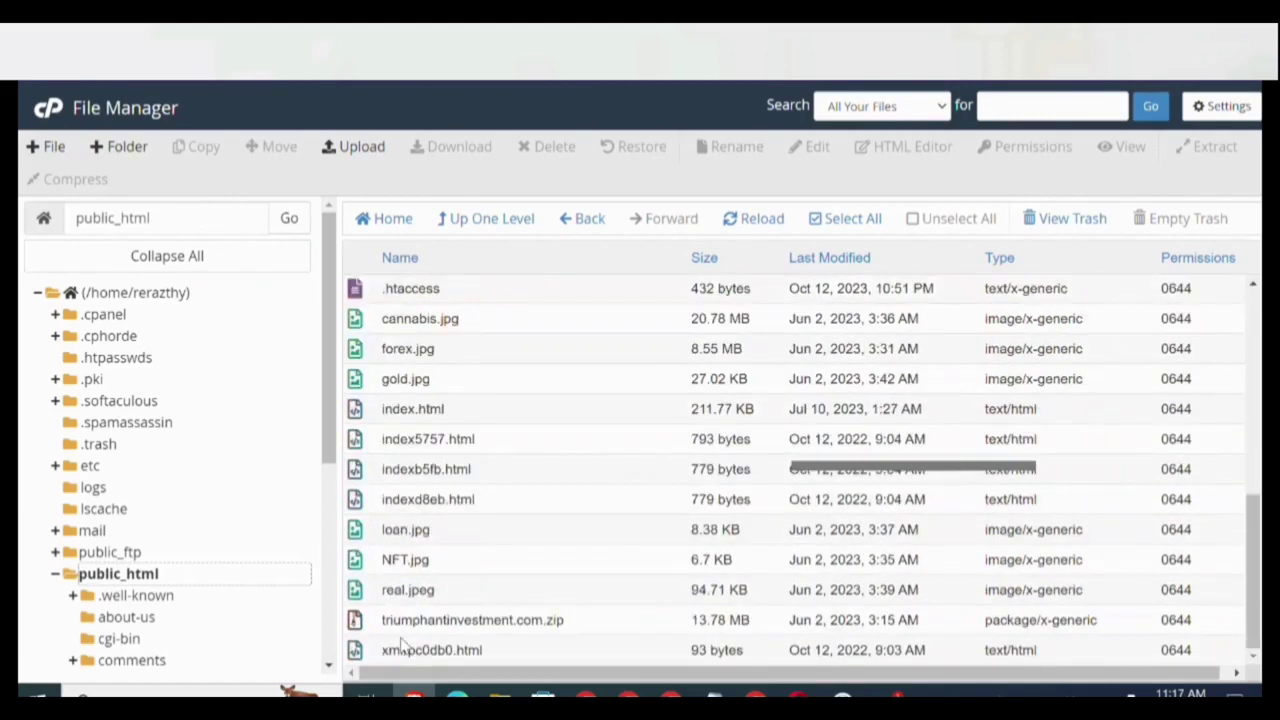
scroll(422, 445, "up", 2)
scroll(422, 445, "up", 1)
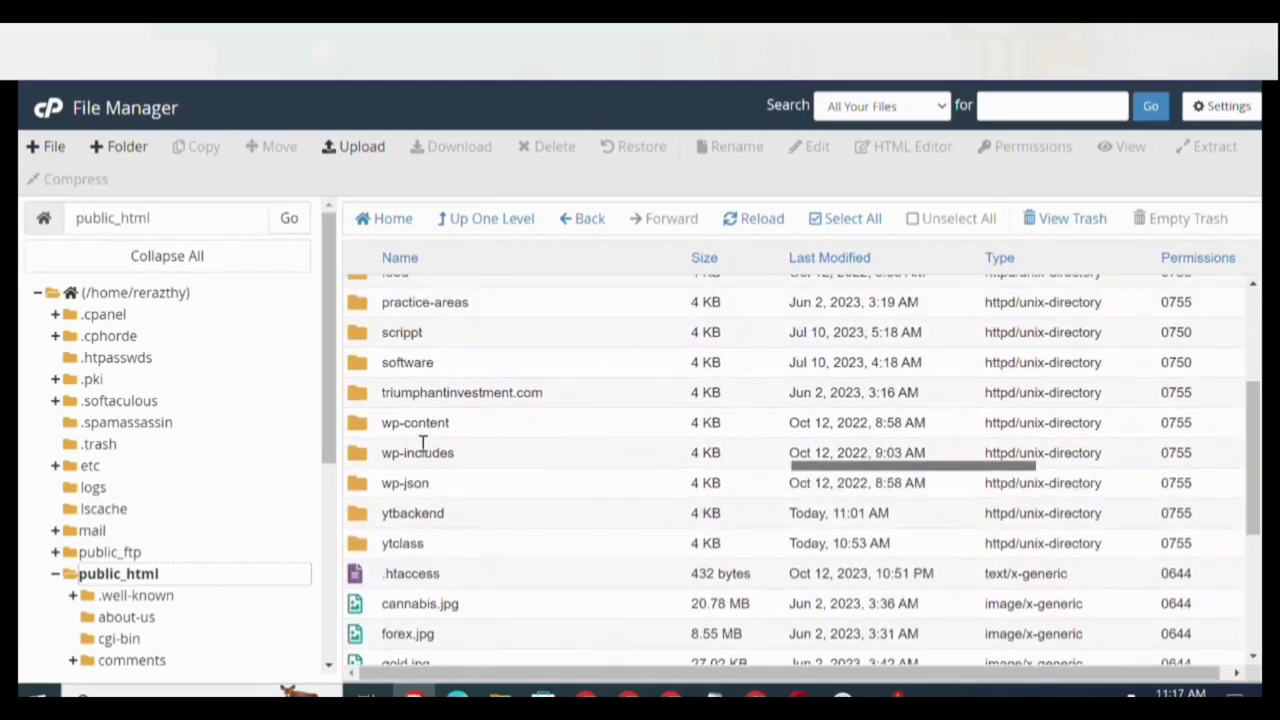
double_click(386, 550)
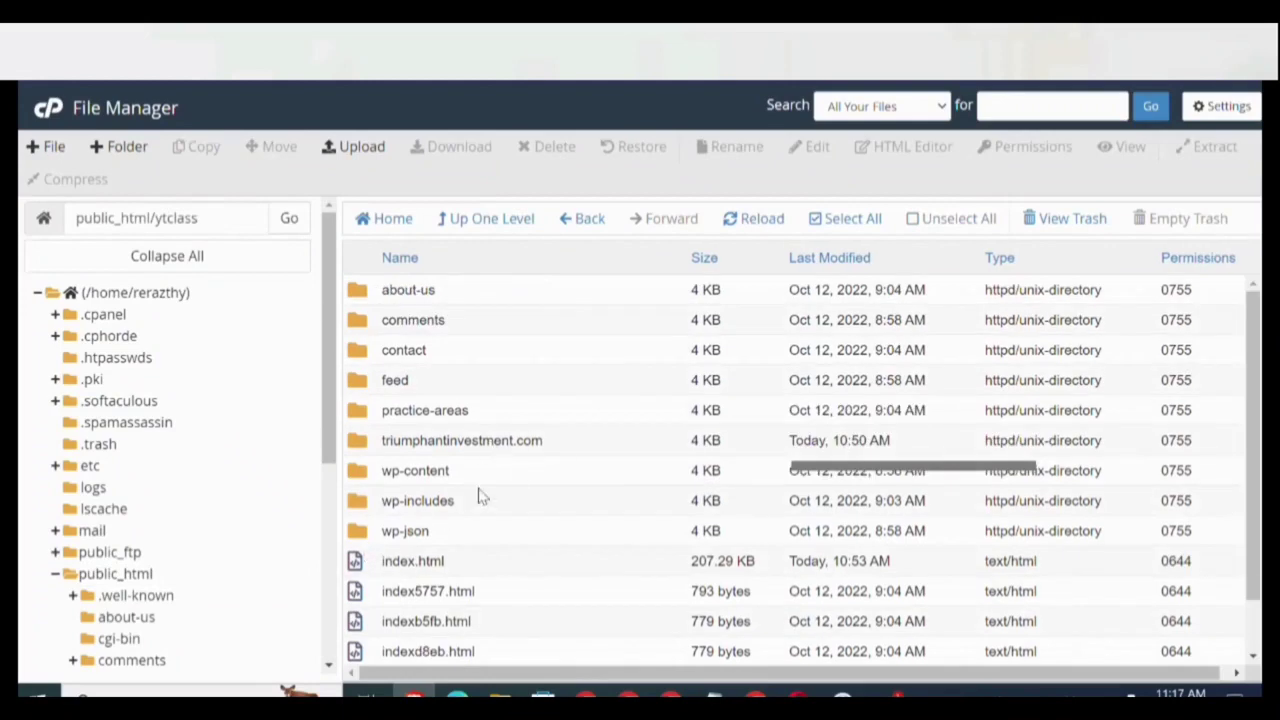
right_click(399, 563)
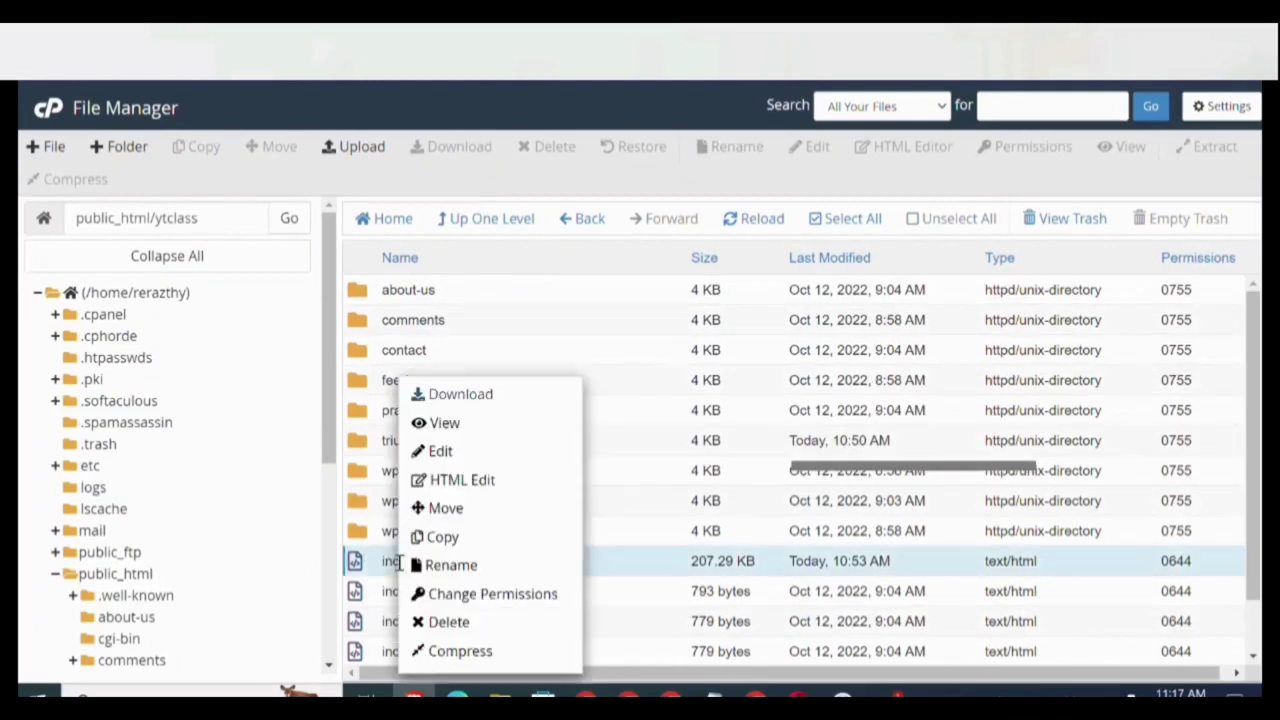
left_click(446, 451)
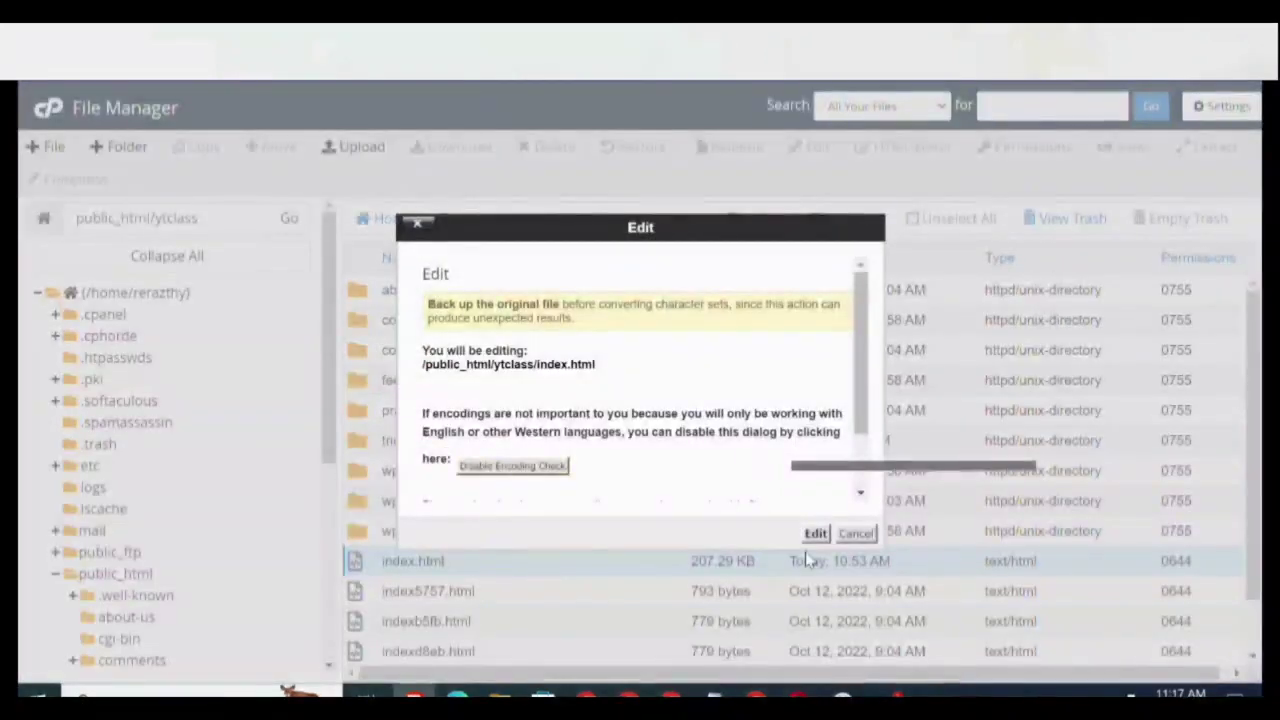
left_click(815, 535)
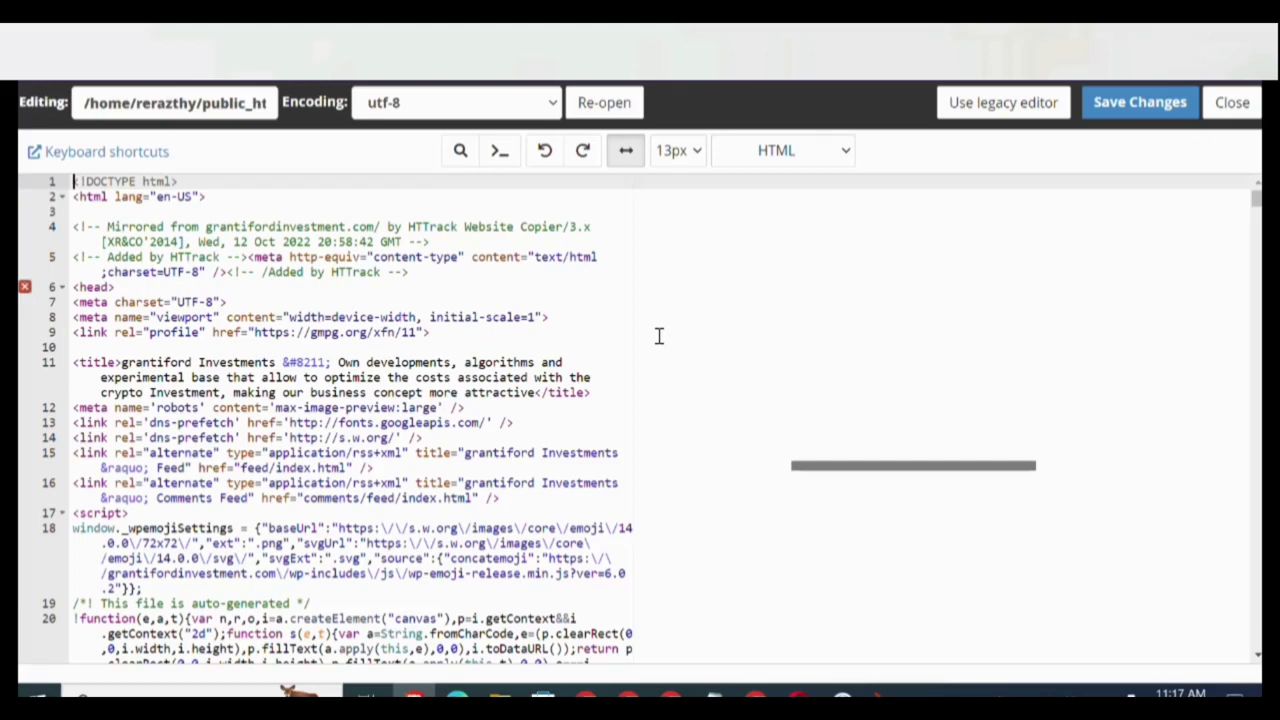
key("ctrl+f")
type("login")
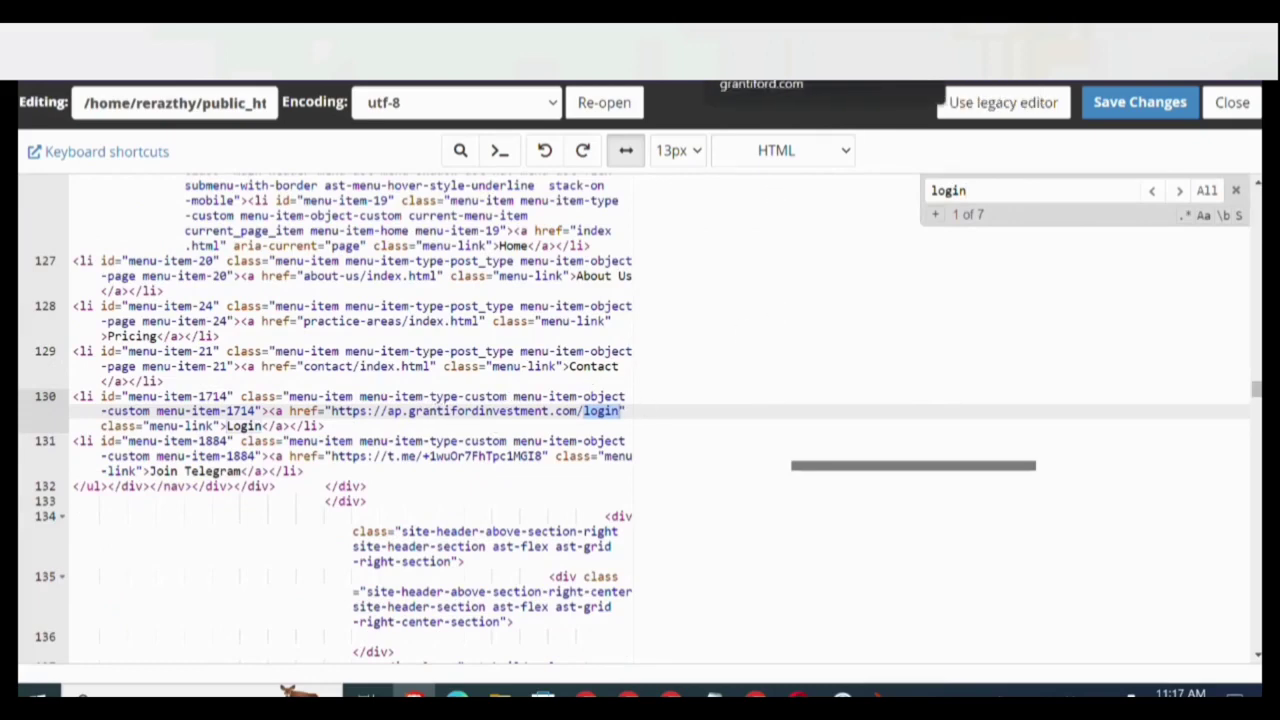
left_click(560, 55)
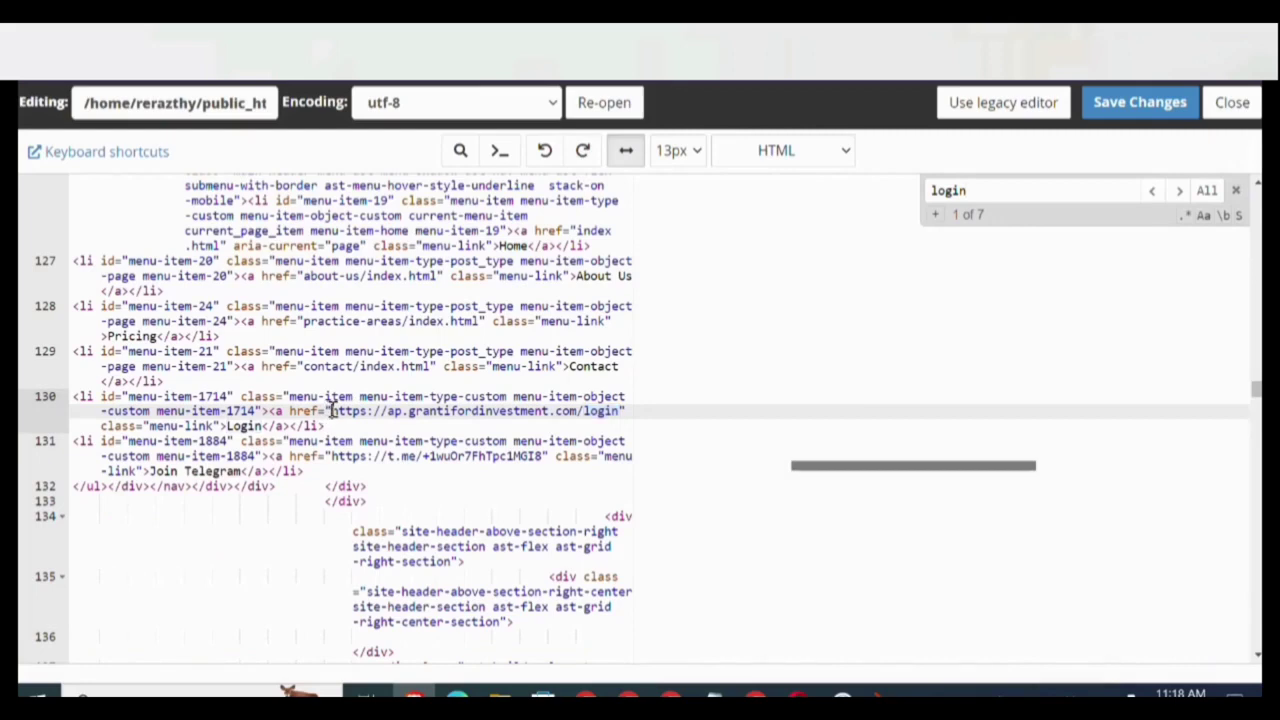
left_click_drag(332, 410, 619, 413)
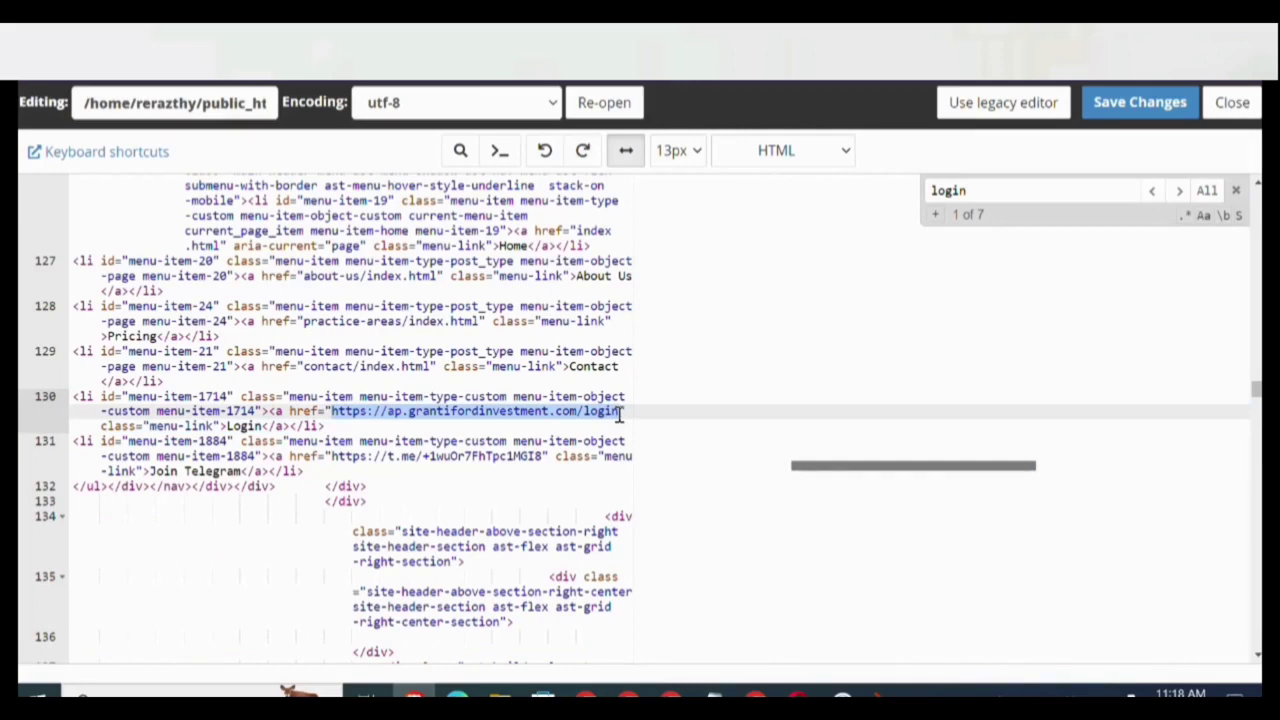
type("https://www.grantiford.com/ytbackend/login")
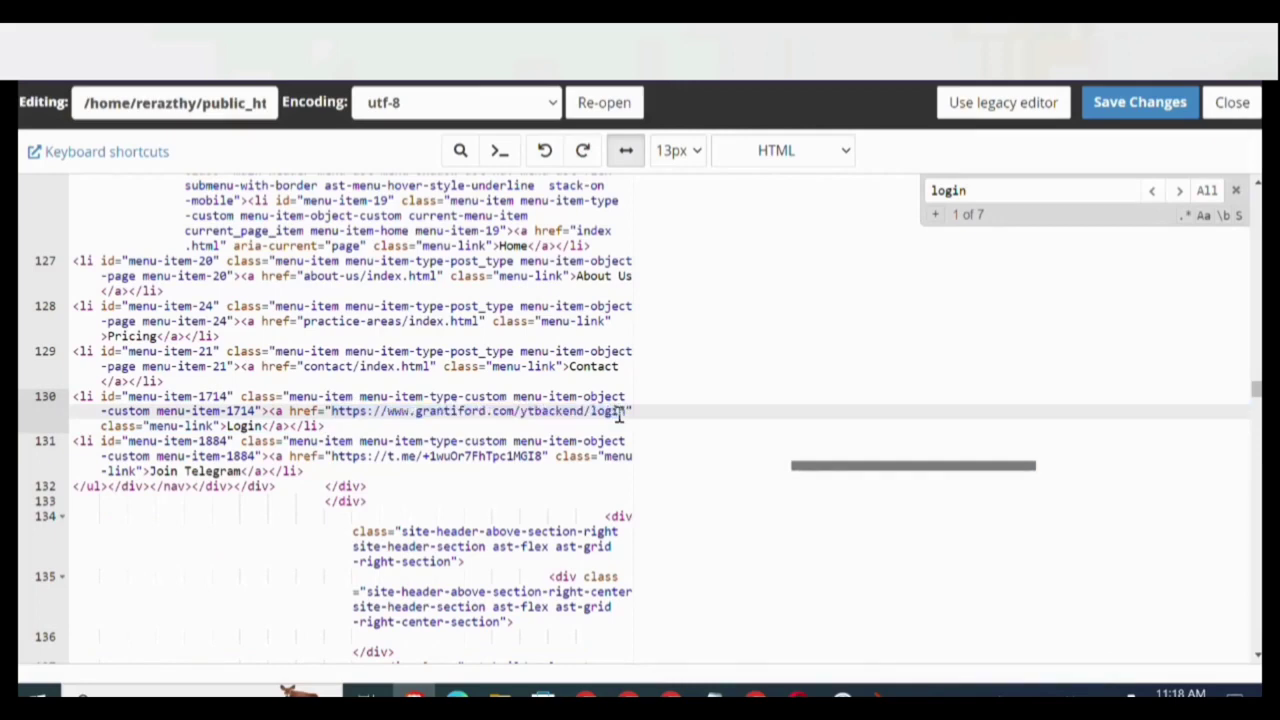
left_click(1042, 198)
key("Return")
key("Return")
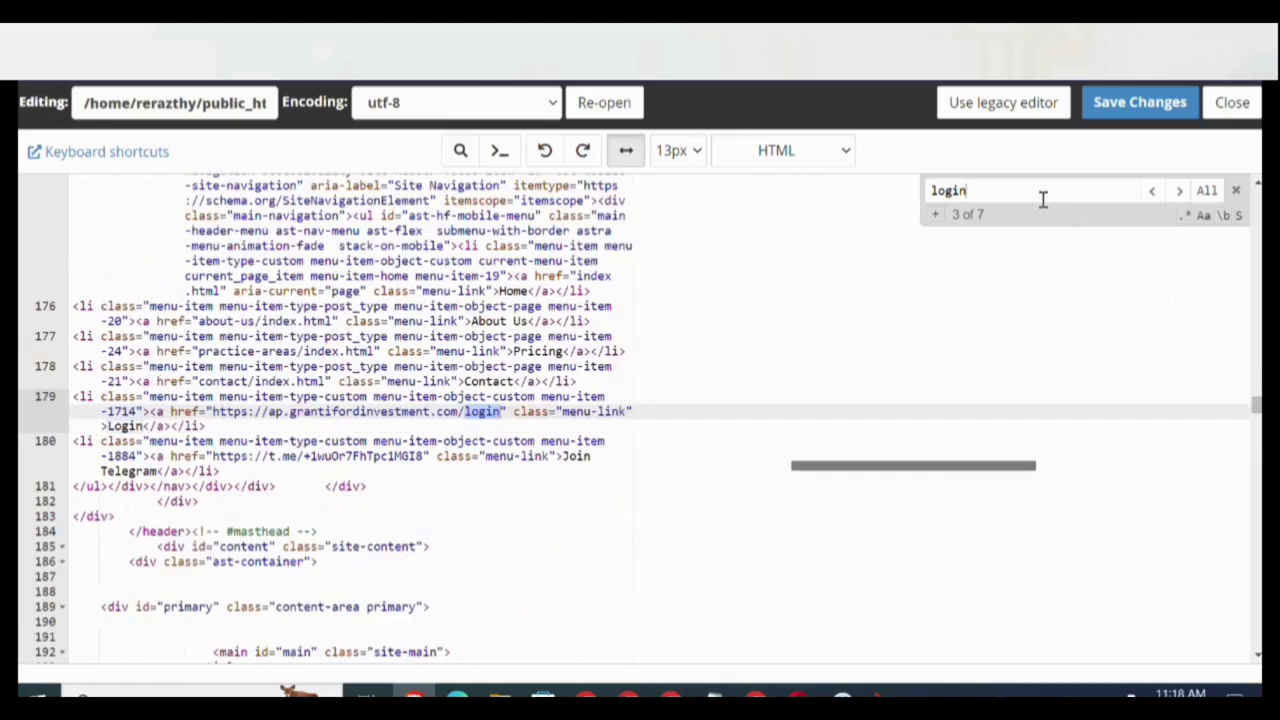
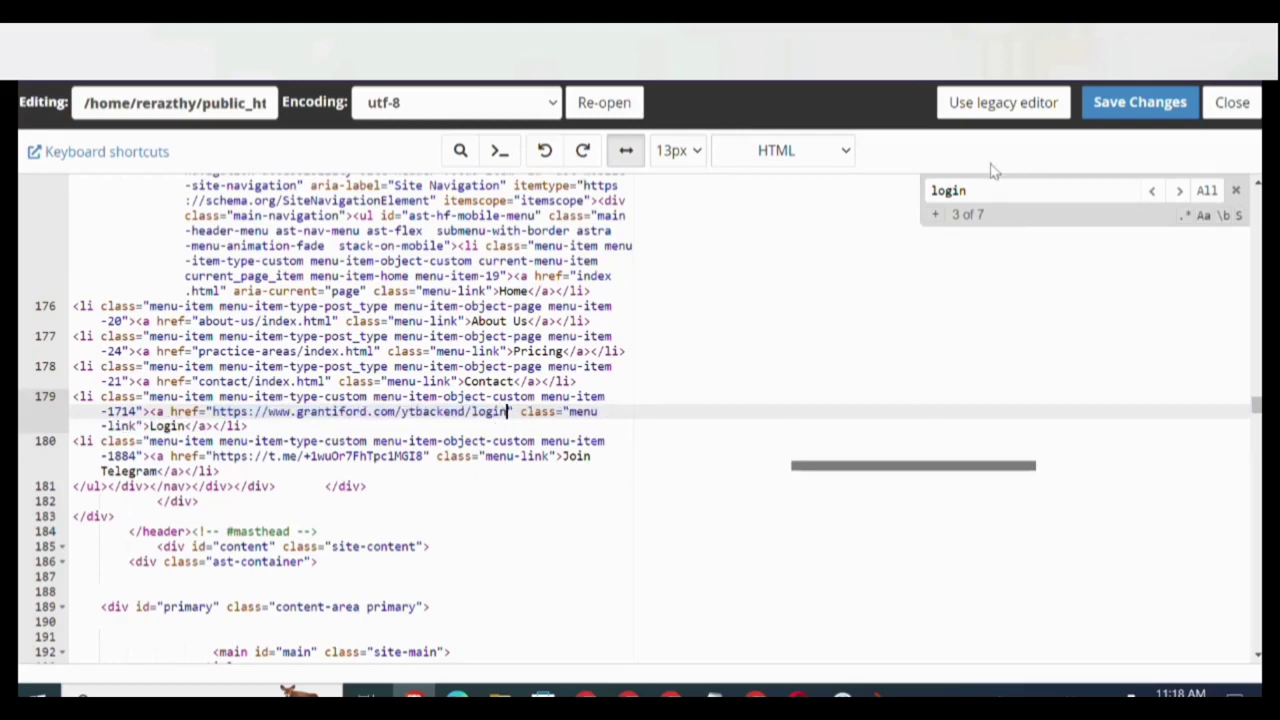
key("Return")
key("Return")
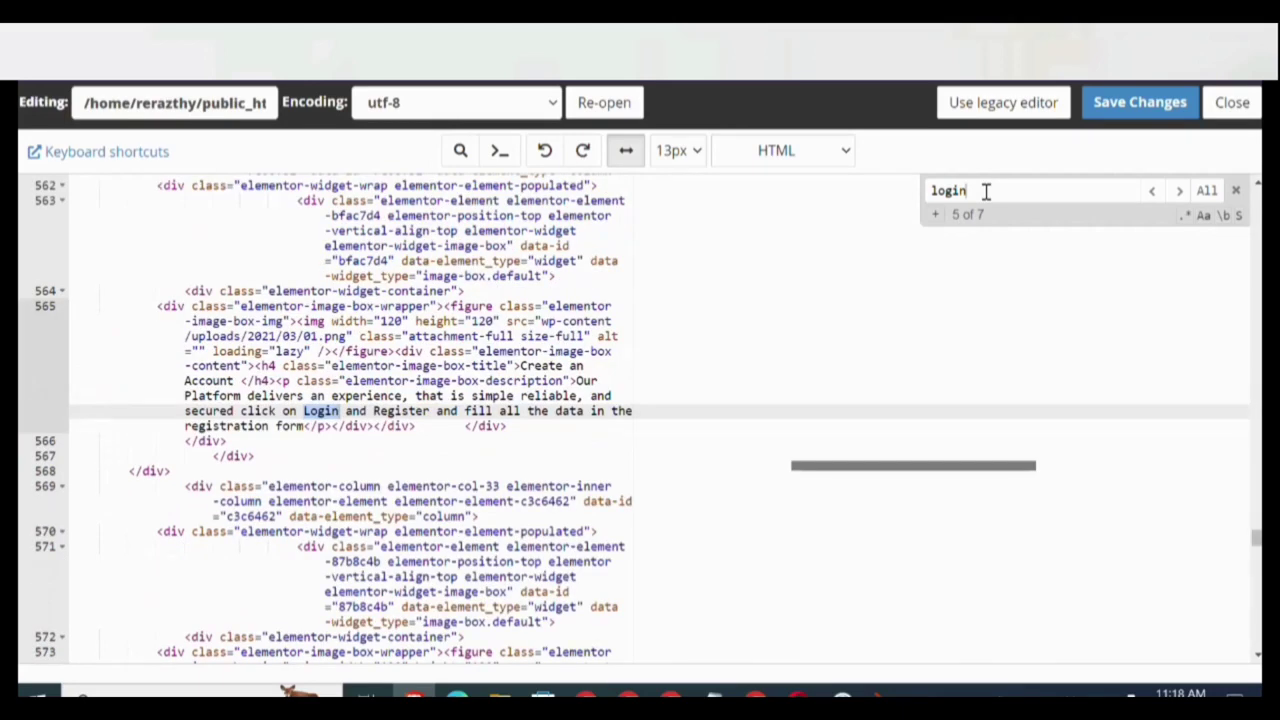
key("Return")
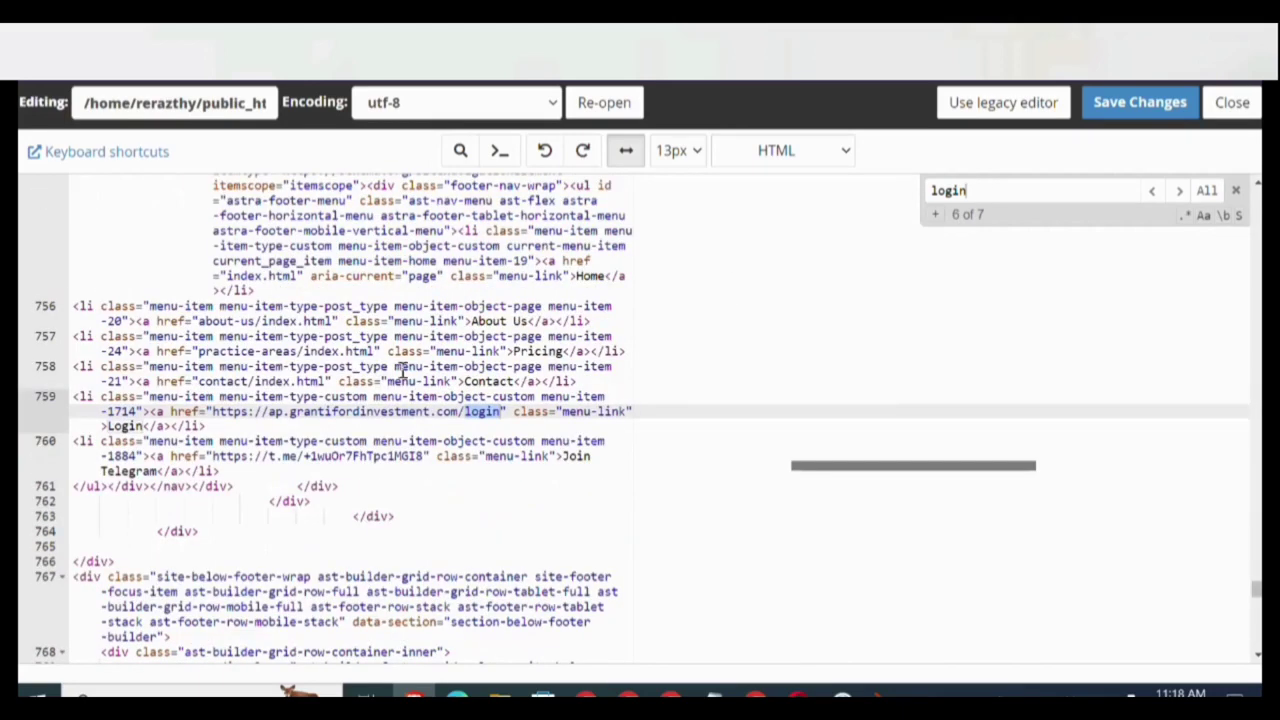
left_click_drag(212, 411, 504, 414)
type("https://www.grantiford.com/ytbackend/login")
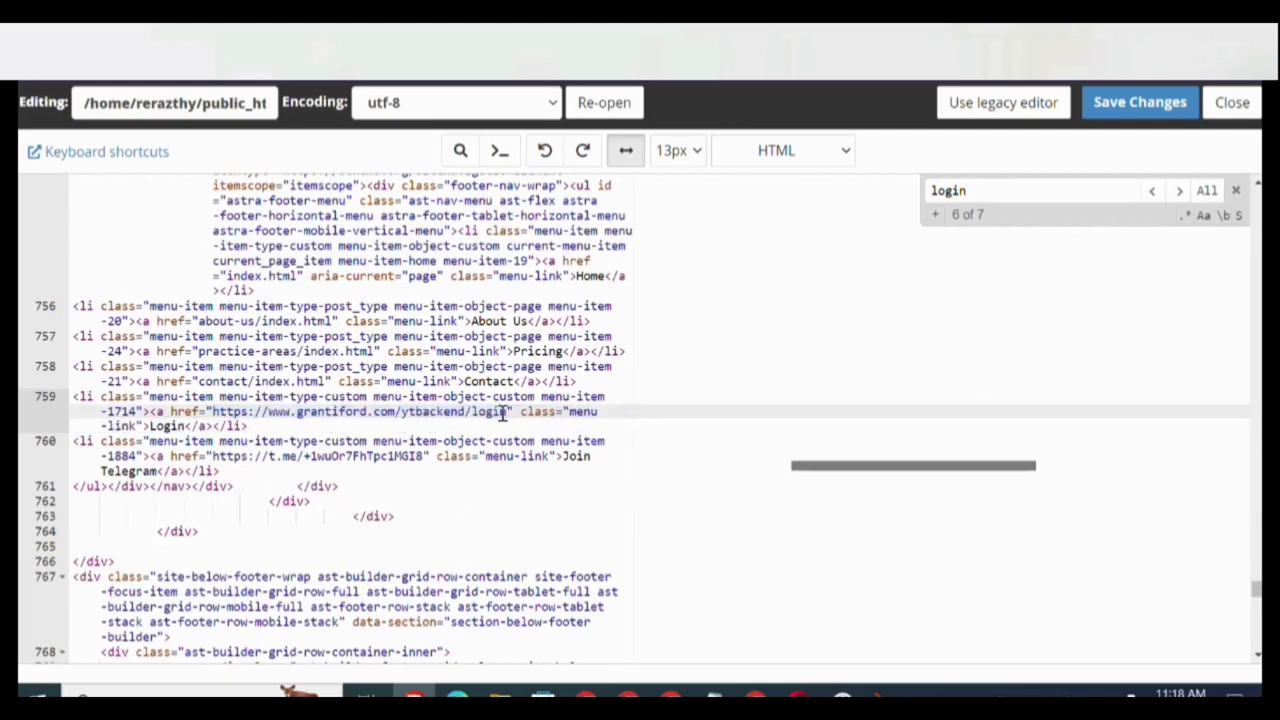